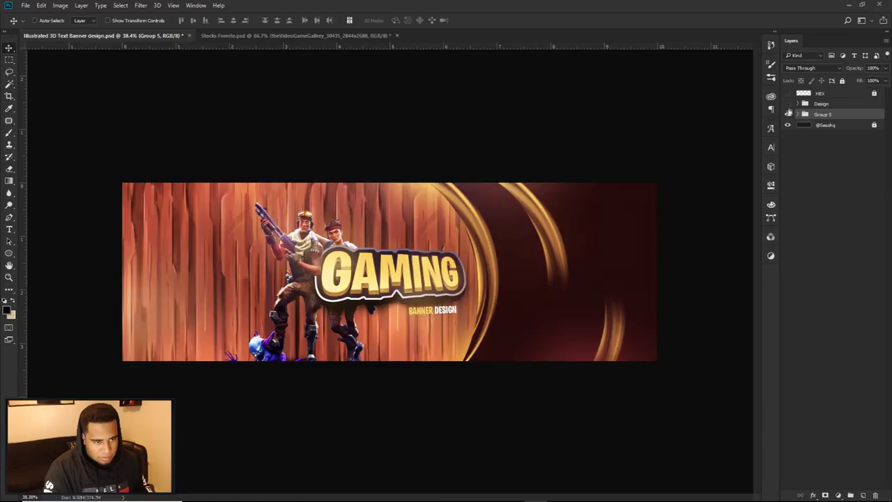
pyautogui.click(787, 115)
pyautogui.click(788, 115)
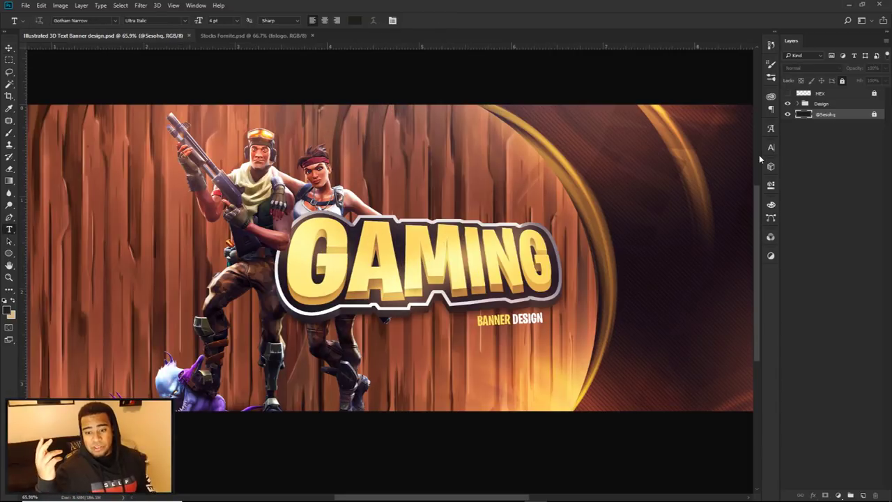
# Set the text font to Burbank Big Condensed Bold
pyautogui.click(771, 147)
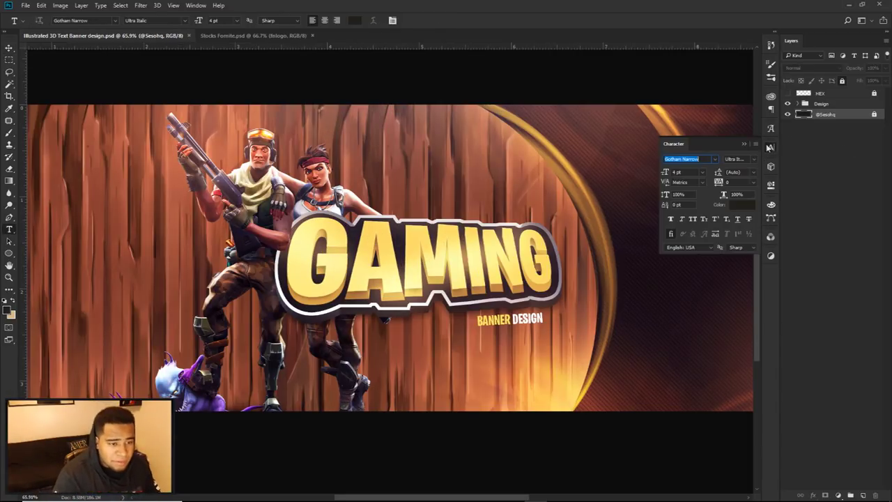
pyautogui.click(714, 160)
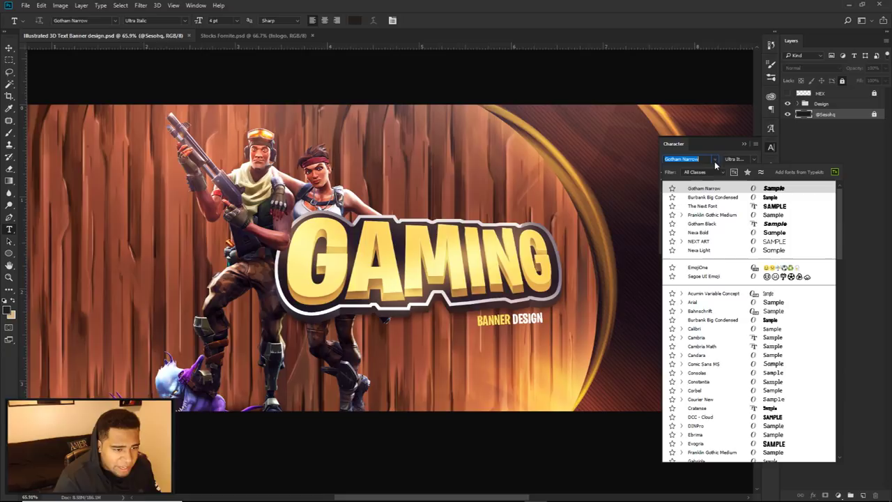
pyautogui.click(725, 198)
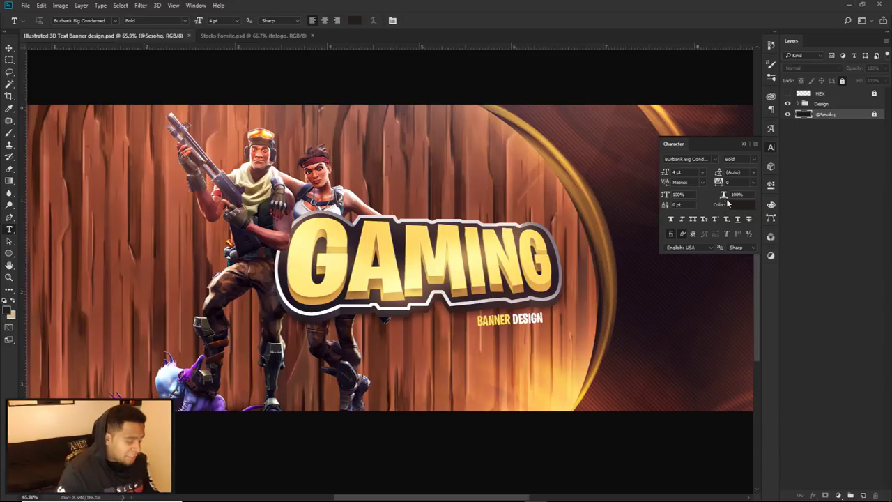
pyautogui.keyDown('alt'); pyautogui.click(788, 114); pyautogui.keyUp('alt')
pyautogui.keyDown('alt'); pyautogui.click(788, 114); pyautogui.keyUp('alt')
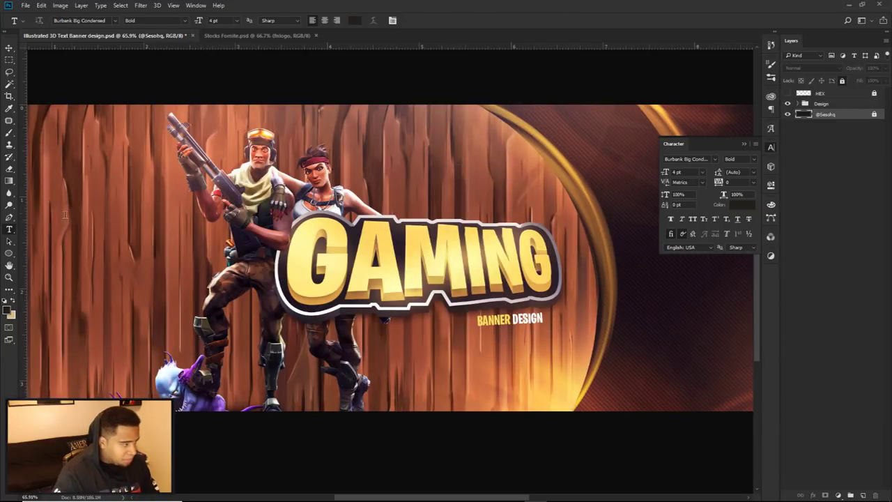
# Add a vertical and a horizontal guide crossing at the centre of the banner
pyautogui.moveTo(25, 229); pyautogui.dragTo(421, 264)
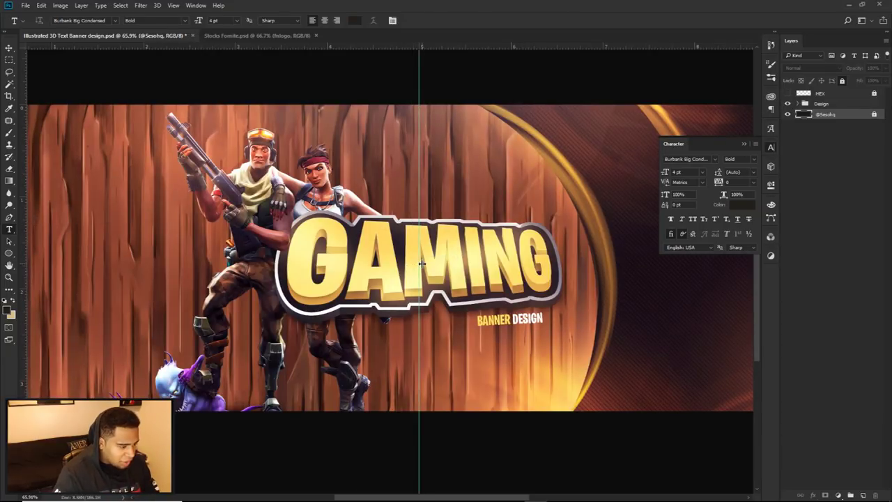
pyautogui.moveTo(492, 54); pyautogui.dragTo(492, 120)
pyautogui.click(411, 20)
pyautogui.moveTo(533, 46); pyautogui.dragTo(538, 252)
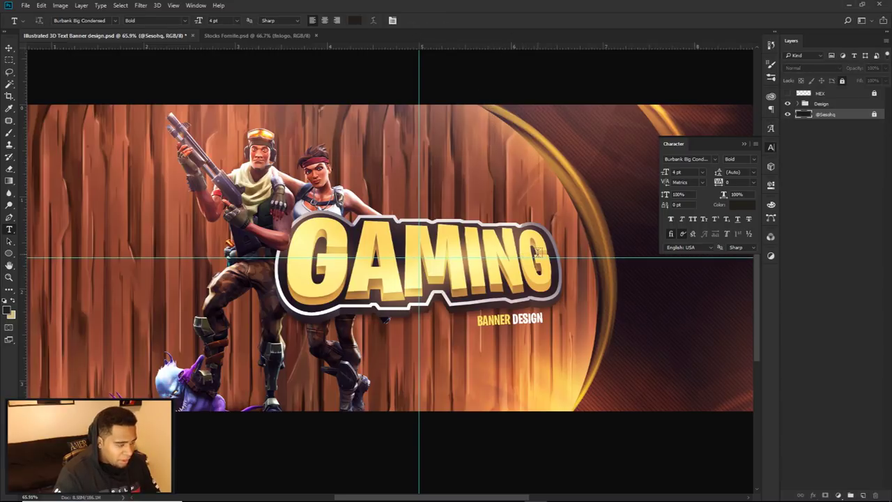
# Hide the Design group so only the plain dark background remains
pyautogui.click(786, 103)
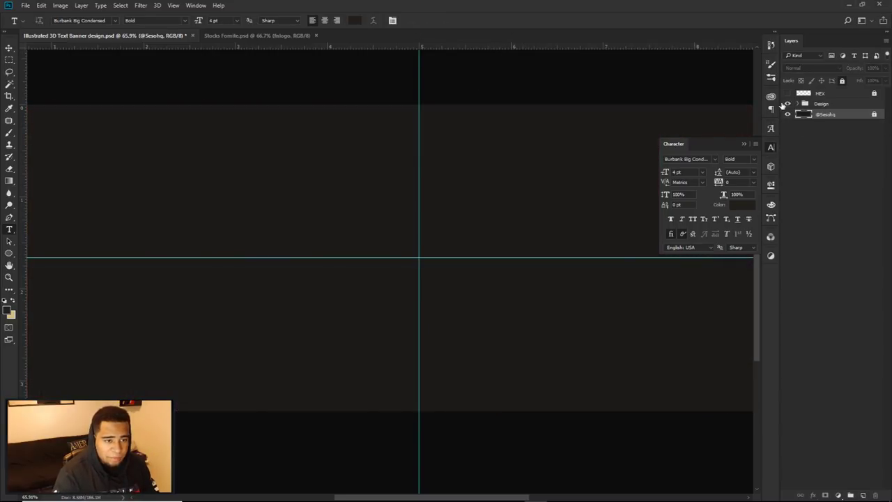
pyautogui.click(787, 103)
pyautogui.click(787, 103)
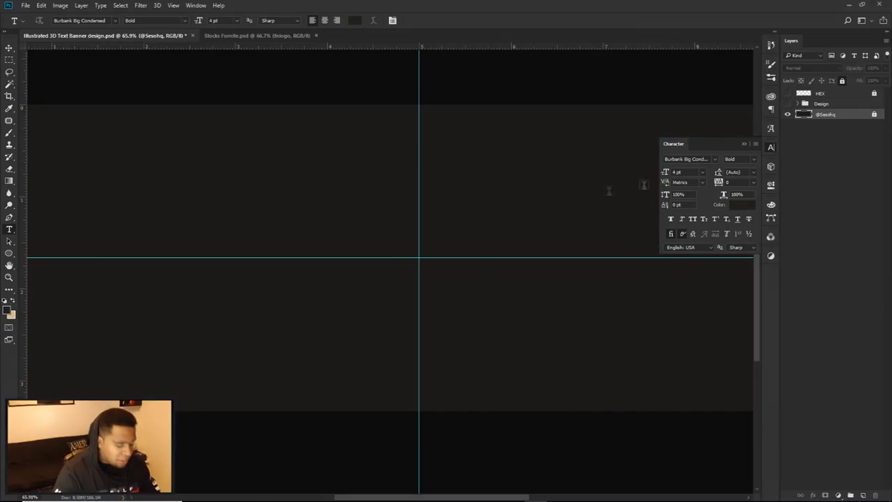
# Add a text layer reading GAMING beside the crossing of the centre guides and select all its text
pyautogui.click(419, 264)
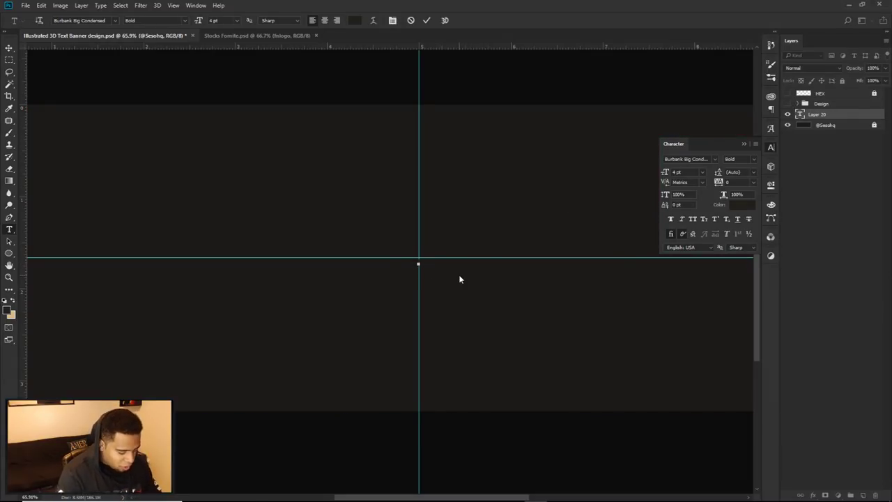
pyautogui.write('seso')
pyautogui.hotkey('ctrl', 'a')
pyautogui.write('SE')
pyautogui.hotkey('ctrl', 'a')
pyautogui.write('SESO')
pyautogui.hotkey('ctrl', 'a')
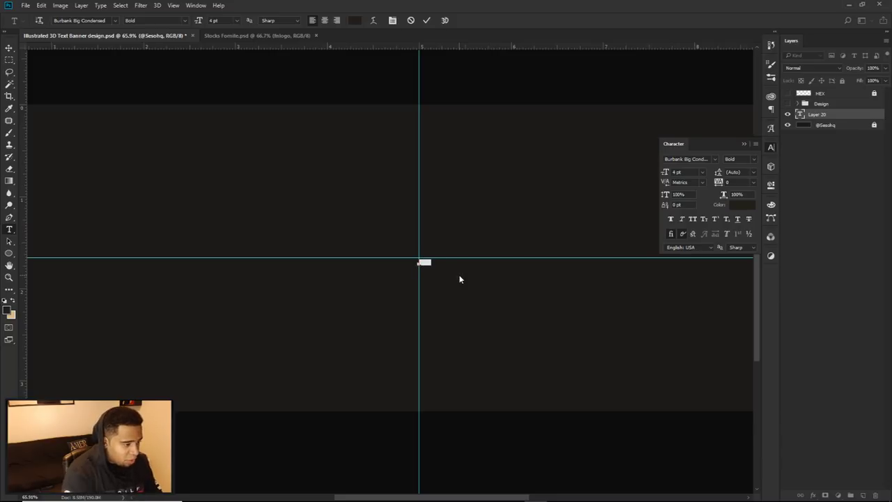
# Set the GAMING text's colour to ffffff and its size to 72 pt, and commit the text
pyautogui.click(741, 204)
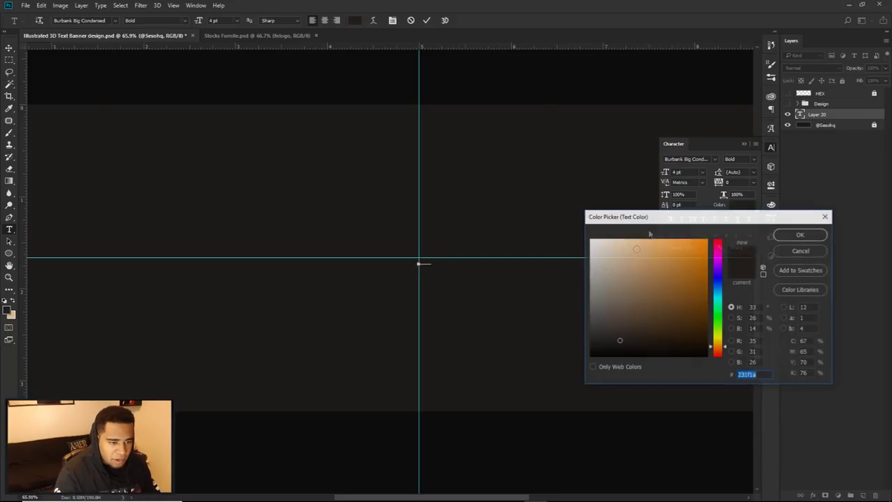
pyautogui.write('ffffff')
pyautogui.press('Return')
pyautogui.click(702, 172)
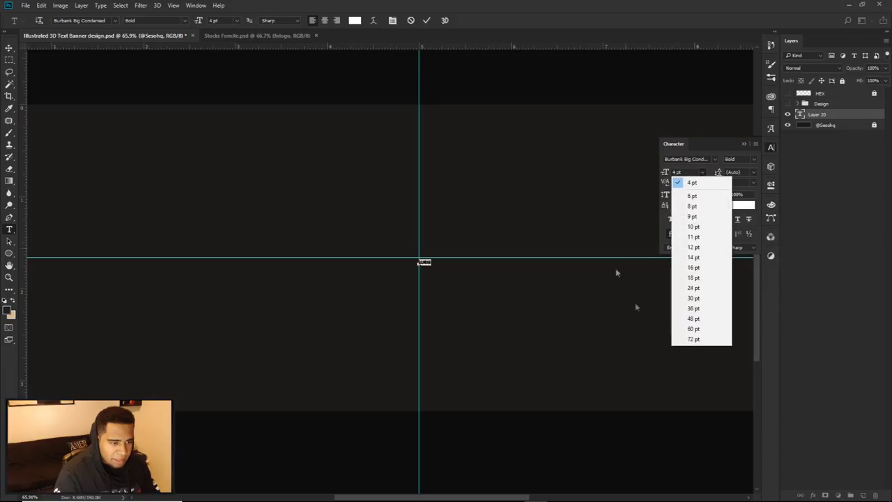
pyautogui.click(697, 295)
pyautogui.click(701, 172)
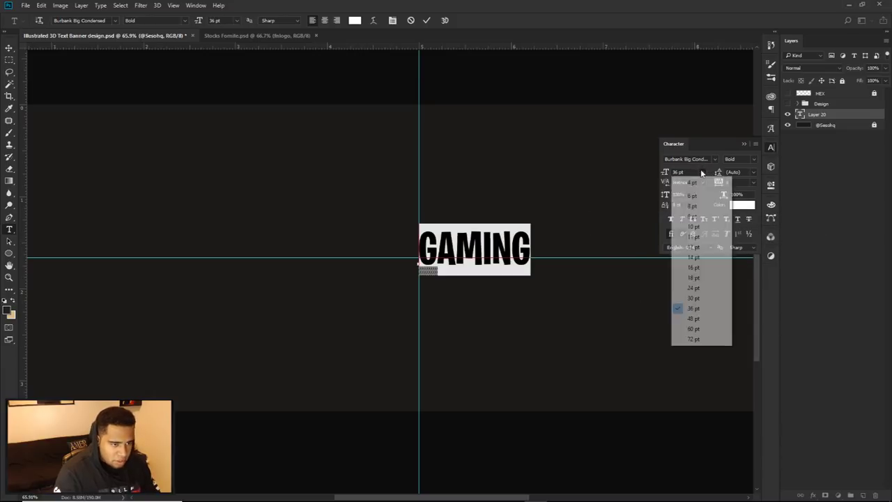
pyautogui.click(706, 340)
pyautogui.click(427, 21)
# Move the GAMING text onto the centre guides and place its layer above the redisplayed Design group
pyautogui.press('v')
pyautogui.moveTo(523, 243); pyautogui.dragTo(429, 269)
pyautogui.click(789, 103)
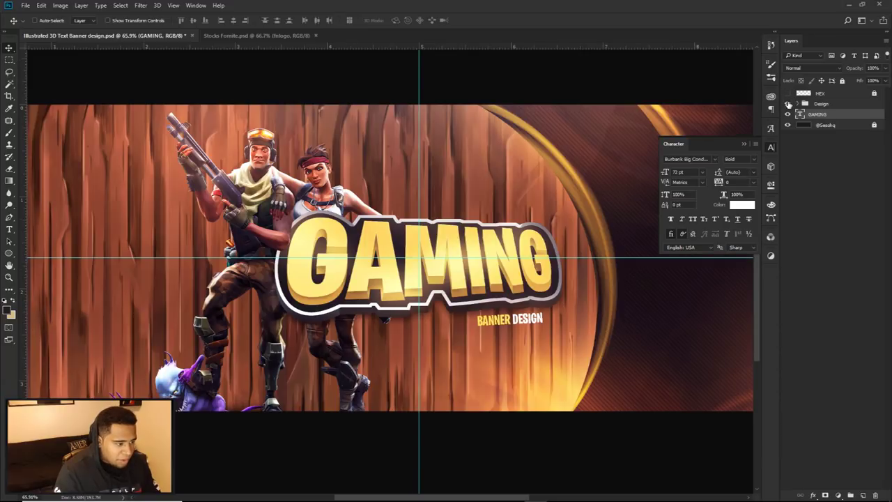
pyautogui.moveTo(820, 106); pyautogui.dragTo(819, 118)
# Scale the GAMING text up slightly to 72.46 pt against the finished design, and hide the Design group
pyautogui.hotkey('ctrl', 't')
pyautogui.moveTo(533, 216); pyautogui.dragTo(547, 193)
pyautogui.press('Return')
pyautogui.click(788, 115)
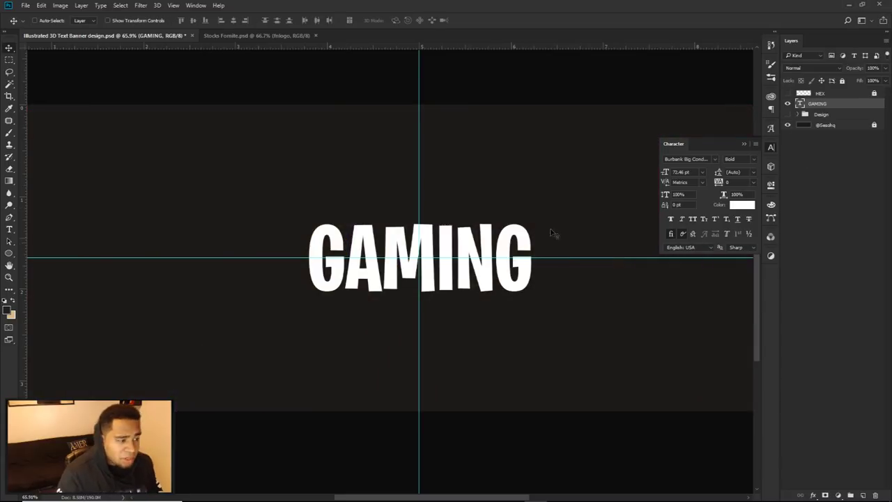
# Shift the GAMING text slightly left and rasterize its layer
pyautogui.moveTo(483, 243); pyautogui.dragTo(478, 247)
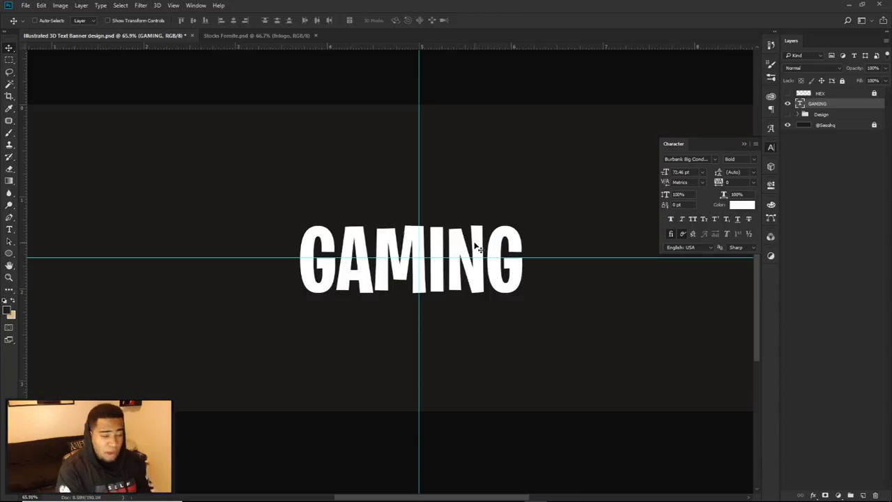
pyautogui.rightClick(815, 103)
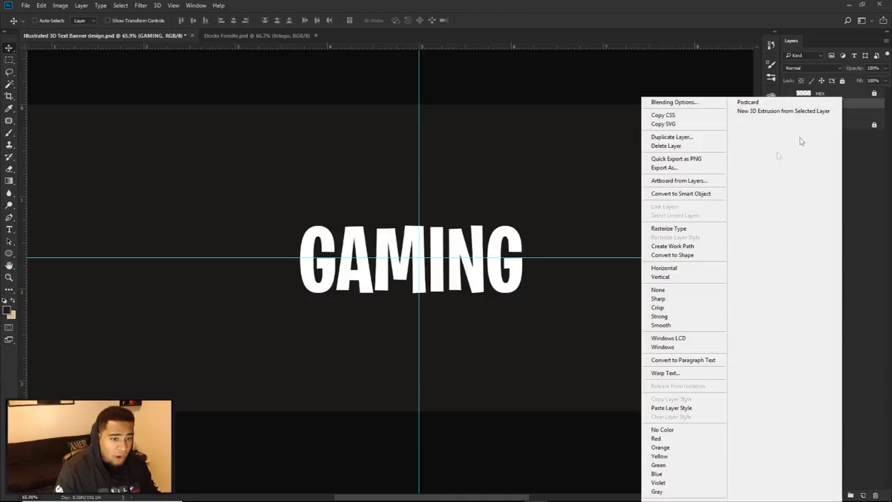
pyautogui.click(686, 229)
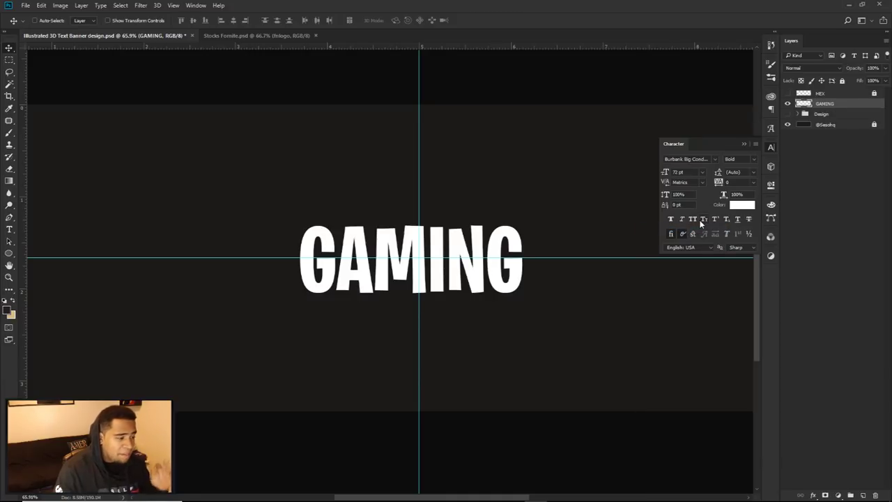
pyautogui.moveTo(524, 203); pyautogui.dragTo(549, 281)
pyautogui.hotkey('ctrl', 'z')
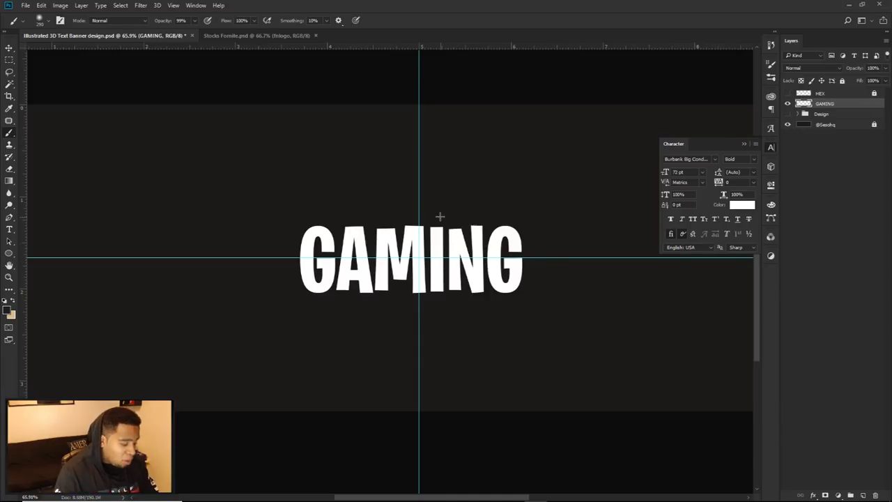
# Start a perspective transform on the GAMING lettering and taper it toward the final G
pyautogui.hotkey('ctrl', 't')
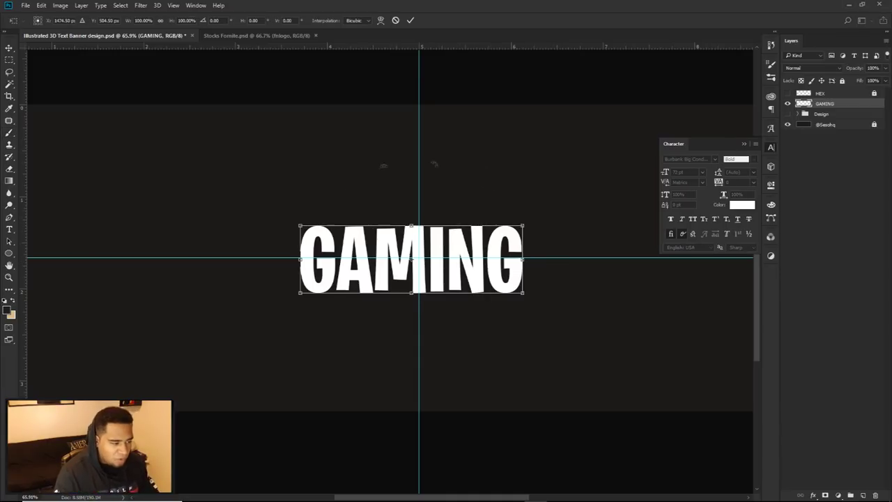
pyautogui.rightClick(474, 239)
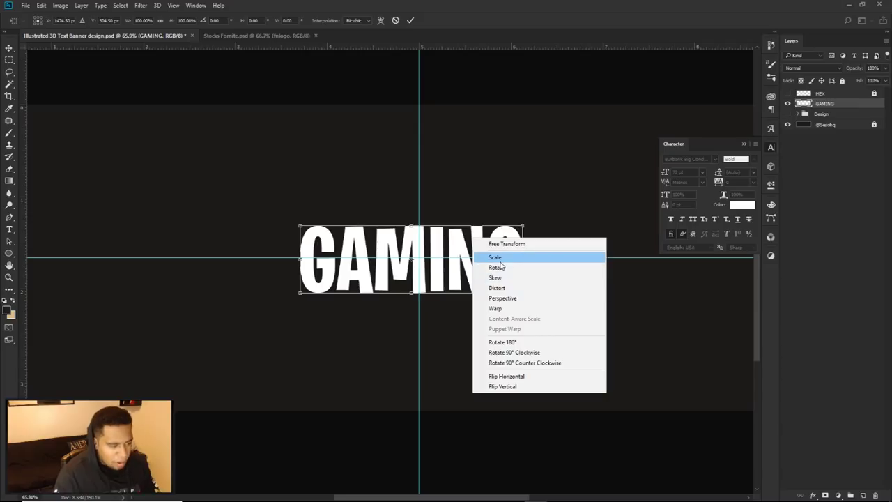
pyautogui.click(513, 297)
pyautogui.scroll(2, 496, 251)
pyautogui.scroll(2, 497, 251)
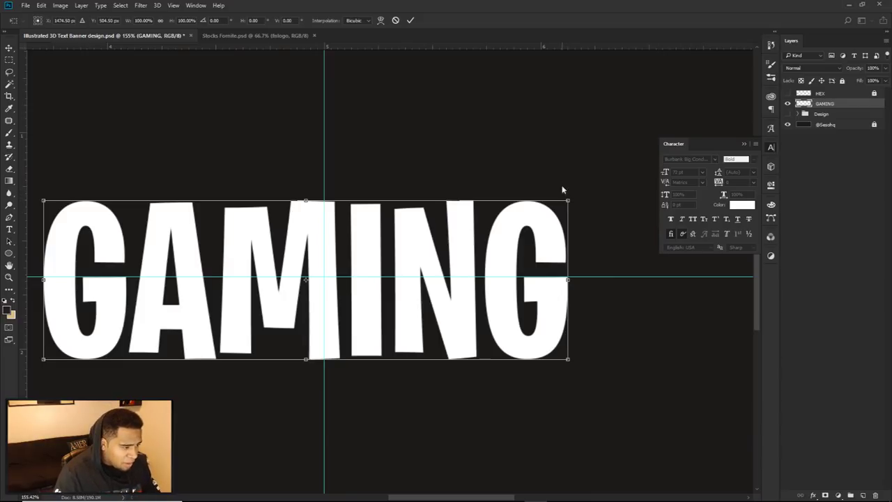
pyautogui.moveTo(569, 202); pyautogui.dragTo(673, 221)
pyautogui.scroll(-3, 505, 223)
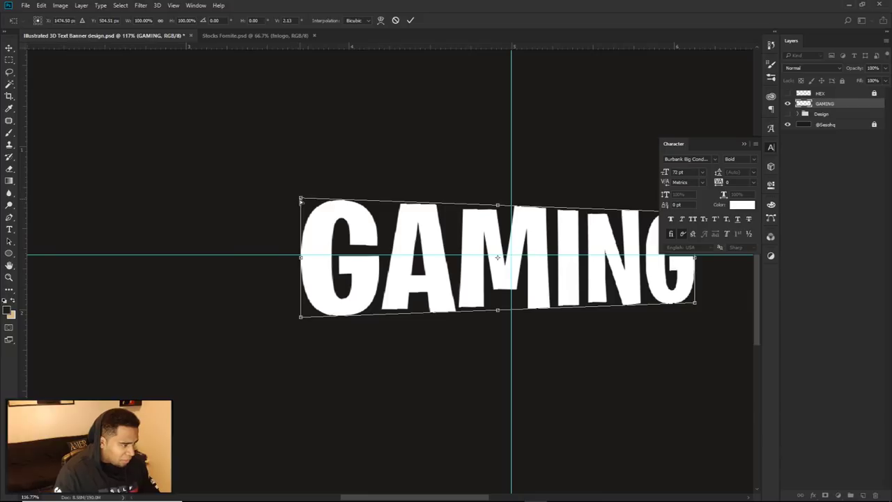
# Enlarge the first G's end of the lettering in perspective, stretch the final G's end slightly outward, and apply the transform
pyautogui.moveTo(301, 200); pyautogui.dragTo(301, 192)
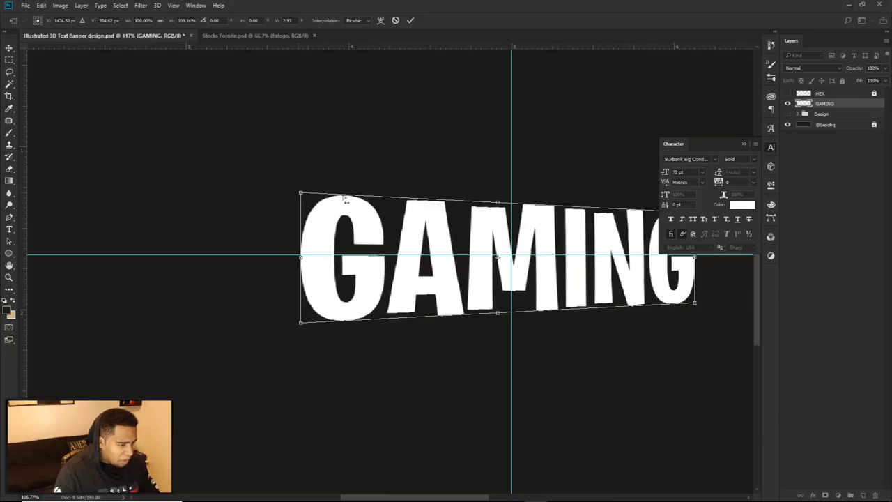
pyautogui.scroll(-2, 506, 228)
pyautogui.moveTo(492, 225); pyautogui.dragTo(393, 214)
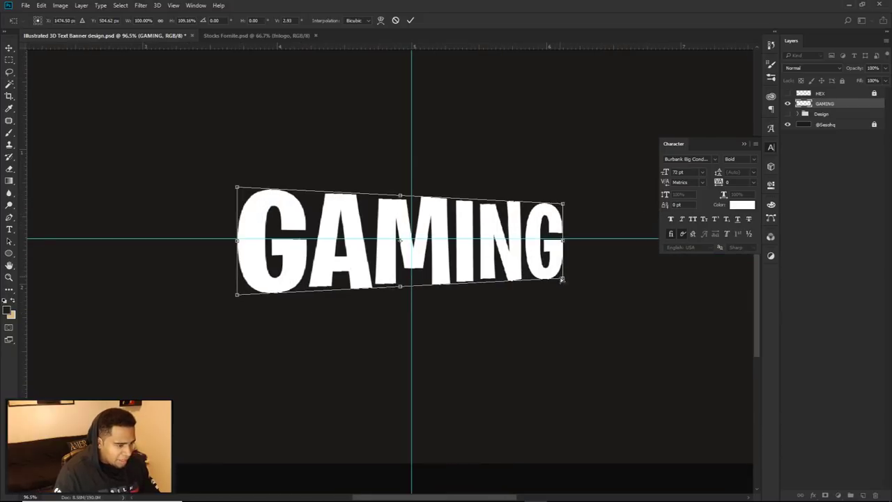
pyautogui.moveTo(563, 280); pyautogui.dragTo(577, 278)
pyautogui.click(409, 22)
# Recentre the transformed GAMING lettering on the crossing of the guides
pyautogui.hotkey('ctrl', '0')
pyautogui.press('b')
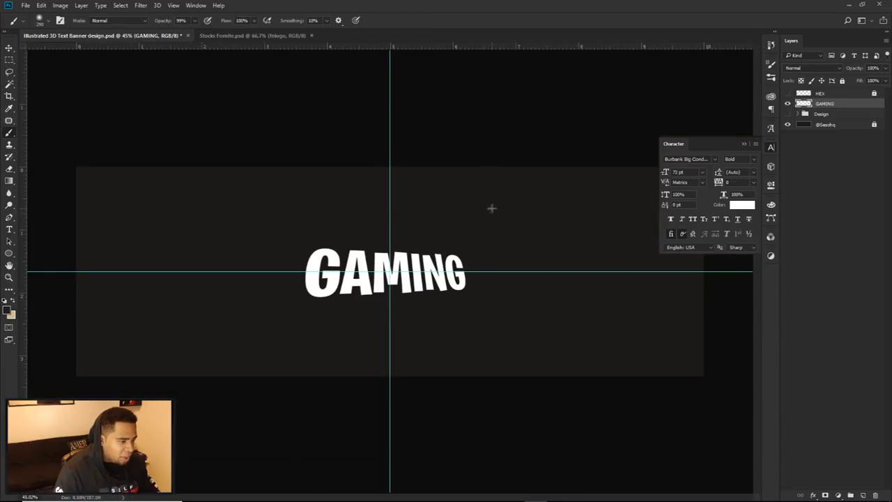
pyautogui.press('v')
pyautogui.scroll(3, 424, 264)
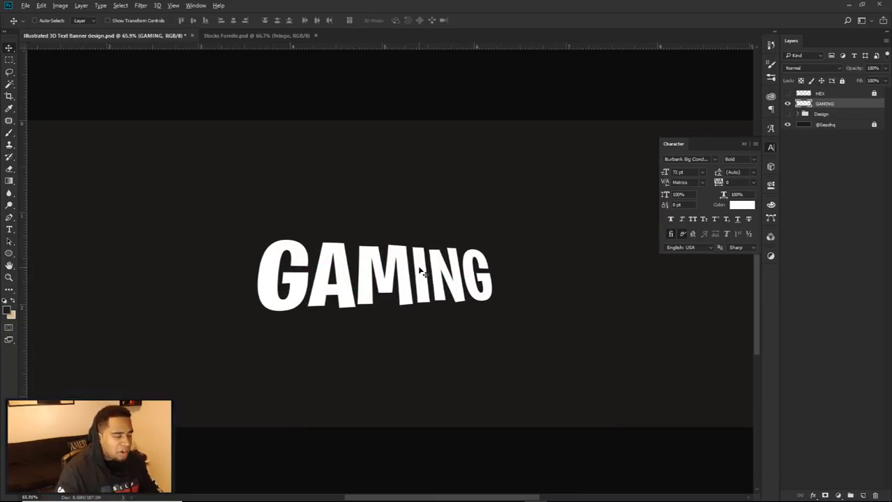
pyautogui.scroll(-2, 420, 271)
pyautogui.moveTo(422, 273); pyautogui.dragTo(423, 273)
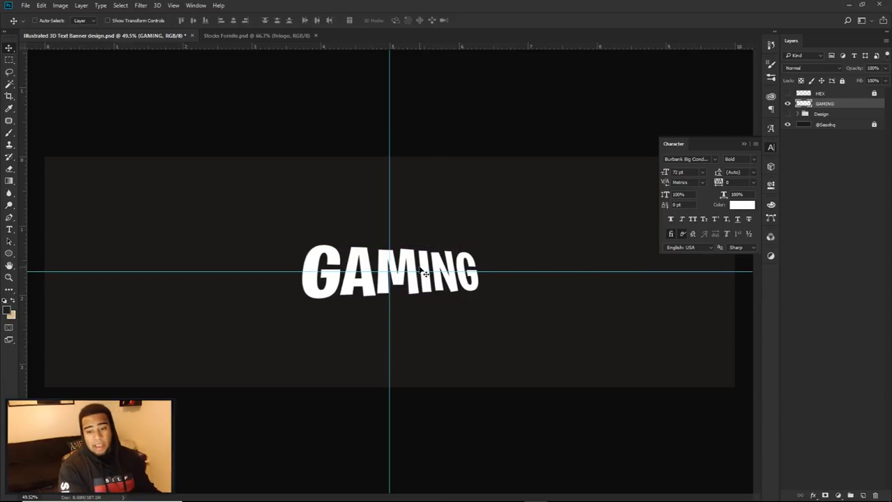
pyautogui.scroll(4, 383, 268)
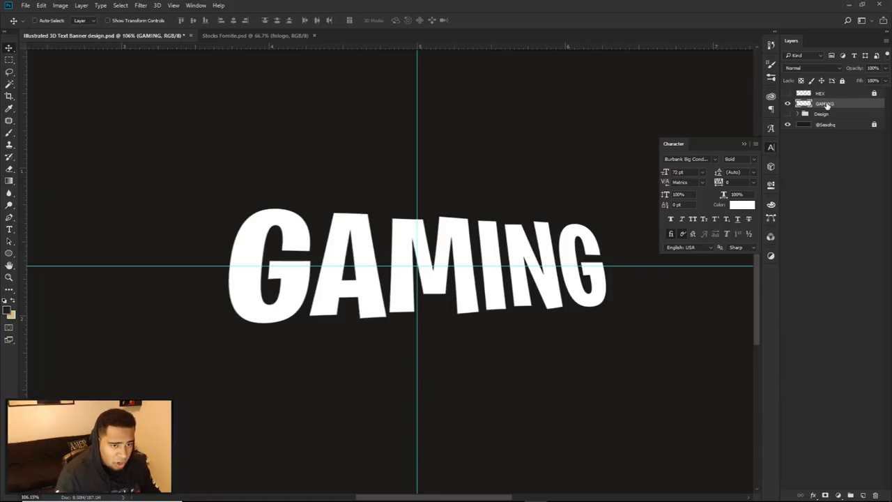
pyautogui.scroll(-3, 418, 269)
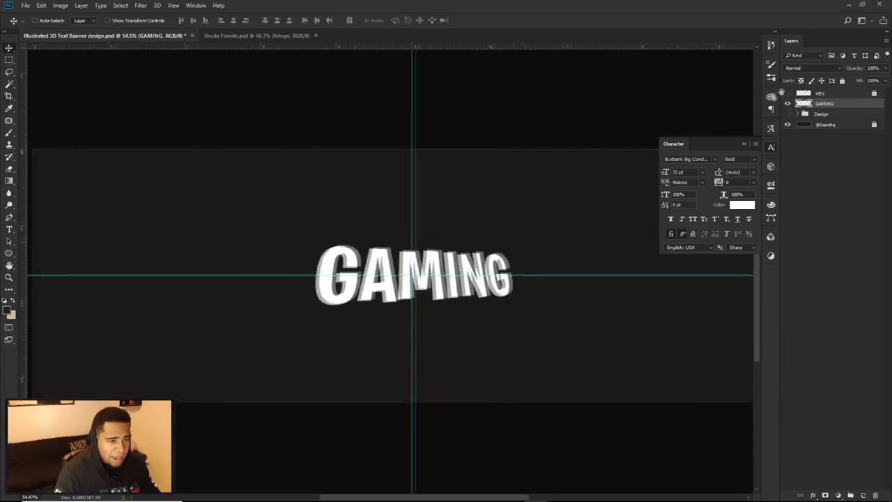
# Show the HEX swatches, give the GAMING layer a colour overlay in the gold swatch's c6974a, and rasterize the layer style
pyautogui.click(771, 147)
pyautogui.moveTo(692, 207); pyautogui.dragTo(656, 203)
pyautogui.doubleClick(844, 105)
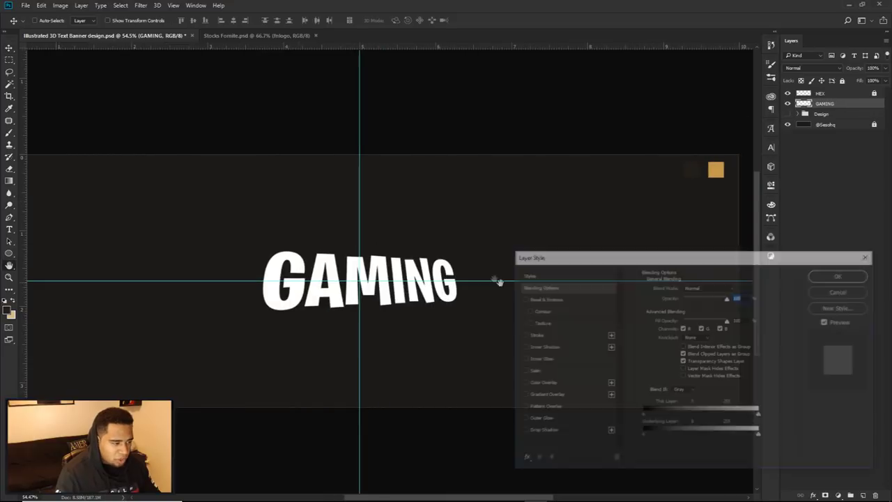
pyautogui.click(540, 383)
pyautogui.click(740, 291)
pyautogui.click(718, 168)
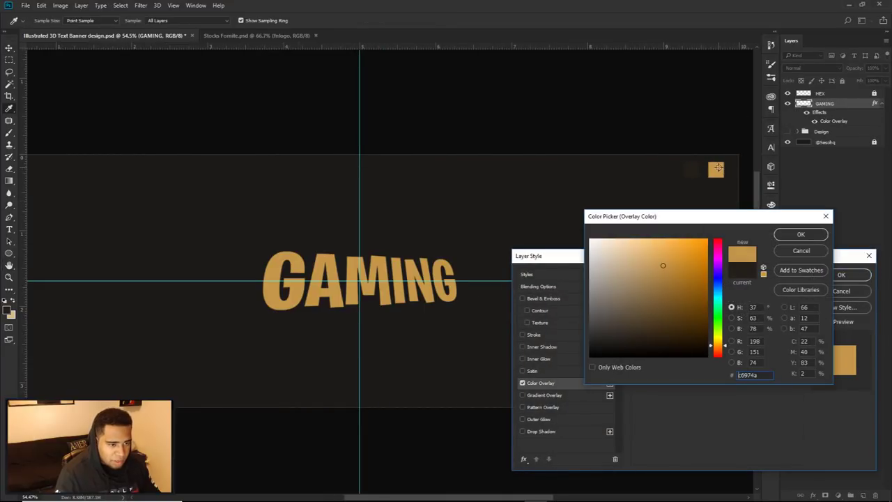
pyautogui.click(801, 233)
pyautogui.click(841, 275)
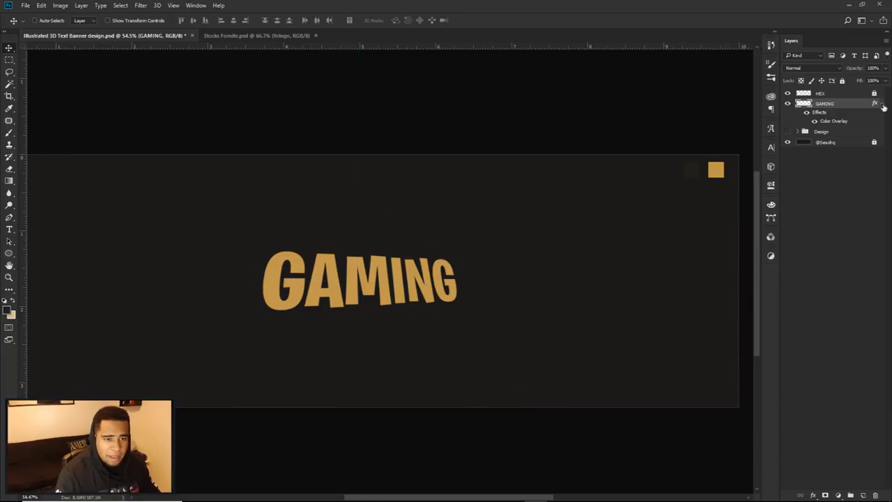
pyautogui.rightClick(847, 104)
pyautogui.click(777, 213)
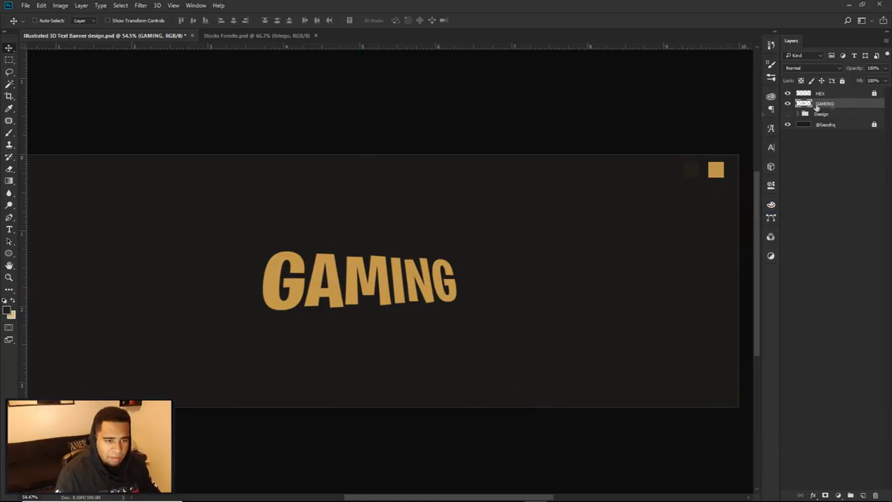
# Duplicate the GAMING layer in place and move the copy beneath the original in the layer stack
pyautogui.scroll(5, 443, 229)
pyautogui.moveTo(404, 279); pyautogui.dragTo(448, 216)
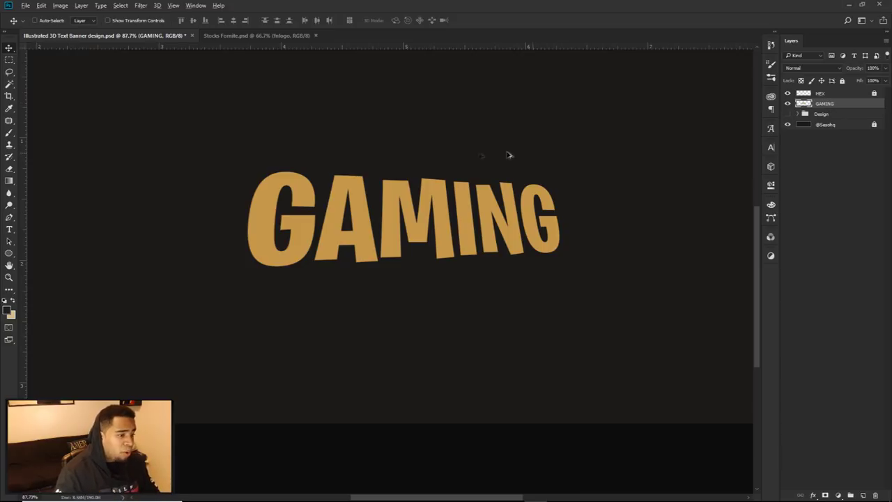
pyautogui.moveTo(424, 163); pyautogui.dragTo(429, 197)
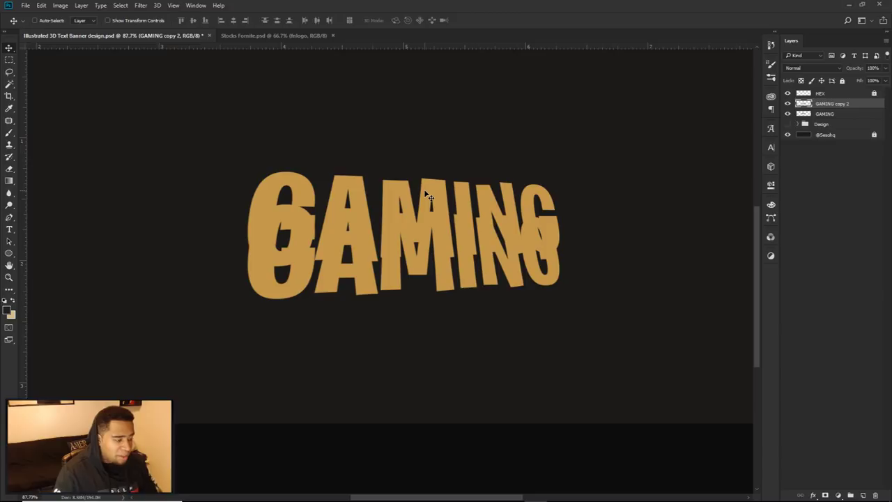
pyautogui.hotkey('ctrl', 'z')
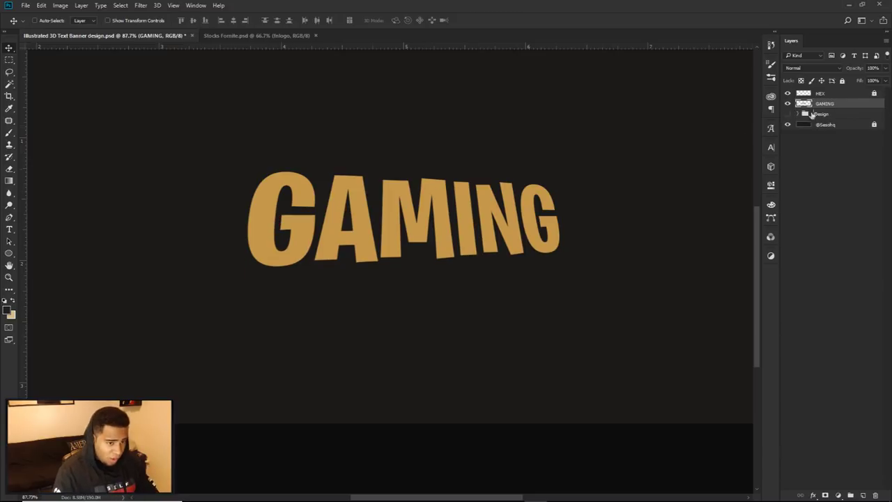
pyautogui.hotkey('ctrl', 'j')
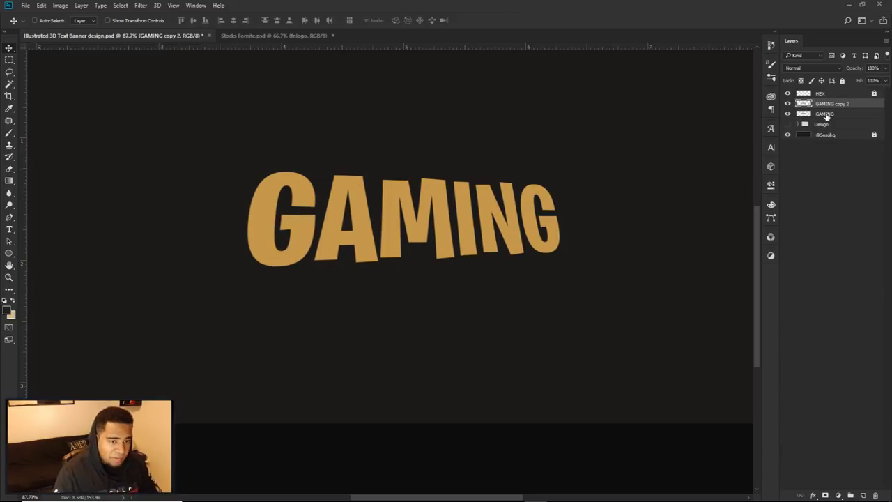
pyautogui.moveTo(826, 117); pyautogui.dragTo(834, 123)
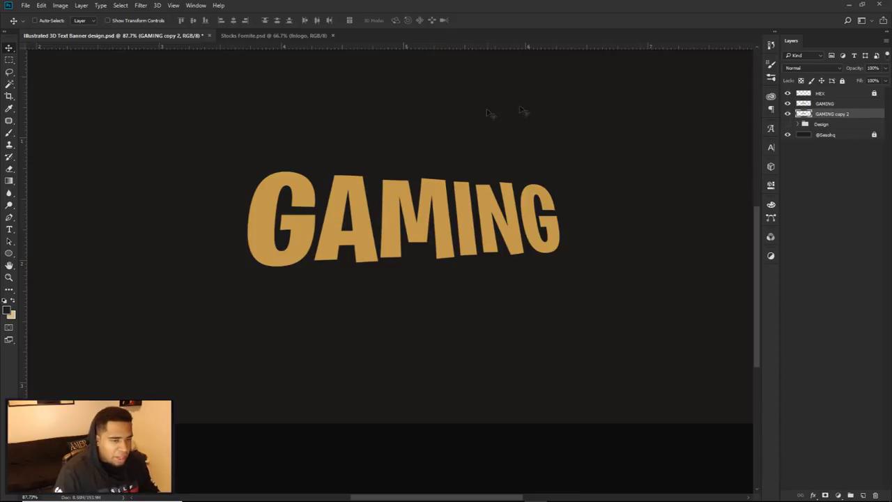
# Shift GAMING copy 2 straight down so it protrudes below the original lettering as an extrusion
pyautogui.scroll(4, 321, 212)
pyautogui.press('Down')
pyautogui.press('Down')
pyautogui.press('Down')
pyautogui.moveTo(519, 171); pyautogui.dragTo(516, 176)
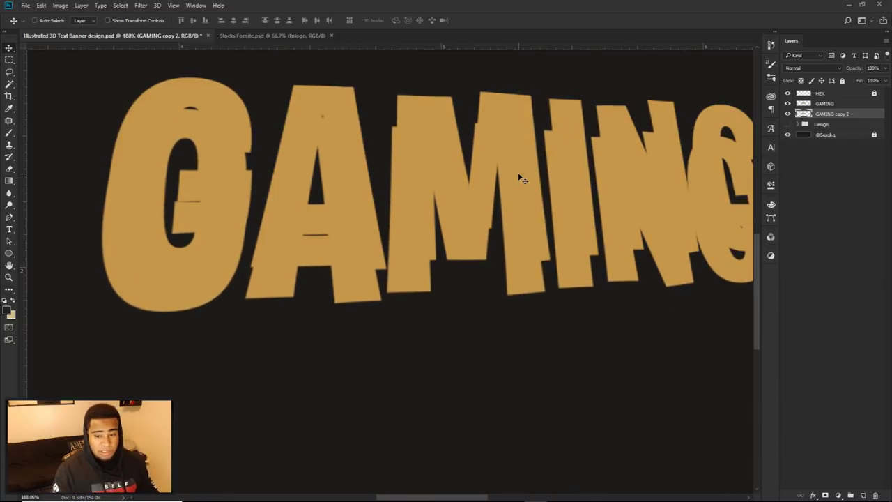
# Darken the offset GAMING copy by lowering its Lightness in a Hue/Saturation adjustment
pyautogui.hotkey('ctrl', 'u')
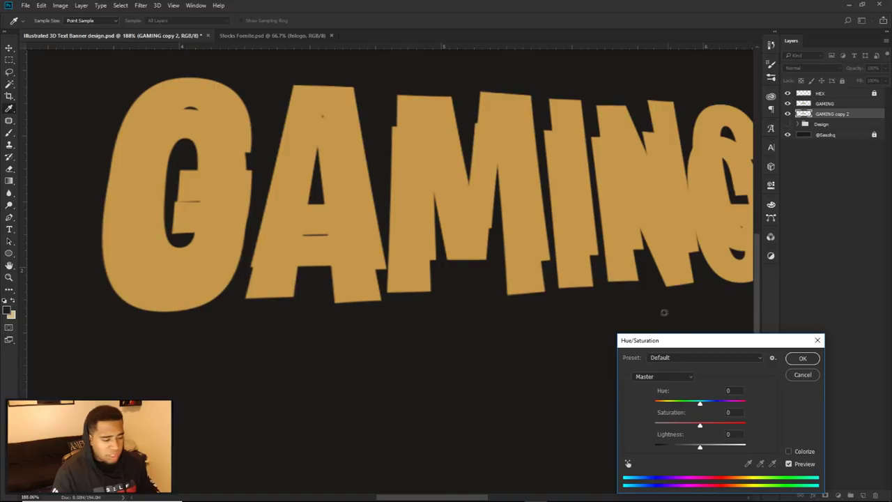
pyautogui.moveTo(655, 341); pyautogui.dragTo(379, 107)
pyautogui.moveTo(423, 215); pyautogui.dragTo(411, 216)
pyautogui.click(526, 125)
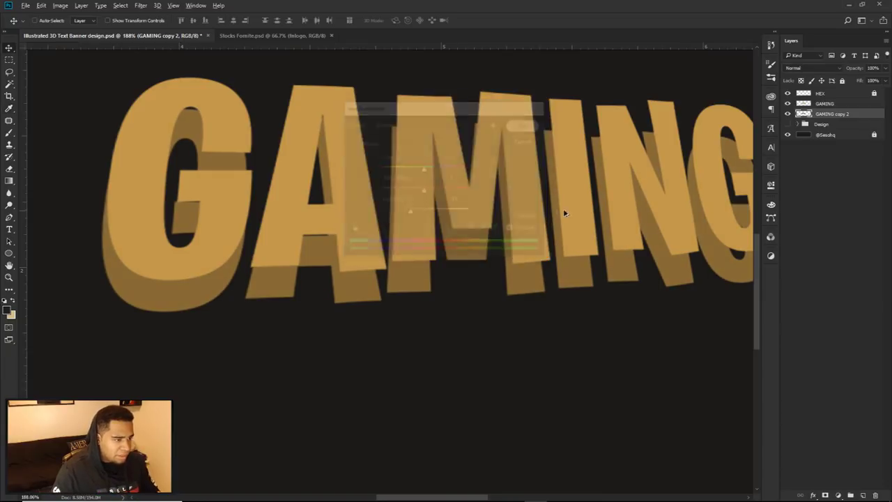
# Darken the offset copy further with another Hue/Saturation adjustment, lowering Lightness to about -16
pyautogui.press('v')
pyautogui.scroll(-4, 563, 209)
pyautogui.moveTo(571, 205); pyautogui.dragTo(525, 246)
pyautogui.scroll(4, 430, 271)
pyautogui.hotkey('ctrl', 'u')
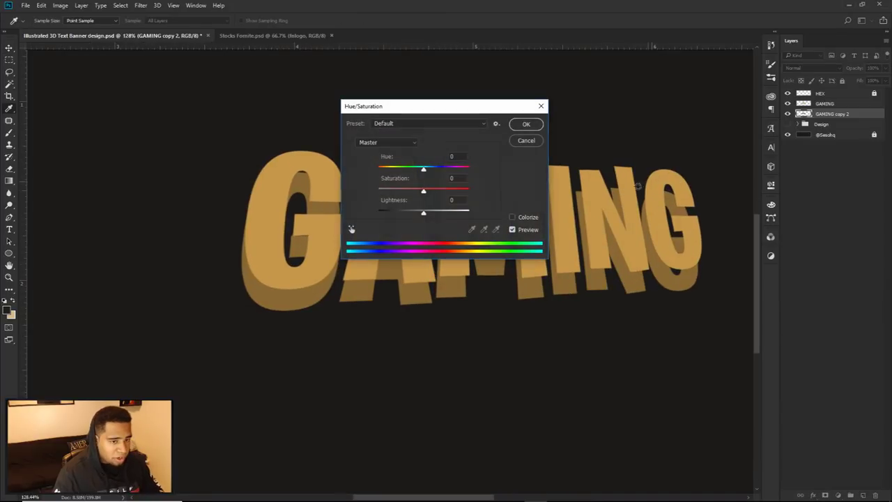
pyautogui.moveTo(423, 211); pyautogui.dragTo(419, 214)
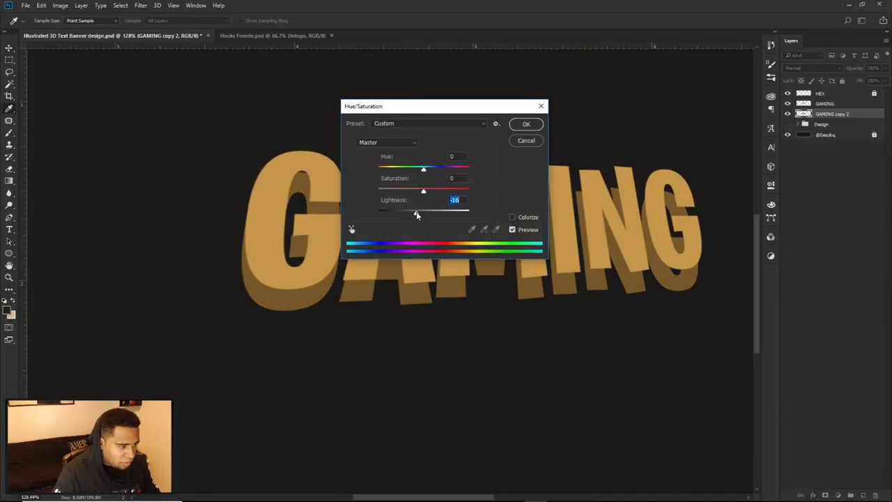
pyautogui.click(527, 125)
# Move the darkened copy slightly up to make the extrusion below the gold letters shallower
pyautogui.press('v')
pyautogui.scroll(2, 456, 247)
pyautogui.moveTo(455, 246); pyautogui.dragTo(456, 237)
pyautogui.scroll(-3, 523, 237)
pyautogui.scroll(-3, 497, 244)
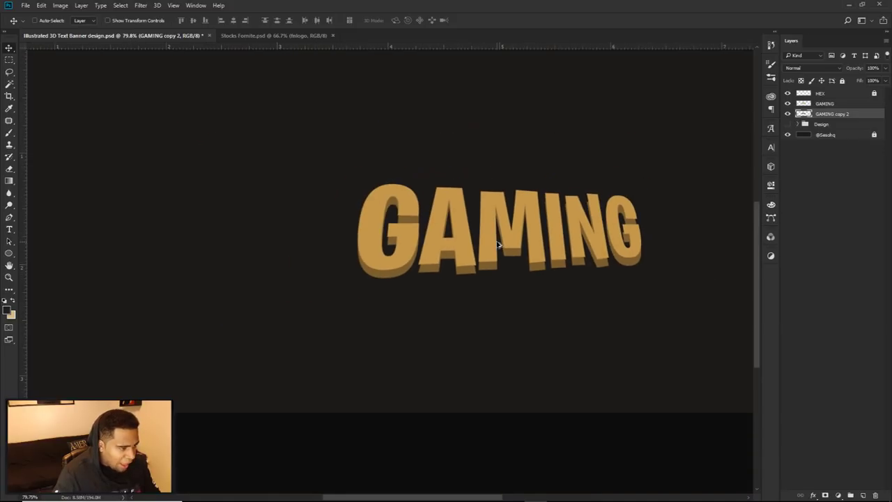
pyautogui.scroll(2, 549, 222)
pyautogui.scroll(2, 395, 232)
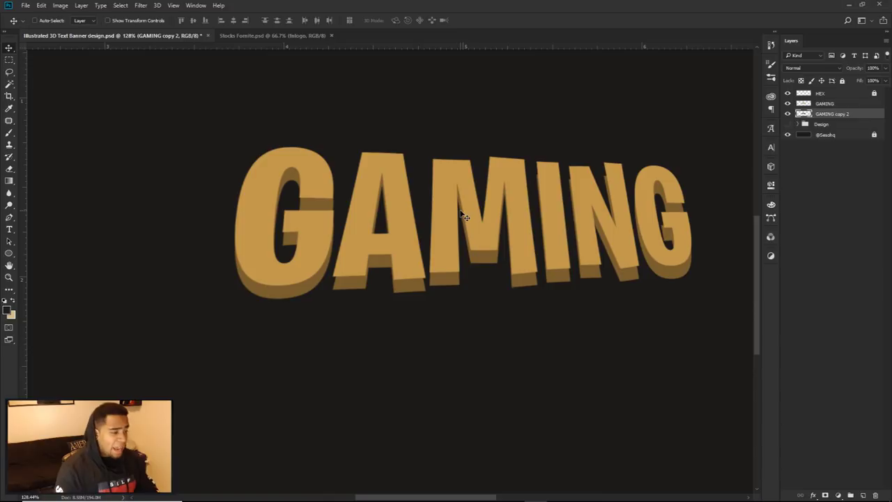
# Create a new empty layer between GAMING and its darkened copy, and switch to the Pen tool
pyautogui.scroll(3, 246, 221)
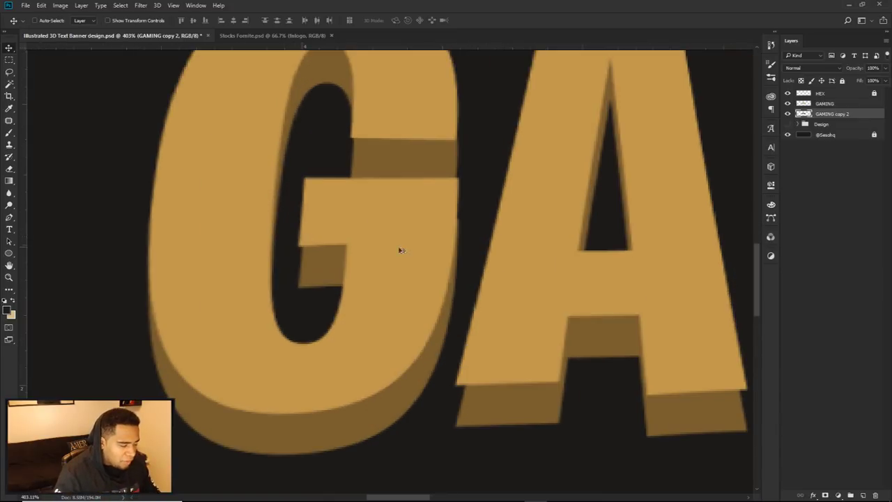
pyautogui.scroll(-1, 400, 249)
pyautogui.moveTo(338, 256); pyautogui.dragTo(179, 260)
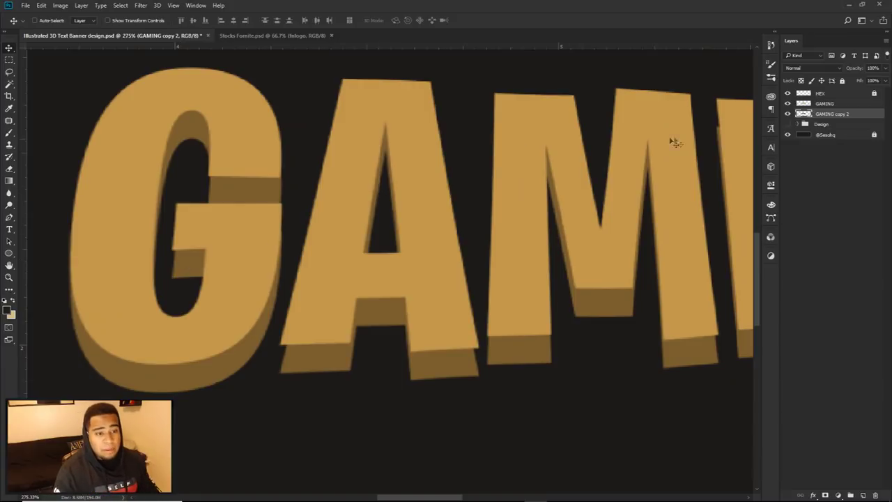
pyautogui.click(862, 493)
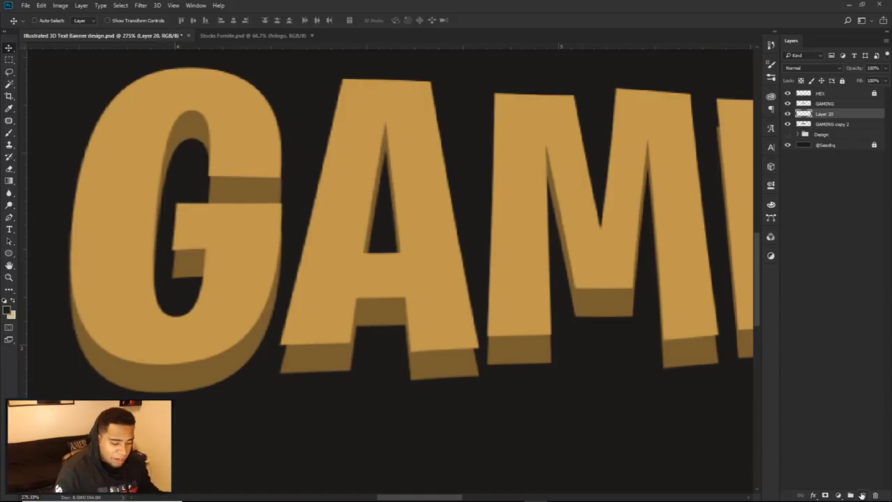
pyautogui.press('p')
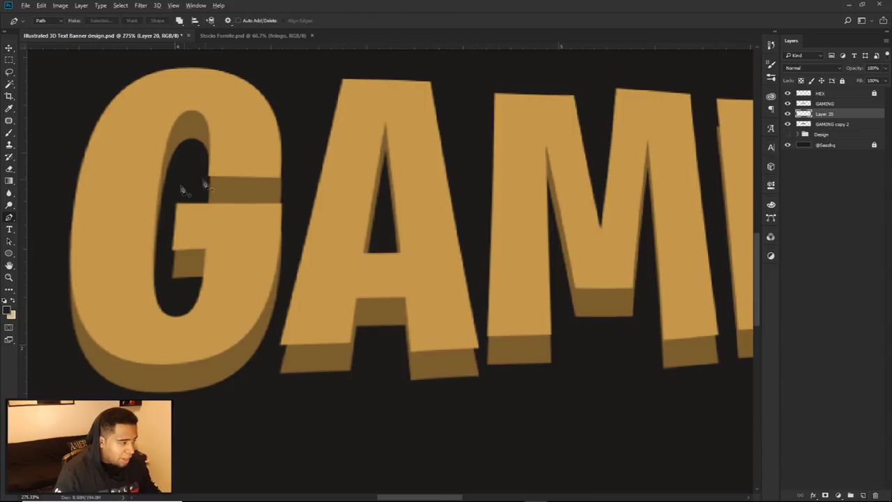
# Trace a closed pen path over the left edge of the extrusion beneath the first G's crossbar
pyautogui.scroll(5, 186, 185)
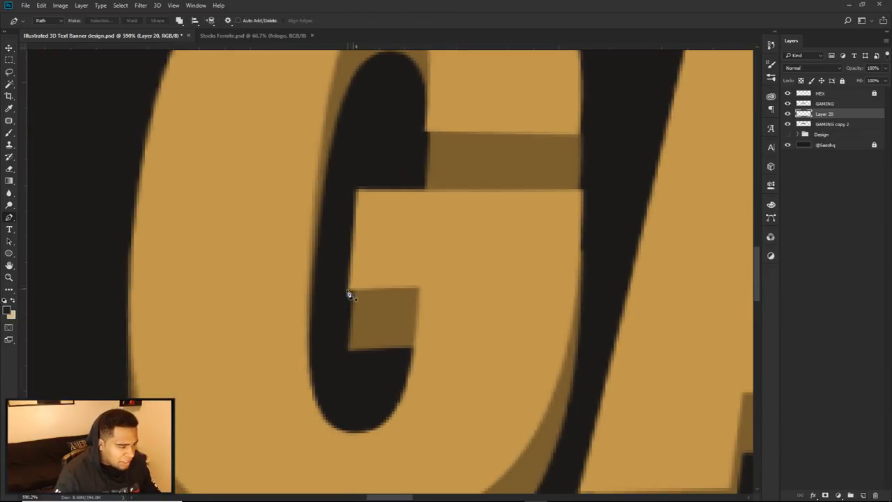
pyautogui.scroll(-5, 349, 335)
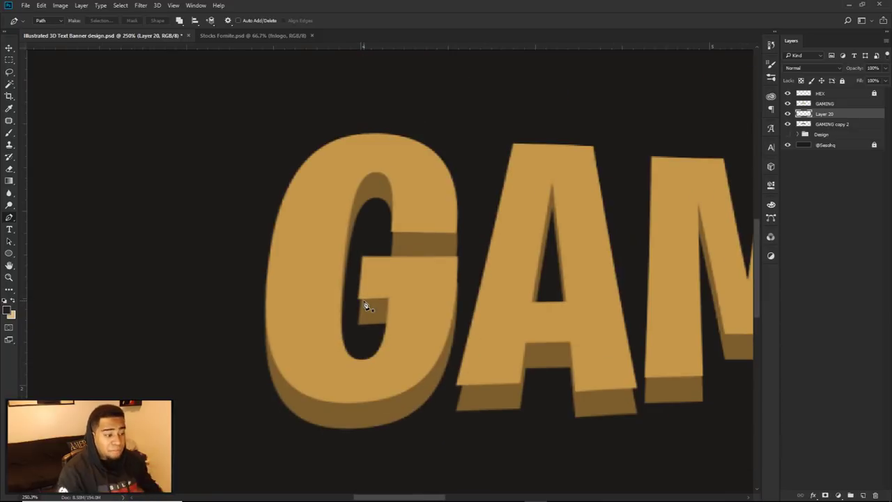
pyautogui.scroll(11, 364, 305)
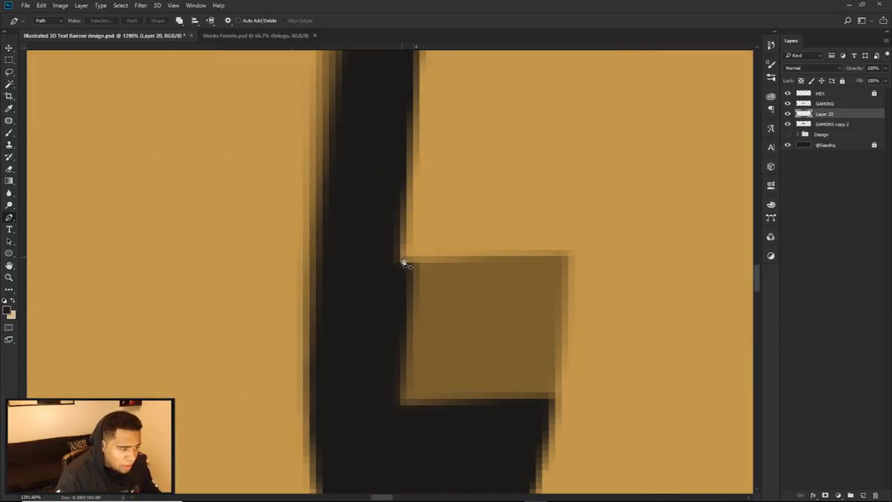
pyautogui.click(400, 263)
pyautogui.click(400, 405)
pyautogui.click(484, 243)
pyautogui.click(477, 217)
pyautogui.click(445, 210)
pyautogui.click(400, 263)
# Fill the path with the extrusion's dark gold 7c5e2e, sampled from the artwork, and delete the path
pyautogui.rightClick(496, 256)
pyautogui.click(522, 317)
pyautogui.click(569, 235)
pyautogui.click(570, 259)
pyautogui.click(466, 277)
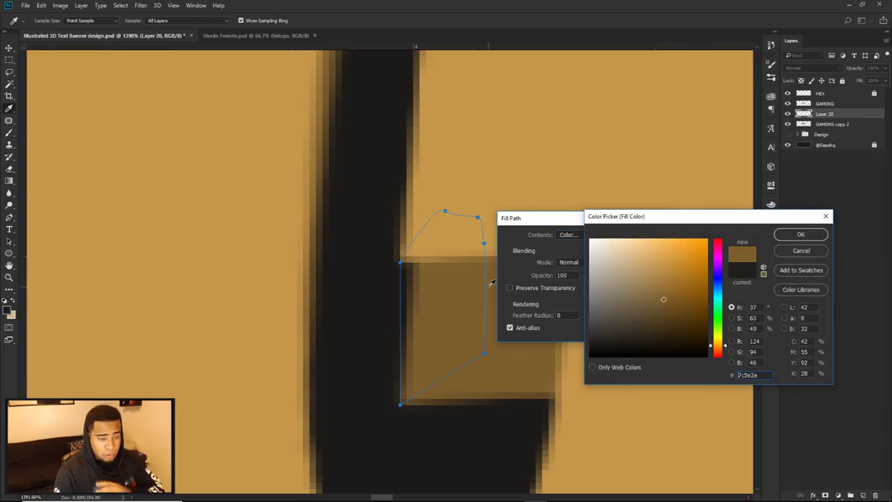
pyautogui.click(800, 234)
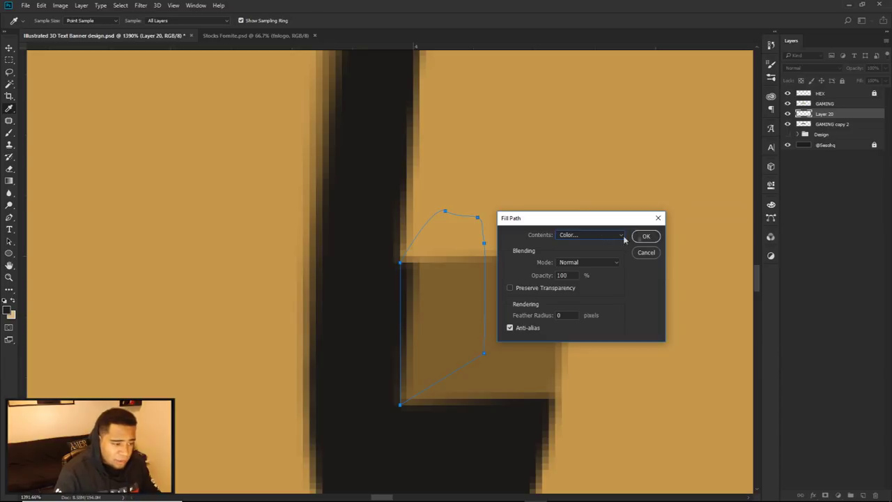
pyautogui.click(646, 236)
pyautogui.rightClick(577, 228)
pyautogui.click(622, 239)
pyautogui.press('p')
# Trace a closed pen path over the left edge of the extrusion in the first G's upper opening
pyautogui.scroll(-3, 629, 249)
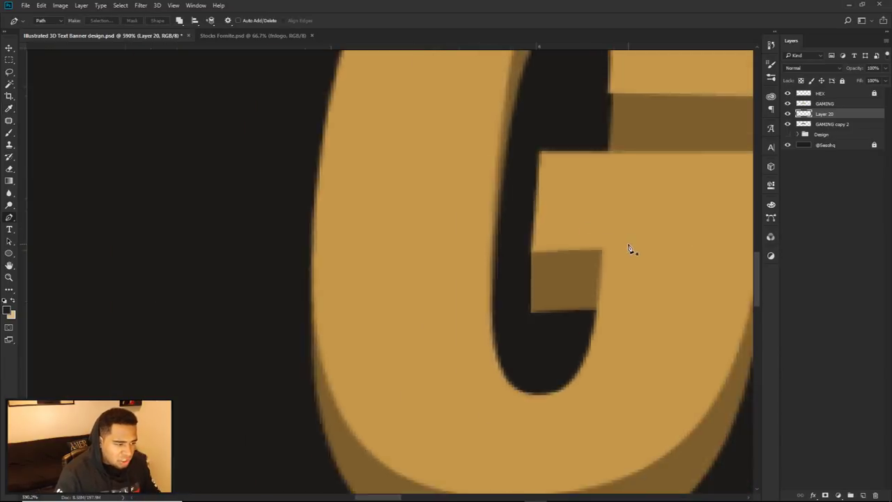
pyautogui.scroll(-6, 630, 249)
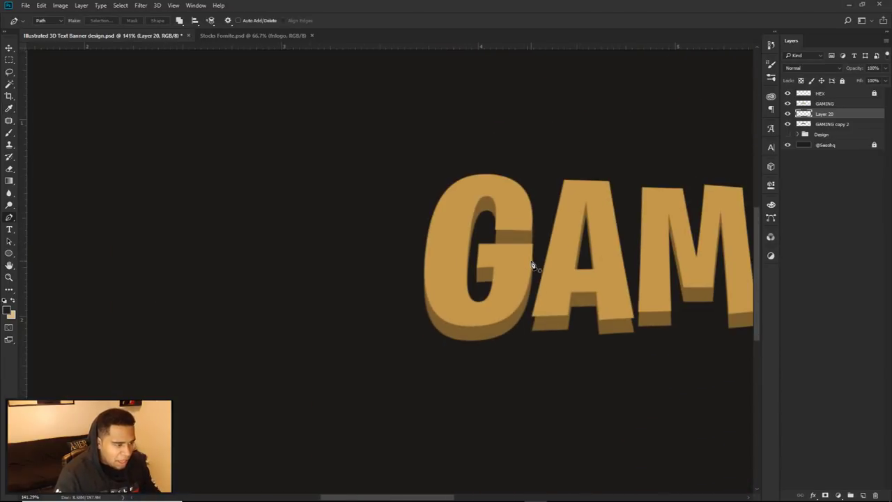
pyautogui.scroll(-1, 532, 265)
pyautogui.scroll(10, 508, 275)
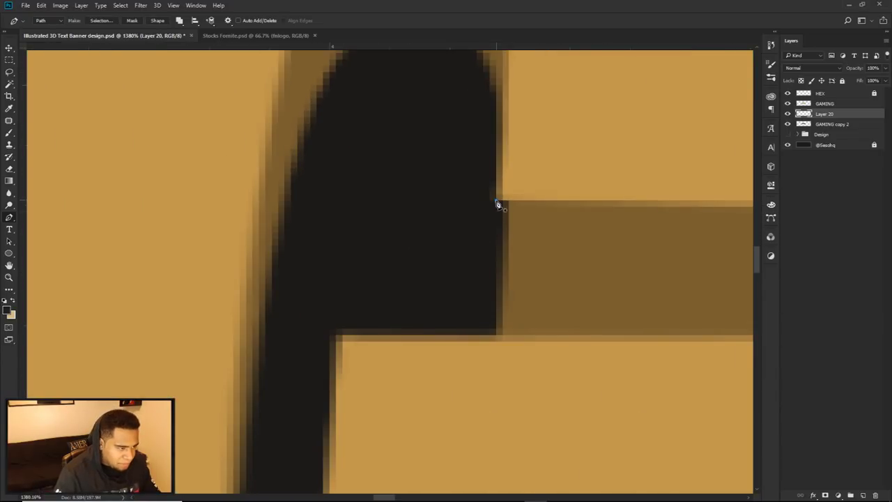
pyautogui.click(490, 354)
pyautogui.moveTo(579, 335); pyautogui.dragTo(596, 320)
pyautogui.moveTo(611, 245); pyautogui.dragTo(599, 193)
pyautogui.moveTo(554, 149); pyautogui.dragTo(543, 145)
pyautogui.click(496, 200)
# Fill the path in the first G's upper opening with the dark gold and delete the path
pyautogui.rightClick(546, 212)
pyautogui.click(578, 249)
pyautogui.click(646, 236)
pyautogui.rightClick(616, 219)
pyautogui.click(647, 232)
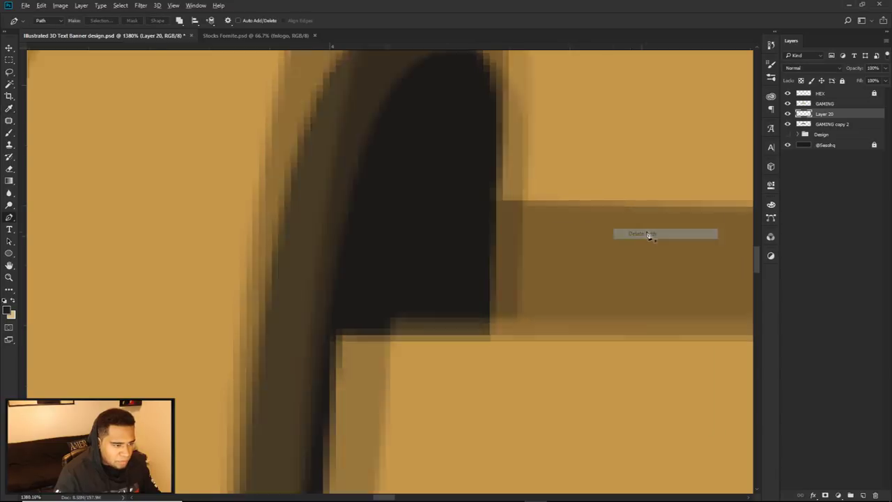
pyautogui.scroll(-8, 647, 232)
pyautogui.scroll(-5, 647, 232)
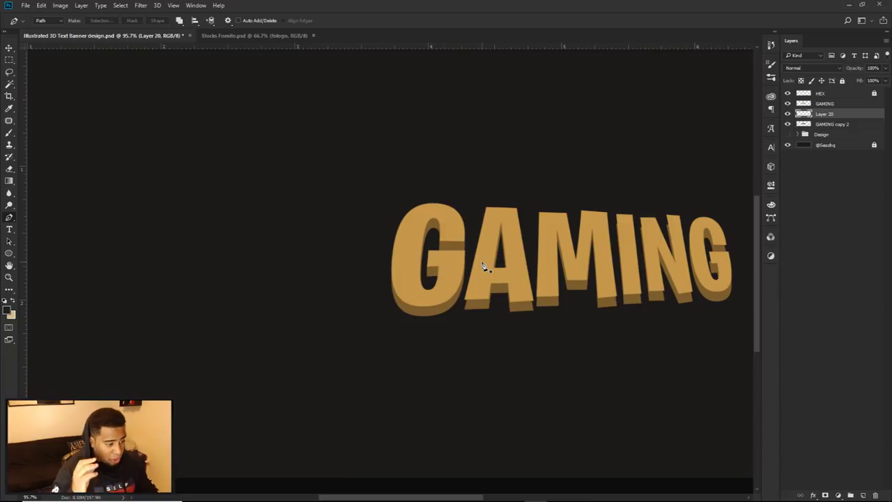
# Trace a closed pen path around the A's left foot, extending the extrusion to the letter's outer edge
pyautogui.scroll(6, 447, 315)
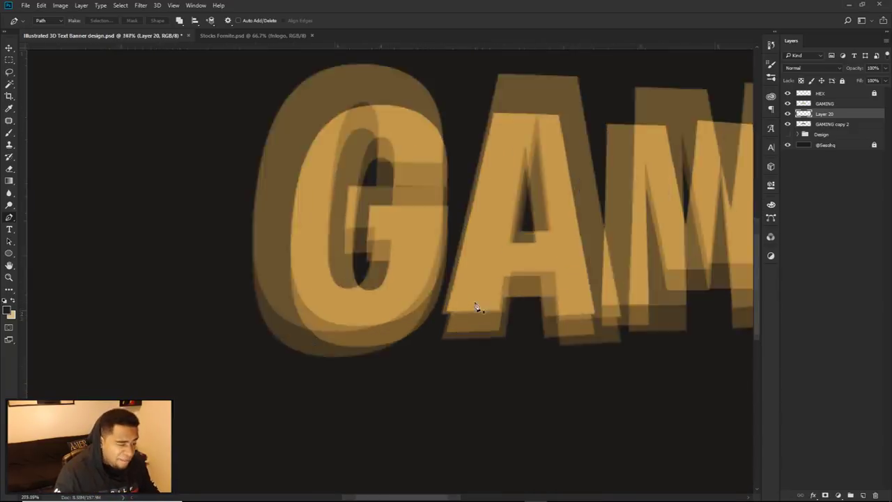
pyautogui.scroll(2, 447, 315)
pyautogui.click(439, 276)
pyautogui.click(403, 420)
pyautogui.moveTo(403, 420); pyautogui.dragTo(400, 417)
pyautogui.click(562, 406)
pyautogui.moveTo(564, 408); pyautogui.dragTo(624, 410)
pyautogui.moveTo(401, 419); pyautogui.dragTo(400, 418)
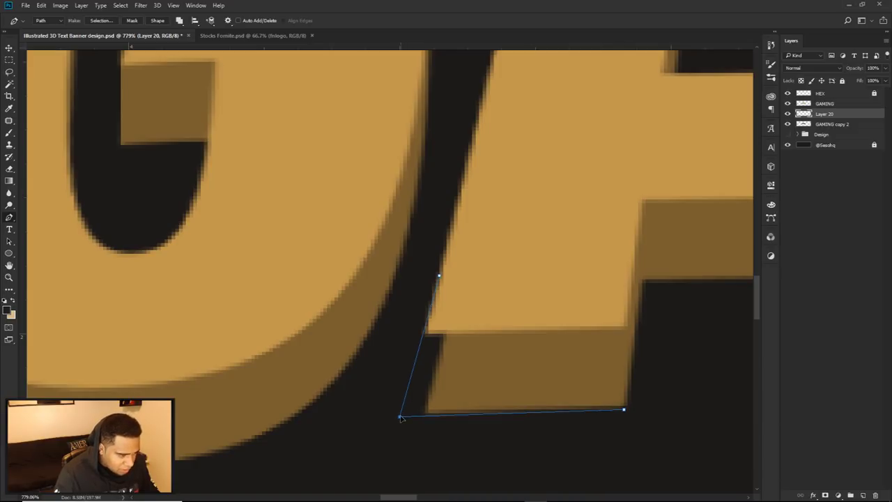
pyautogui.click(440, 276)
# Trace a second closed pen path around the A's right foot, covering the gap at its outer corner
pyautogui.moveTo(633, 281); pyautogui.dragTo(194, 256)
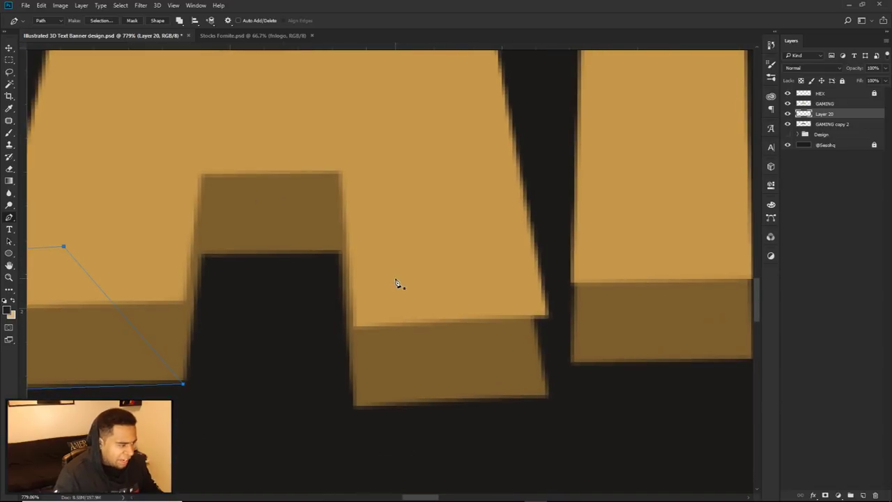
pyautogui.click(392, 406)
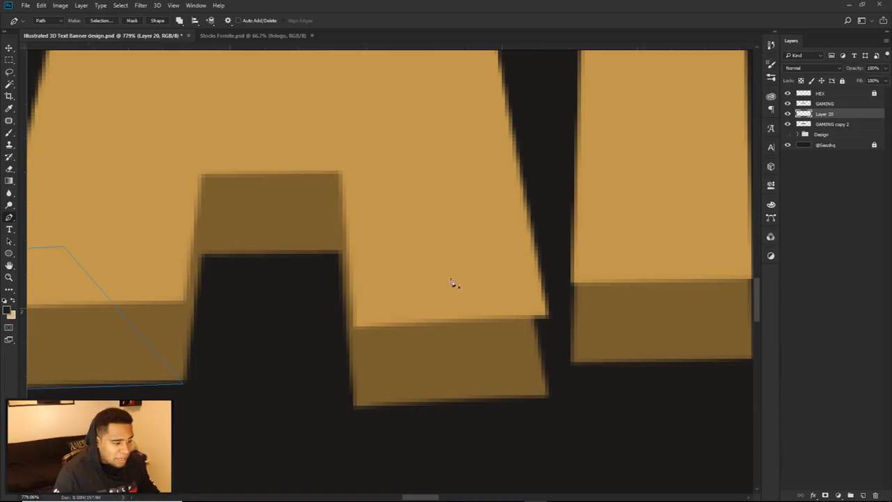
pyautogui.scroll(5, 540, 377)
pyautogui.click(545, 236)
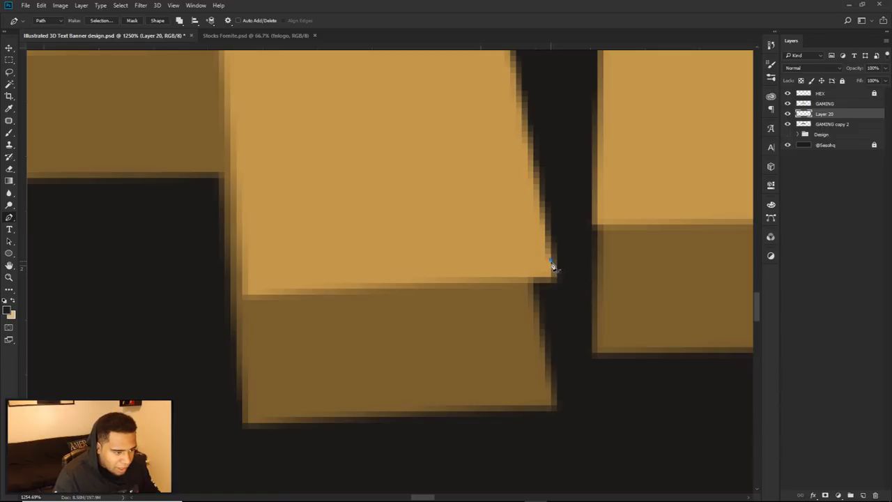
pyautogui.click(568, 412)
pyautogui.click(247, 424)
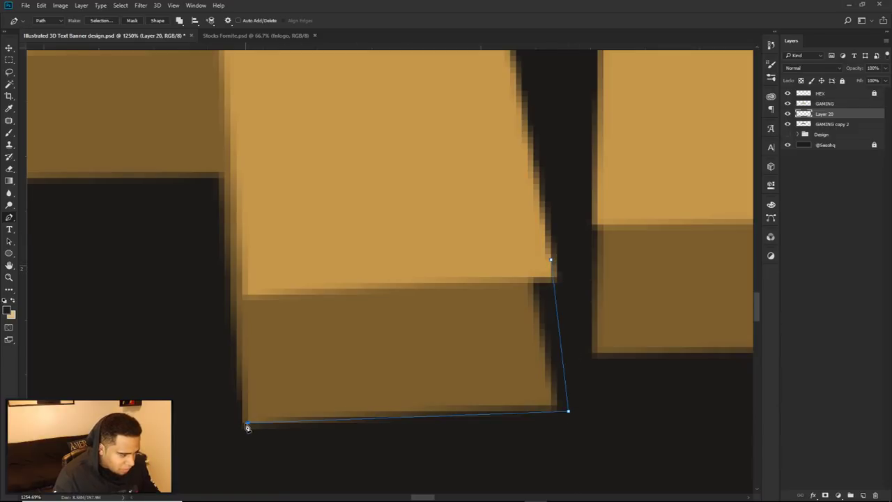
pyautogui.click(351, 250)
pyautogui.click(451, 238)
pyautogui.click(550, 259)
# Trace a closed pen path around the notch between the A's feet, extending the extrusion beyond its inner edges
pyautogui.scroll(-2, 444, 304)
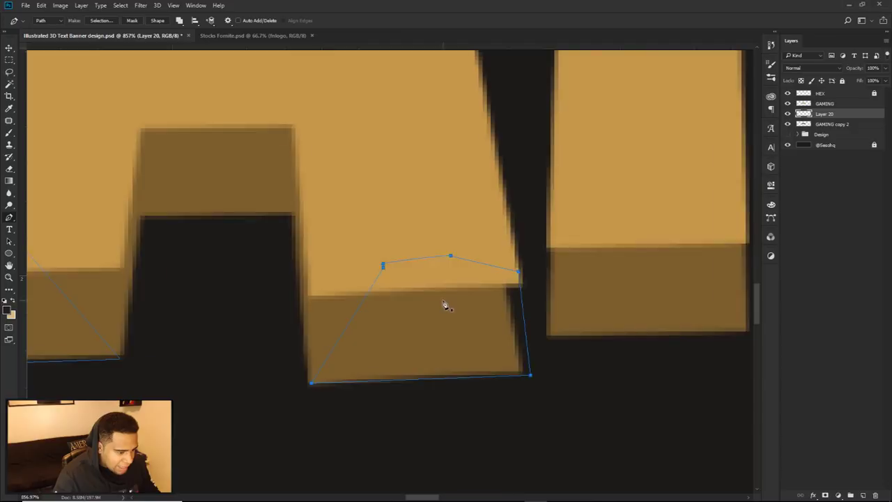
pyautogui.scroll(-2, 444, 305)
pyautogui.moveTo(323, 312); pyautogui.dragTo(503, 308)
pyautogui.scroll(3, 401, 340)
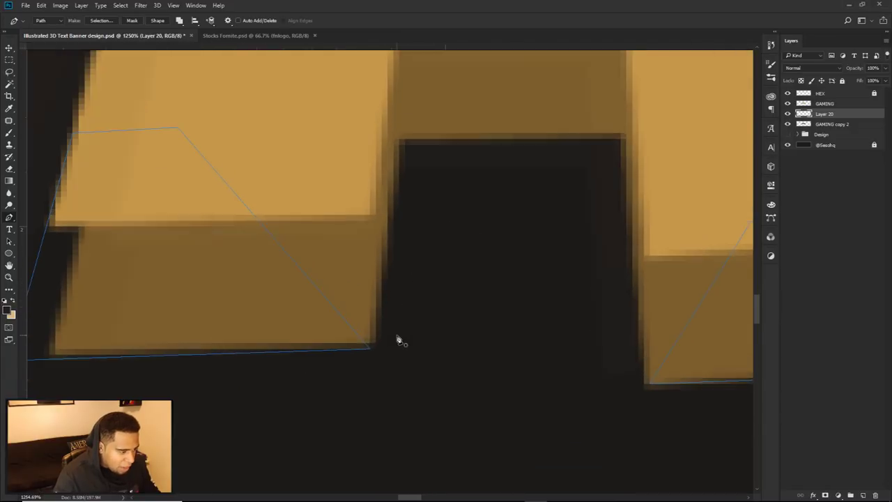
pyautogui.click(410, 170)
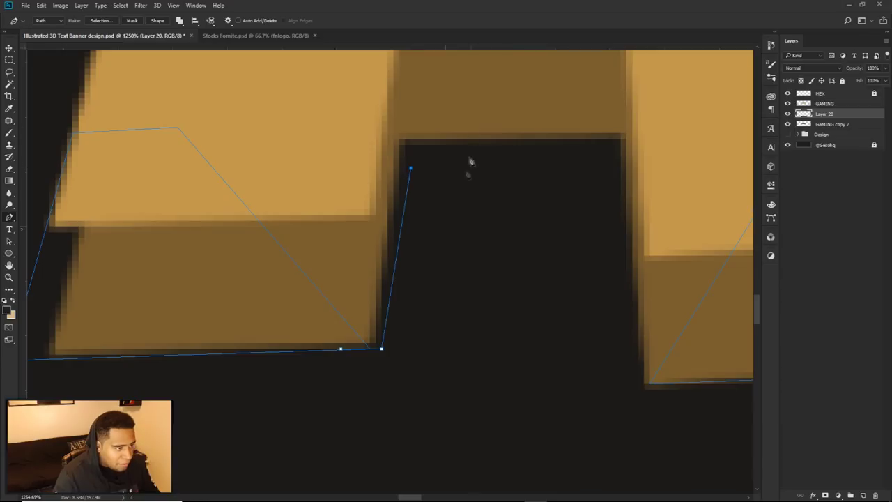
pyautogui.scroll(-3, 498, 200)
pyautogui.click(564, 187)
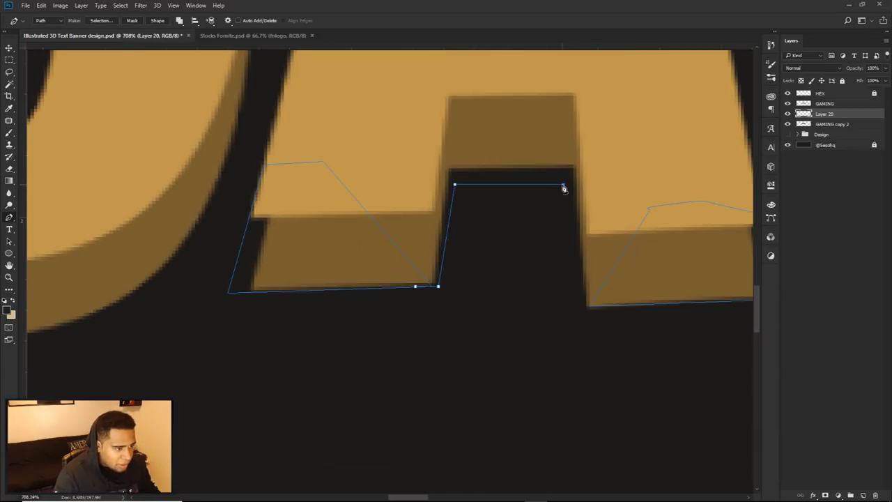
pyautogui.click(587, 306)
pyautogui.moveTo(596, 194); pyautogui.dragTo(597, 187)
pyautogui.moveTo(603, 141); pyautogui.dragTo(603, 133)
pyautogui.moveTo(583, 112); pyautogui.dragTo(567, 107)
pyautogui.moveTo(495, 109); pyautogui.dragTo(478, 117)
pyautogui.moveTo(415, 187); pyautogui.dragTo(412, 193)
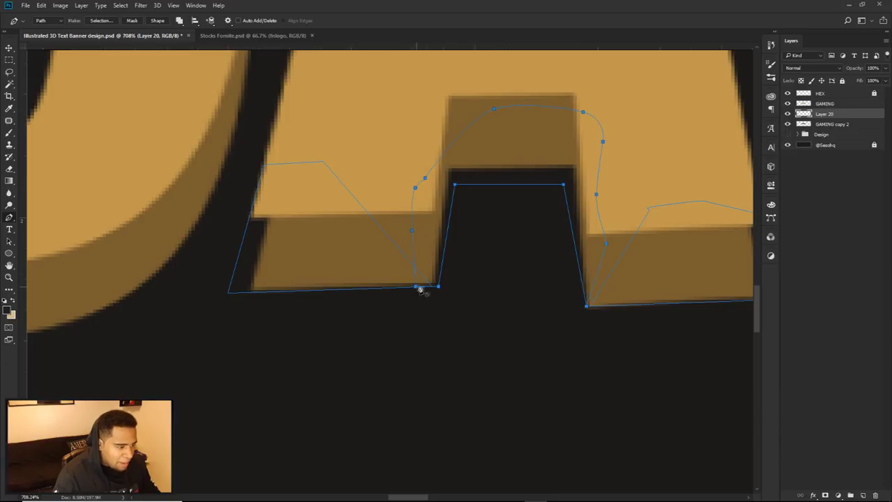
# Shift the upper-left anchor point of the path in the A's lower notch slightly inward
pyautogui.scroll(-2, 487, 271)
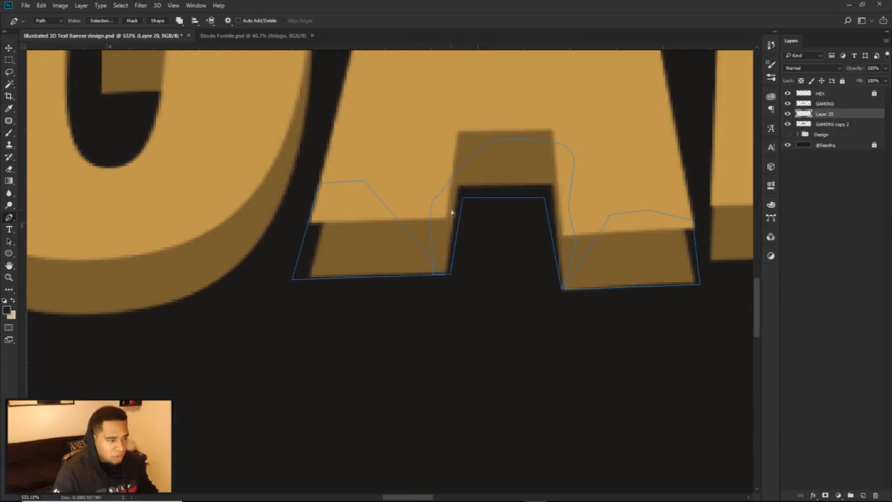
pyautogui.moveTo(463, 199); pyautogui.dragTo(468, 199)
pyautogui.keyDown('ctrl'); pyautogui.rightClick(467, 201); pyautogui.keyUp('ctrl')
pyautogui.click(487, 262)
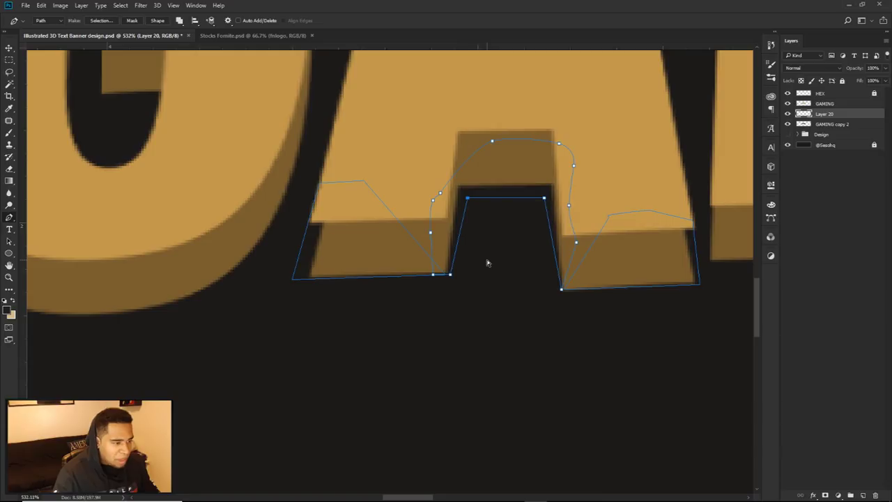
pyautogui.scroll(-2, 489, 264)
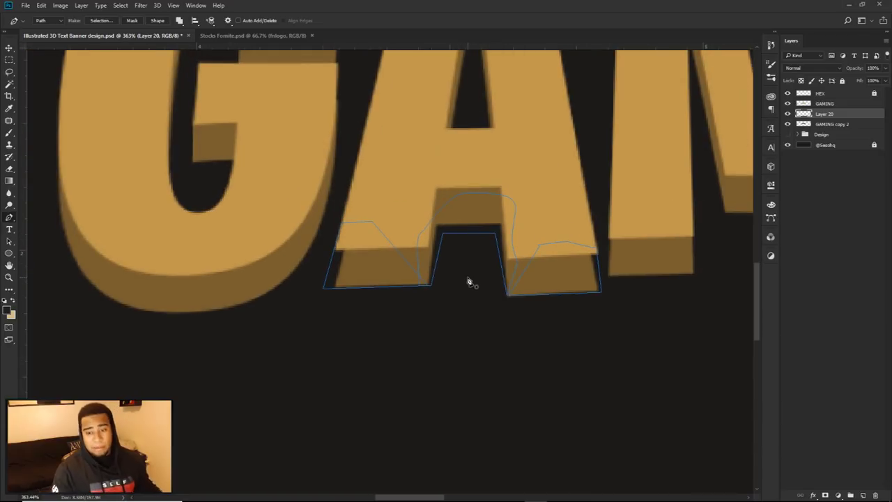
# Fill the paths around the A's feet and notch with the dark gold and delete them
pyautogui.rightClick(494, 189)
pyautogui.click(519, 246)
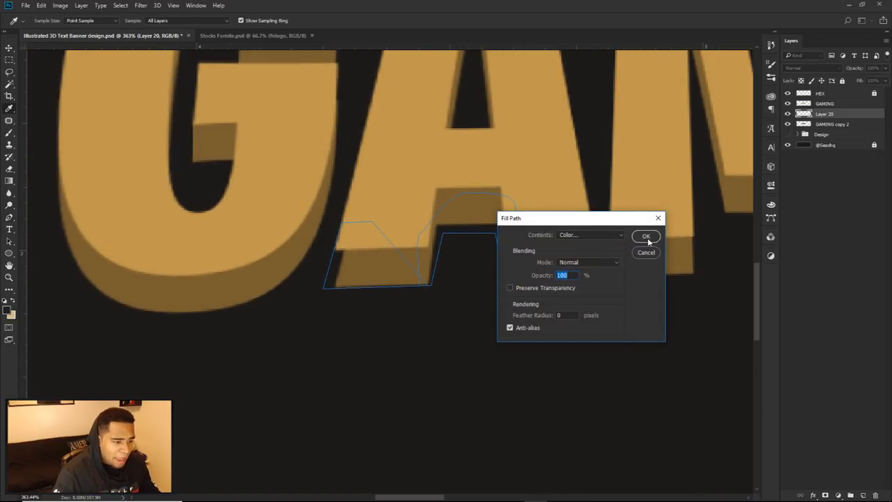
pyautogui.click(646, 236)
pyautogui.rightClick(522, 182)
pyautogui.click(557, 189)
pyautogui.press('p')
# Trace a closed pen path around the A's triangular counter, cutting a smaller triangle out of its lower middle
pyautogui.scroll(-3, 588, 259)
pyautogui.scroll(6, 632, 251)
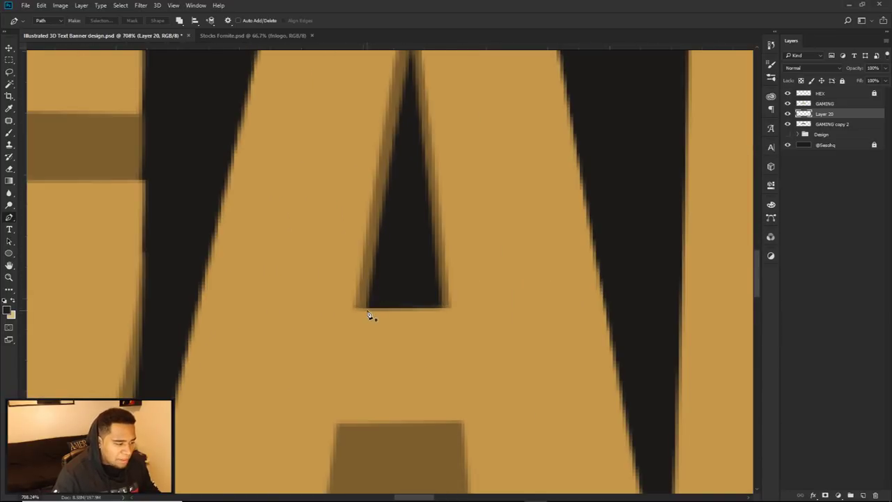
pyautogui.click(366, 314)
pyautogui.click(408, 170)
pyautogui.click(445, 338)
pyautogui.scroll(-3, 511, 172)
pyautogui.scroll(2, 487, 183)
pyautogui.click(472, 98)
pyautogui.moveTo(426, 68); pyautogui.dragTo(422, 73)
pyautogui.moveTo(394, 113); pyautogui.dragTo(383, 136)
pyautogui.click(407, 353)
# Fill the path in the A's counter with the dark gold and delete the path
pyautogui.rightClick(431, 319)
pyautogui.click(482, 169)
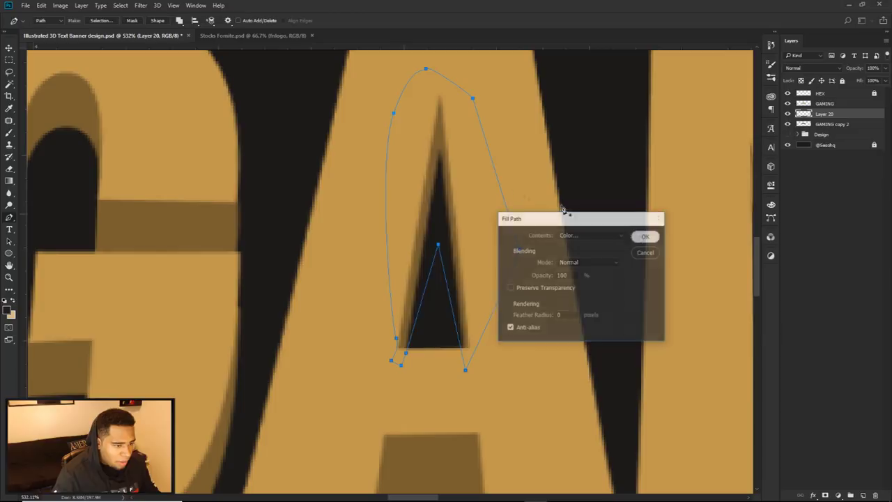
pyautogui.click(642, 236)
pyautogui.rightClick(514, 186)
pyautogui.click(567, 204)
pyautogui.scroll(-6, 570, 217)
pyautogui.scroll(-2, 570, 220)
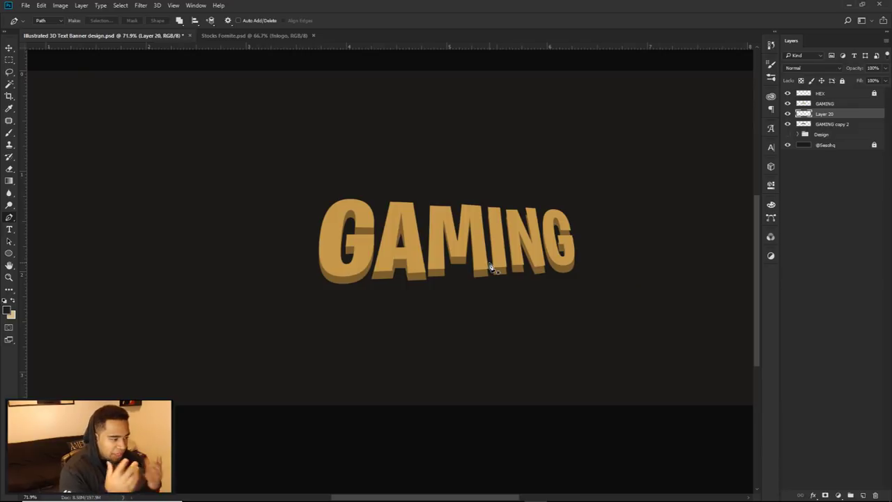
pyautogui.scroll(9, 490, 267)
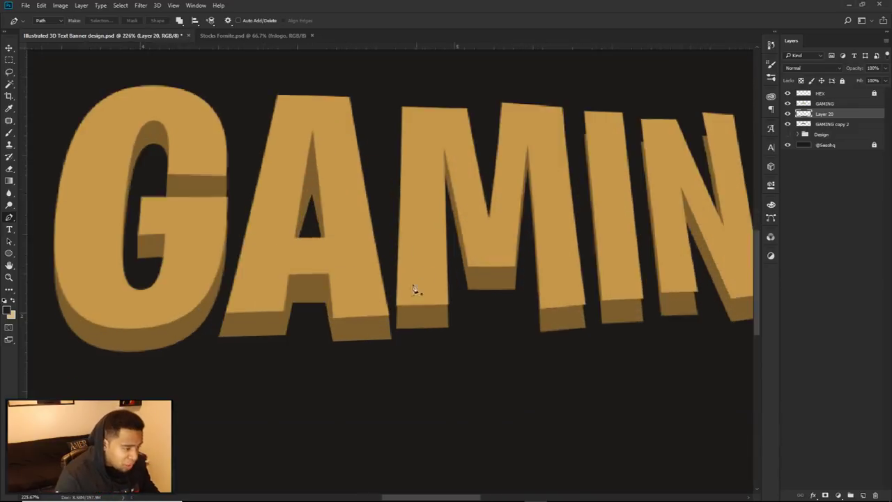
pyautogui.click(407, 274)
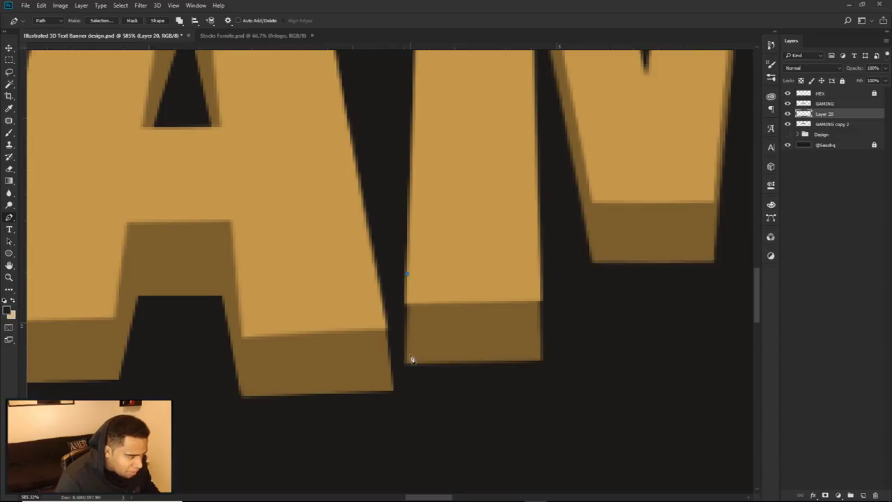
pyautogui.click(403, 367)
pyautogui.scroll(4, 402, 368)
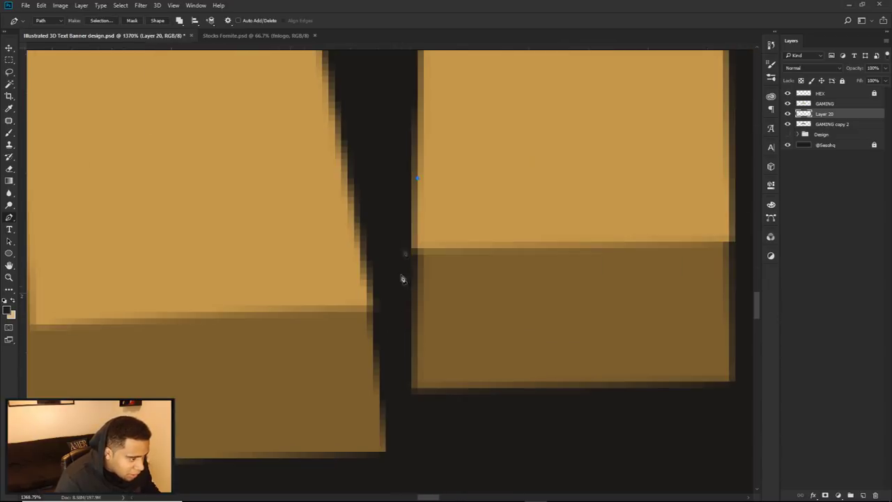
pyautogui.rightClick(443, 193)
pyautogui.click(469, 207)
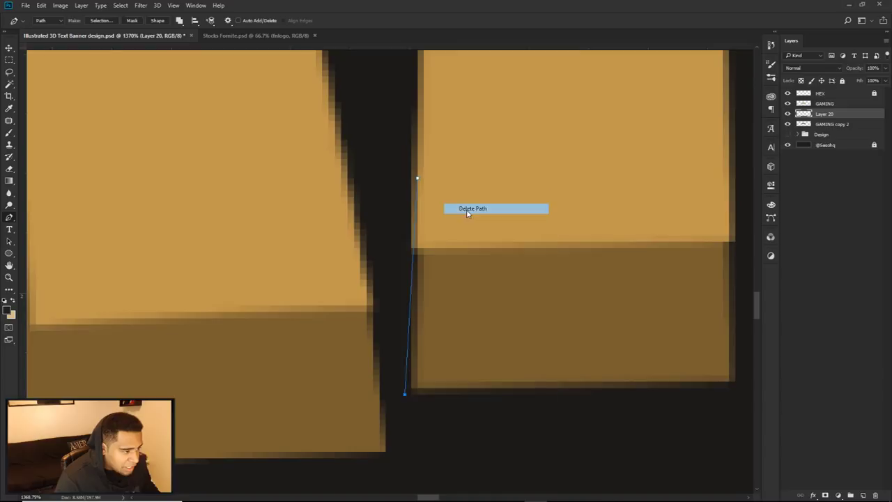
# Trace a closed pen path around the extrusion of the M's left foot, up onto the letter face
pyautogui.click(416, 185)
pyautogui.click(412, 392)
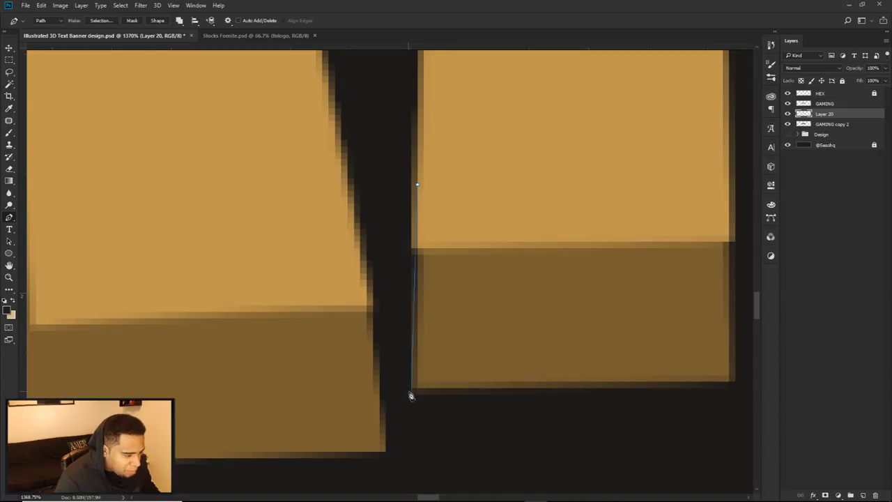
pyautogui.moveTo(639, 394); pyautogui.dragTo(507, 378)
pyautogui.click(585, 373)
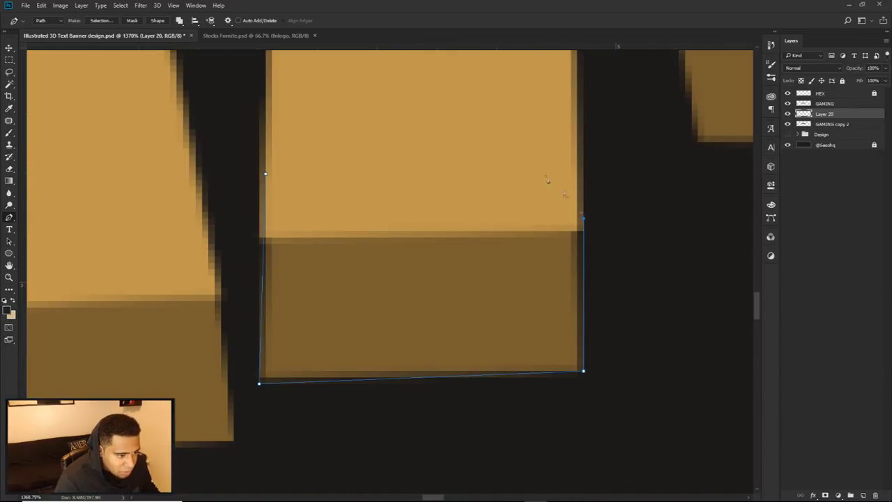
pyautogui.scroll(-5, 550, 352)
pyautogui.scroll(8, 516, 328)
pyautogui.scroll(-5, 458, 367)
# Trace a closed pen path around the M's right foot, covering the gap at its outer corner
pyautogui.click(330, 319)
pyautogui.click(611, 295)
pyautogui.click(593, 103)
pyautogui.click(372, 109)
pyautogui.click(330, 319)
pyautogui.scroll(-5, 331, 319)
pyautogui.moveTo(335, 300); pyautogui.dragTo(414, 350)
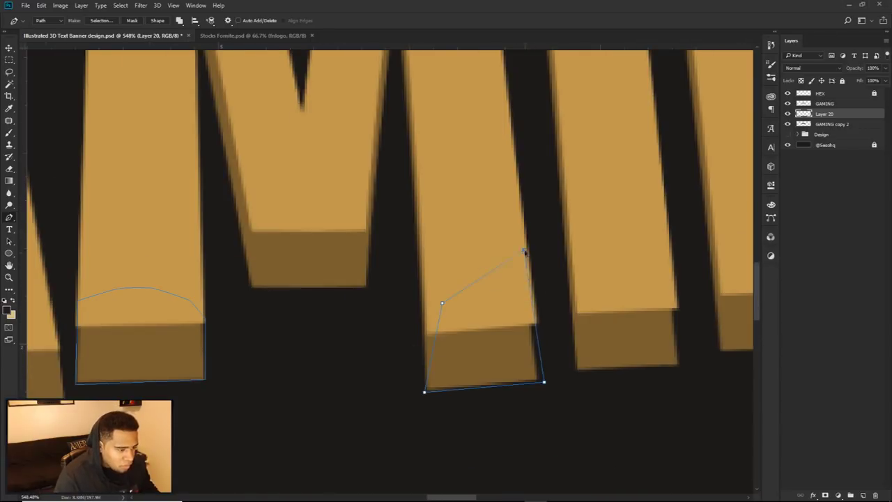
# Trace a closed pen path around the M's middle point, covering the inner sides of both gaps beside it
pyautogui.scroll(-2, 490, 353)
pyautogui.click(339, 372)
pyautogui.click(309, 253)
pyautogui.click(290, 386)
pyautogui.click(284, 167)
pyautogui.click(278, 106)
pyautogui.click(308, 99)
pyautogui.click(376, 301)
pyautogui.click(448, 89)
pyautogui.click(425, 371)
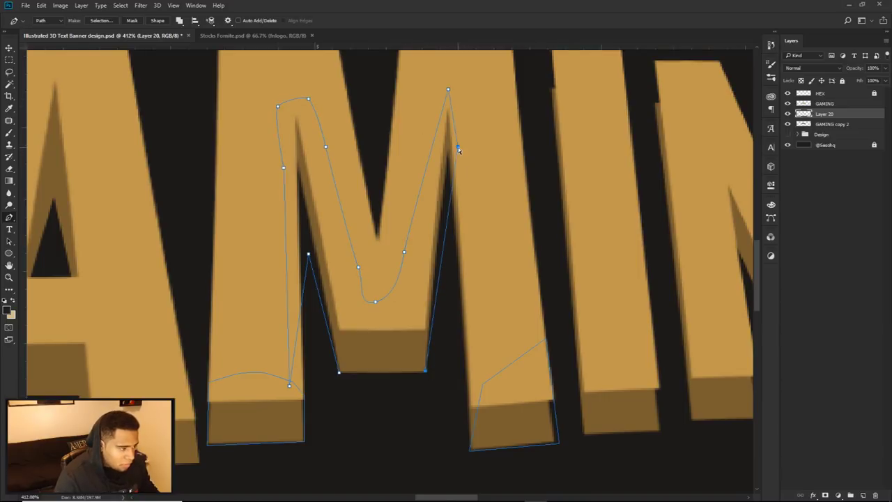
pyautogui.moveTo(458, 147); pyautogui.dragTo(467, 187)
pyautogui.click(448, 217)
pyautogui.click(425, 372)
pyautogui.click(339, 372)
# Fill the M's three paths with the dark gold and delete them
pyautogui.rightClick(452, 326)
pyautogui.click(488, 166)
pyautogui.press('Return')
pyautogui.press('Return')
# Trace a closed pen path over the gap at the lower-right corner of the I's extrusion
pyautogui.scroll(-2, 471, 344)
pyautogui.scroll(4, 349, 398)
pyautogui.scroll(-3, 351, 362)
pyautogui.click(448, 342)
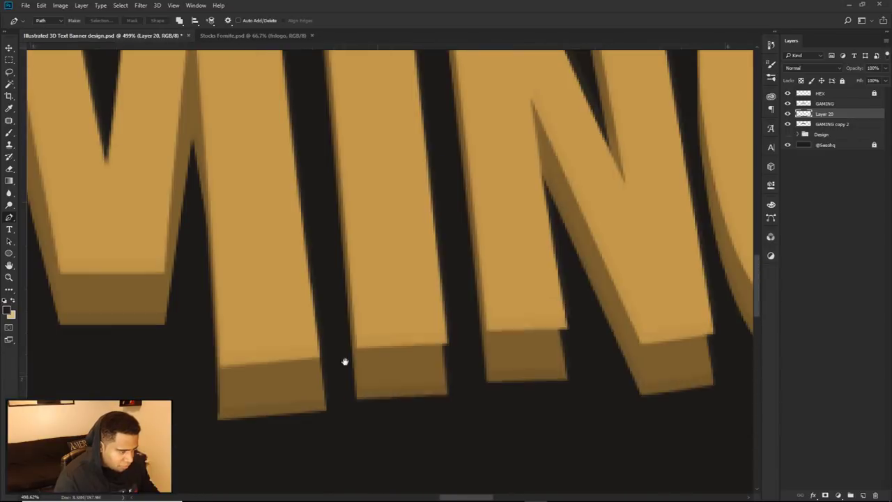
pyautogui.click(450, 396)
pyautogui.click(400, 397)
pyautogui.click(408, 325)
pyautogui.click(448, 338)
# Trace a closed pen path over the gap at the I's upper-left corner
pyautogui.scroll(-3, 452, 322)
pyautogui.scroll(4, 314, 142)
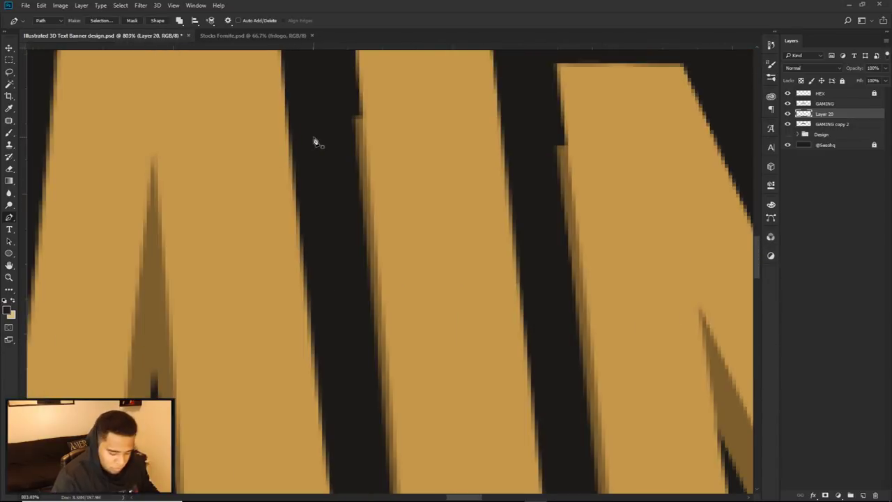
pyautogui.moveTo(314, 141); pyautogui.dragTo(367, 251)
pyautogui.click(411, 229)
pyautogui.click(411, 146)
pyautogui.click(456, 205)
pyautogui.click(430, 232)
# Trace a closed pen path over the right corner of the N's left foot
pyautogui.scroll(-2, 365, 295)
pyautogui.click(499, 437)
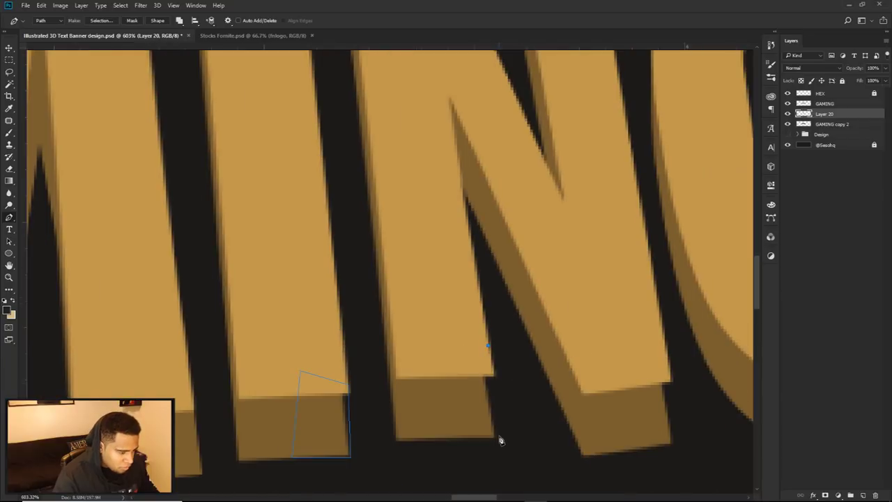
pyautogui.click(448, 340)
pyautogui.click(487, 346)
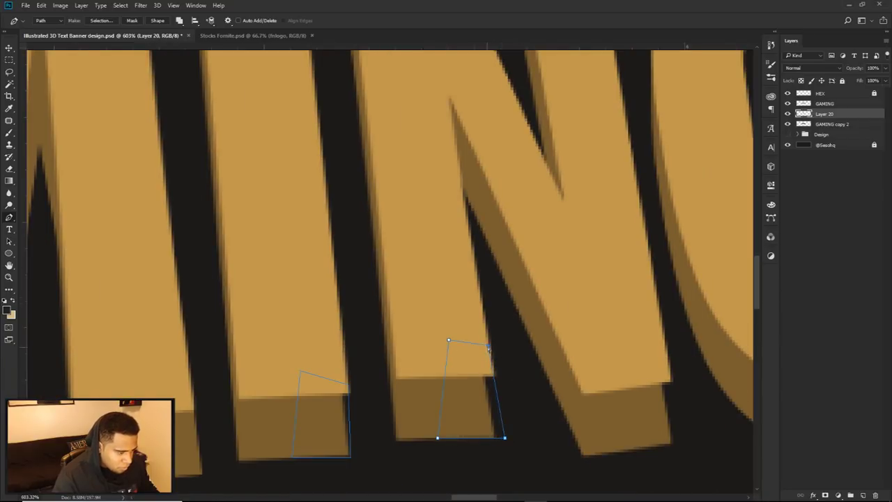
# Trace a closed pen path over the N's right foot and adjust its anchors to cover the outer corner gap
pyautogui.moveTo(514, 336); pyautogui.dragTo(432, 308)
pyautogui.click(552, 330)
pyautogui.click(561, 416)
pyautogui.click(508, 420)
pyautogui.click(499, 323)
pyautogui.click(552, 331)
pyautogui.moveTo(561, 417); pyautogui.dragTo(561, 415)
pyautogui.moveTo(552, 331); pyautogui.dragTo(538, 247)
pyautogui.moveTo(560, 416); pyautogui.dragTo(570, 416)
# Trace a closed pen path over the gap at the upper-left corner of the N's left stem
pyautogui.scroll(-8, 485, 408)
pyautogui.scroll(9, 348, 191)
pyautogui.click(383, 195)
pyautogui.click(387, 129)
pyautogui.click(418, 216)
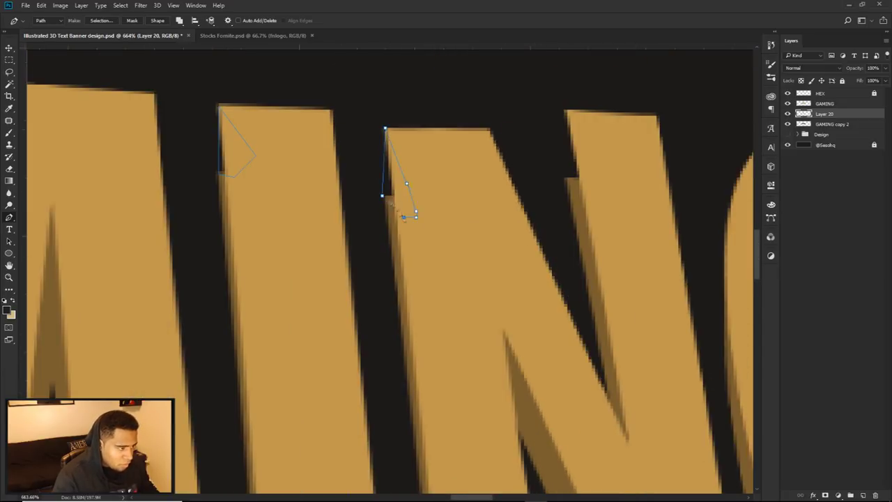
# Trace a closed pen path over the gap at the upper-left corner of the N's right stem
pyautogui.moveTo(471, 199); pyautogui.dragTo(358, 243)
pyautogui.click(452, 224)
pyautogui.click(454, 157)
pyautogui.click(451, 224)
pyautogui.moveTo(592, 270)
pyautogui.mouseDown()
pyautogui.moveTo(369, 246)
pyautogui.moveTo(285, 121)
pyautogui.mouseUp()
# Trace closed pen paths over the left end of the last G's crossbar and the right edge of its upper opening
pyautogui.scroll(2, 285, 121)
pyautogui.click(476, 372)
pyautogui.click(475, 288)
pyautogui.click(529, 344)
pyautogui.click(536, 367)
pyautogui.scroll(-3, 597, 259)
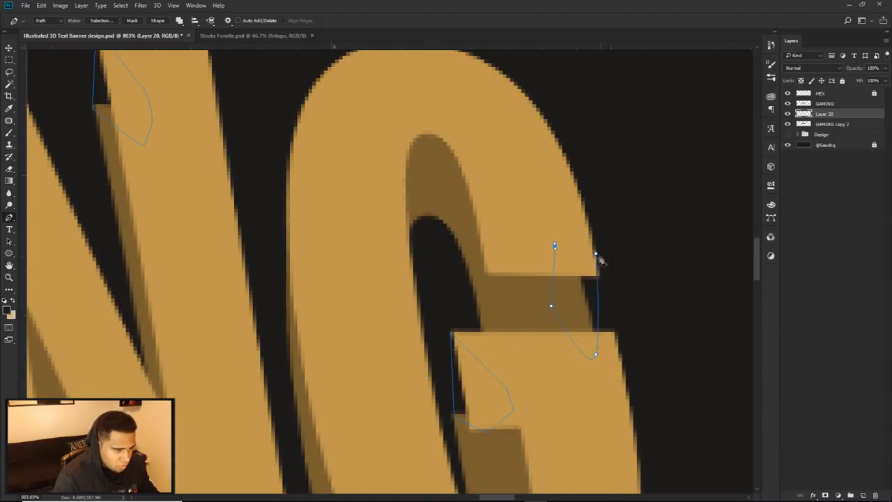
pyautogui.scroll(-2, 613, 279)
# Fill the paths on the I, N and last G with the dark gold and delete them
pyautogui.rightClick(632, 306)
pyautogui.click(655, 154)
pyautogui.press('Return')
pyautogui.scroll(-3, 526, 245)
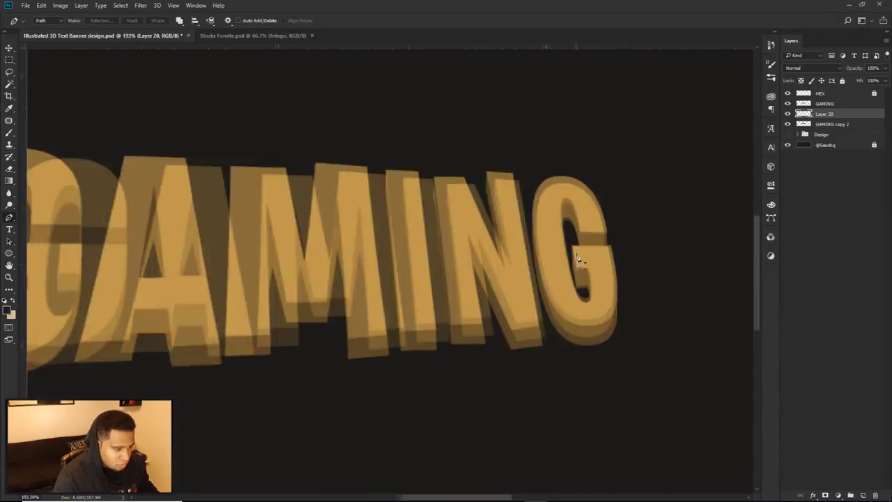
pyautogui.scroll(2, 527, 245)
pyautogui.scroll(-3, 521, 245)
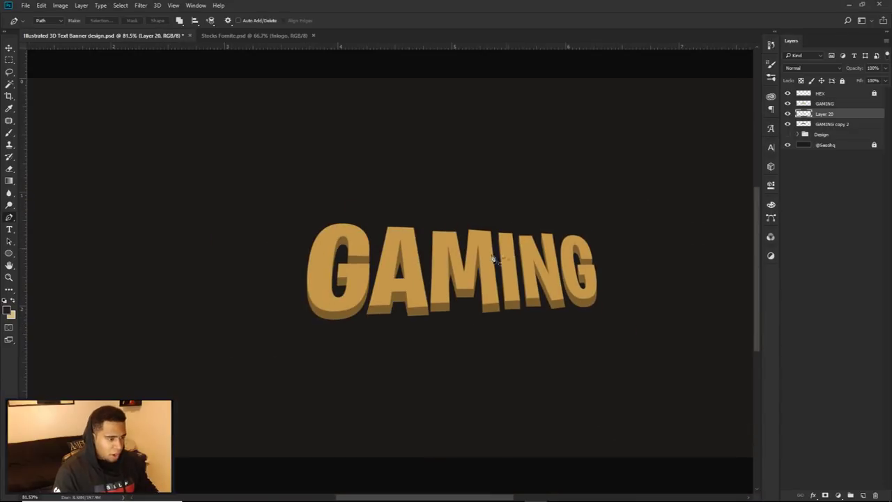
# Toggle Layer 20's visibility to compare the lettering with and without the corner fills, leaving the layer visible
pyautogui.press('v')
pyautogui.scroll(2, 487, 269)
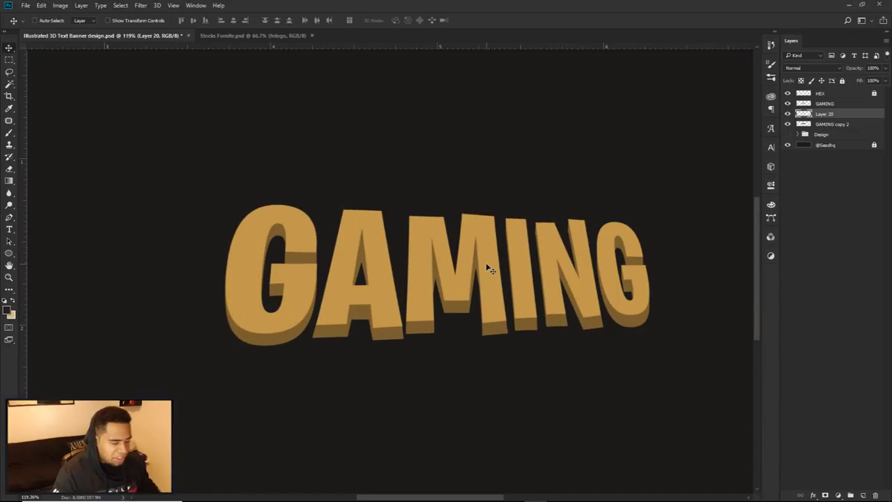
pyautogui.click(789, 114)
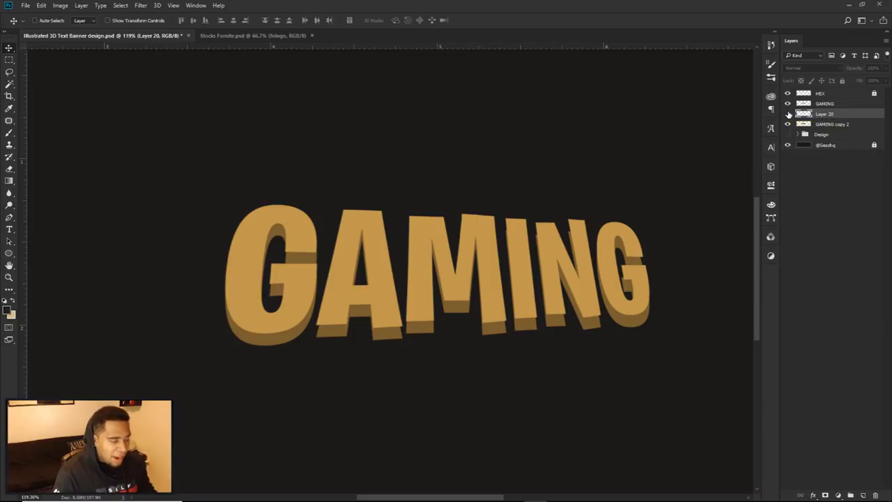
pyautogui.click(788, 115)
pyautogui.click(788, 114)
pyautogui.click(788, 115)
pyautogui.click(788, 114)
pyautogui.click(789, 114)
pyautogui.click(787, 114)
pyautogui.click(787, 114)
pyautogui.click(787, 114)
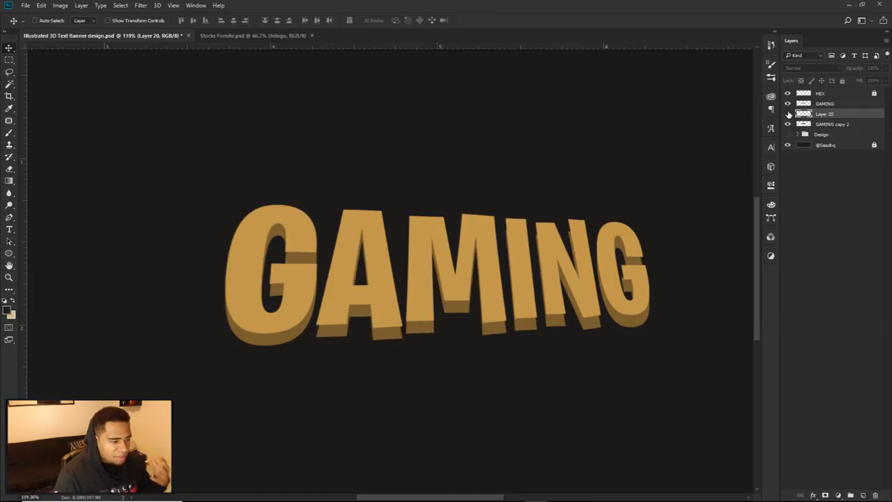
pyautogui.click(788, 114)
pyautogui.scroll(5, 629, 155)
pyautogui.scroll(3, 490, 315)
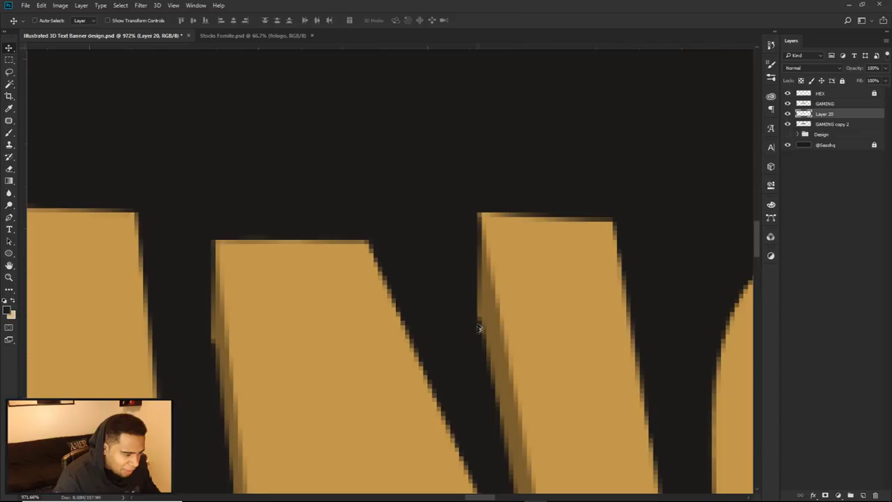
pyautogui.scroll(-8, 347, 304)
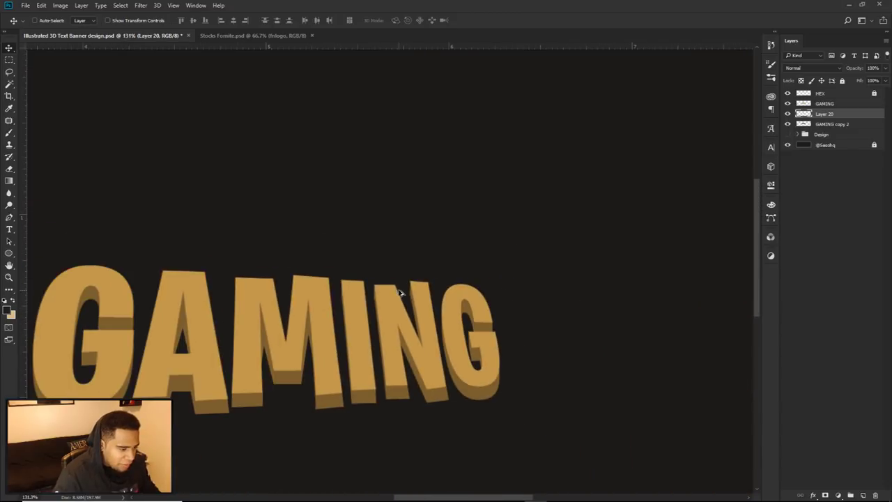
pyautogui.moveTo(449, 258); pyautogui.dragTo(519, 266)
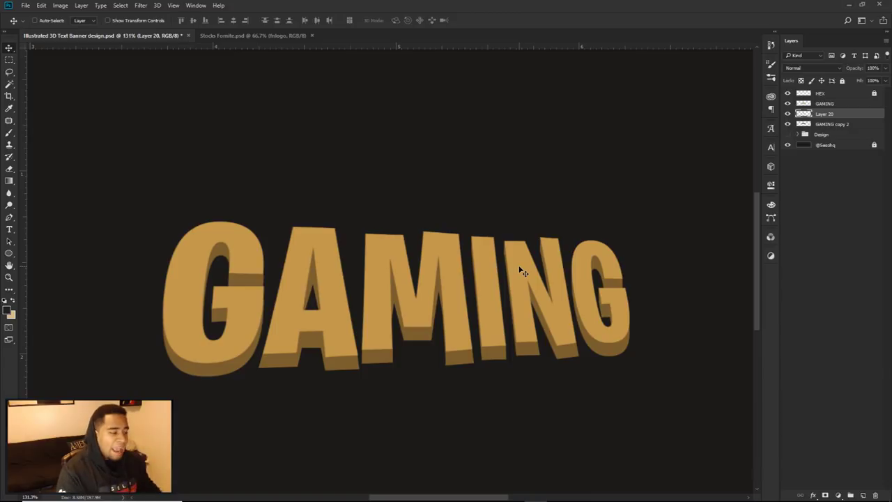
pyautogui.scroll(-1, 288, 328)
pyautogui.scroll(3, 288, 328)
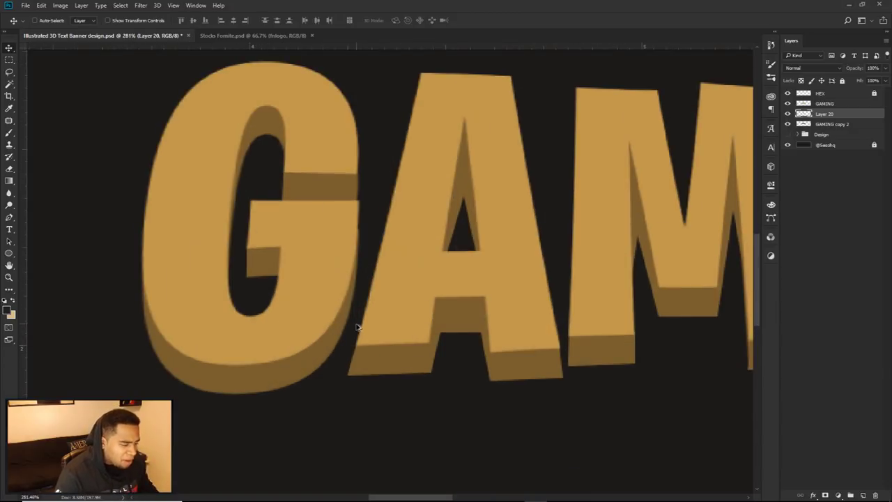
# Group Layer 20 with GAMING copy 2 and name the group Backdrop 3D
pyautogui.scroll(-1, 357, 327)
pyautogui.keyDown('shift'); pyautogui.click(830, 124); pyautogui.keyUp('shift')
pyautogui.hotkey('ctrl', 'g')
pyautogui.click(787, 114)
pyautogui.click(788, 114)
pyautogui.doubleClick(823, 114)
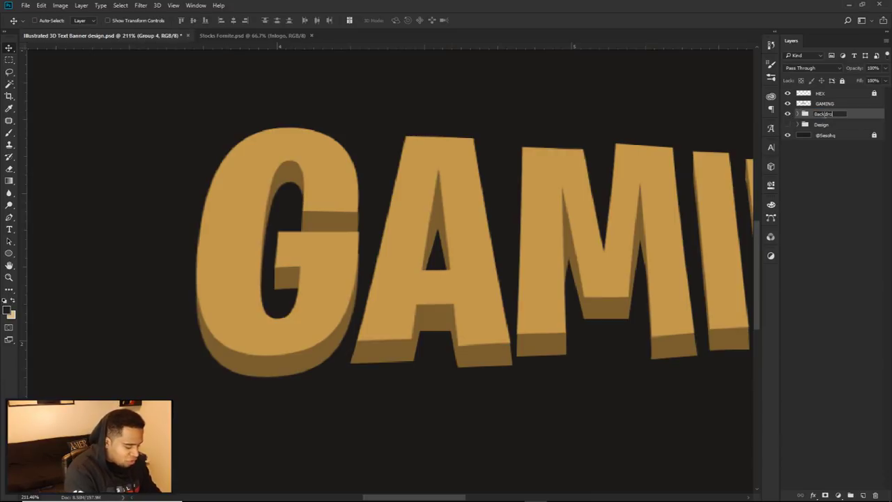
pyautogui.press('Return')
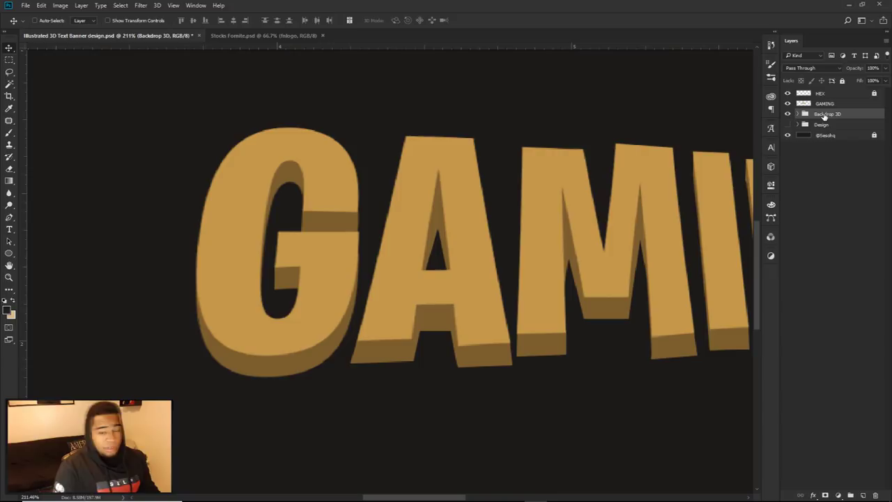
# Add a new layer clipped to the Backdrop 3D group and prepare a soft brush with foreground colour #1c1a18
pyautogui.click(864, 493)
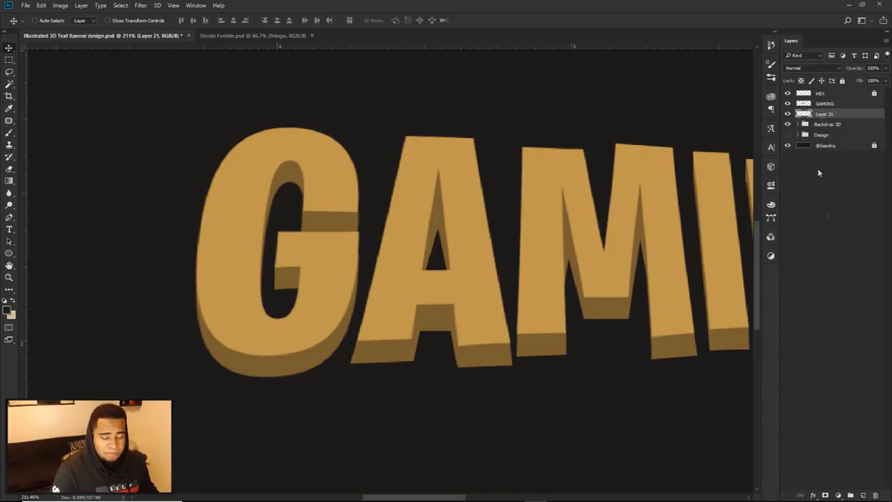
pyautogui.rightClick(849, 118)
pyautogui.click(760, 248)
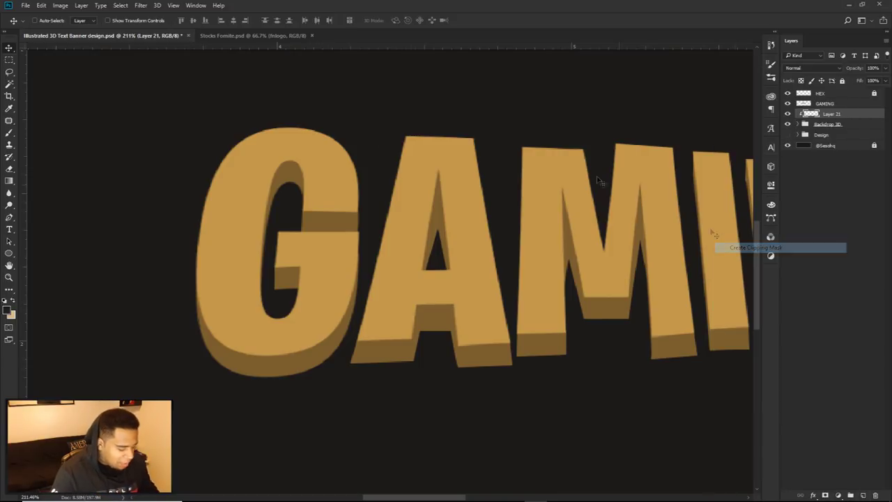
pyautogui.press('b')
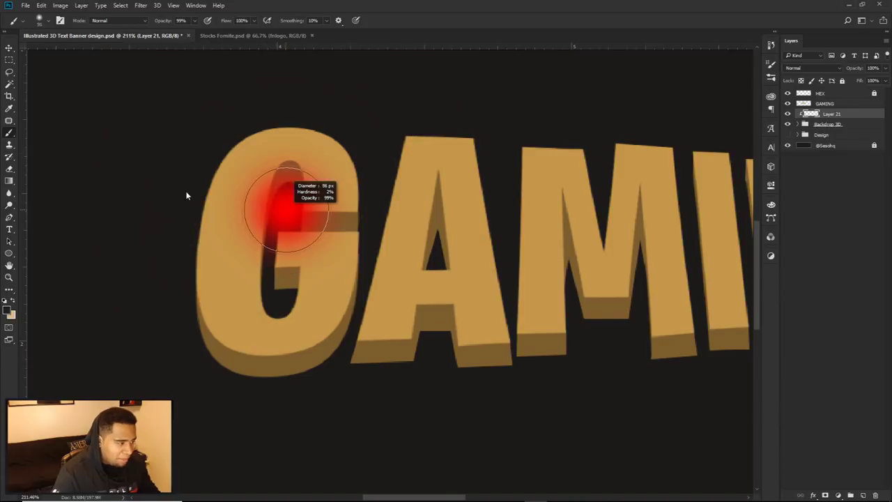
pyautogui.click(7, 310)
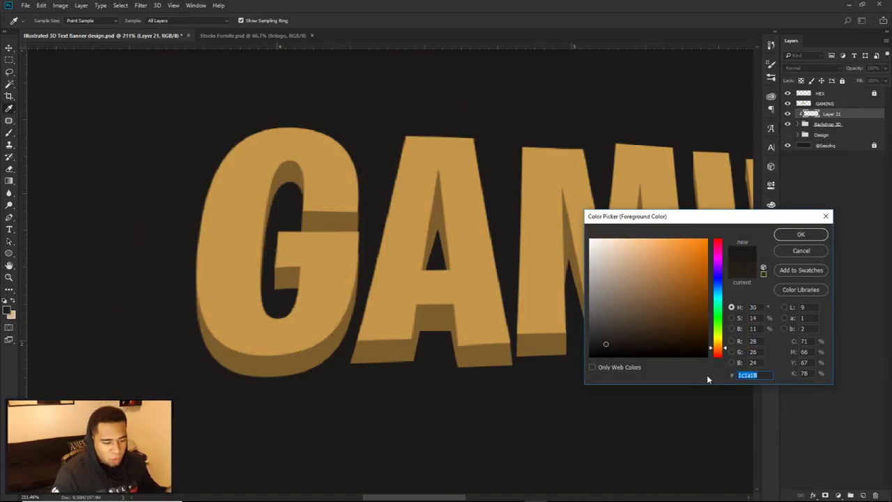
pyautogui.click(796, 236)
# Toggle the visibility of the GAMING layer and the Backdrop 3D group to examine the extrusion, leaving both visible
pyautogui.scroll(-2, 481, 216)
pyautogui.moveTo(416, 229); pyautogui.dragTo(492, 231)
pyautogui.moveTo(417, 262); pyautogui.dragTo(448, 259)
pyautogui.click(789, 103)
pyautogui.click(787, 104)
pyautogui.click(788, 124)
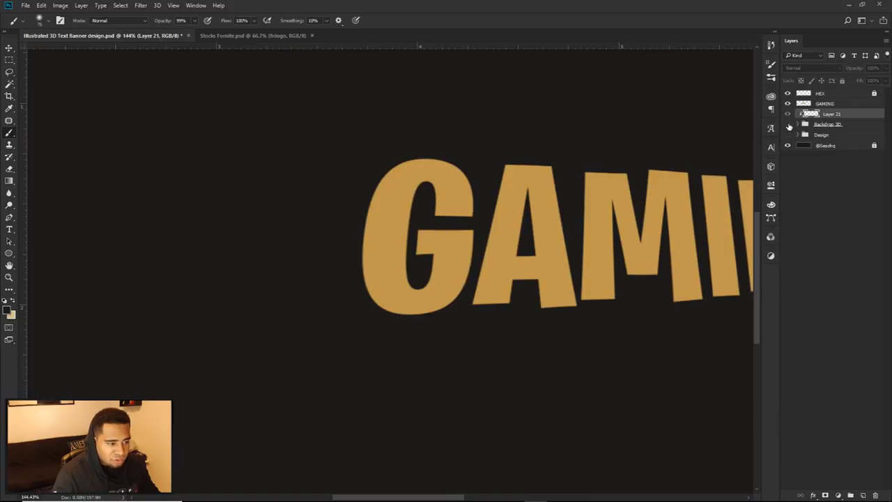
pyautogui.click(788, 124)
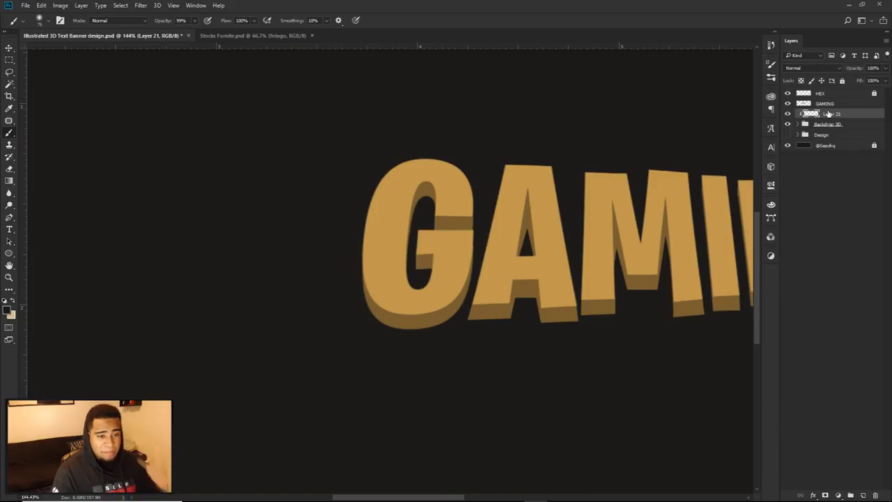
# Paint soft dark shading at the top of the first G's counter and in its upper opening, undoing misplaced strokes
pyautogui.scroll(4, 423, 220)
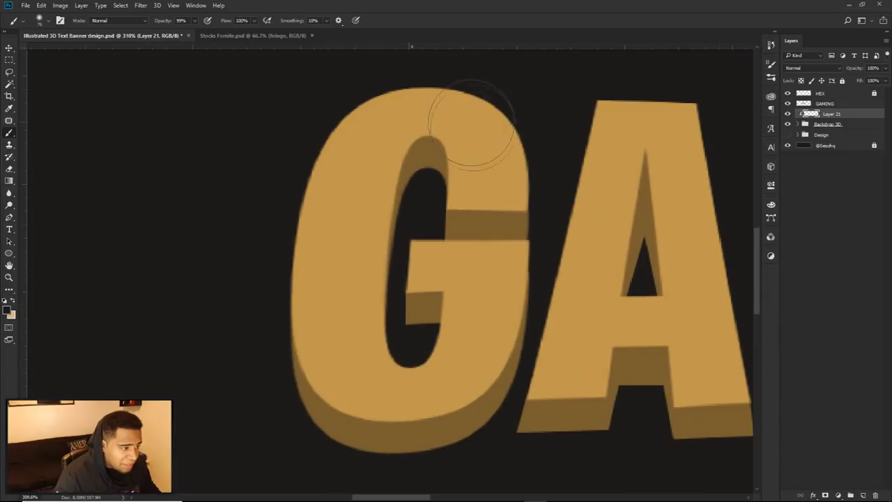
pyautogui.moveTo(461, 113); pyautogui.dragTo(411, 95)
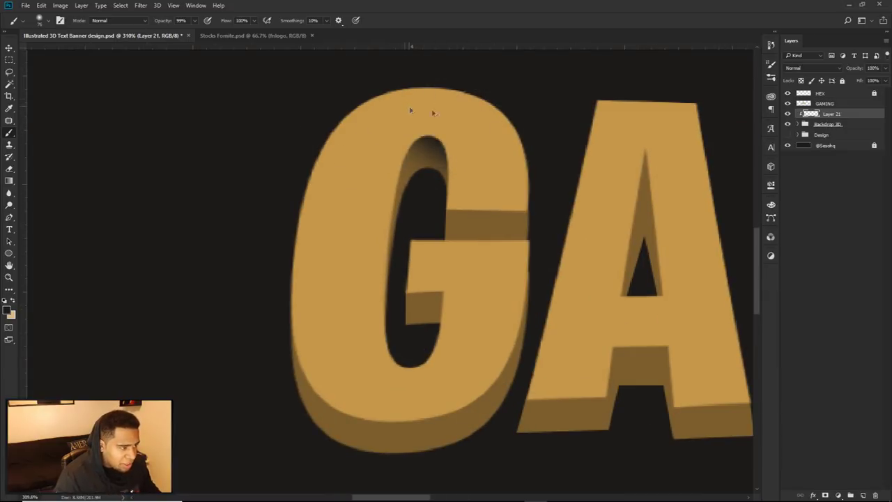
pyautogui.click(474, 283)
pyautogui.click(476, 265)
pyautogui.hotkey('ctrl', 'z')
pyautogui.moveTo(481, 290); pyautogui.dragTo(450, 289)
pyautogui.hotkey('ctrl', 'z')
# Shade the extrusion beneath the first G's crossbar end and along its lower curve with the soft brush
pyautogui.click(428, 274)
pyautogui.moveTo(431, 275); pyautogui.dragTo(457, 278)
pyautogui.click(437, 275)
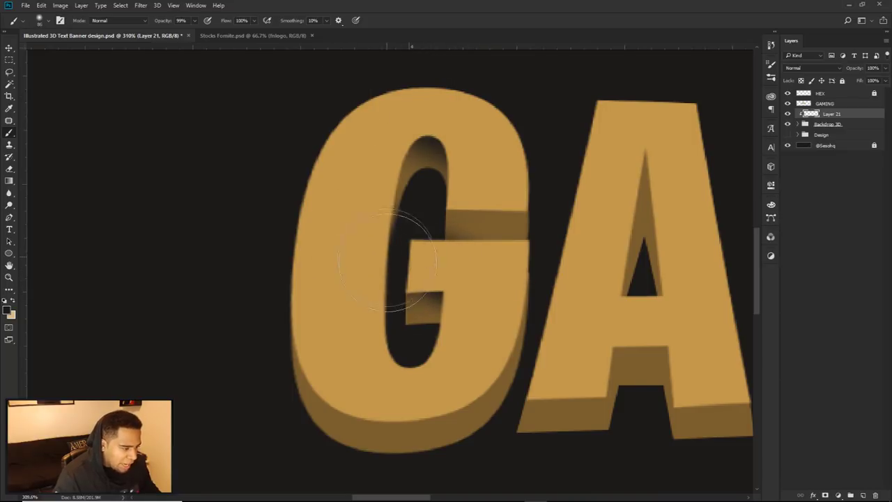
pyautogui.keyDown('alt'); pyautogui.rightClick(457, 281); pyautogui.keyUp('alt')
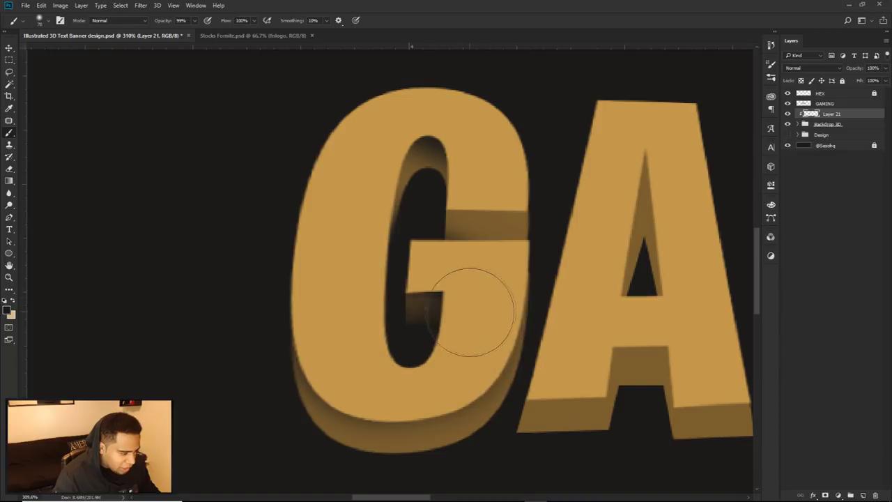
# Resize the soft brush and shade the extrusion inside the A's triangular counter
pyautogui.scroll(-11, 488, 278)
pyautogui.moveTo(548, 283); pyautogui.dragTo(517, 319)
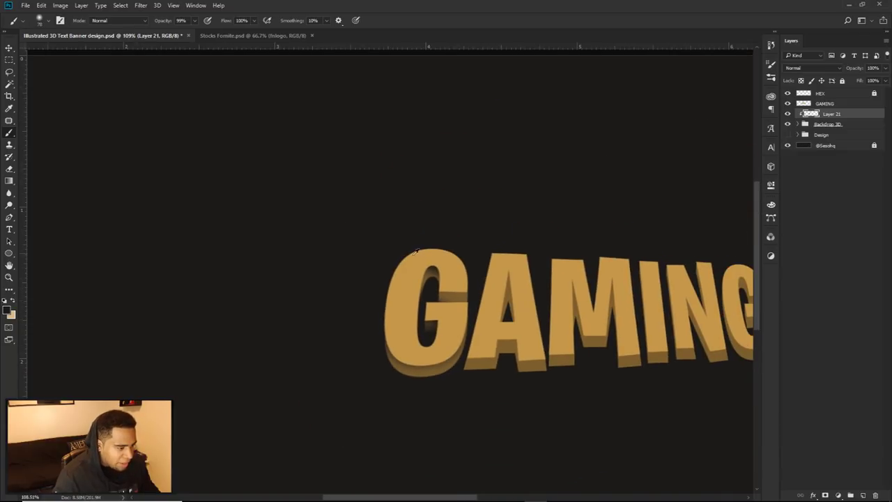
pyautogui.scroll(4, 471, 287)
pyautogui.keyDown('alt'); pyautogui.rightClick(538, 347); pyautogui.keyUp('alt')
pyautogui.keyDown('alt'); pyautogui.rightClick(541, 344); pyautogui.keyUp('alt')
pyautogui.keyDown('alt'); pyautogui.rightClick(527, 342); pyautogui.keyUp('alt')
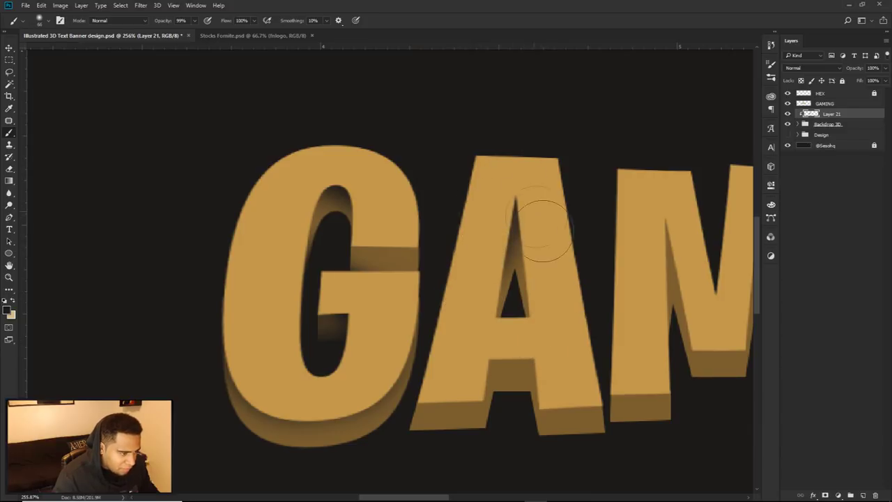
# Paint soft dark shading beneath the A's crossbar and along its left foot
pyautogui.keyDown('alt'); pyautogui.rightClick(554, 340); pyautogui.keyUp('alt')
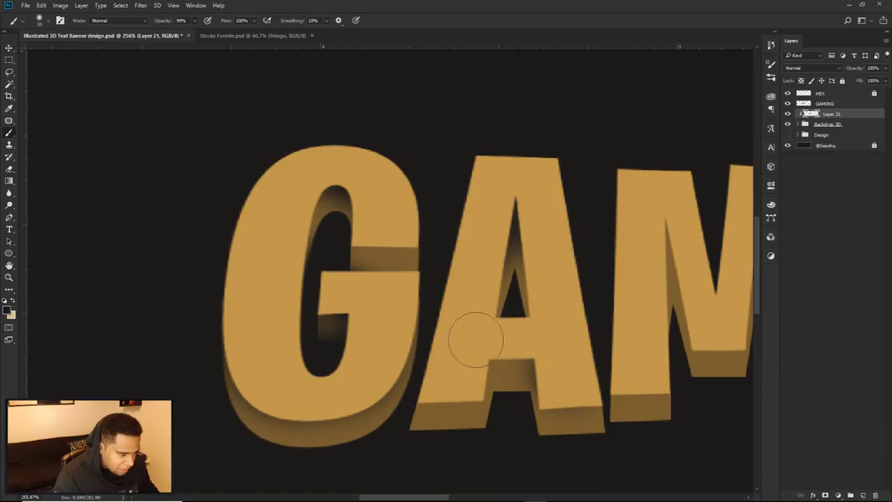
pyautogui.click(456, 377)
pyautogui.click(490, 352)
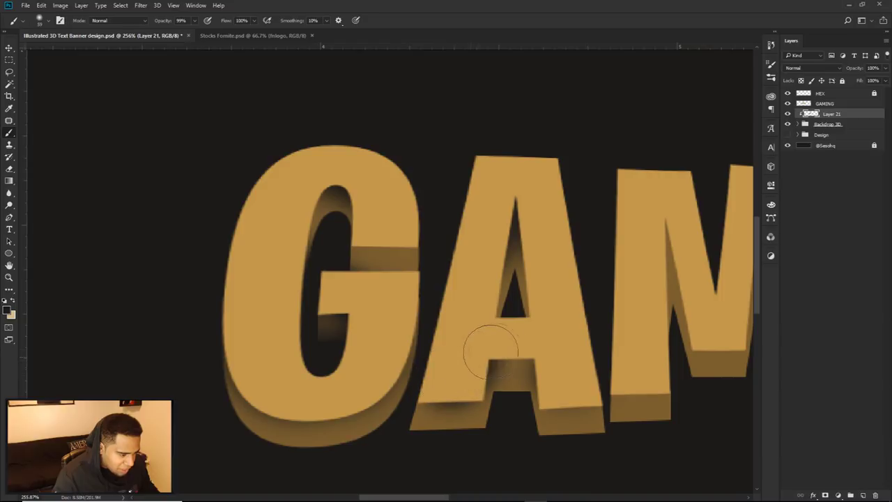
pyautogui.click(519, 344)
pyautogui.scroll(-5, 558, 327)
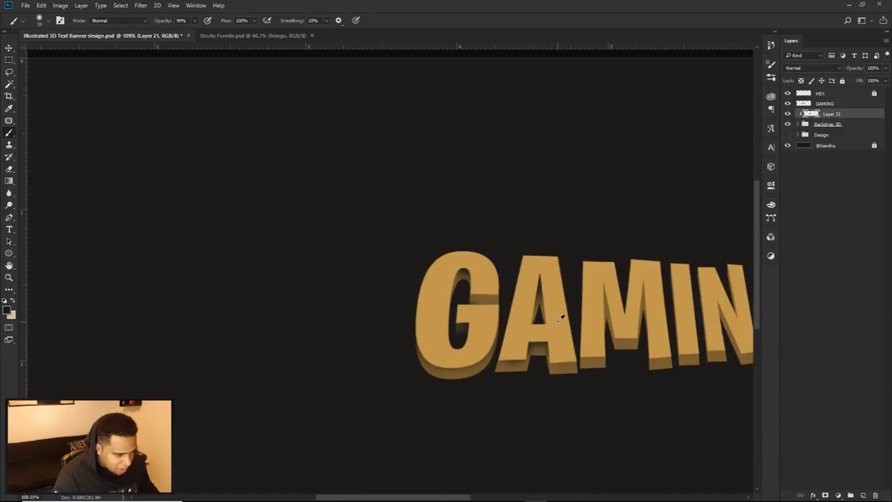
pyautogui.scroll(5, 576, 358)
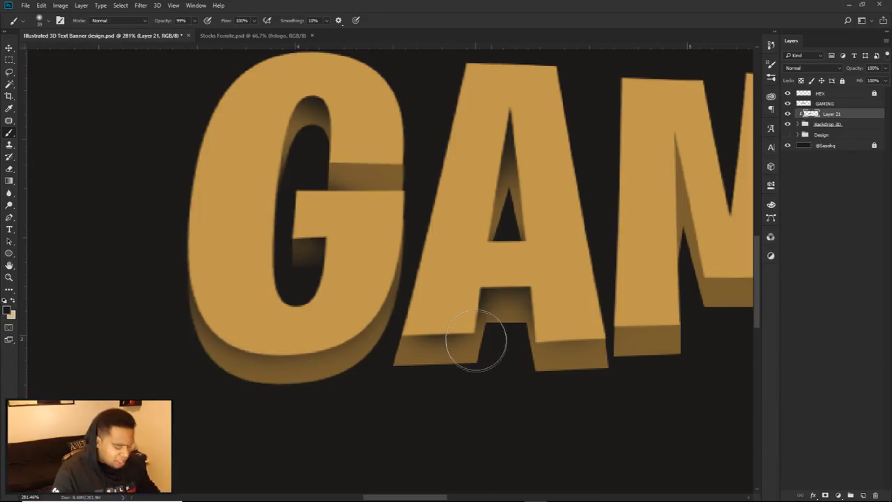
pyautogui.press('p')
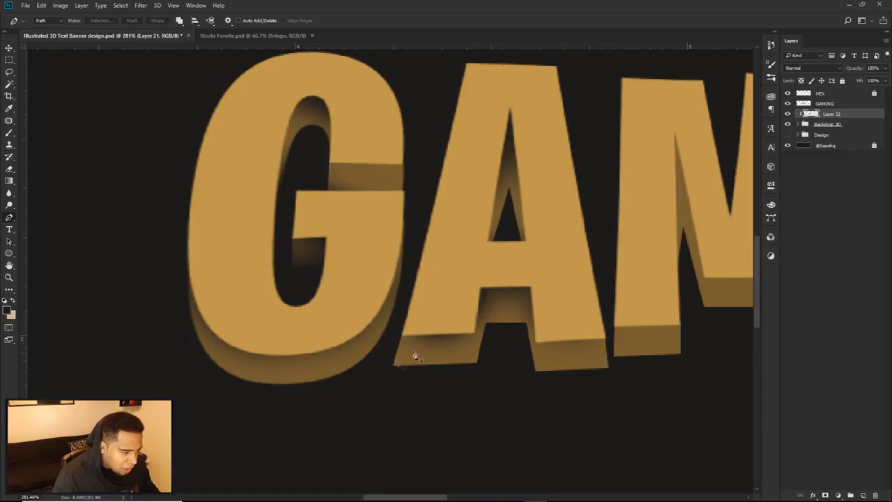
pyautogui.scroll(-2, 484, 327)
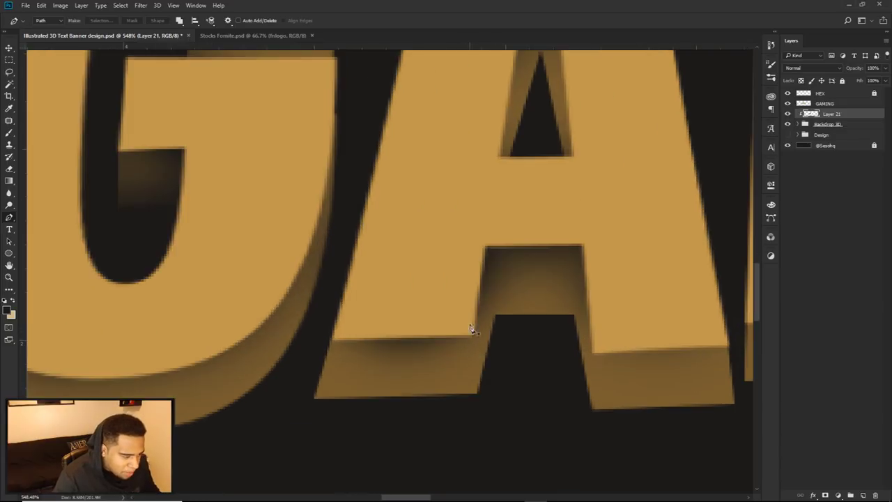
pyautogui.scroll(-8, 475, 381)
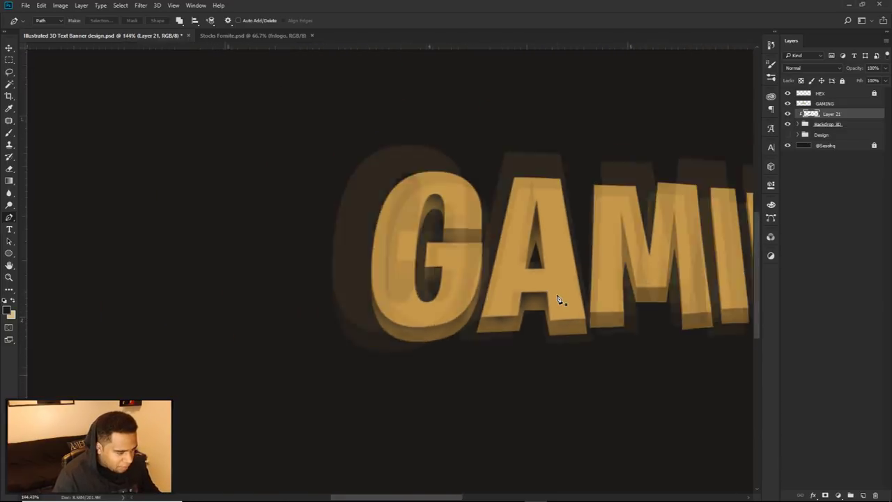
# Erase the shading from the A's left foot and brush soft shading beneath its right foot
pyautogui.scroll(4, 540, 306)
pyautogui.press('e')
pyautogui.moveTo(548, 337)
pyautogui.mouseDown()
pyautogui.moveTo(453, 322)
pyautogui.moveTo(490, 338)
pyautogui.moveTo(434, 341)
pyautogui.mouseUp()
pyautogui.moveTo(521, 326); pyautogui.dragTo(490, 338)
pyautogui.scroll(-1, 478, 360)
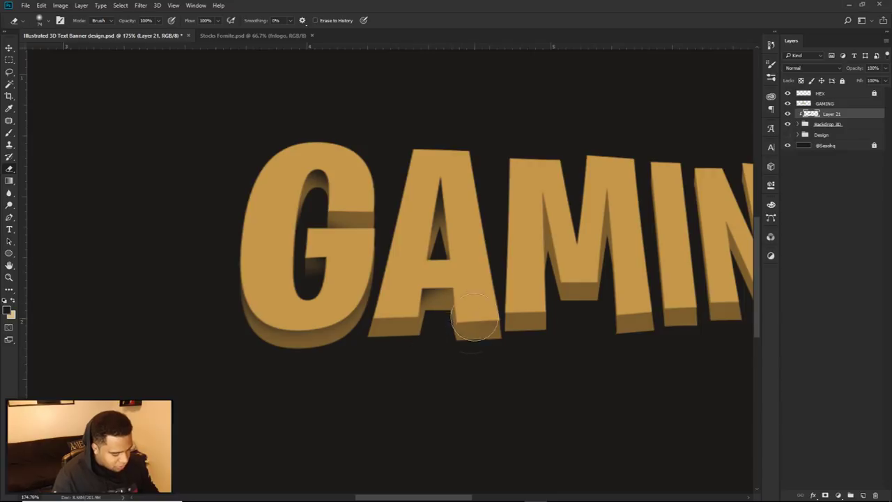
pyautogui.press('b')
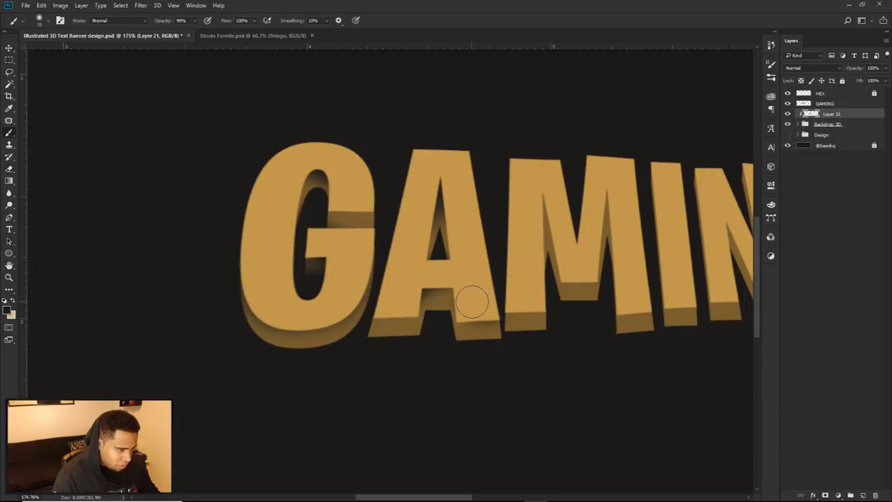
# Shade the M's extrusion along its inner diagonals, beneath its middle point and under its feet, redoing the unsatisfactory strokes
pyautogui.moveTo(481, 290); pyautogui.dragTo(390, 340)
pyautogui.keyDown('alt'); pyautogui.rightClick(420, 326); pyautogui.keyUp('alt')
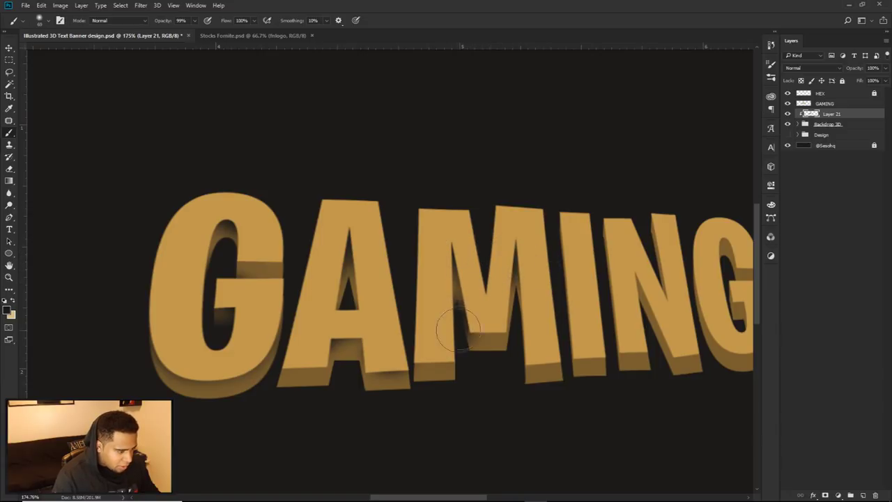
pyautogui.hotkey('ctrl', 'alt', 'z')
pyautogui.hotkey('ctrl', 'alt', 'z')
pyautogui.keyDown('alt'); pyautogui.rightClick(479, 313); pyautogui.keyUp('alt')
pyautogui.click(484, 317)
pyautogui.keyDown('alt'); pyautogui.rightClick(440, 327); pyautogui.keyUp('alt')
pyautogui.click(445, 347)
pyautogui.click(546, 345)
pyautogui.moveTo(553, 327); pyautogui.dragTo(391, 339)
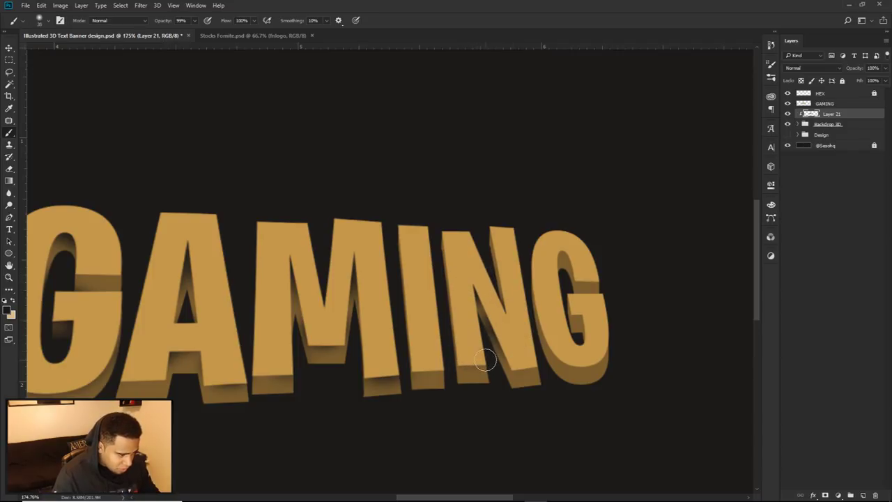
# Undo the last stroke by the N's left foot, and try shading its right foot with a larger brush
pyautogui.hotkey('ctrl', 'z')
pyautogui.keyDown('alt'); pyautogui.rightClick(478, 402); pyautogui.keyUp('alt')
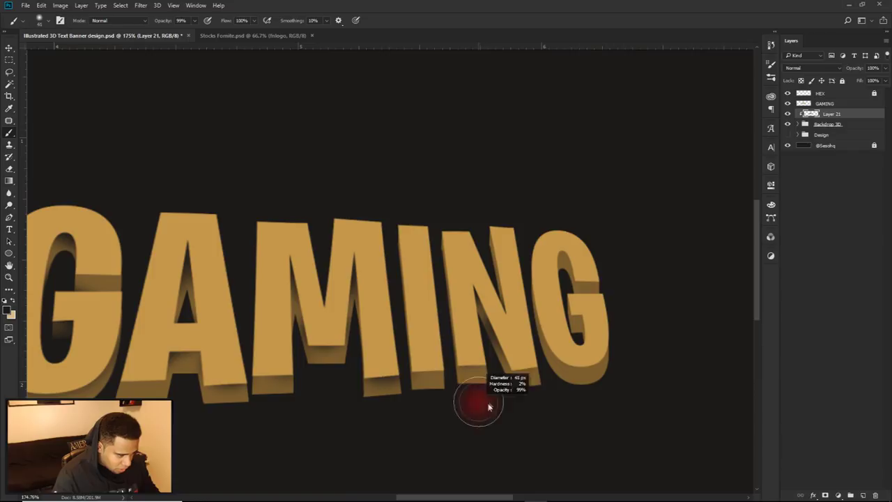
pyautogui.click(508, 371)
pyautogui.hotkey('ctrl', 'z')
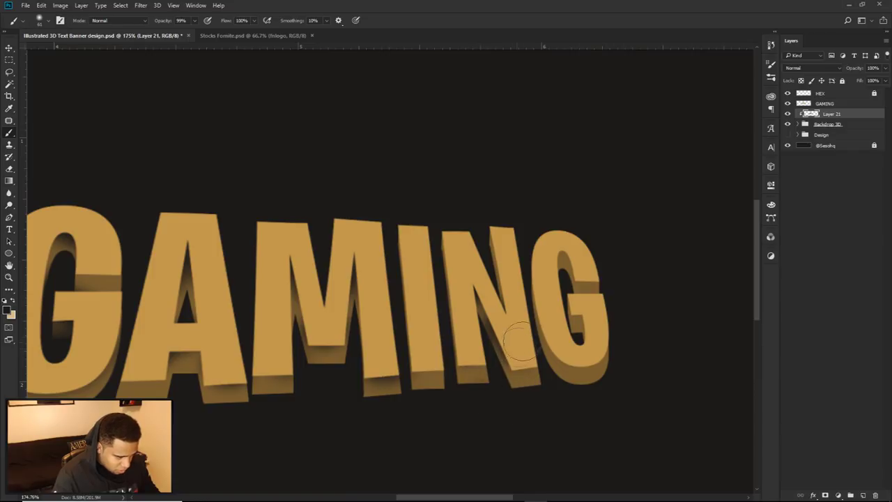
pyautogui.press('e')
pyautogui.keyDown('alt'); pyautogui.rightClick(502, 384); pyautogui.keyUp('alt')
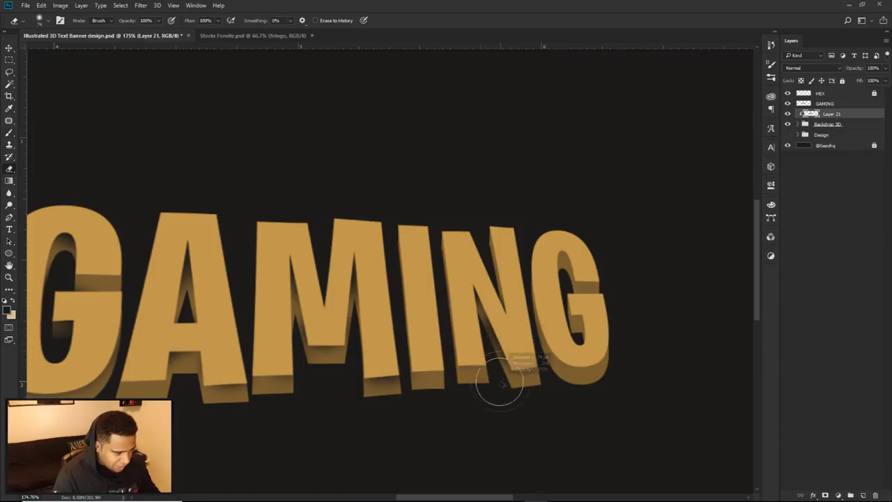
pyautogui.scroll(-5, 518, 351)
pyautogui.moveTo(549, 372); pyautogui.dragTo(548, 329)
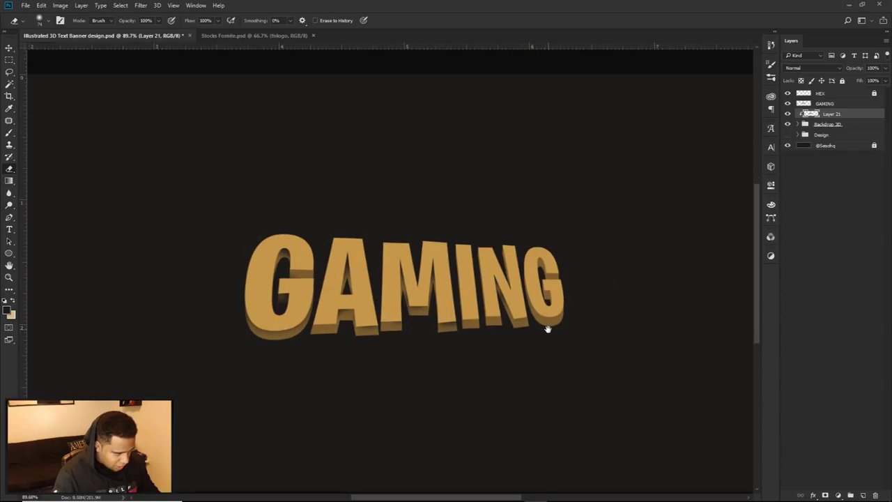
# Brush soft shading onto the last G's counter, beneath its crossbar end and along its lower curve
pyautogui.scroll(2, 536, 311)
pyautogui.press('b')
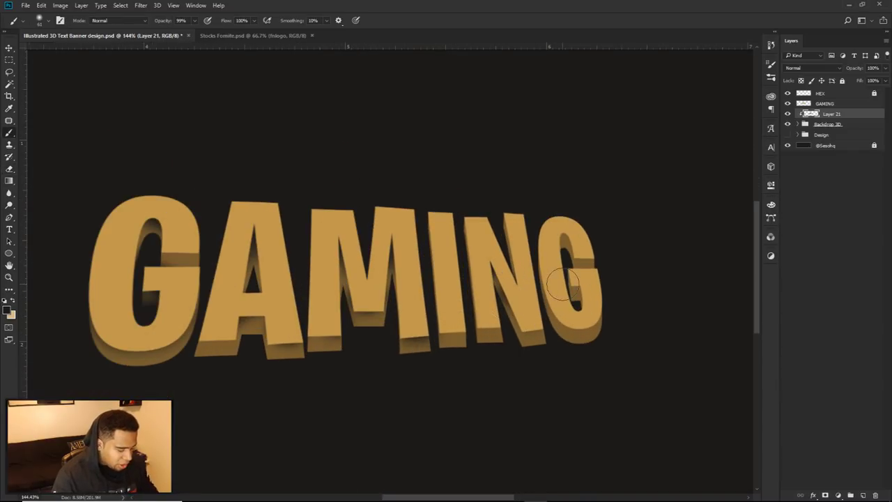
pyautogui.scroll(3, 564, 279)
pyautogui.click(584, 182)
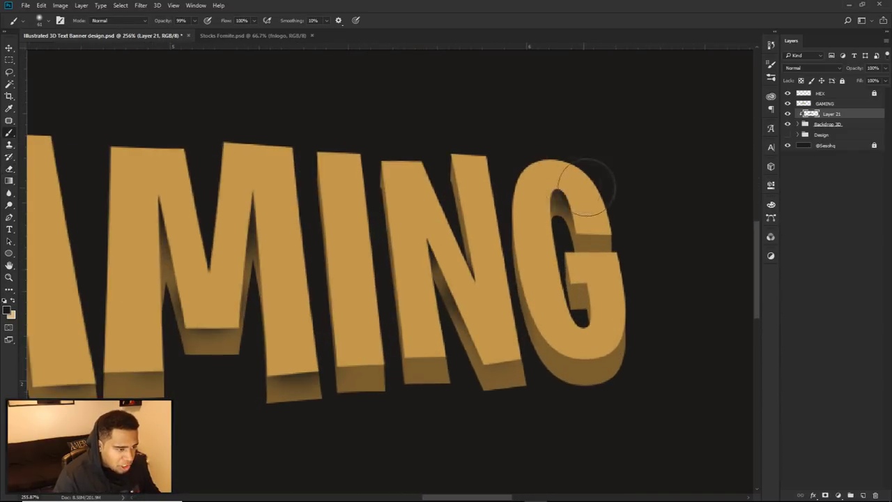
pyautogui.keyDown('alt'); pyautogui.rightClick(605, 301); pyautogui.keyUp('alt')
pyautogui.click(589, 277)
pyautogui.moveTo(559, 325)
pyautogui.mouseDown()
pyautogui.moveTo(545, 309)
pyautogui.moveTo(595, 334)
pyautogui.mouseUp()
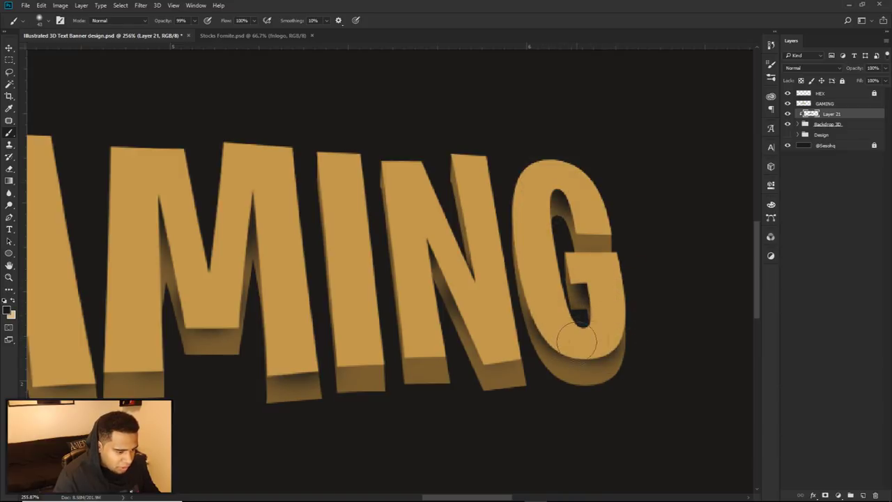
pyautogui.scroll(-4, 606, 327)
pyautogui.scroll(5, 625, 312)
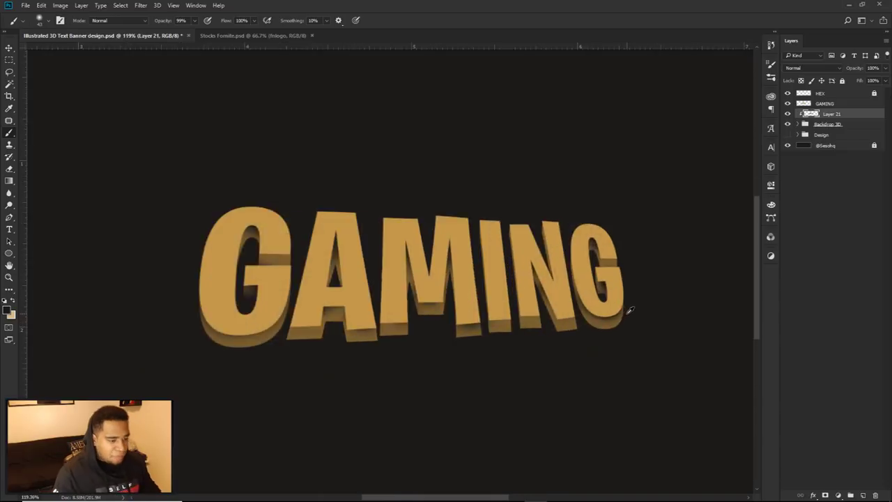
# Try a Hue/Saturation adjustment of Saturation -100 and Lightness +16 on the shading layer
pyautogui.scroll(-2, 605, 317)
pyautogui.hotkey('ctrl', 'u')
pyautogui.moveTo(424, 213); pyautogui.dragTo(289, 184)
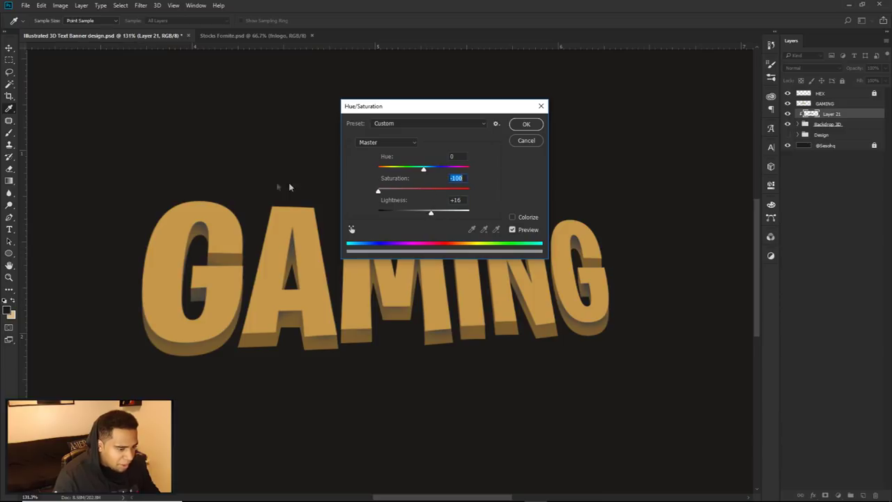
pyautogui.click(515, 142)
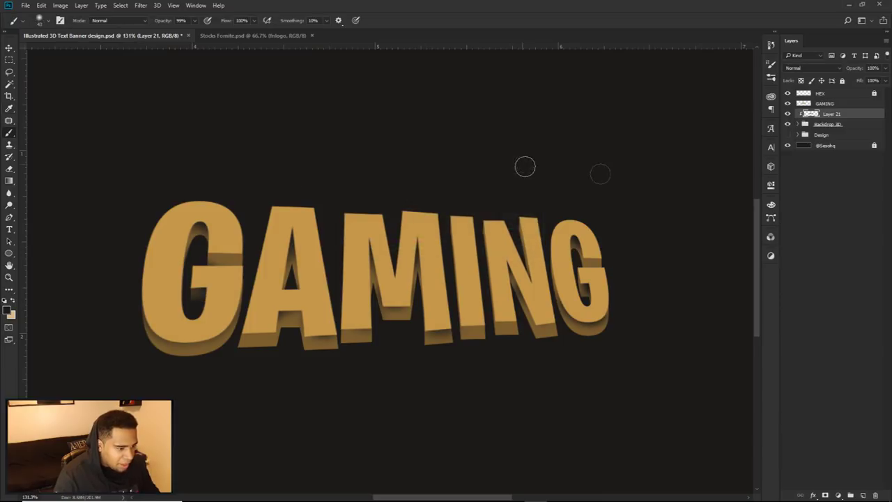
# Add a Color Overlay layer style in dark brown #322818 to the shading layer
pyautogui.doubleClick(857, 119)
pyautogui.moveTo(573, 255); pyautogui.dragTo(687, 184)
pyautogui.click(593, 330)
pyautogui.click(847, 214)
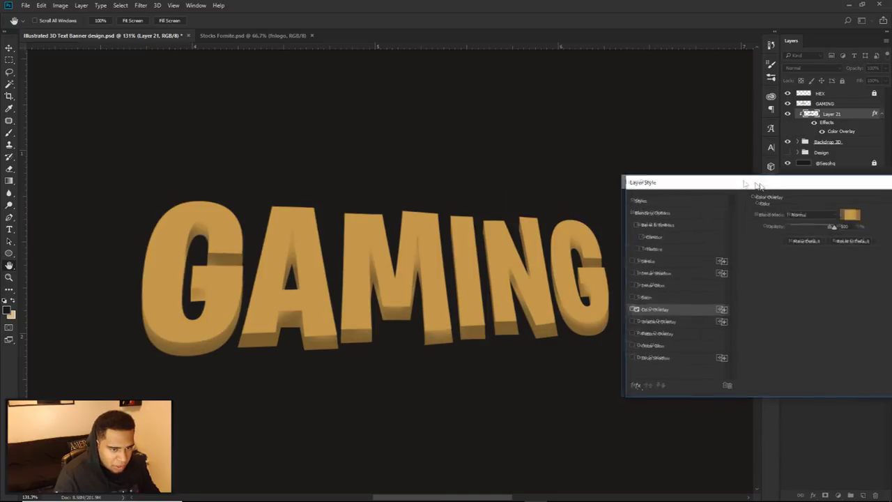
pyautogui.moveTo(659, 319)
pyautogui.mouseDown()
pyautogui.moveTo(664, 308)
pyautogui.moveTo(643, 328)
pyautogui.moveTo(651, 333)
pyautogui.mouseUp()
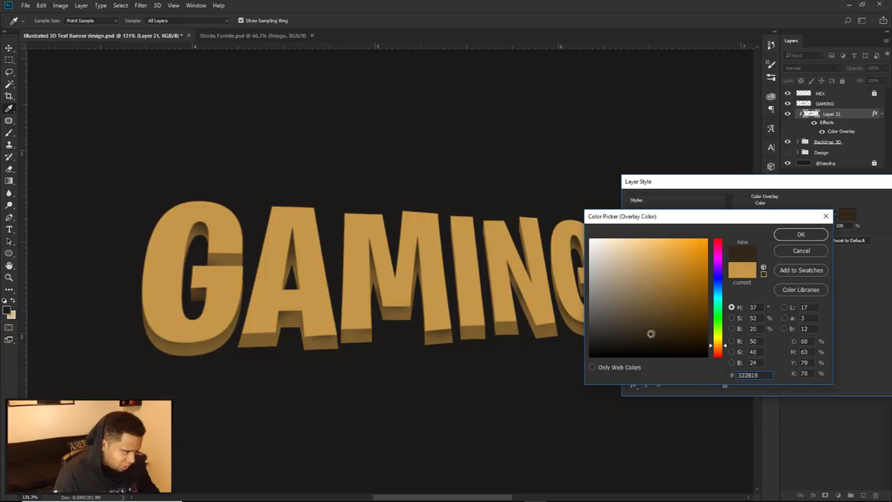
pyautogui.click(801, 234)
pyautogui.press('Return')
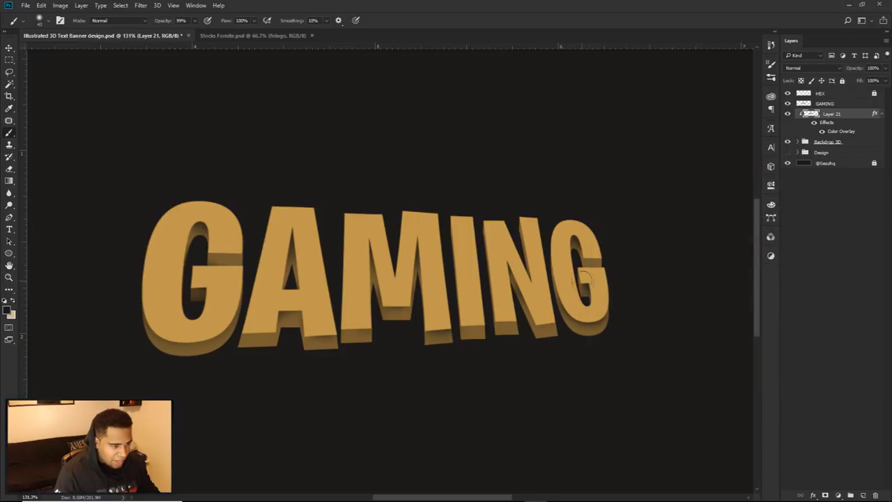
# Compare the lettering with the shading layer and the extrusion group hidden and shown, at full size and close up on the A
pyautogui.press('v')
pyautogui.scroll(-6, 607, 293)
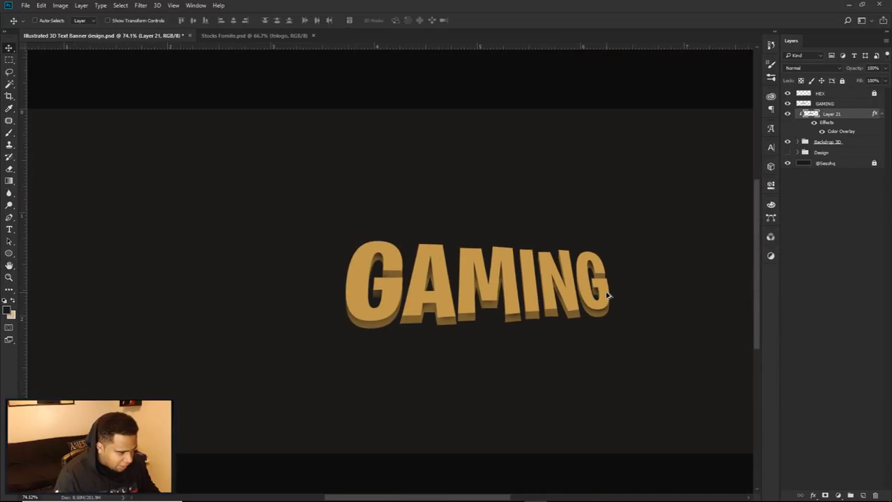
pyautogui.scroll(-2, 607, 293)
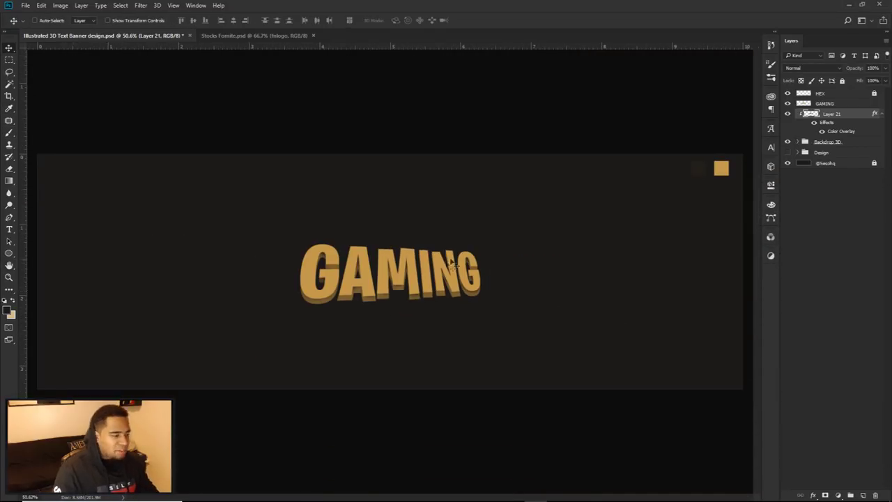
pyautogui.scroll(3, 333, 293)
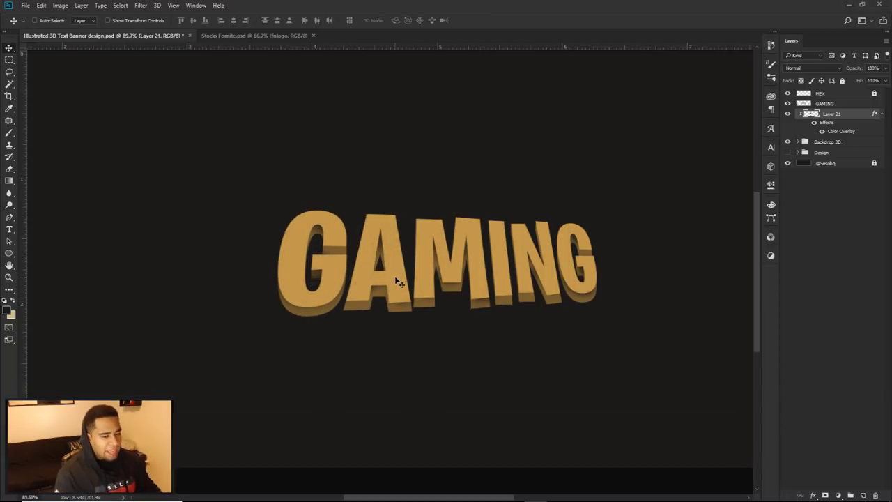
pyautogui.click(789, 113)
pyautogui.click(788, 114)
pyautogui.click(787, 141)
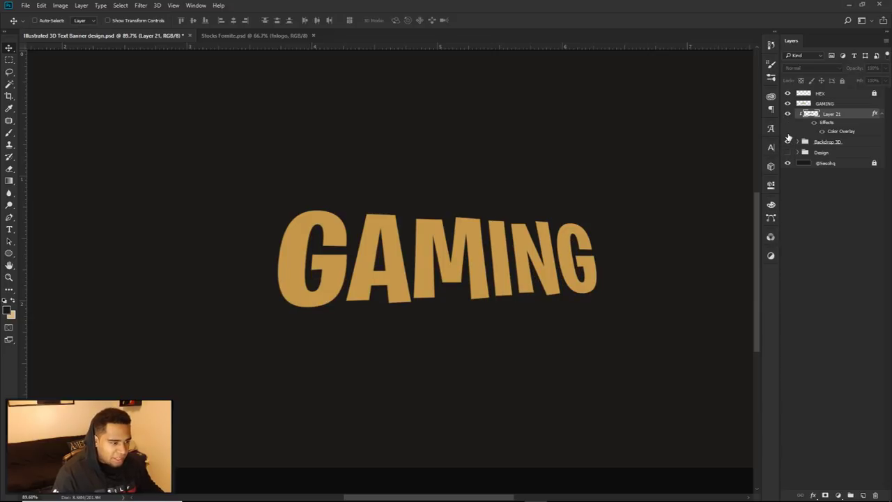
pyautogui.click(789, 141)
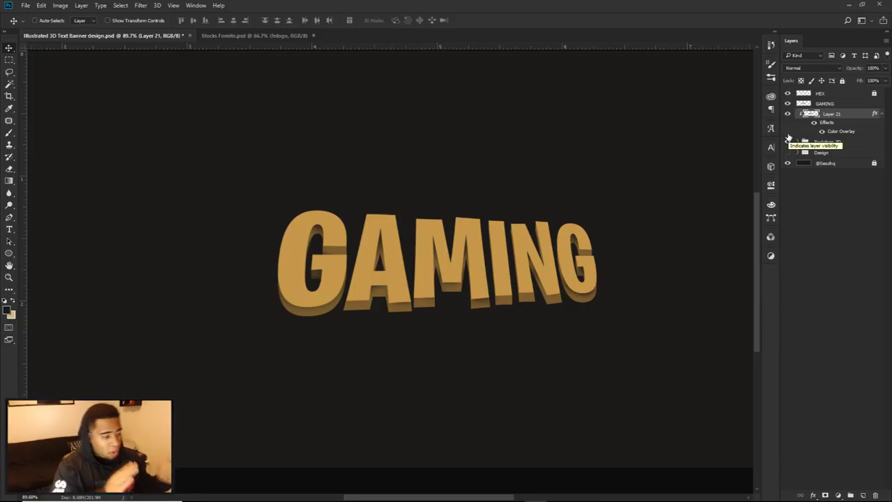
pyautogui.scroll(6, 430, 308)
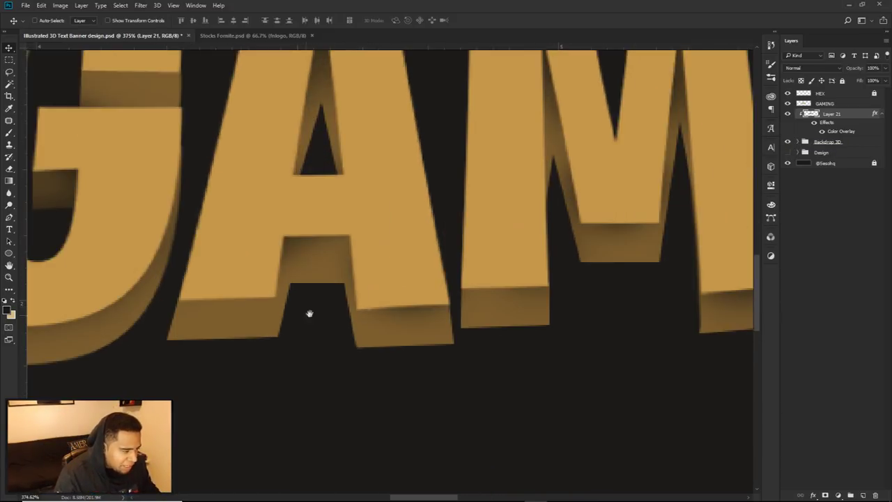
pyautogui.moveTo(332, 304); pyautogui.dragTo(402, 299)
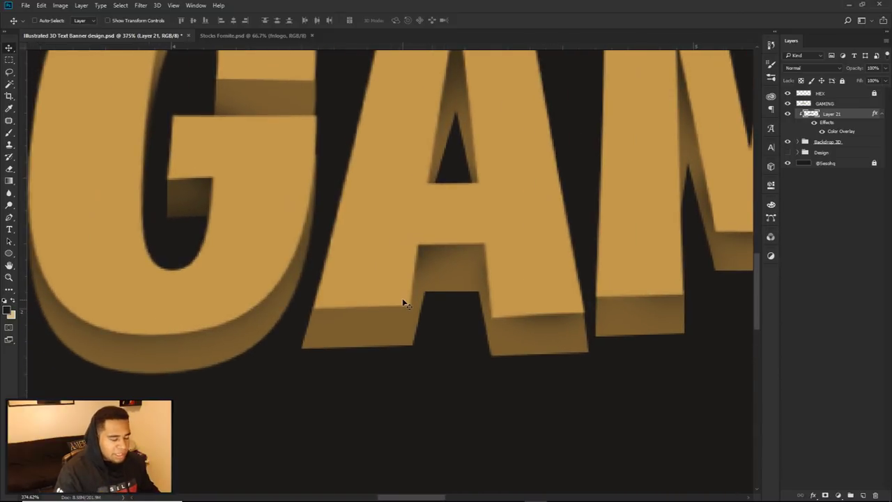
pyautogui.click(788, 115)
pyautogui.click(788, 115)
pyautogui.click(787, 141)
pyautogui.click(787, 142)
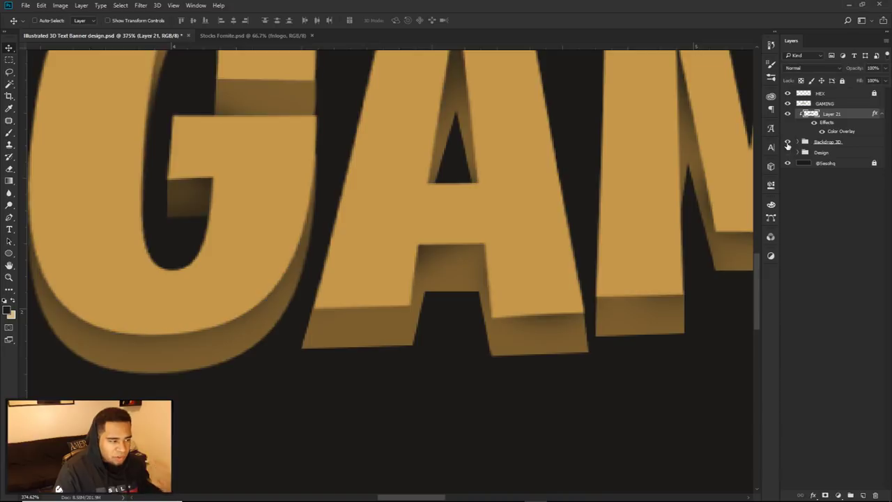
# Add a new layer clipped to the Backdrop 3D group, beneath the existing shading layer
pyautogui.click(847, 143)
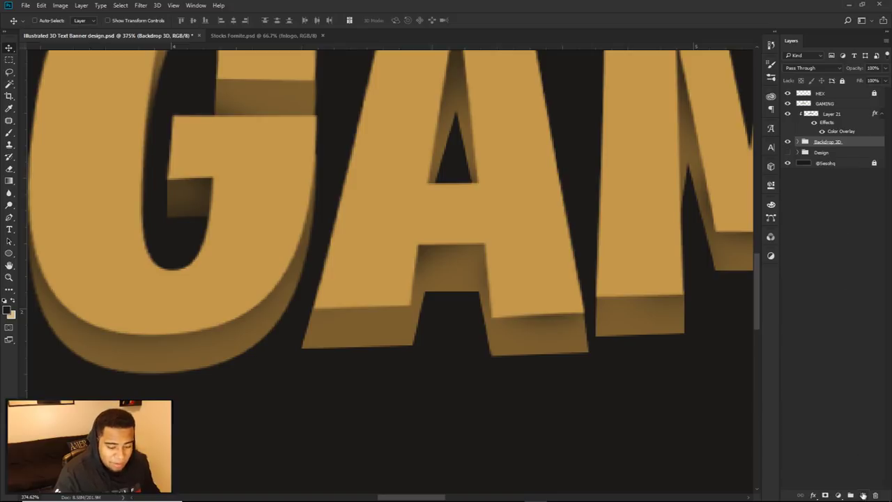
pyautogui.click(863, 495)
pyautogui.click(787, 152)
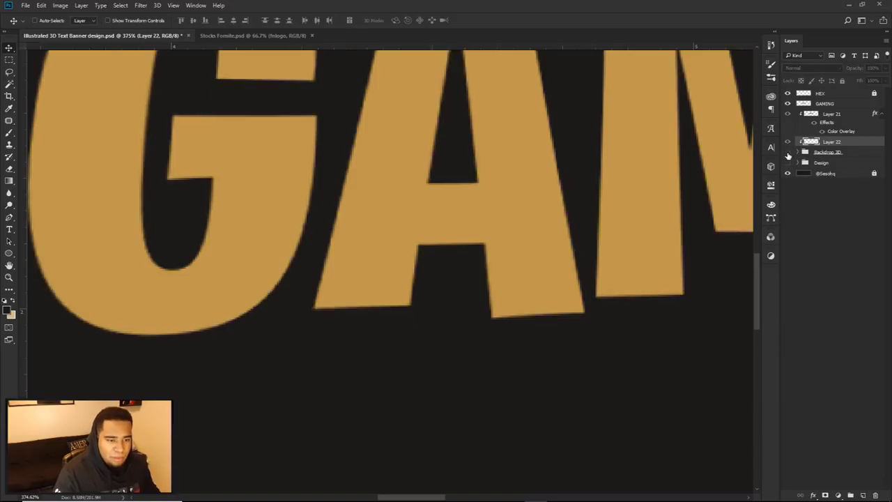
pyautogui.click(787, 152)
pyautogui.click(788, 115)
pyautogui.click(788, 114)
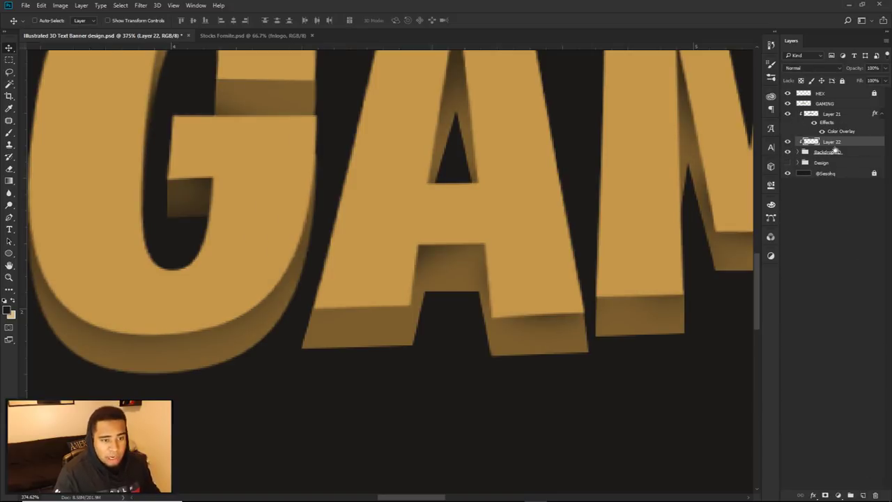
# Outline the A's left foot with a Pen path that follows its inner edge and encloses the underside of its extrusion
pyautogui.press('p')
pyautogui.scroll(5, 415, 299)
pyautogui.click(452, 124)
pyautogui.click(407, 399)
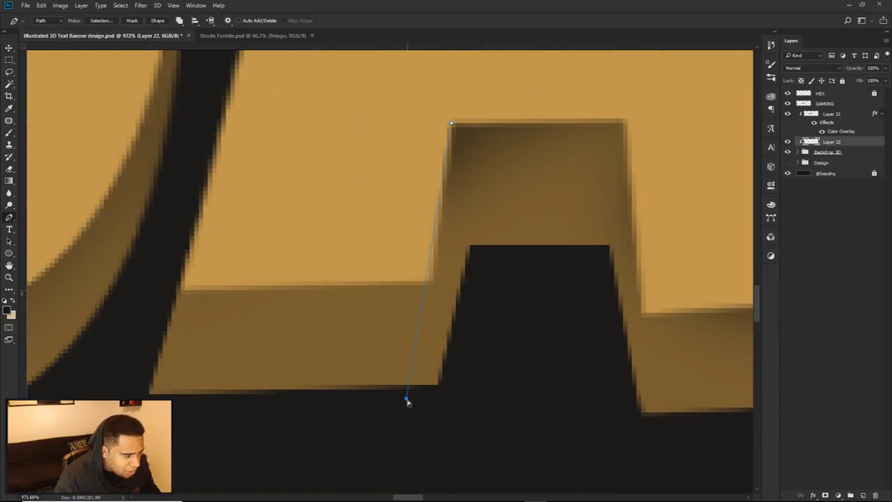
pyautogui.scroll(-4, 432, 364)
pyautogui.click(299, 390)
pyautogui.moveTo(297, 382); pyautogui.dragTo(296, 365)
pyautogui.moveTo(304, 327); pyautogui.dragTo(309, 312)
pyautogui.moveTo(323, 264); pyautogui.dragTo(336, 251)
pyautogui.moveTo(346, 245); pyautogui.dragTo(377, 235)
pyautogui.moveTo(401, 232); pyautogui.dragTo(416, 232)
pyautogui.click(443, 255)
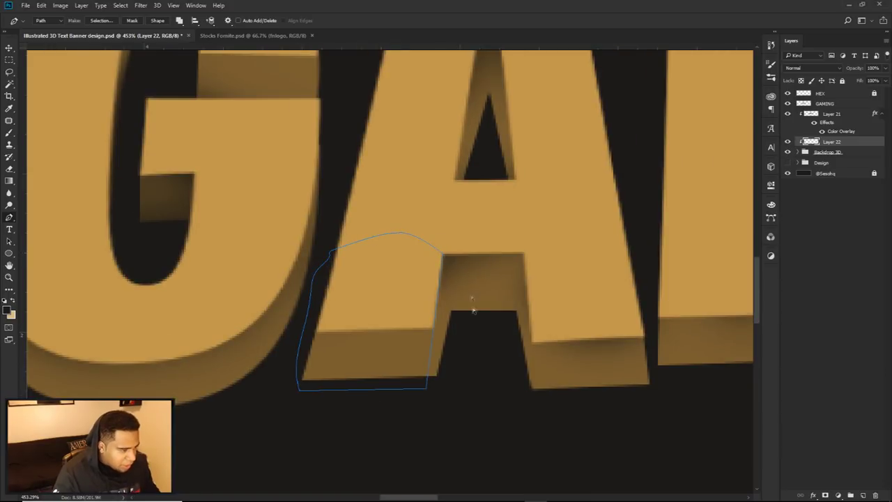
# Try filling the A's left-foot path with a solid colour and delete the path
pyautogui.rightClick(465, 305)
pyautogui.click(495, 159)
pyautogui.click(578, 234)
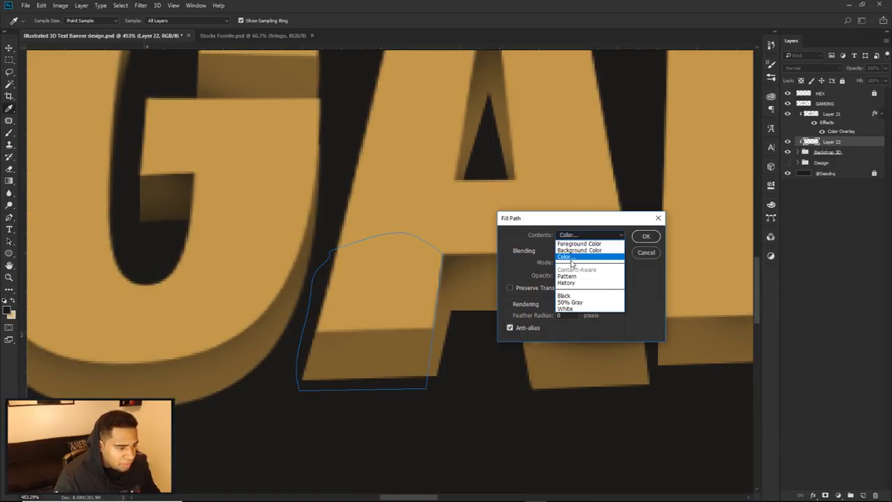
pyautogui.click(565, 257)
pyautogui.click(789, 238)
pyautogui.click(646, 235)
pyautogui.rightClick(569, 220)
pyautogui.click(599, 239)
pyautogui.scroll(-8, 571, 319)
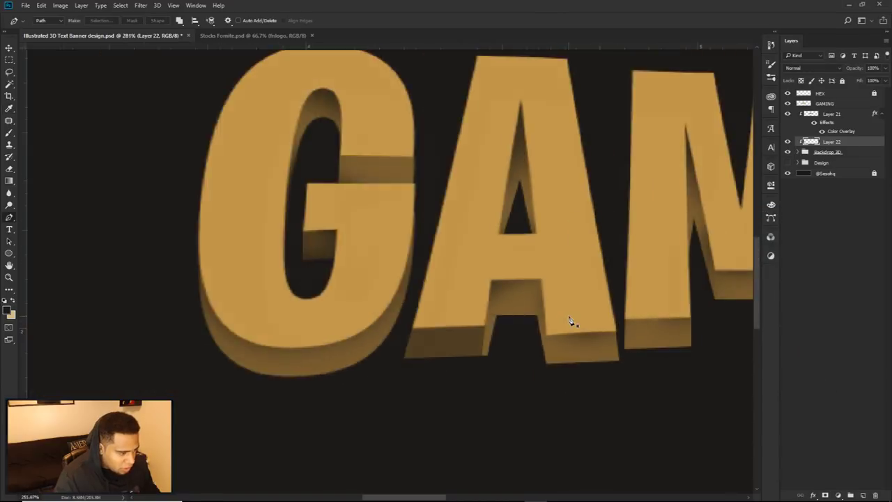
# Undo the left-foot fill and path deletion, and move the path's inner edge to the lower-right corners of the foot
pyautogui.scroll(8, 530, 321)
pyautogui.hotkey('ctrl', 'alt', 'z')
pyautogui.hotkey('ctrl', 'alt', 'z')
pyautogui.hotkey('ctrl', 'alt', 'z')
pyautogui.hotkey('ctrl', 'alt', 'z')
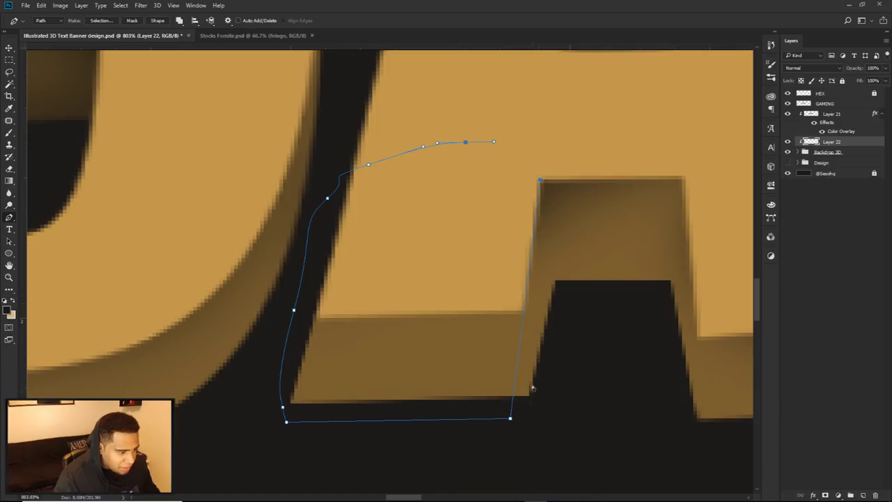
pyautogui.moveTo(510, 421); pyautogui.dragTo(528, 432)
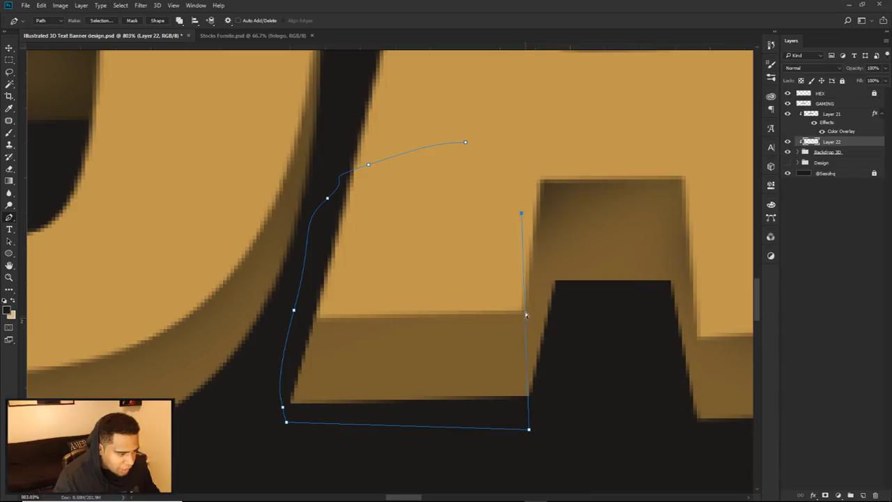
# Draw a closed Pen path around the underside of the A's right foot
pyautogui.moveTo(611, 315); pyautogui.dragTo(418, 281)
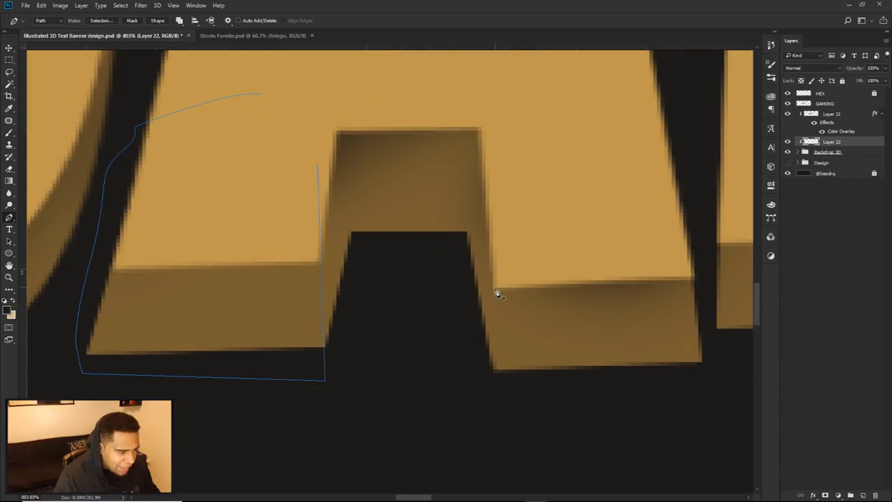
pyautogui.click(493, 423)
pyautogui.click(735, 392)
pyautogui.click(705, 314)
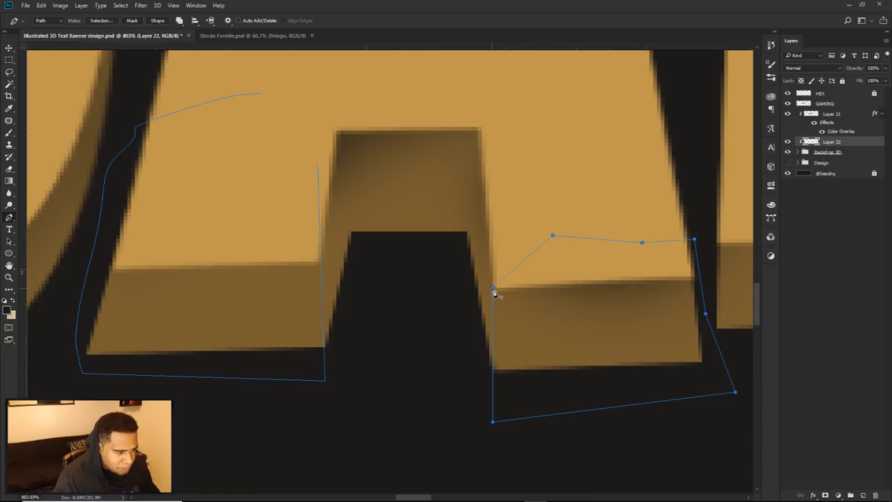
# Fill the right-foot subpath with #ab8038, undoing the deletion of the paths so the left-foot outline remains usable
pyautogui.rightClick(543, 302)
pyautogui.click(564, 158)
pyautogui.click(586, 235)
pyautogui.click(570, 258)
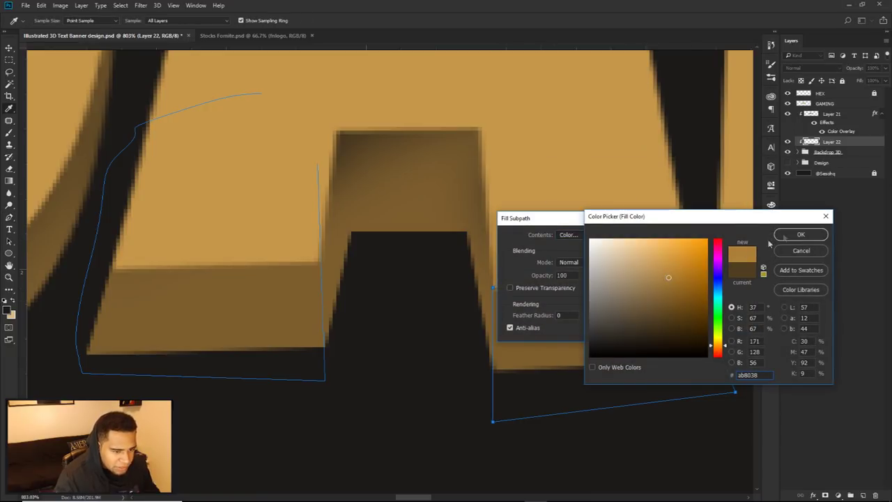
pyautogui.click(800, 234)
pyautogui.click(643, 235)
pyautogui.rightClick(648, 238)
pyautogui.click(669, 247)
pyautogui.scroll(-5, 623, 295)
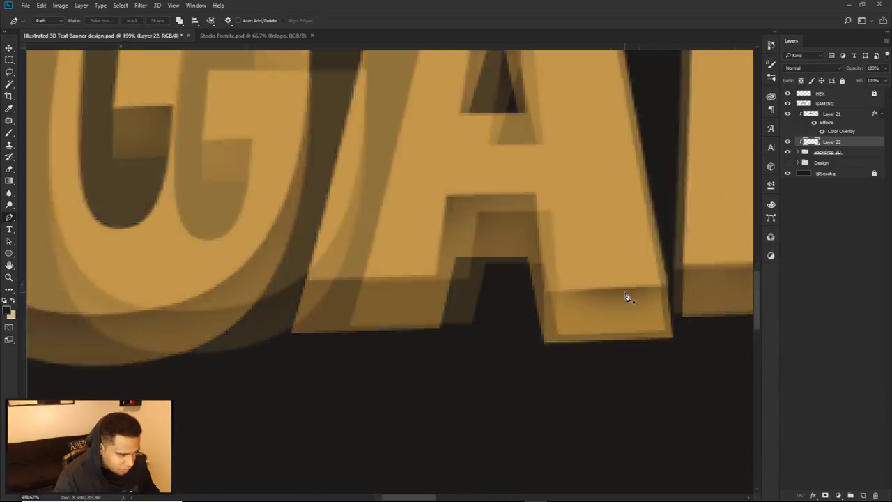
pyautogui.scroll(4, 556, 299)
pyautogui.hotkey('ctrl', 'z')
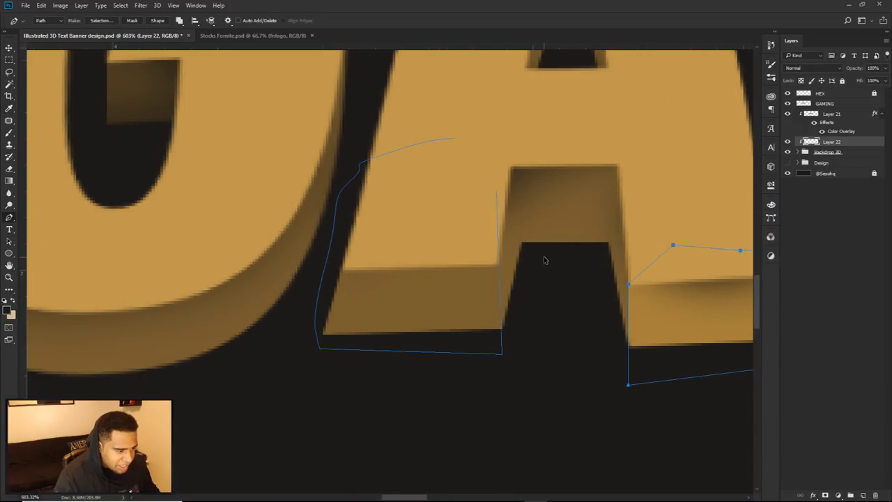
# Close the path around the A's left foot, fill it with the right foot's colour, and delete the paths
pyautogui.click(496, 191)
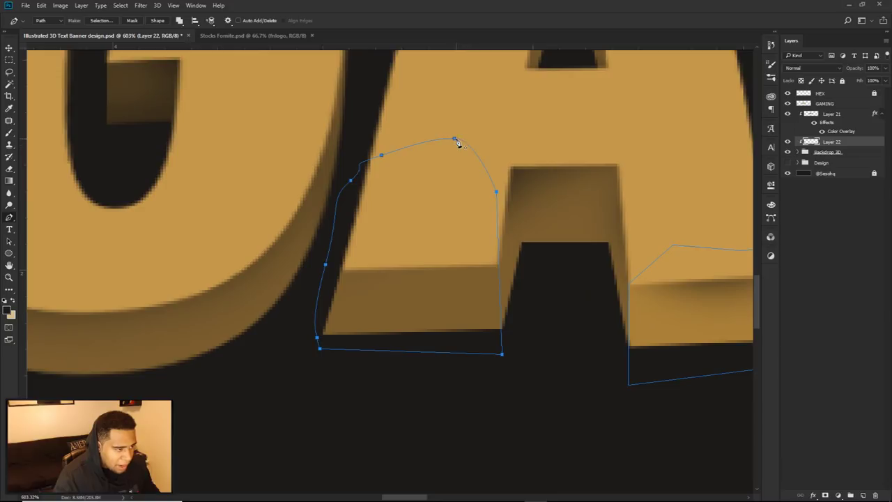
pyautogui.rightClick(528, 145)
pyautogui.click(558, 205)
pyautogui.click(646, 236)
pyautogui.rightClick(637, 203)
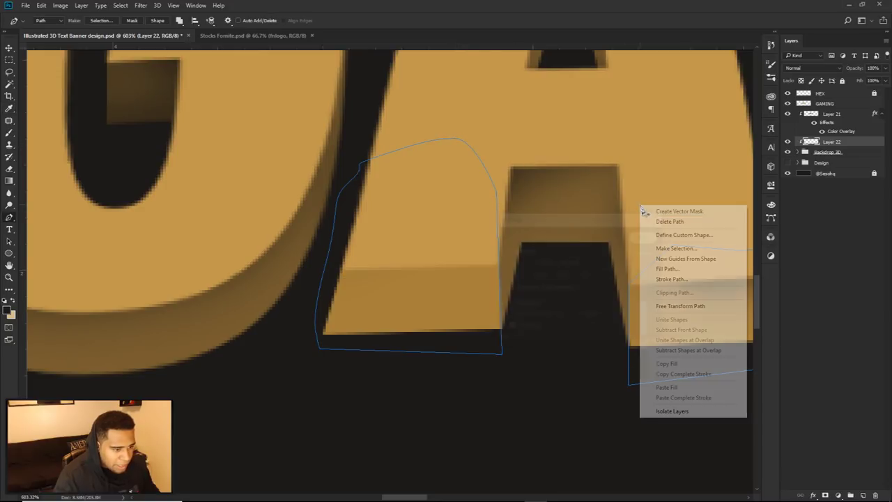
pyautogui.click(666, 222)
pyautogui.scroll(-5, 597, 289)
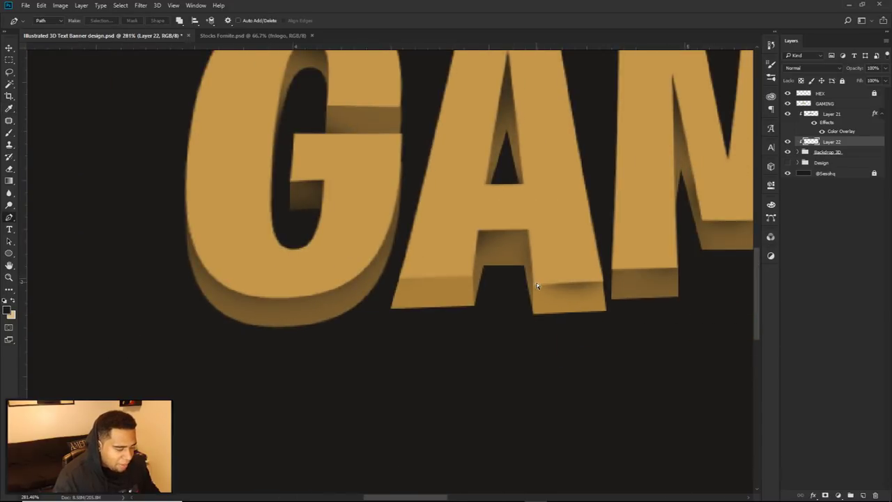
# Darken the filled foot undersides with a Hue/Saturation adjustment of Lightness -36
pyautogui.hotkey('ctrl', 'u')
pyautogui.moveTo(481, 108); pyautogui.dragTo(612, 291)
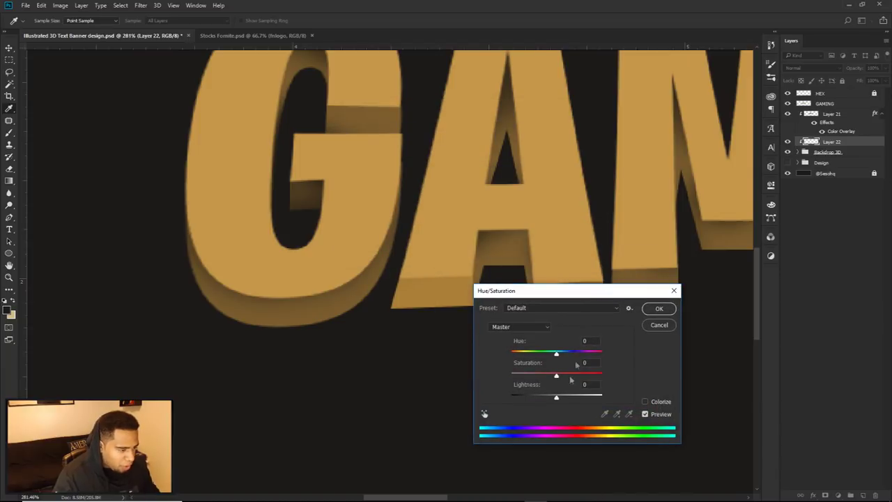
pyautogui.moveTo(554, 399)
pyautogui.mouseDown()
pyautogui.moveTo(534, 398)
pyautogui.moveTo(542, 401)
pyautogui.mouseUp()
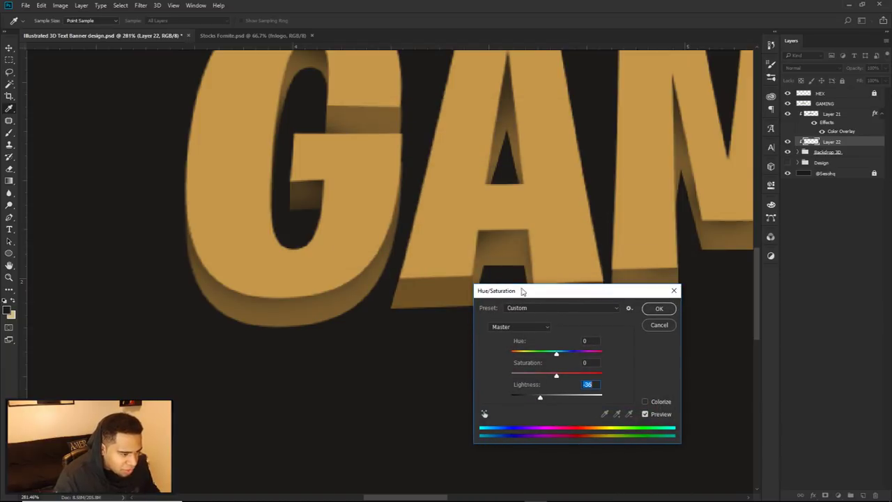
pyautogui.moveTo(522, 291); pyautogui.dragTo(544, 318)
pyautogui.click(686, 340)
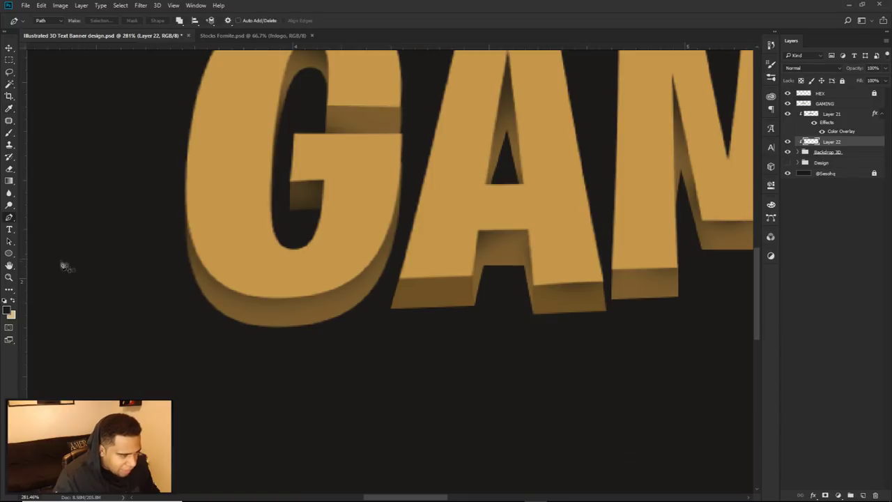
# Set the foreground colour to the brown sampled from the underside of the A's left foot
pyautogui.click(8, 309)
pyautogui.click(442, 290)
pyautogui.click(774, 235)
pyautogui.press('p')
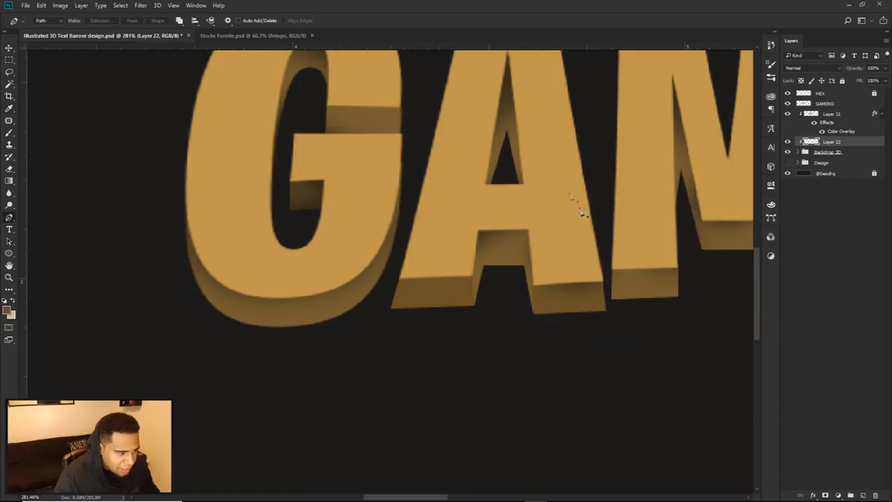
# Outline the underside of the M's middle point with a closed Pen tool path on Layer 22
pyautogui.scroll(-5, 567, 193)
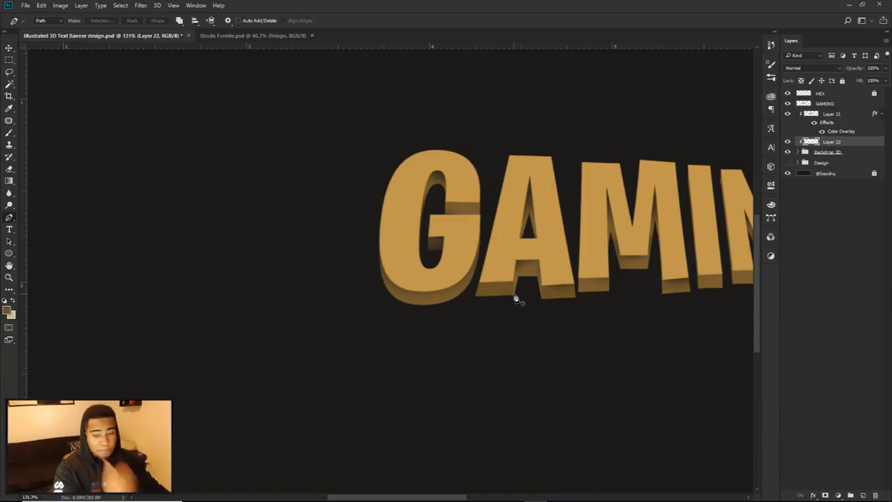
pyautogui.scroll(6, 606, 299)
pyautogui.scroll(2, 615, 290)
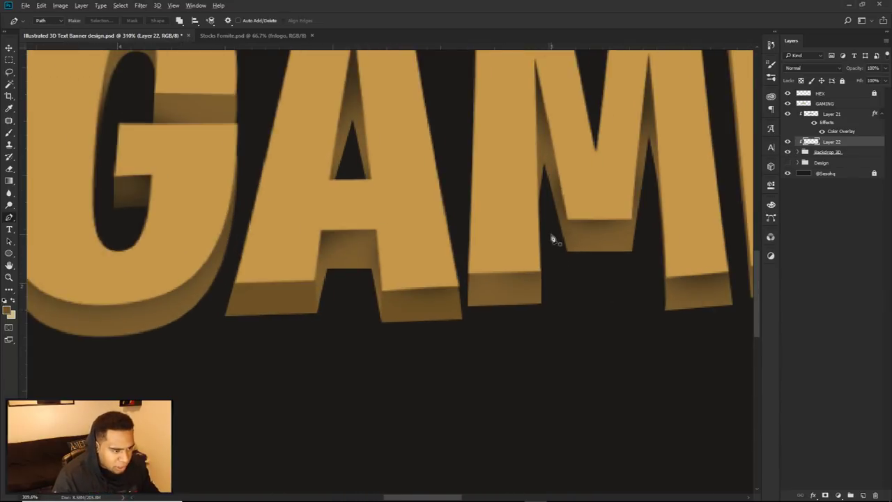
pyautogui.scroll(2, 552, 239)
pyautogui.click(574, 212)
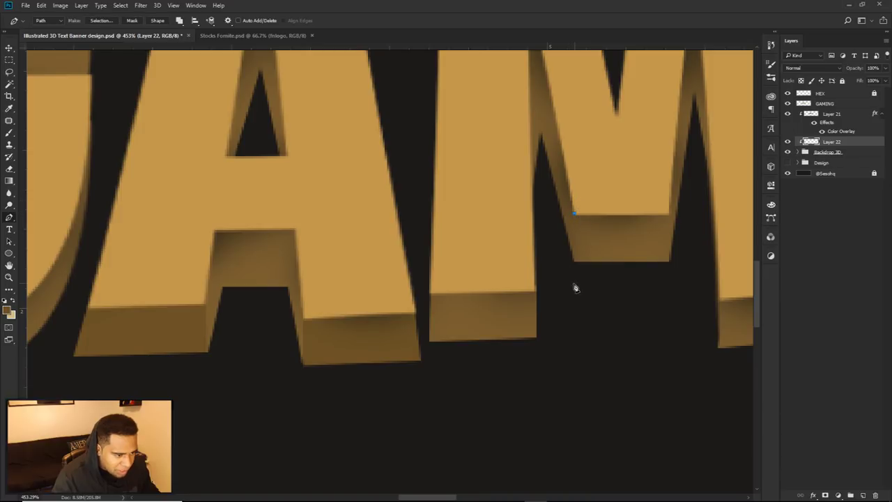
pyautogui.click(673, 268)
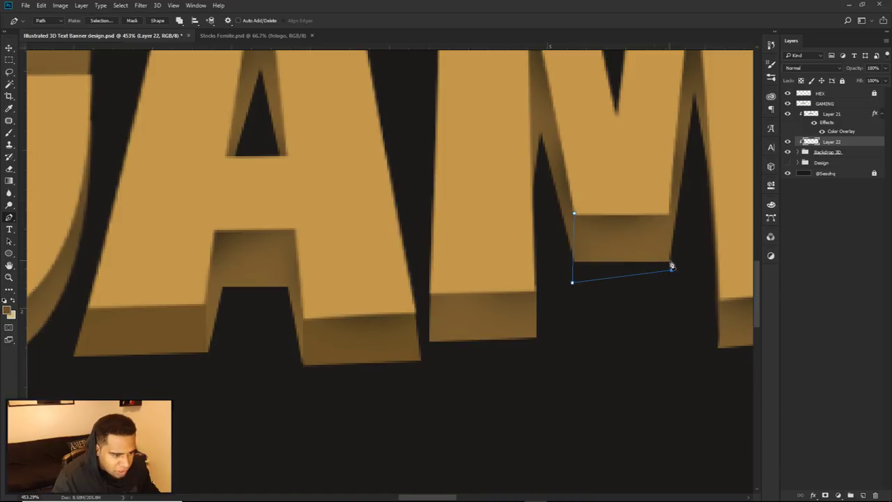
pyautogui.moveTo(667, 199); pyautogui.dragTo(669, 197)
pyautogui.click(574, 213)
pyautogui.moveTo(690, 231); pyautogui.dragTo(369, 230)
# Add a closed Pen path around the underside of the N's right foot
pyautogui.scroll(-3, 557, 301)
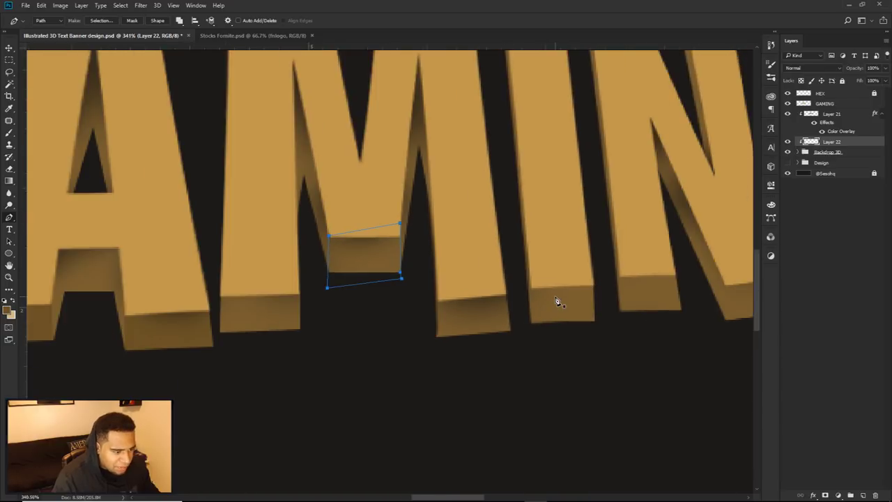
pyautogui.moveTo(622, 302); pyautogui.dragTo(592, 303)
pyautogui.hscroll(1, 592, 303)
pyautogui.scroll(2, 650, 298)
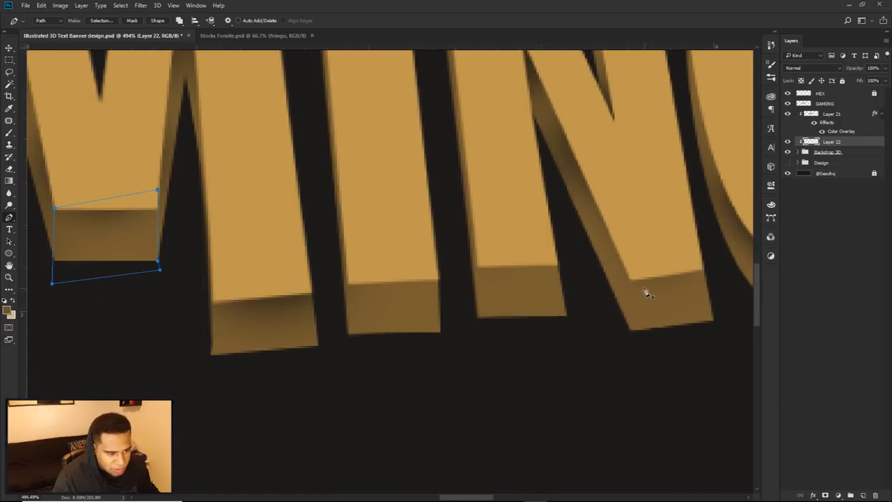
pyautogui.click(729, 329)
pyautogui.click(726, 281)
pyautogui.click(632, 280)
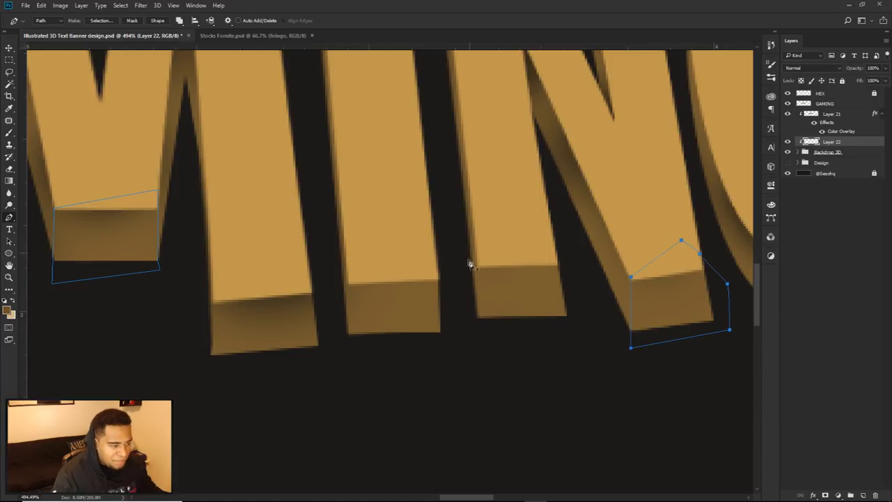
# Add a closed Pen path around the underside of the N's left foot, curving it loosely past the letter's edge
pyautogui.scroll(4, 468, 258)
pyautogui.click(480, 408)
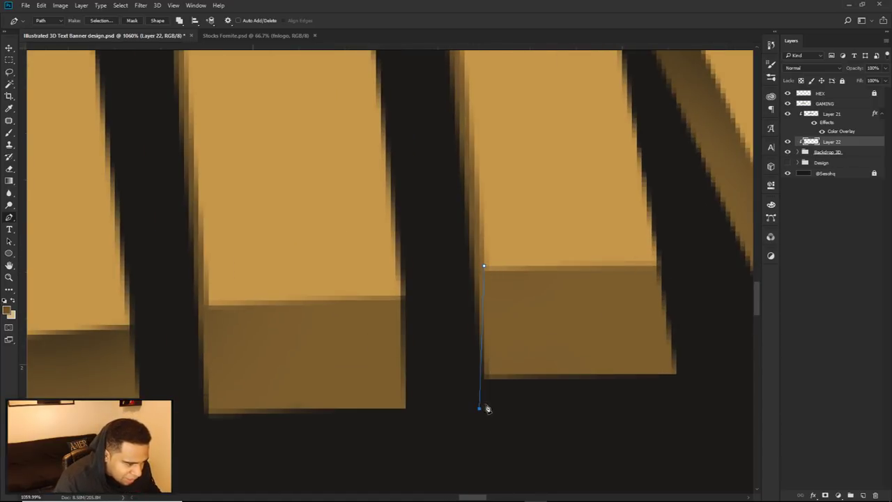
pyautogui.click(690, 398)
pyautogui.moveTo(710, 320); pyautogui.dragTo(707, 295)
pyautogui.moveTo(676, 270); pyautogui.dragTo(667, 255)
pyautogui.moveTo(637, 221); pyautogui.dragTo(630, 211)
pyautogui.moveTo(611, 201); pyautogui.dragTo(595, 197)
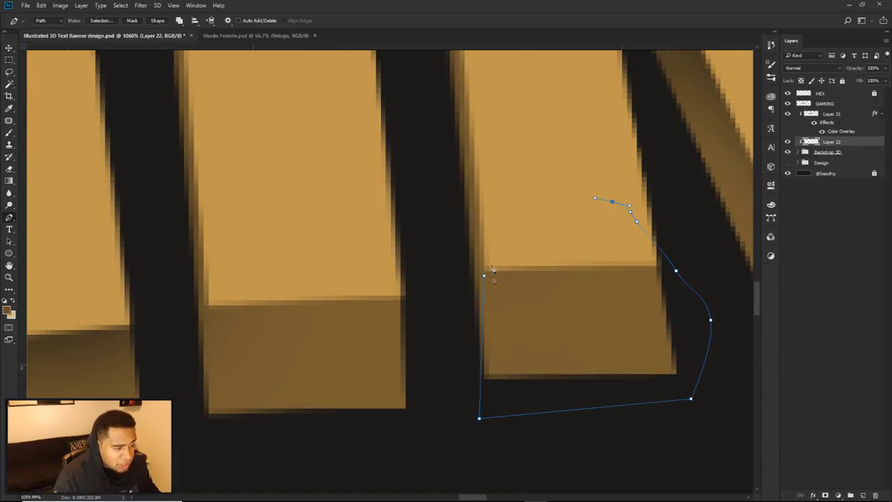
pyautogui.click(486, 281)
# Outline the two undersides inside the last G, below its crossbar and below its upper arm, with closed Pen paths
pyautogui.scroll(-6, 486, 280)
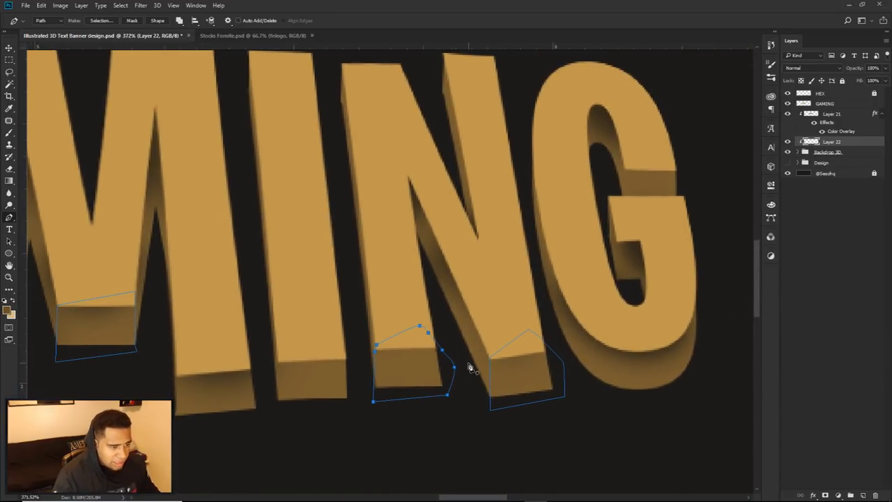
pyautogui.scroll(3, 615, 211)
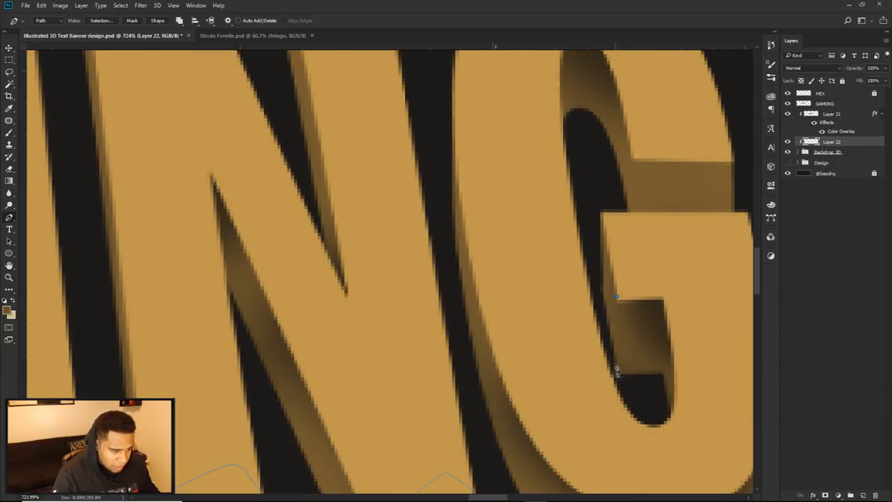
pyautogui.click(664, 383)
pyautogui.click(698, 370)
pyautogui.click(707, 297)
pyautogui.click(688, 274)
pyautogui.click(656, 266)
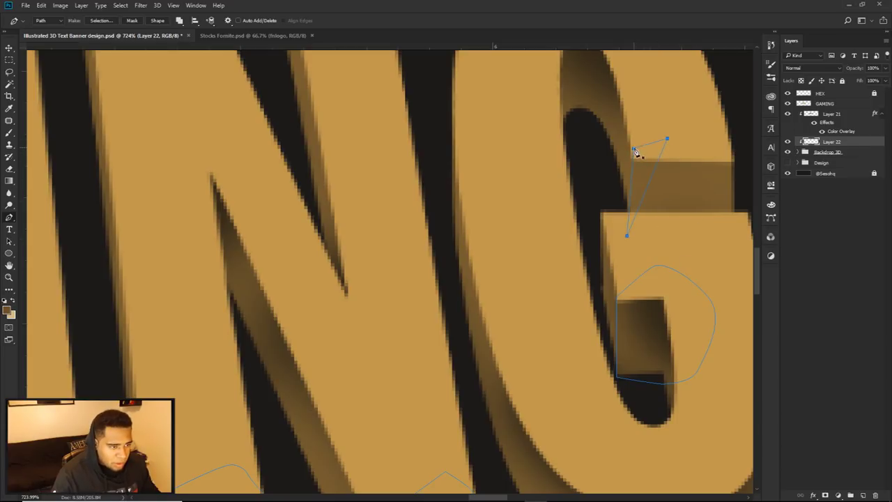
# Fill the outlined undersides of the M, N and last G, and delete the paths
pyautogui.scroll(-5, 637, 150)
pyautogui.rightClick(550, 207)
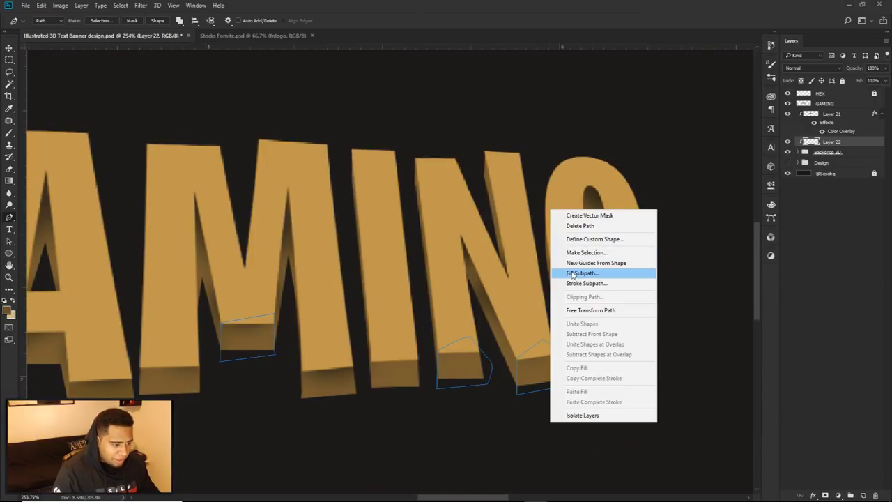
pyautogui.click(585, 265)
pyautogui.click(637, 239)
pyautogui.rightClick(562, 185)
pyautogui.click(585, 246)
pyautogui.press('Return')
pyautogui.rightClick(558, 218)
pyautogui.click(599, 237)
pyautogui.scroll(-2, 382, 325)
pyautogui.moveTo(382, 325); pyautogui.dragTo(441, 306)
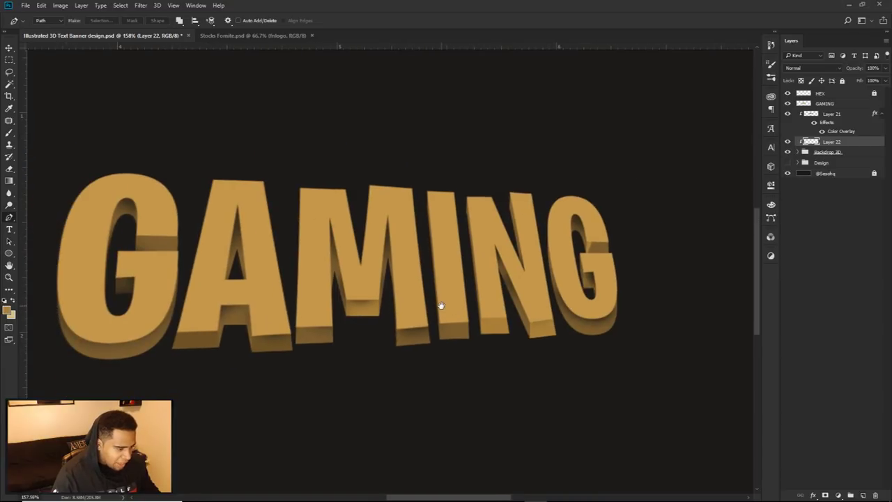
pyautogui.hotkey('ctrl', 'u')
pyautogui.moveTo(577, 424); pyautogui.dragTo(566, 427)
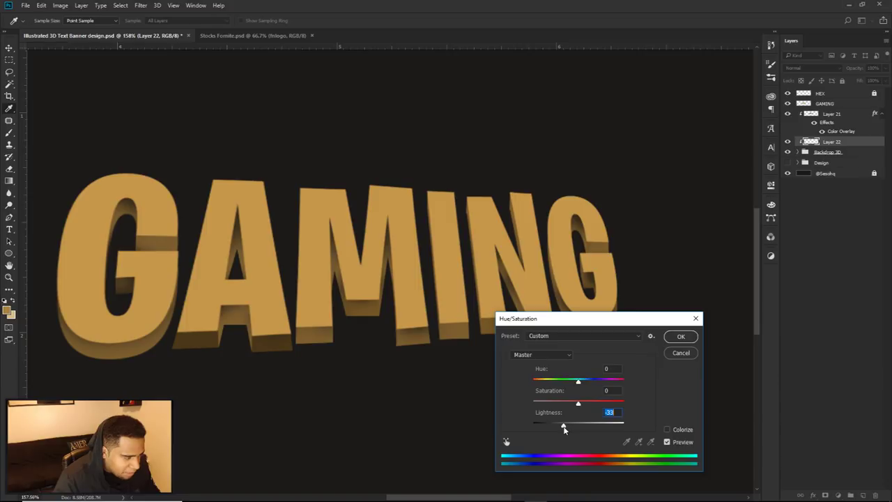
pyautogui.moveTo(562, 430); pyautogui.dragTo(560, 428)
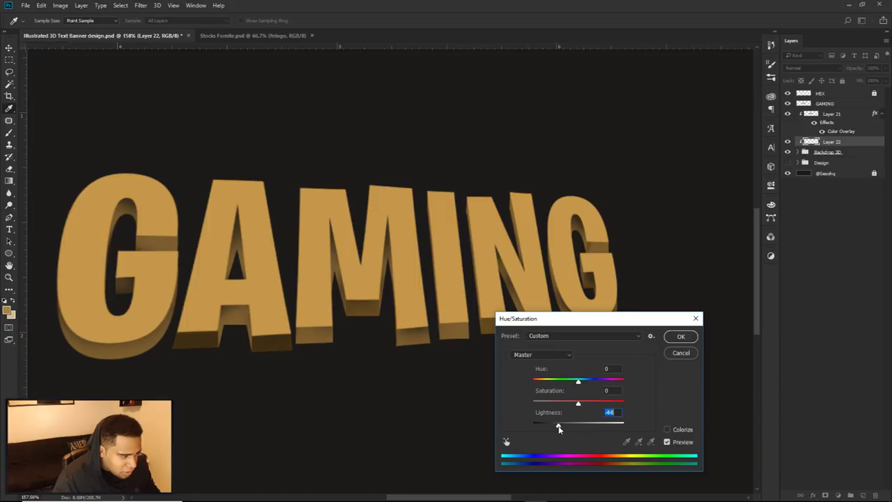
pyautogui.click(676, 353)
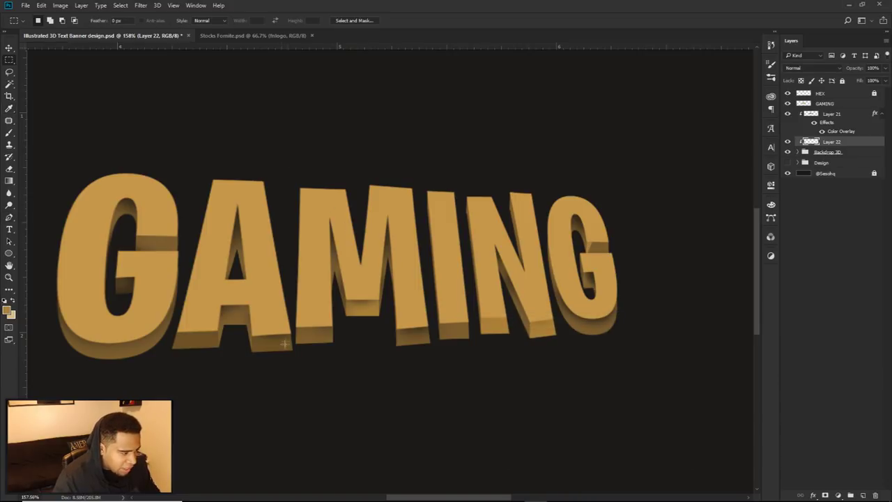
# Cut the fills under the letters MING onto a new layer with Layer Via Cut and make it a clipping mask
pyautogui.moveTo(300, 173); pyautogui.dragTo(667, 369)
pyautogui.rightClick(555, 288)
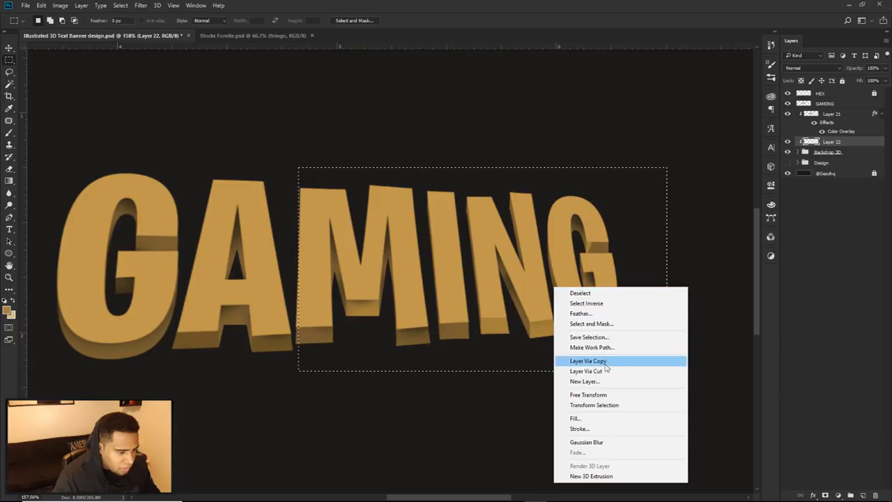
pyautogui.click(593, 371)
pyautogui.rightClick(833, 142)
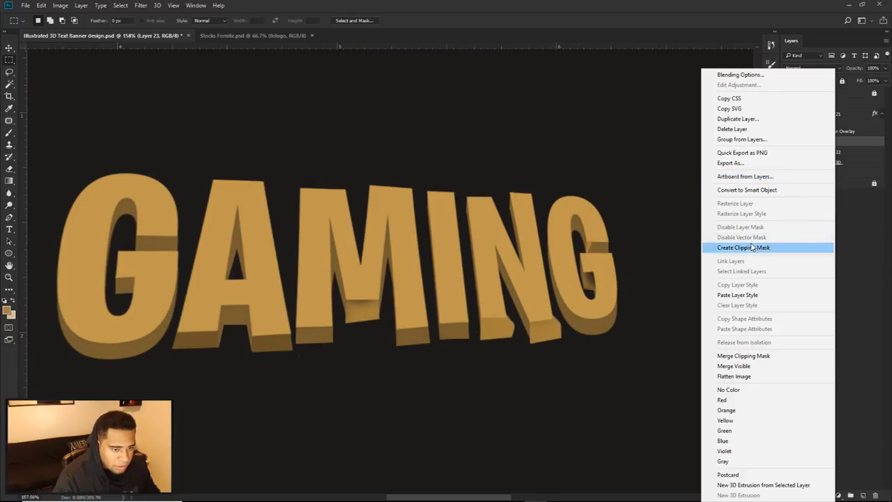
pyautogui.click(767, 248)
# Darken the cut underside fills with a Hue/Saturation adjustment of Lightness -38
pyautogui.hotkey('ctrl', 'u')
pyautogui.moveTo(578, 423); pyautogui.dragTo(566, 431)
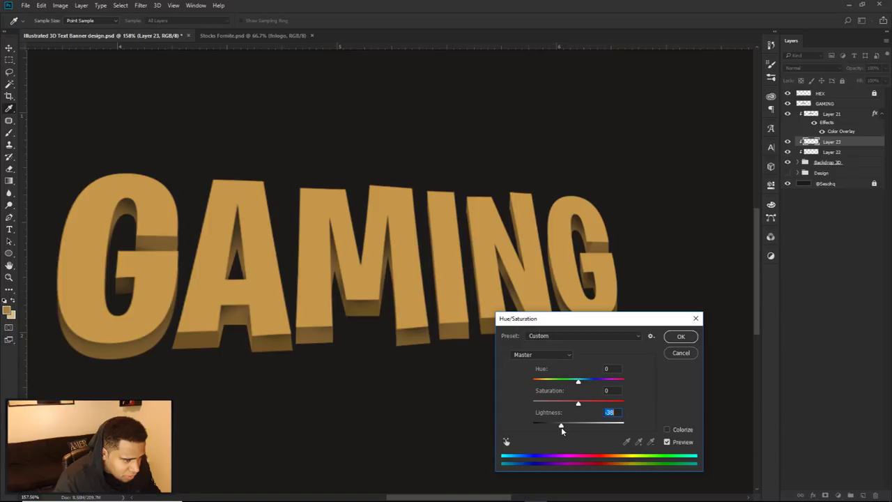
pyautogui.click(680, 335)
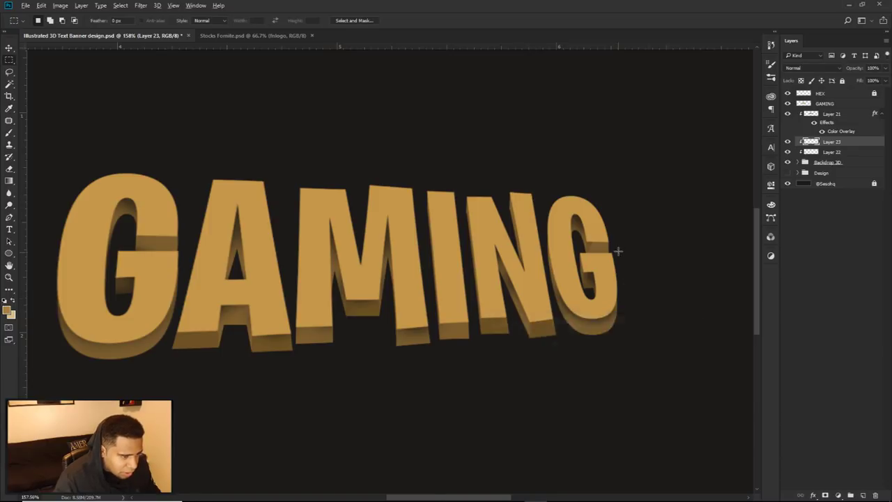
# Outline the underside of the last G's upper arm with a closed, curved Pen path on Layer 23
pyautogui.scroll(10, 617, 249)
pyautogui.press('p')
pyautogui.click(520, 197)
pyautogui.click(520, 278)
pyautogui.moveTo(657, 285); pyautogui.dragTo(681, 276)
pyautogui.moveTo(690, 256)
pyautogui.mouseDown()
pyautogui.moveTo(687, 221)
pyautogui.moveTo(654, 180)
pyautogui.mouseUp()
pyautogui.moveTo(623, 163); pyautogui.dragTo(596, 151)
pyautogui.moveTo(554, 157); pyautogui.dragTo(543, 158)
pyautogui.click(520, 196)
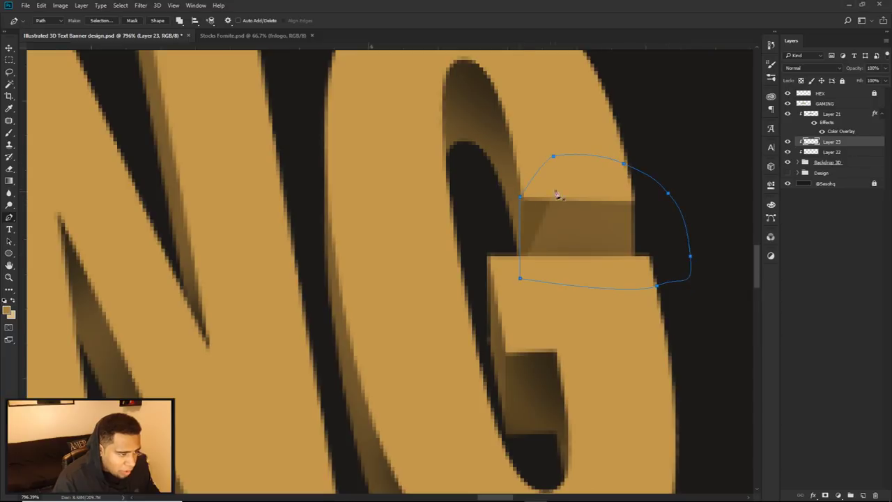
# Fill the path under the last G's upper arm with the sampled dark brown #523e1e, and delete the path
pyautogui.rightClick(554, 191)
pyautogui.click(578, 240)
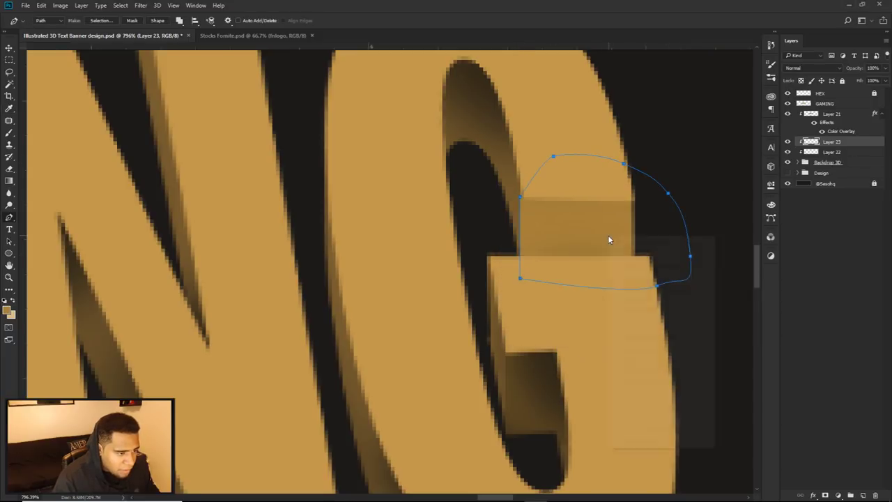
pyautogui.rightClick(608, 235)
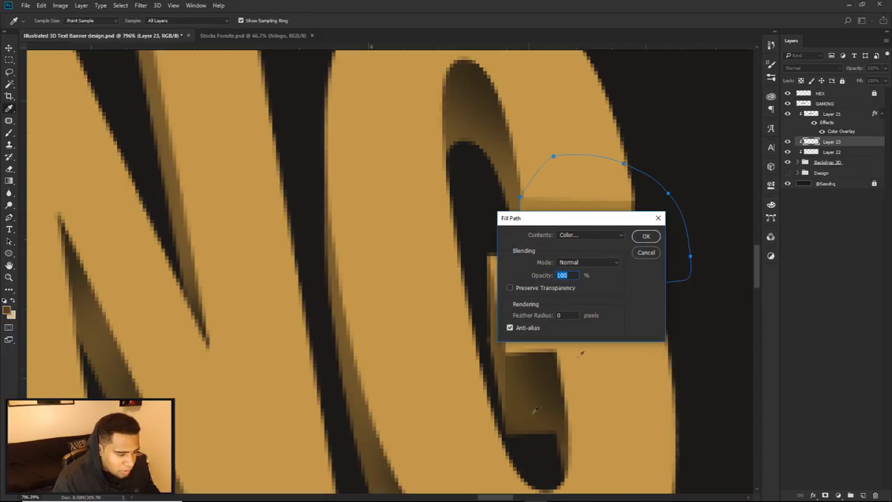
pyautogui.click(616, 237)
pyautogui.click(578, 249)
pyautogui.click(579, 235)
pyautogui.click(578, 257)
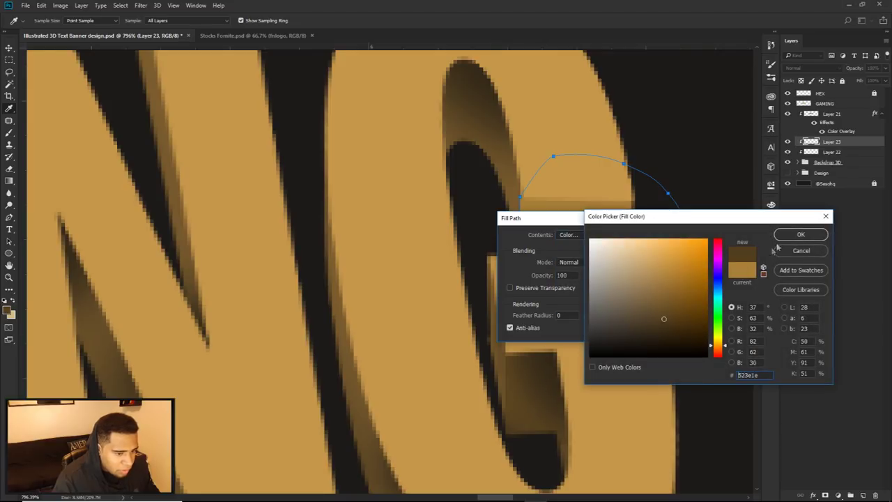
pyautogui.click(801, 234)
pyautogui.click(645, 236)
pyautogui.rightClick(621, 231)
pyautogui.click(647, 246)
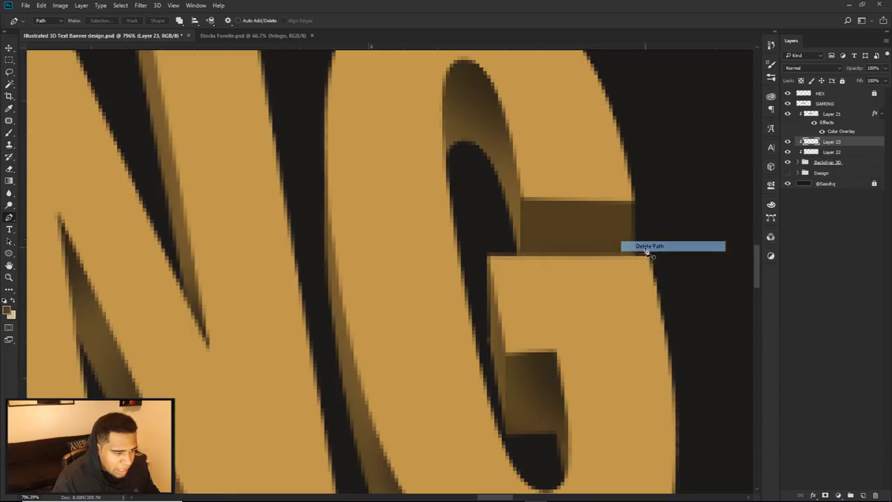
# Select the GAMING layer, hide Layers 21, 23, 22 and the Backdrop 3D group, and show the group again to review the extrusion
pyautogui.scroll(-10, 647, 250)
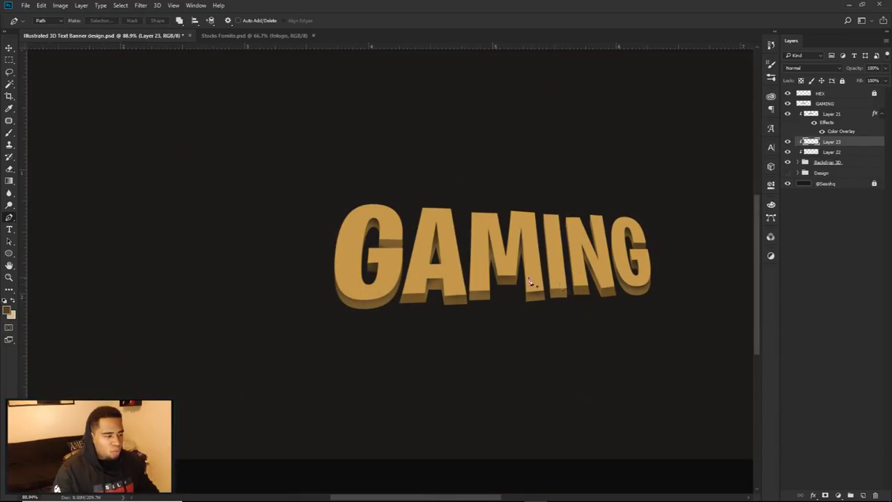
pyautogui.press('v')
pyautogui.hotkey('alt', 'v')
pyautogui.click(802, 103)
pyautogui.moveTo(789, 114); pyautogui.dragTo(787, 165)
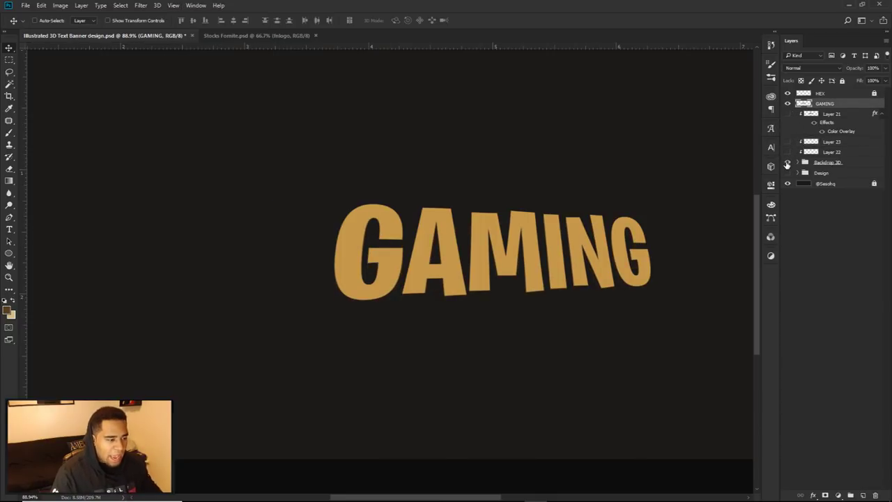
pyautogui.click(787, 165)
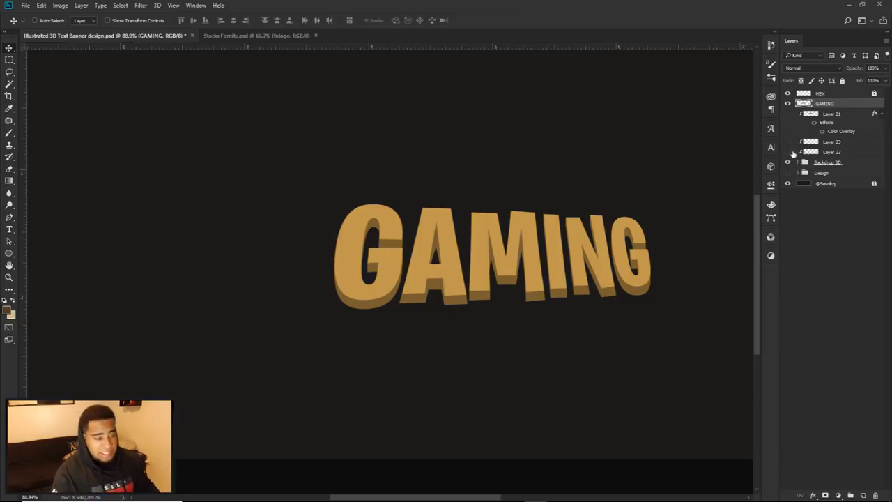
# Expand the Backdrop 3D group and toggle Layer 20 off and on to compare the extrusion's connected corners
pyautogui.scroll(3, 460, 265)
pyautogui.press('p')
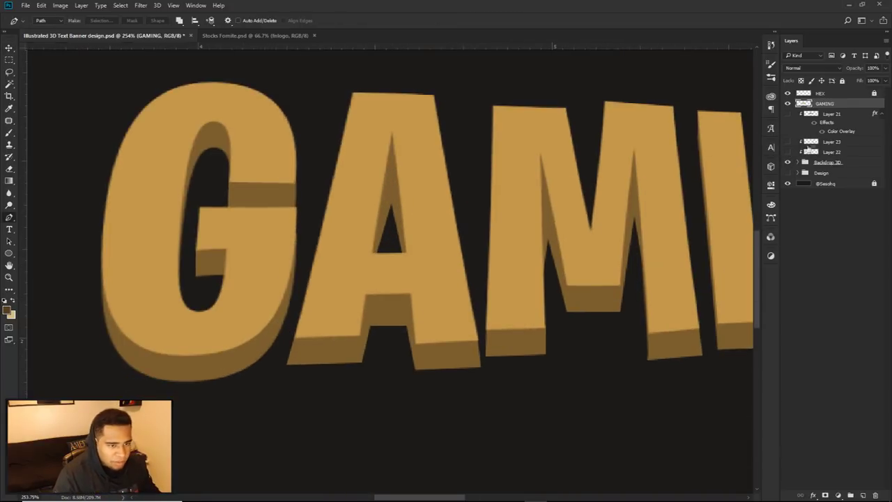
pyautogui.click(800, 162)
pyautogui.click(787, 173)
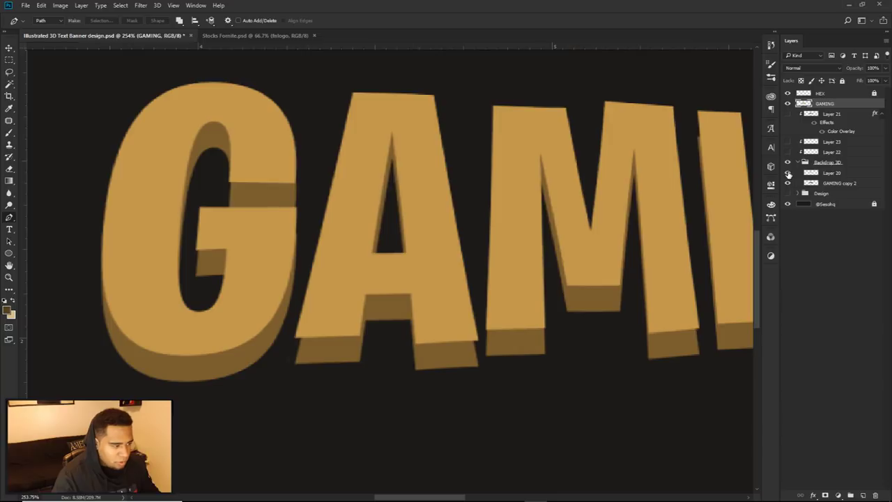
pyautogui.scroll(-3, 511, 277)
pyautogui.moveTo(586, 268); pyautogui.dragTo(520, 262)
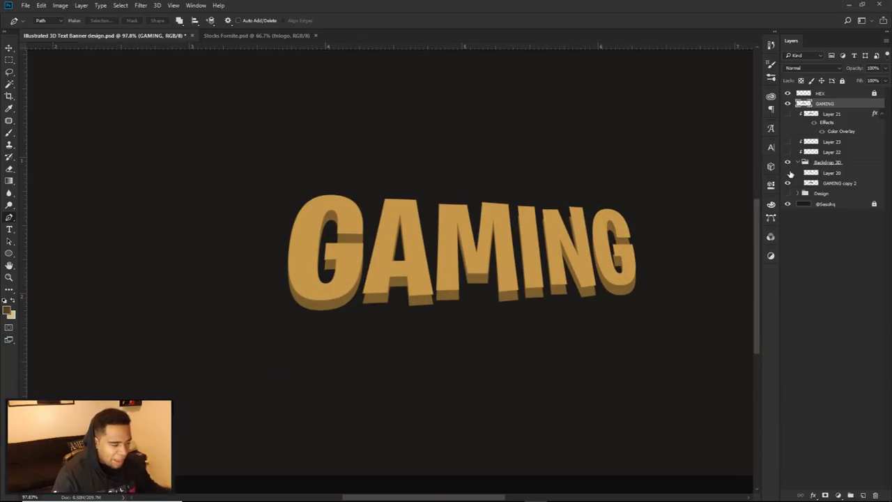
pyautogui.click(789, 173)
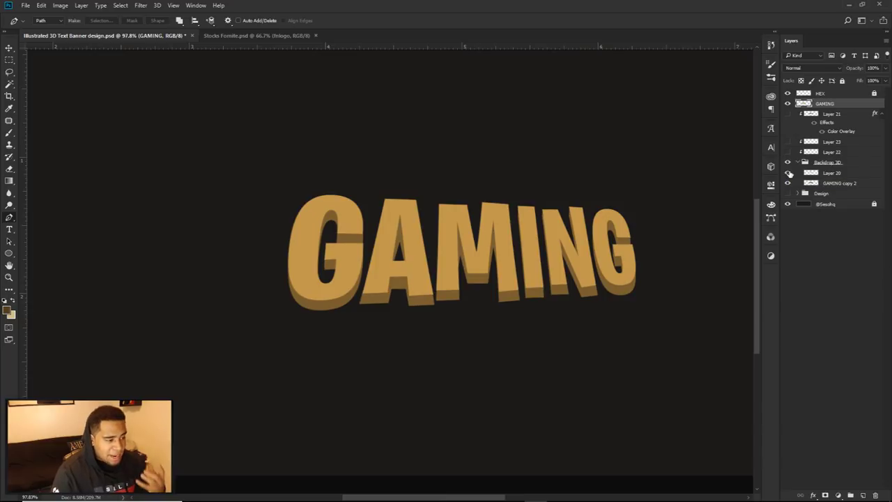
# Show Layers 22, 23 and 21 one by one to review the shading, and collapse Layer 21's effects list
pyautogui.click(788, 152)
pyautogui.click(788, 152)
pyautogui.click(788, 152)
pyautogui.click(787, 143)
pyautogui.click(789, 115)
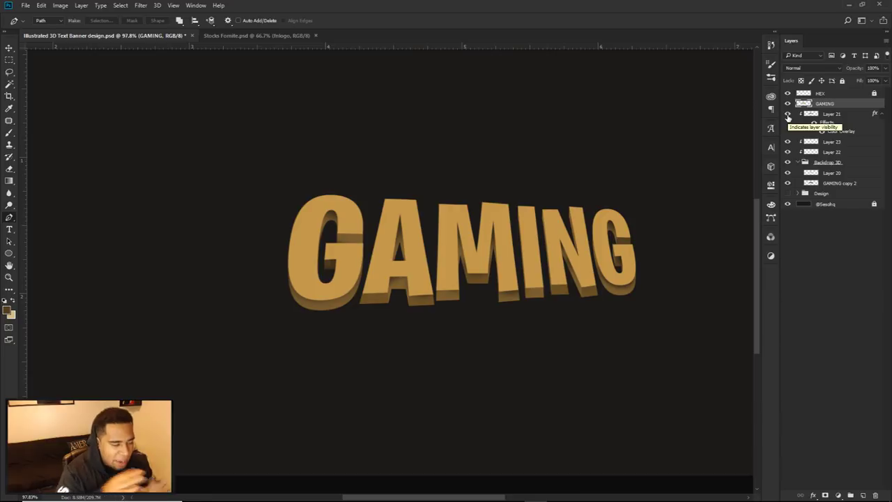
pyautogui.click(881, 114)
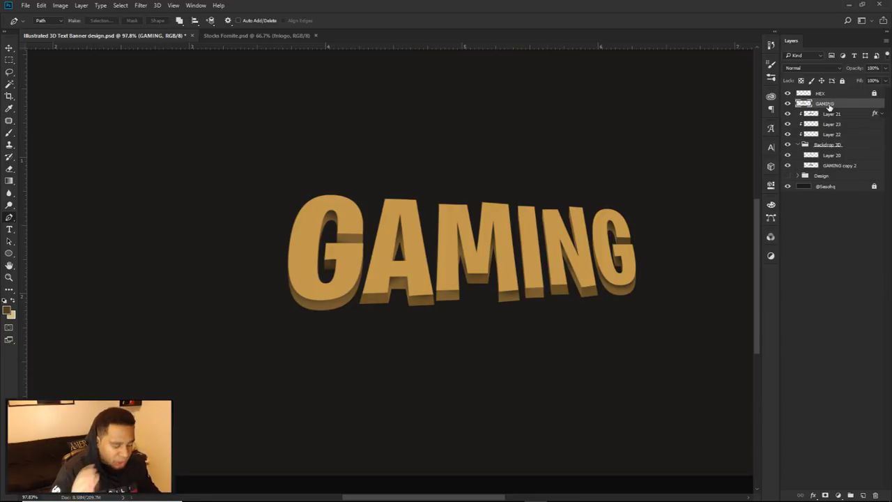
# Duplicate the GAMING layer and set the copy's fill to 0%
pyautogui.hotkey('ctrl', 'j')
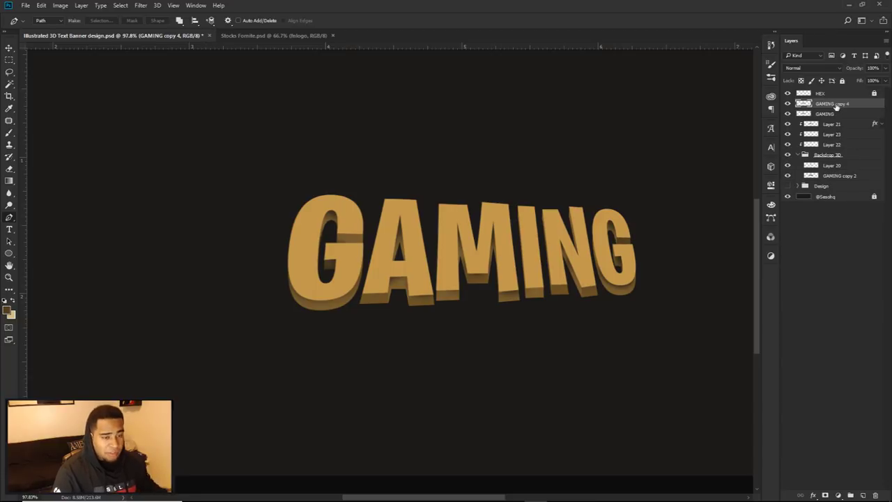
pyautogui.press('v')
pyautogui.moveTo(528, 249); pyautogui.dragTo(554, 146)
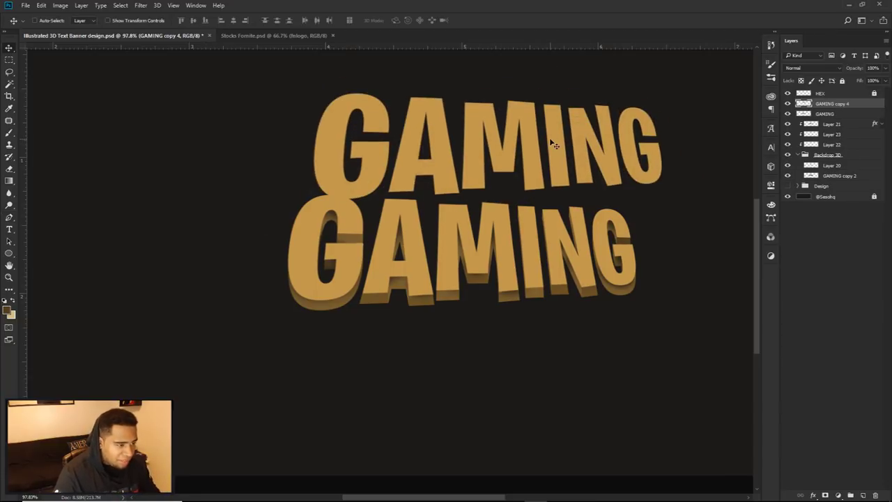
pyautogui.hotkey('ctrl', 'z')
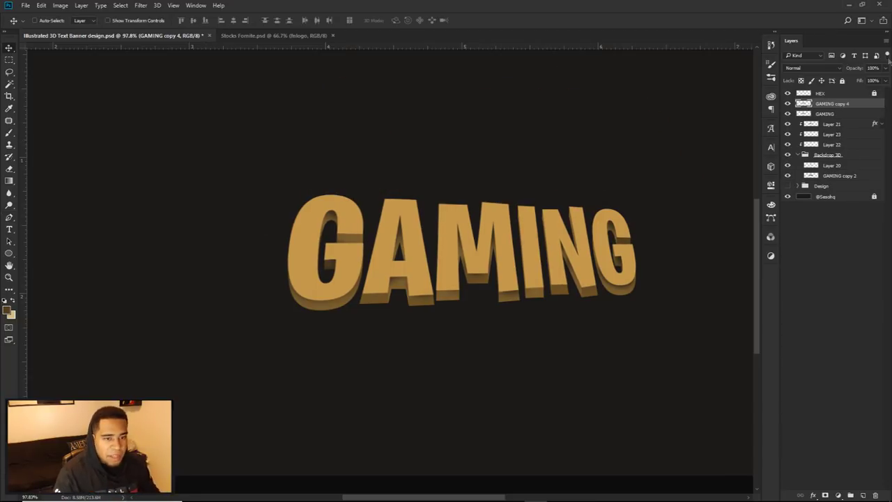
pyautogui.moveTo(886, 80); pyautogui.dragTo(851, 103)
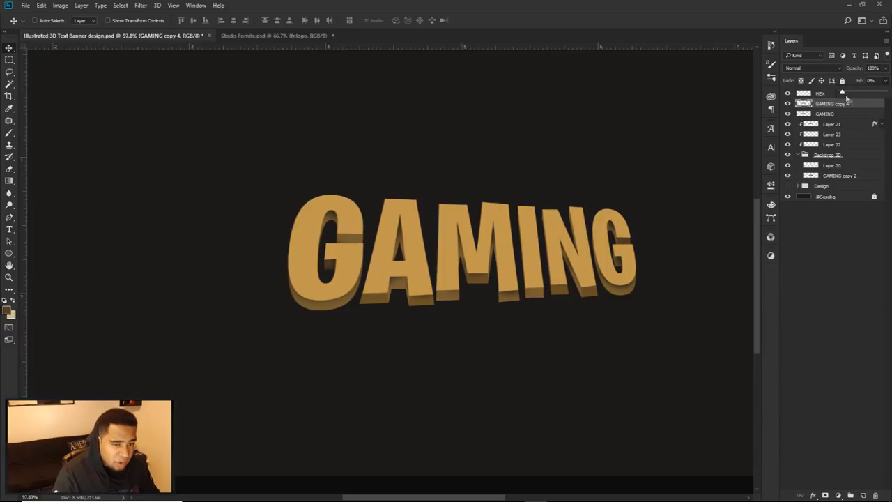
pyautogui.press('Escape')
# Move the GAMING copy above the original text and check that its fill is set to 0%
pyautogui.moveTo(585, 203); pyautogui.dragTo(600, 95)
pyautogui.click(886, 68)
pyautogui.moveTo(884, 80); pyautogui.dragTo(833, 94)
pyautogui.click(885, 69)
pyautogui.click(886, 80)
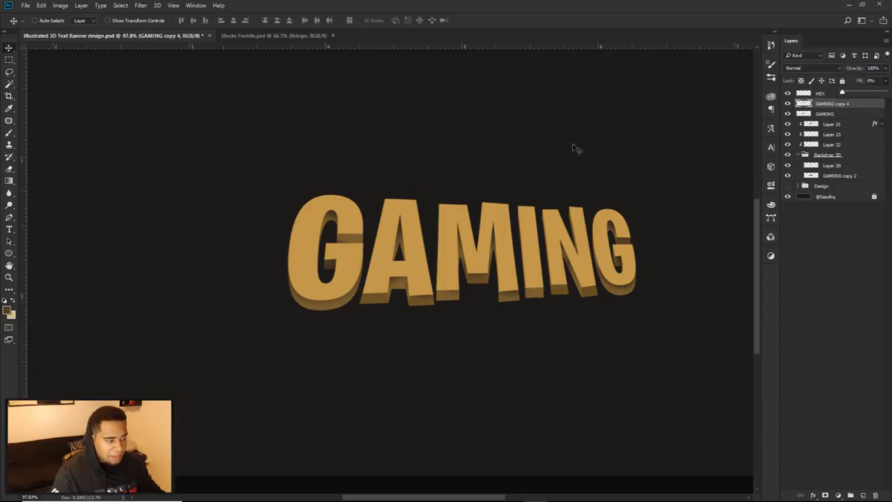
# Try a Color Overlay and a Gradient Overlay on the zero-fill GAMING copy, and cancel the layer style
pyautogui.doubleClick(861, 105)
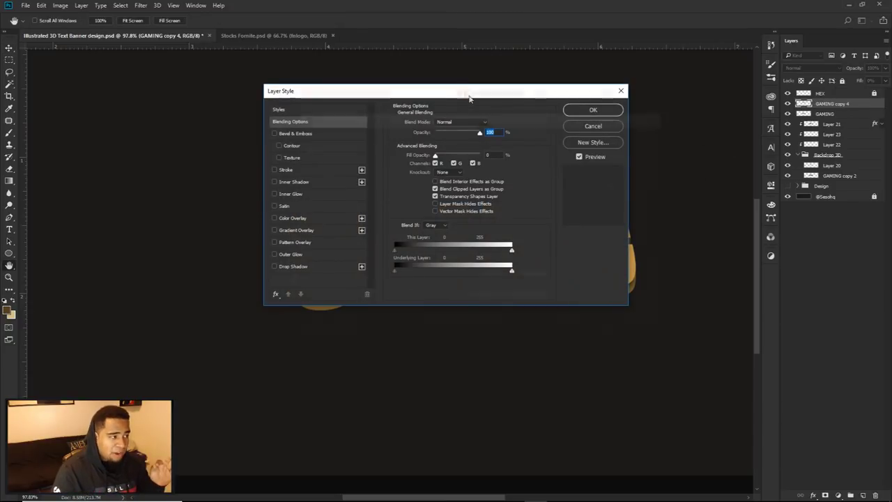
pyautogui.moveTo(469, 98); pyautogui.dragTo(690, 208)
pyautogui.click(502, 328)
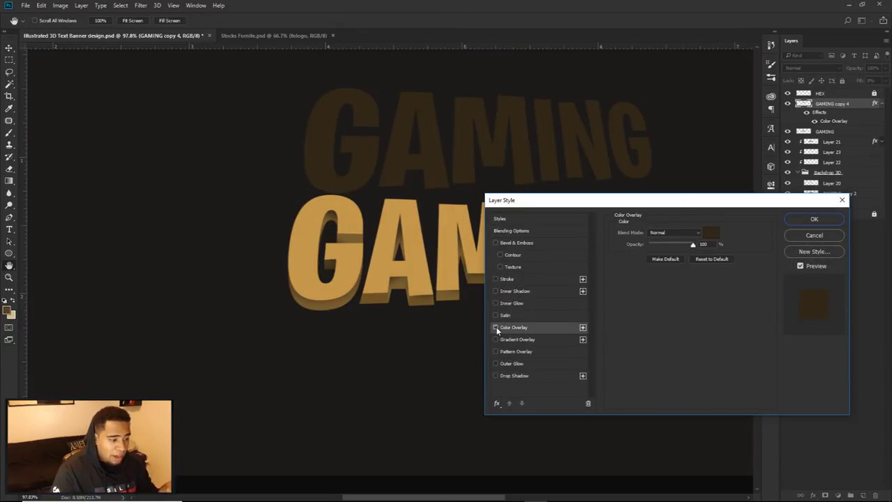
pyautogui.click(496, 327)
pyautogui.click(495, 339)
pyautogui.click(811, 234)
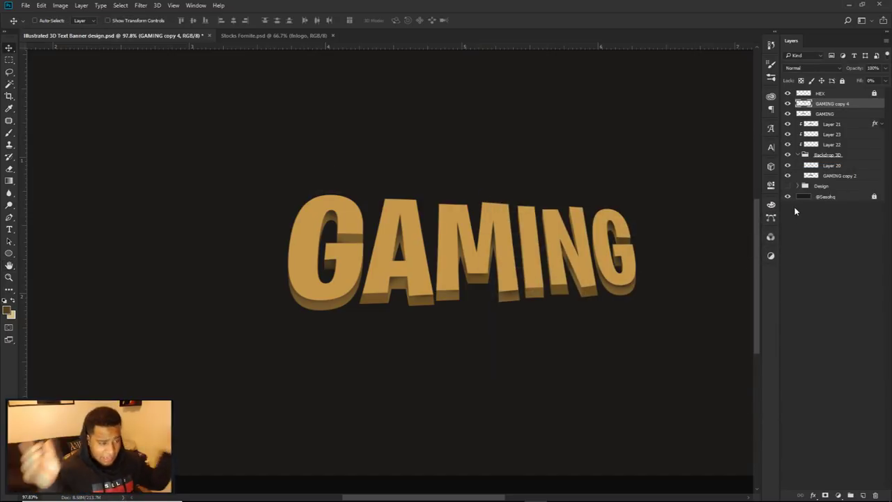
# Delete the displaced GAMING copy layer
pyautogui.press('ctrl')
pyautogui.keyDown('ctrl'); pyautogui.click(633, 180); pyautogui.keyUp('ctrl')
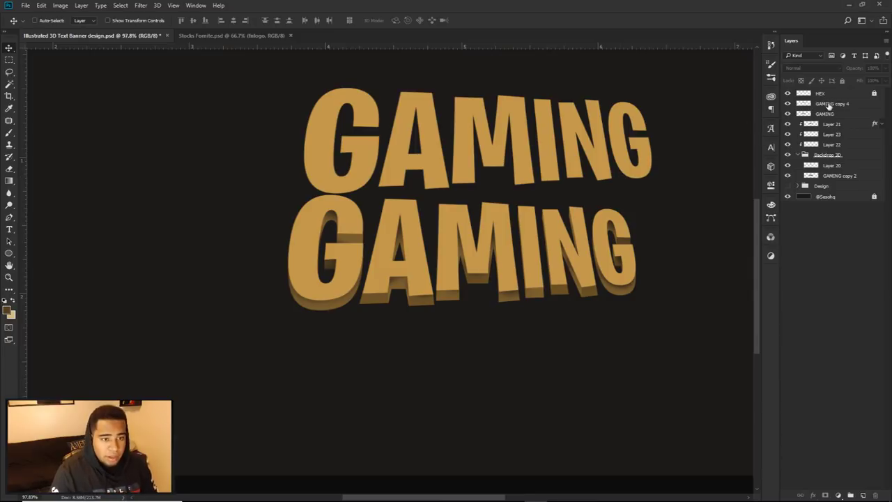
pyautogui.click(829, 104)
pyautogui.press('Delete')
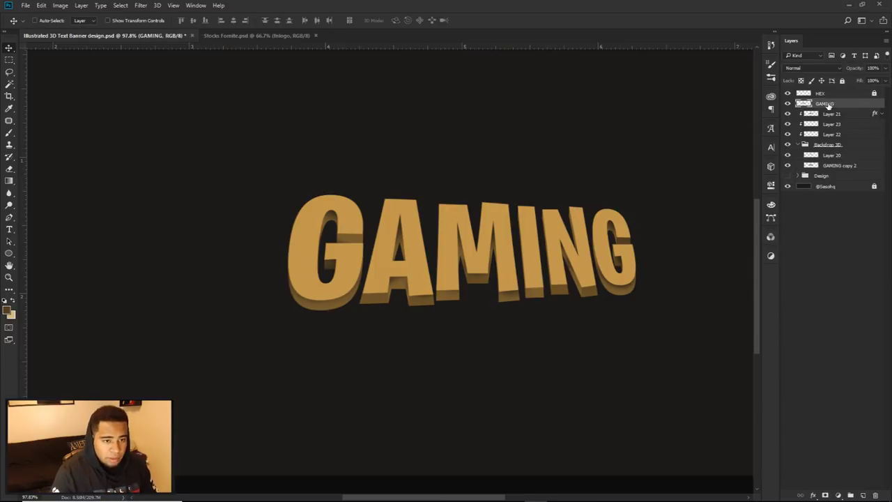
# Bring back the GAMING copy directly over the original text with its fill at 0%
pyautogui.hotkey('ctrl', 'z')
pyautogui.click(884, 82)
pyautogui.moveTo(862, 92); pyautogui.dragTo(629, 205)
pyautogui.click(596, 116)
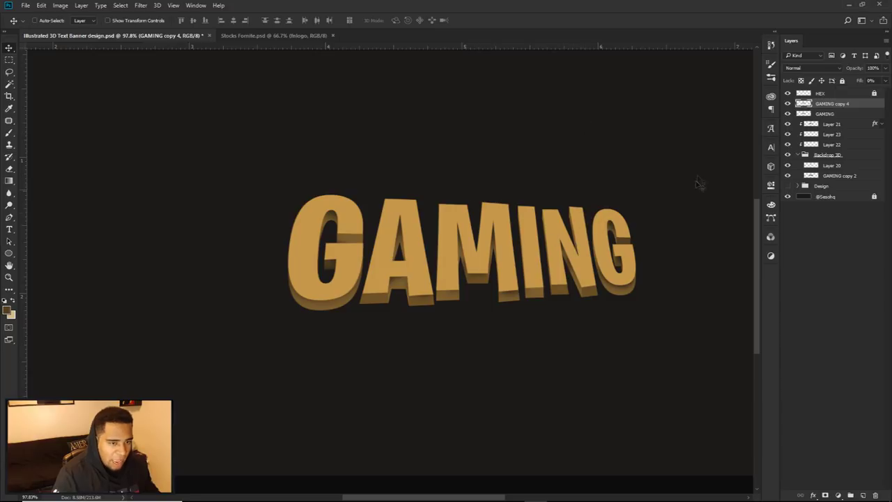
pyautogui.hotkey('ctrl', 't')
pyautogui.press('Return')
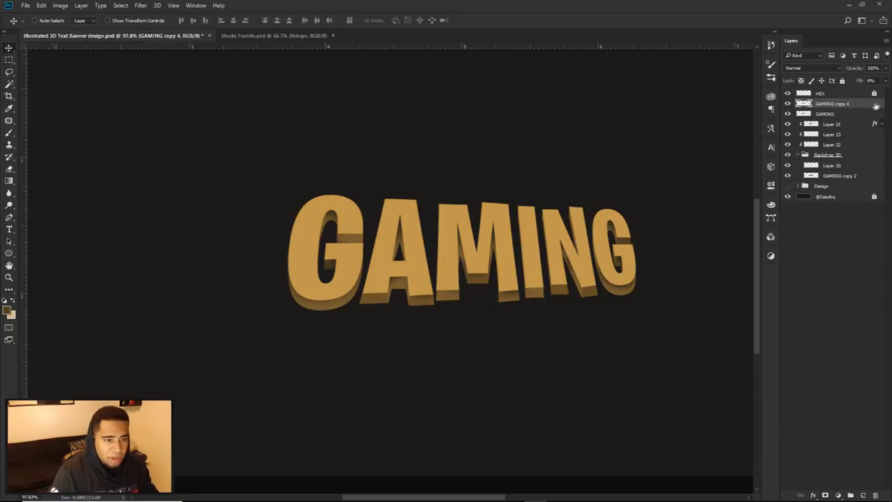
# Add a Gradient Overlay at 37% opacity to the GAMING copy and compare it off and on
pyautogui.doubleClick(872, 107)
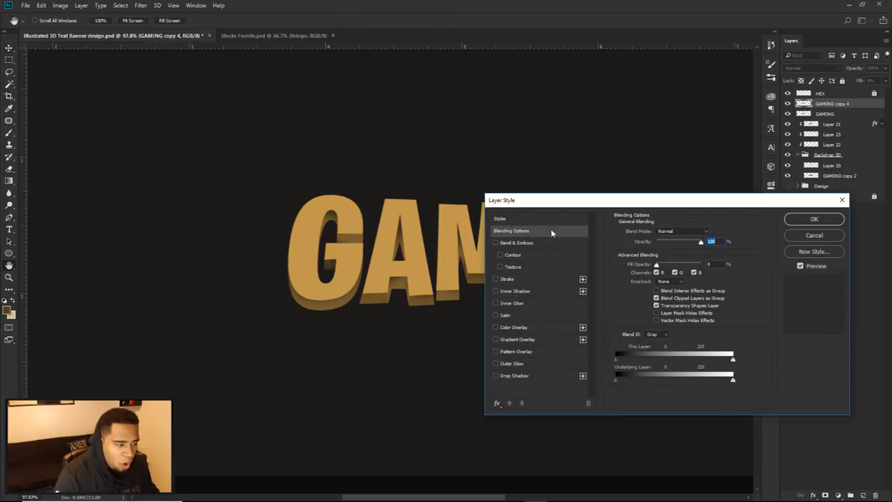
pyautogui.click(516, 340)
pyautogui.moveTo(575, 204); pyautogui.dragTo(578, 288)
pyautogui.moveTo(672, 329)
pyautogui.mouseDown()
pyautogui.moveTo(691, 329)
pyautogui.moveTo(671, 330)
pyautogui.mouseUp()
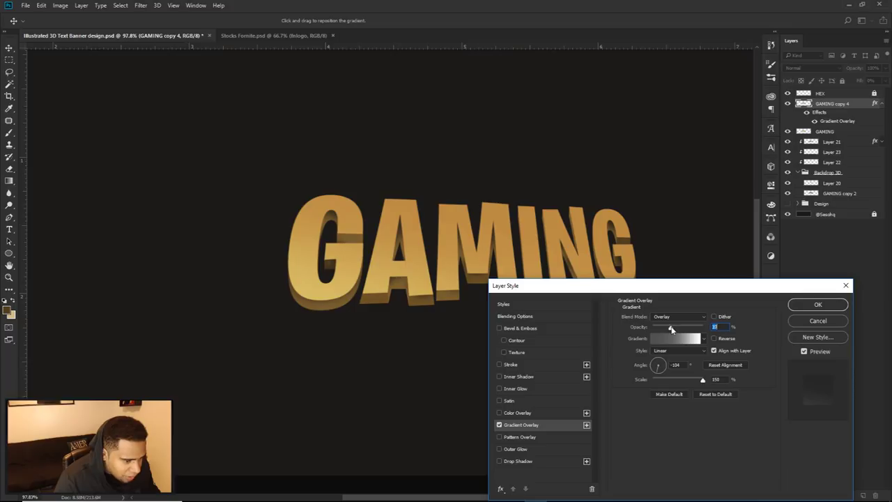
pyautogui.click(499, 425)
pyautogui.click(499, 424)
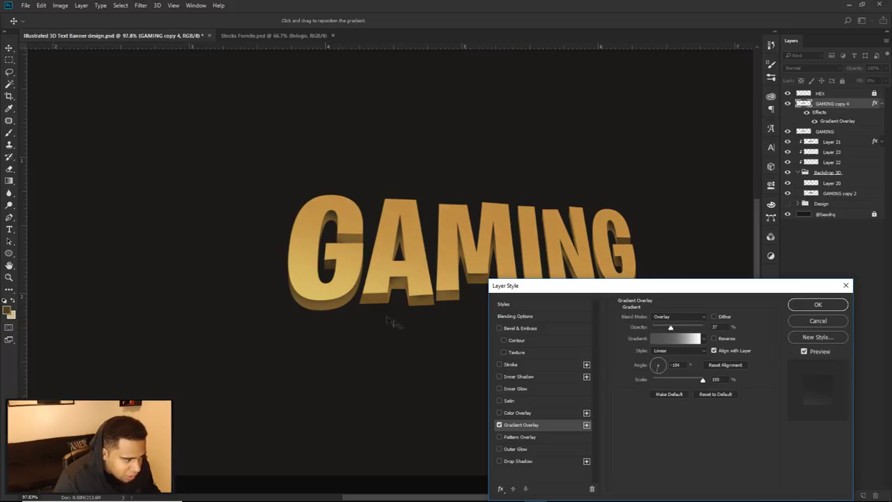
# Add a 1 px Stroke positioned Inside to the GAMING copy in Normal blend mode
pyautogui.click(511, 363)
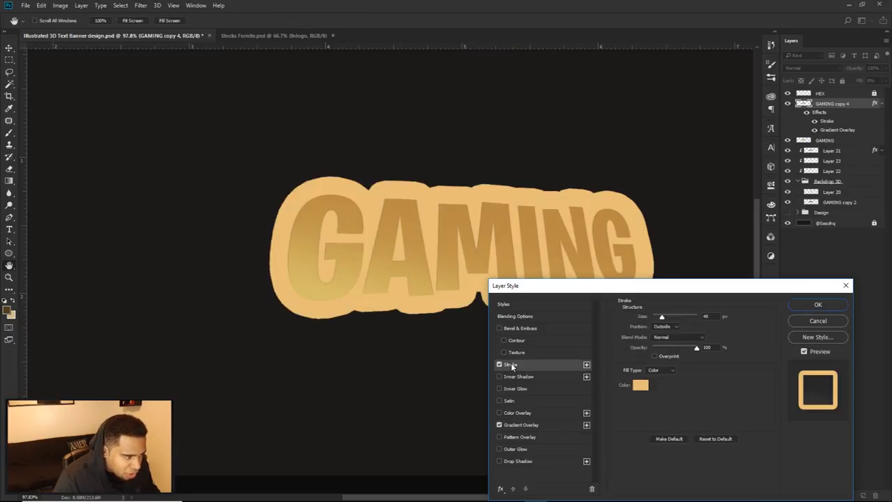
pyautogui.click(668, 338)
pyautogui.click(751, 335)
pyautogui.click(664, 326)
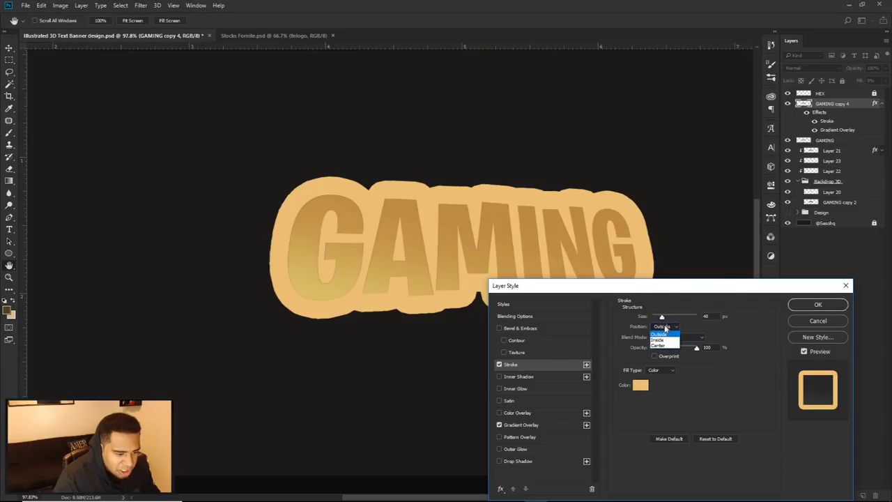
pyautogui.click(662, 342)
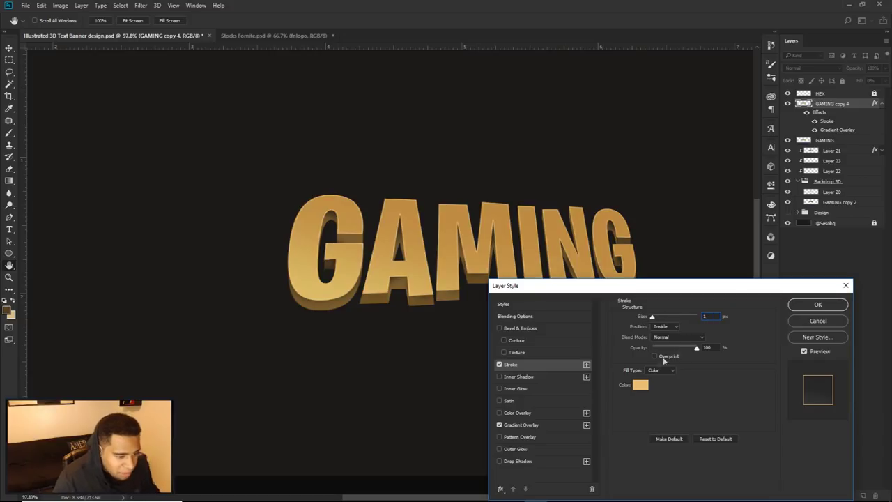
# Set the stroke's color to #dfa649 and its opacity to about 50%, and apply the layer style
pyautogui.click(640, 384)
pyautogui.moveTo(646, 253)
pyautogui.mouseDown()
pyautogui.moveTo(635, 247)
pyautogui.moveTo(668, 253)
pyautogui.mouseUp()
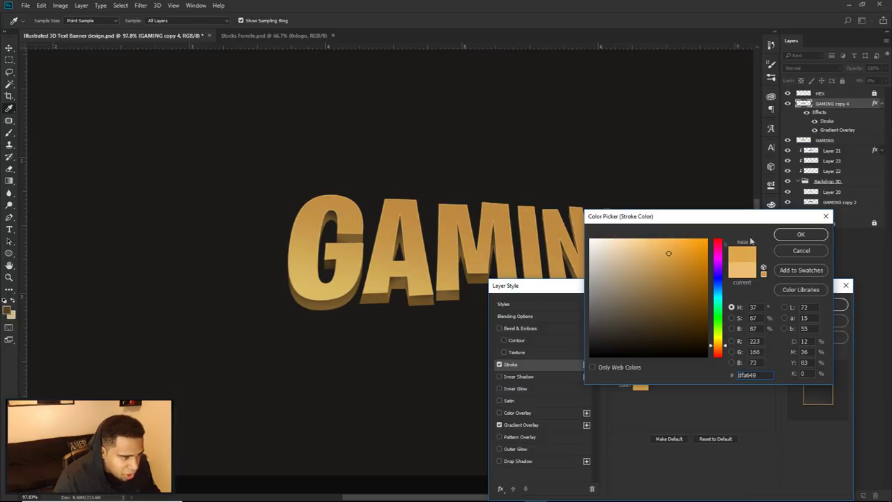
pyautogui.press('Return')
pyautogui.moveTo(686, 351); pyautogui.dragTo(677, 350)
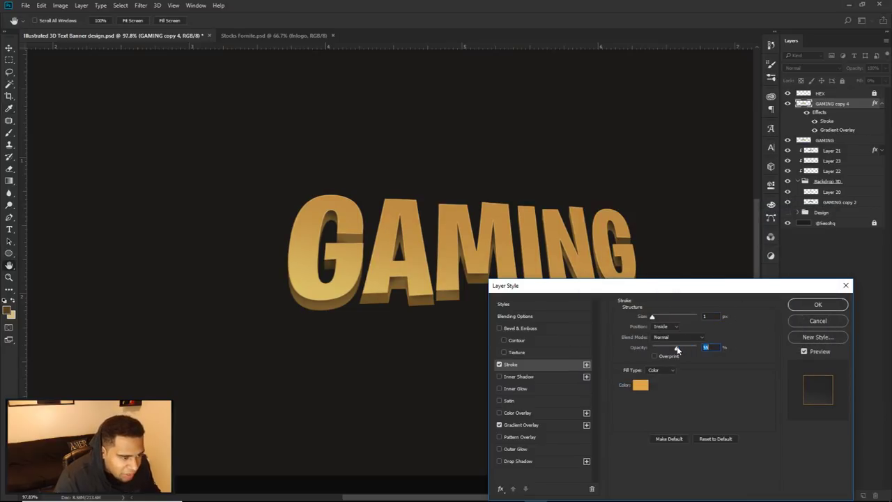
pyautogui.click(816, 307)
pyautogui.click(493, 303)
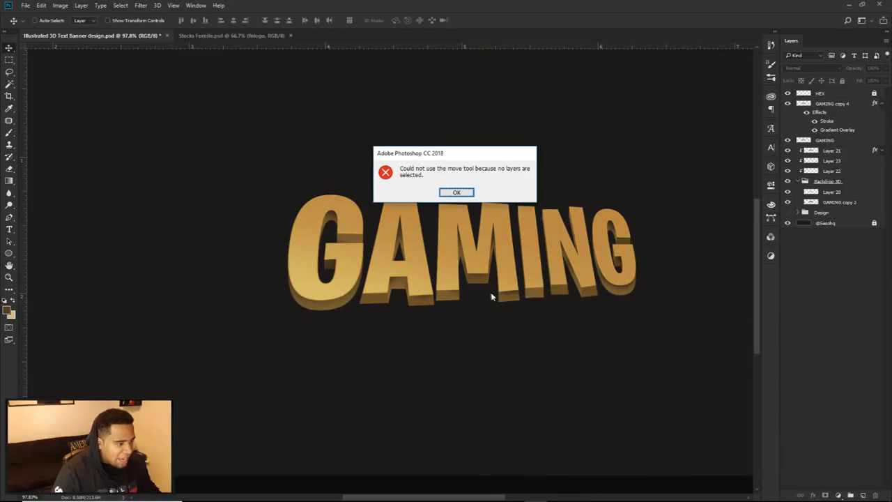
pyautogui.click(457, 193)
# Toggle the GAMING copy off and on to compare the face gradient and stroke, and inspect the letters up close
pyautogui.scroll(-6, 497, 265)
pyautogui.scroll(4, 383, 289)
pyautogui.scroll(-2, 385, 291)
pyautogui.moveTo(393, 294); pyautogui.dragTo(432, 294)
pyautogui.scroll(-1, 479, 296)
pyautogui.scroll(-1, 481, 296)
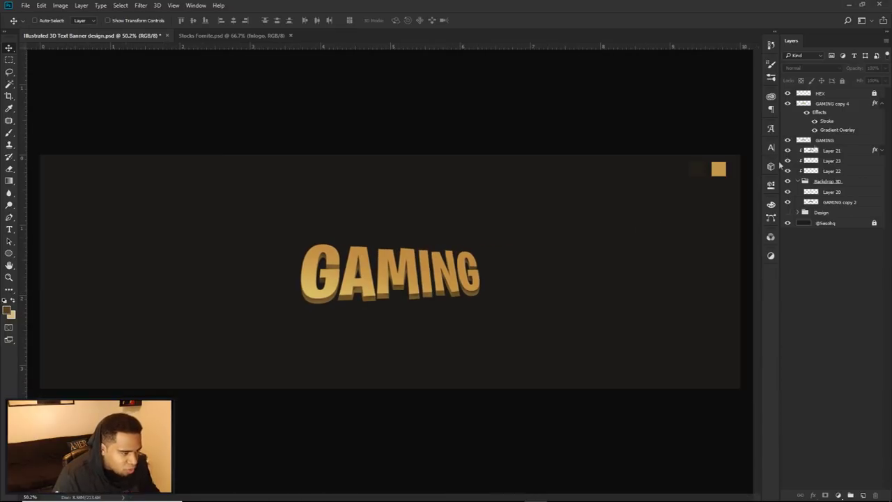
pyautogui.click(788, 104)
pyautogui.click(788, 104)
pyautogui.click(788, 104)
pyautogui.click(789, 104)
pyautogui.click(788, 104)
pyautogui.click(788, 103)
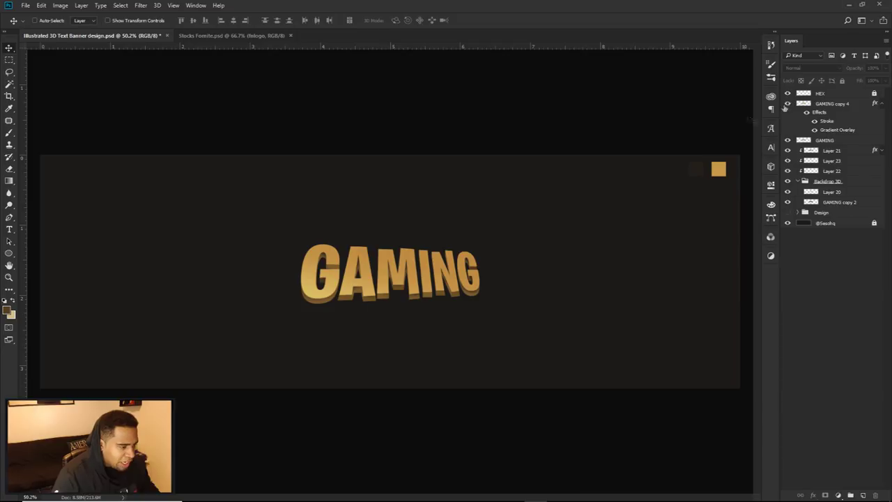
pyautogui.scroll(12, 366, 256)
pyautogui.scroll(-6, 425, 282)
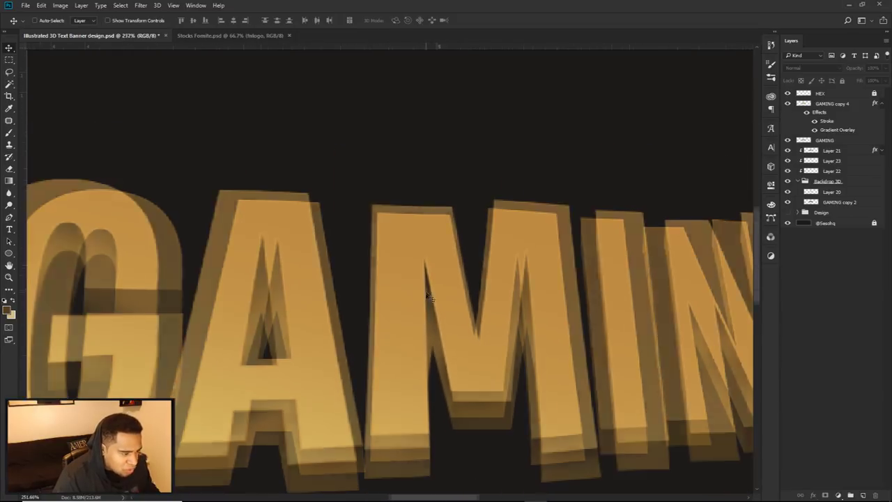
pyautogui.scroll(-1, 418, 279)
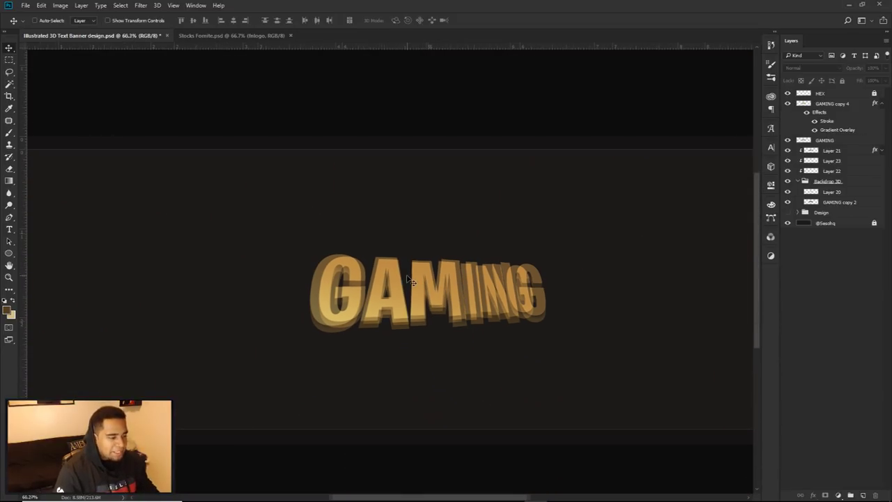
pyautogui.scroll(-2, 401, 279)
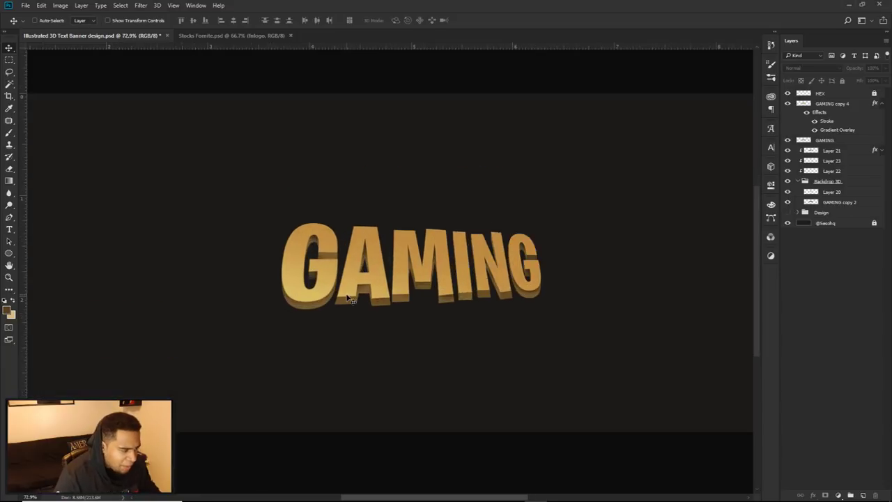
pyautogui.scroll(5, 352, 296)
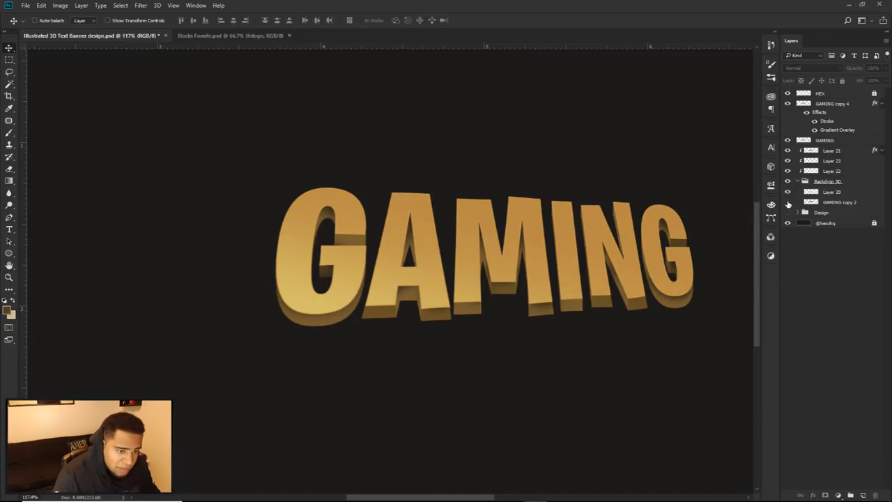
# Collapse the Backdrop 3D group and the copy's effects list, and rename the GAMING layer as GAMING Face
pyautogui.click(800, 181)
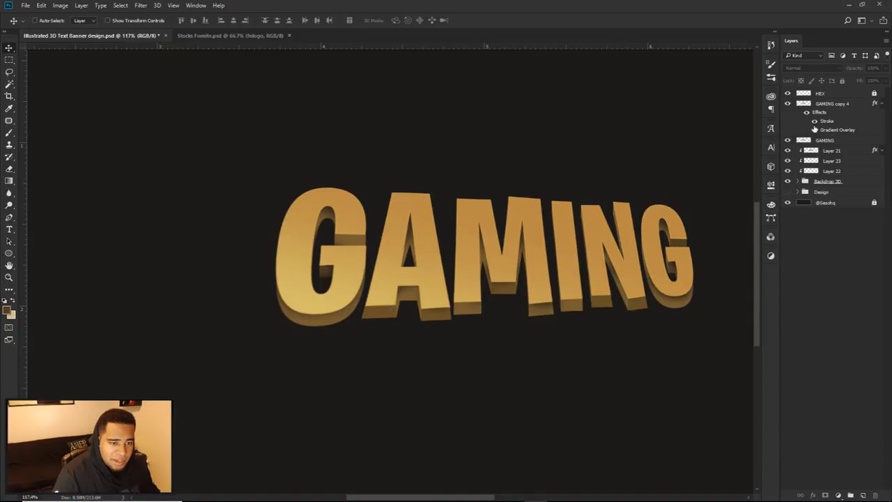
pyautogui.click(829, 104)
pyautogui.click(882, 103)
pyautogui.doubleClick(830, 113)
pyautogui.click(836, 112)
pyautogui.press('Return')
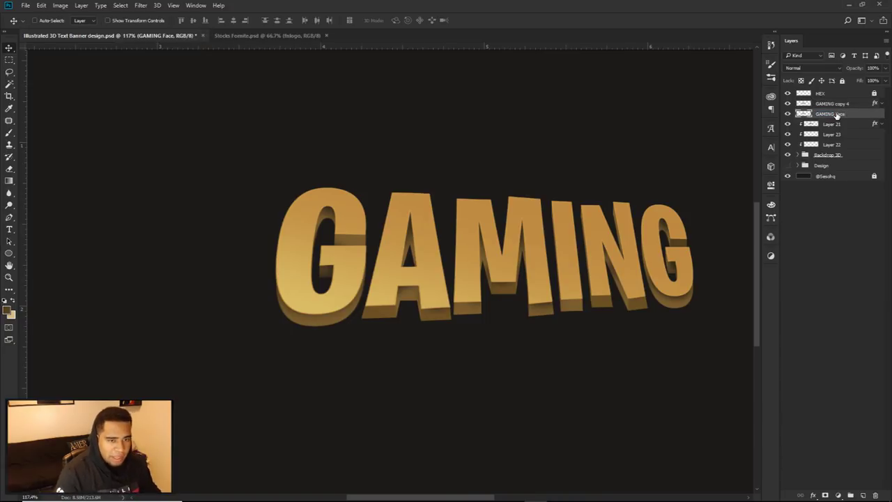
# Rename the GAMING copy 4 layer as GAMING Face Grad
pyautogui.doubleClick(836, 103)
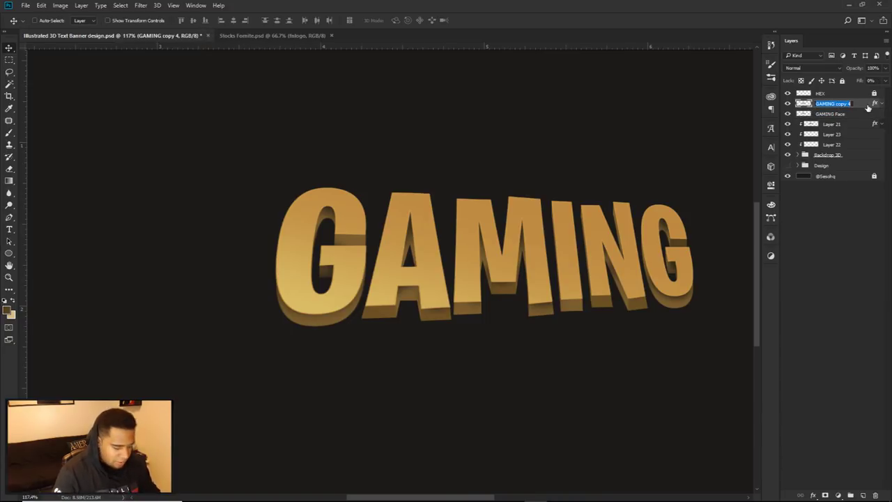
pyautogui.moveTo(835, 103); pyautogui.dragTo(874, 106)
pyautogui.press('BackSpace')
pyautogui.write('Face Grad')
pyautogui.press('Return')
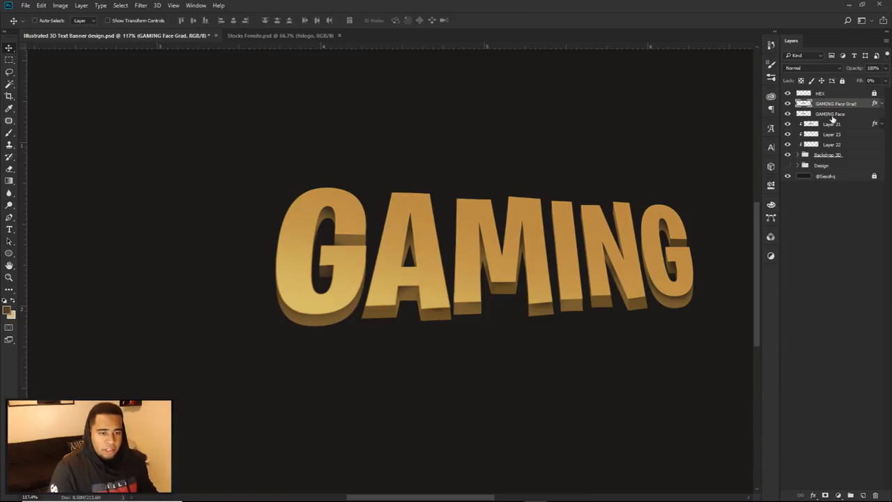
# Duplicate the GAMING Face layer and place the copy below the Backdrop 3D group
pyautogui.click(834, 114)
pyautogui.hotkey('ctrl', 'j')
pyautogui.moveTo(852, 144); pyautogui.dragTo(835, 170)
# Group the layers from GAMING Face Grad down to Backdrop 3D, name the group Text, and toggle its visibility to check it
pyautogui.click(822, 104)
pyautogui.keyDown('shift'); pyautogui.click(821, 156); pyautogui.keyUp('shift')
pyautogui.hotkey('ctrl', 'g')
pyautogui.doubleClick(826, 103)
pyautogui.write('Text')
pyautogui.press('Return')
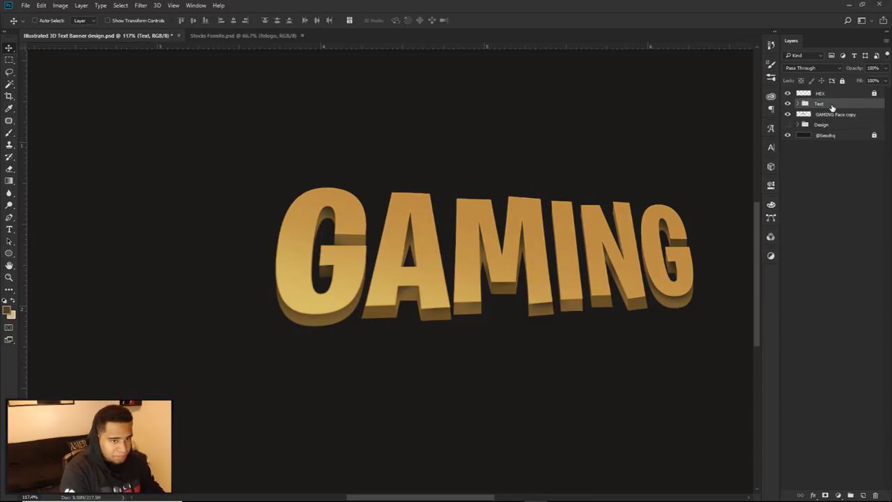
pyautogui.click(787, 103)
pyautogui.click(787, 104)
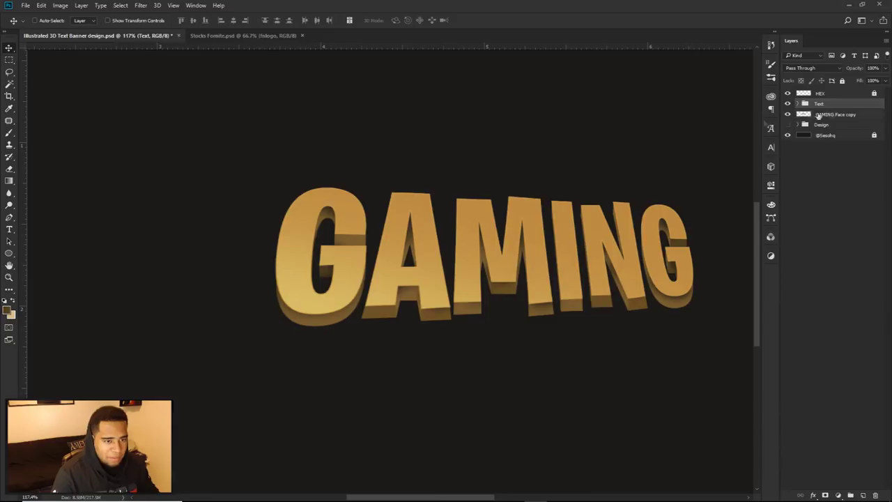
# Add a 27 px stroke positioned outside to the GAMING Face copy layer
pyautogui.click(820, 115)
pyautogui.doubleClick(874, 118)
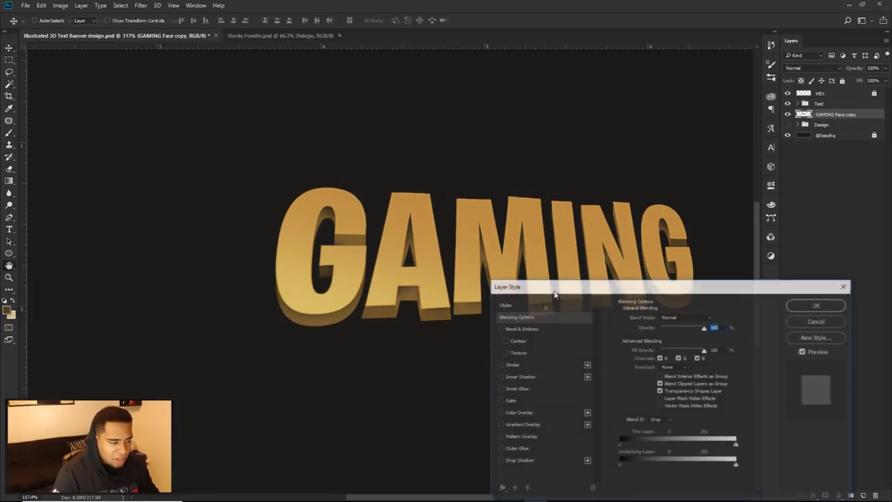
pyautogui.click(565, 365)
pyautogui.click(653, 318)
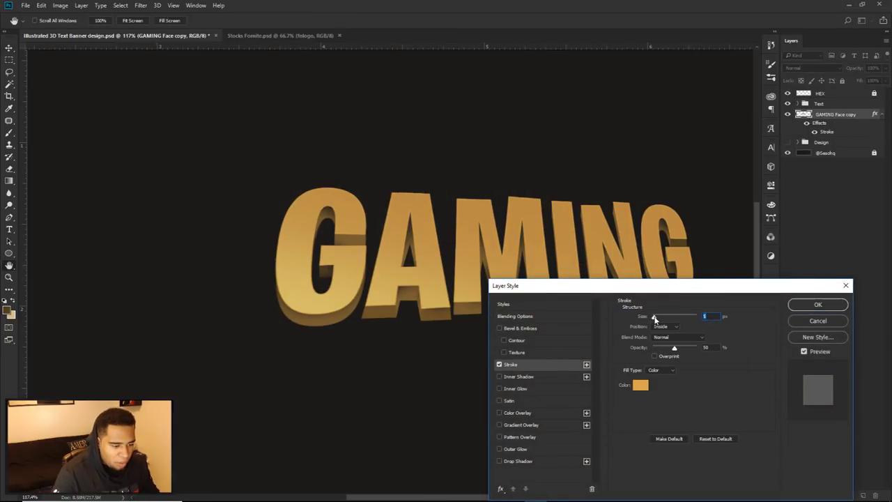
pyautogui.moveTo(657, 319); pyautogui.dragTo(658, 333)
pyautogui.click(660, 326)
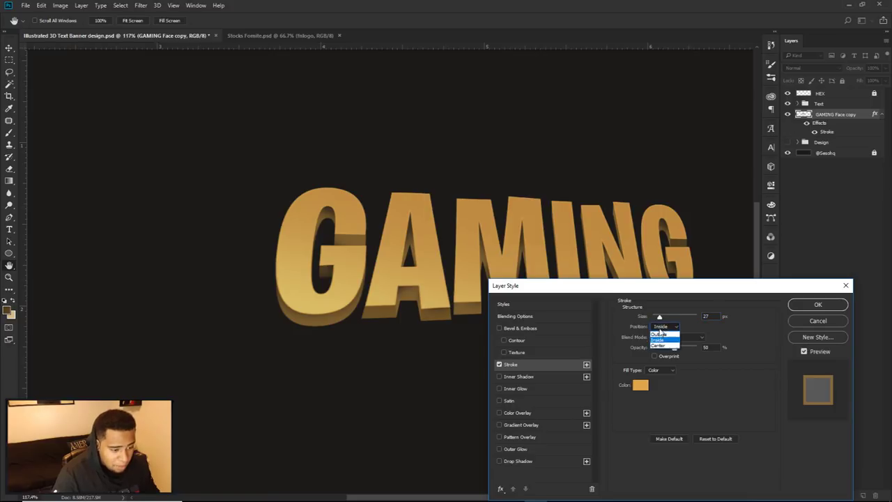
pyautogui.click(667, 336)
pyautogui.click(812, 305)
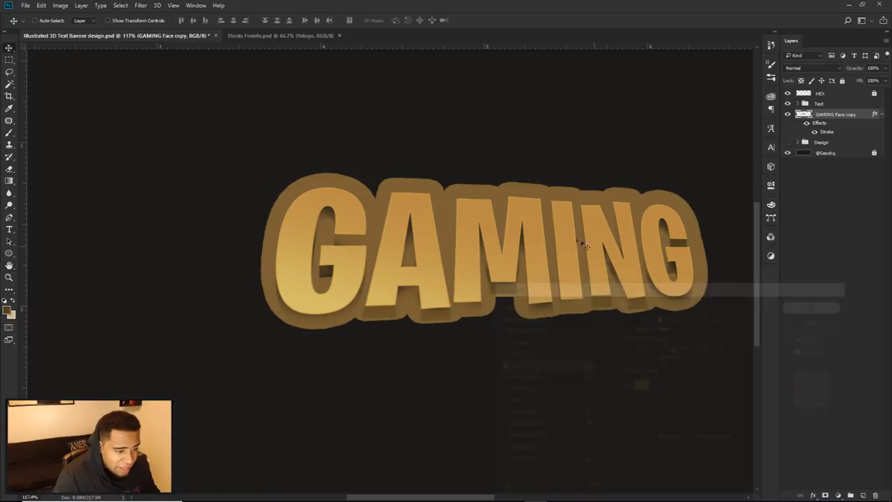
# Widen the outside stroke on GAMING Face copy and shift the layer slightly downward behind the text
pyautogui.doubleClick(826, 133)
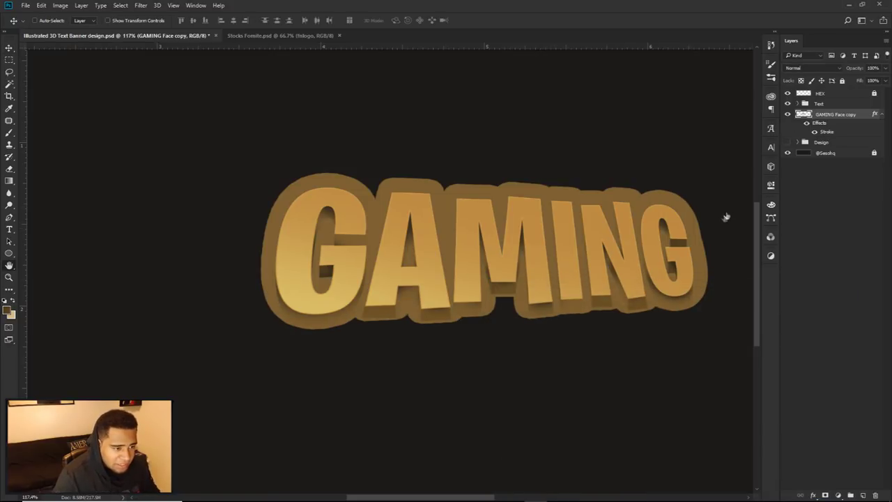
pyautogui.moveTo(662, 319); pyautogui.dragTo(662, 319)
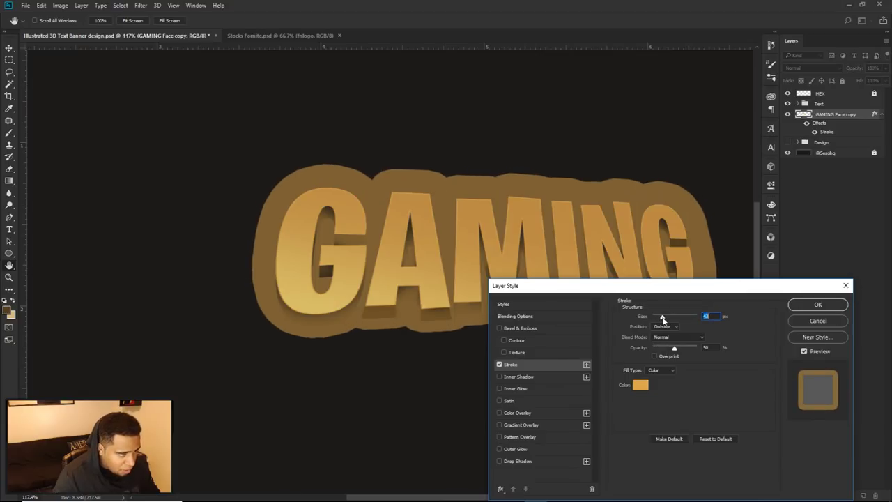
pyautogui.click(816, 305)
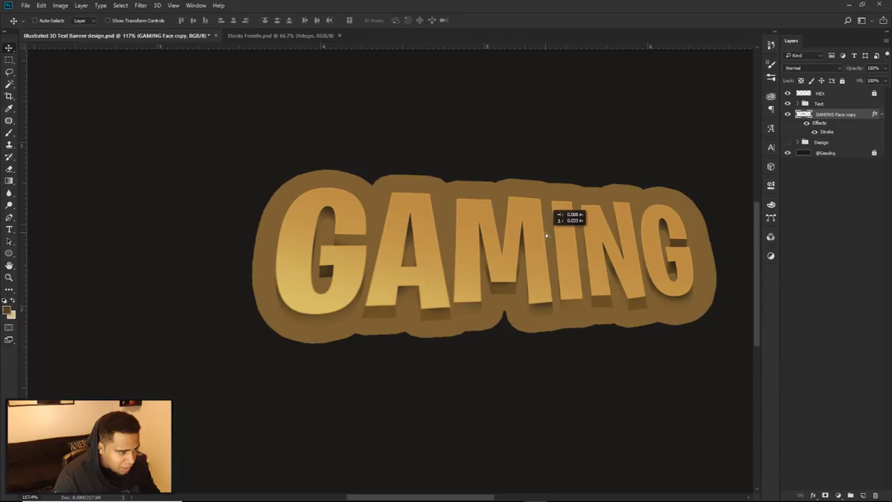
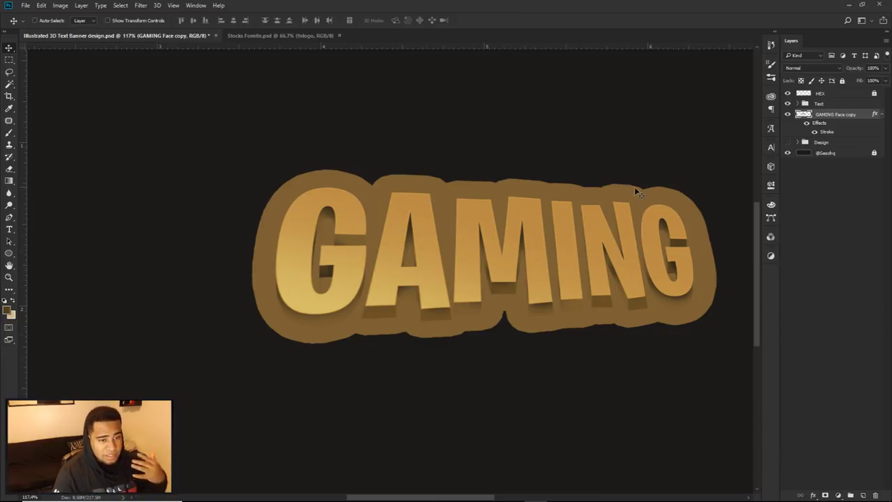
# Create a new layer above GAMING Face copy and start a pen path along the outline over the first G
pyautogui.click(863, 495)
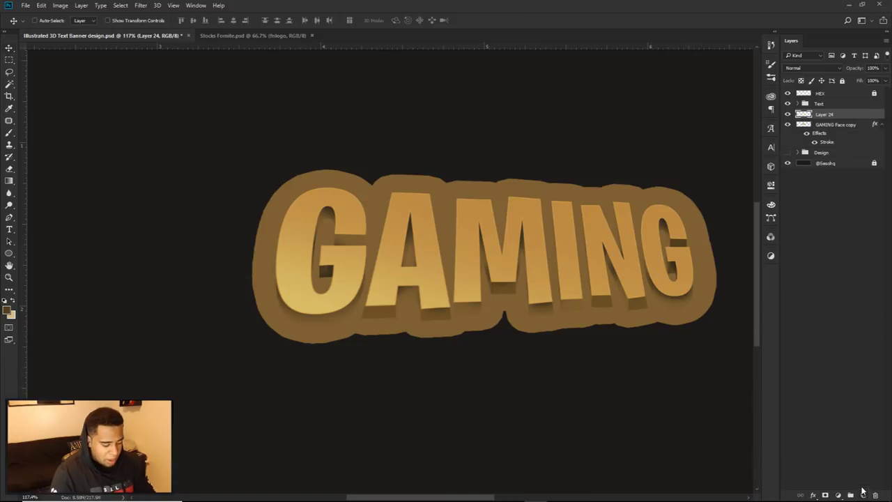
pyautogui.press('p')
pyautogui.scroll(6, 339, 189)
pyautogui.click(466, 181)
pyautogui.moveTo(319, 142); pyautogui.dragTo(397, 128)
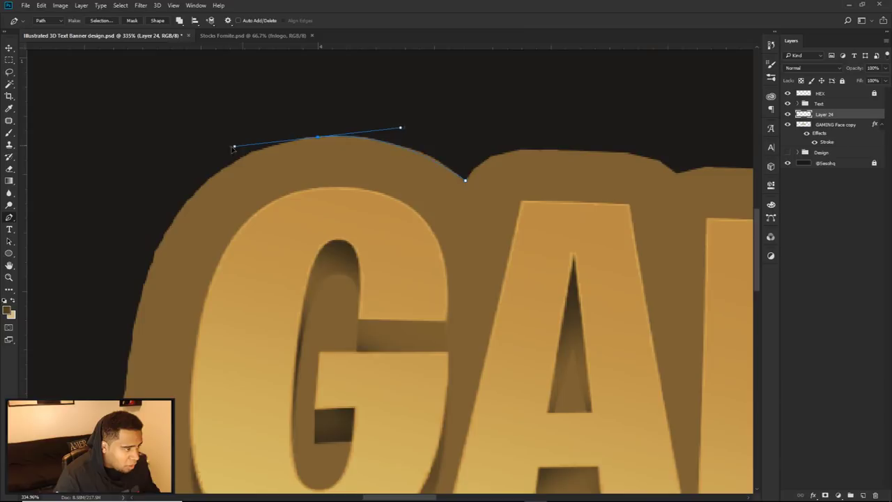
# Extend the pen path with curves around the left side and underside of the first G's outline
pyautogui.scroll(-2, 368, 153)
pyautogui.moveTo(318, 305); pyautogui.dragTo(404, 215)
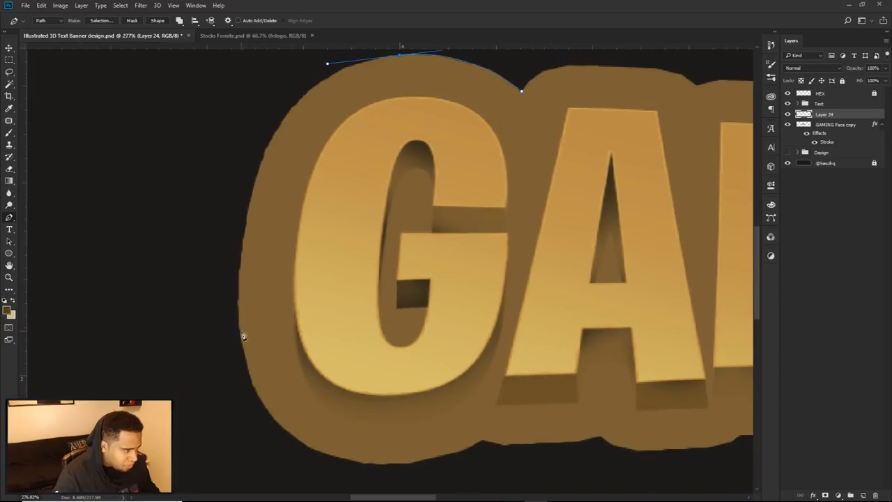
pyautogui.moveTo(241, 338); pyautogui.dragTo(249, 466)
pyautogui.scroll(-2, 289, 429)
pyautogui.click(435, 382)
pyautogui.moveTo(259, 460); pyautogui.dragTo(266, 454)
pyautogui.moveTo(253, 302); pyautogui.dragTo(256, 301)
pyautogui.scroll(3, 439, 389)
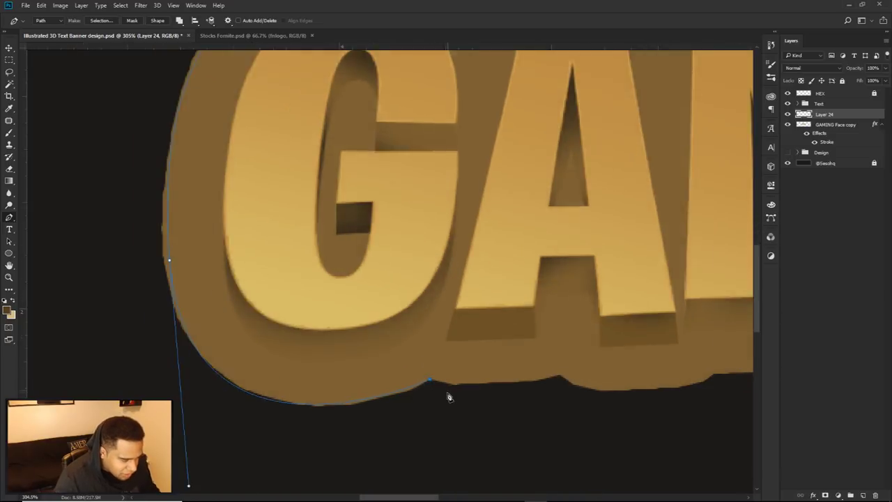
# Trace the outline beneath the A with straight path segments up to the M's first leg
pyautogui.click(457, 385)
pyautogui.click(552, 387)
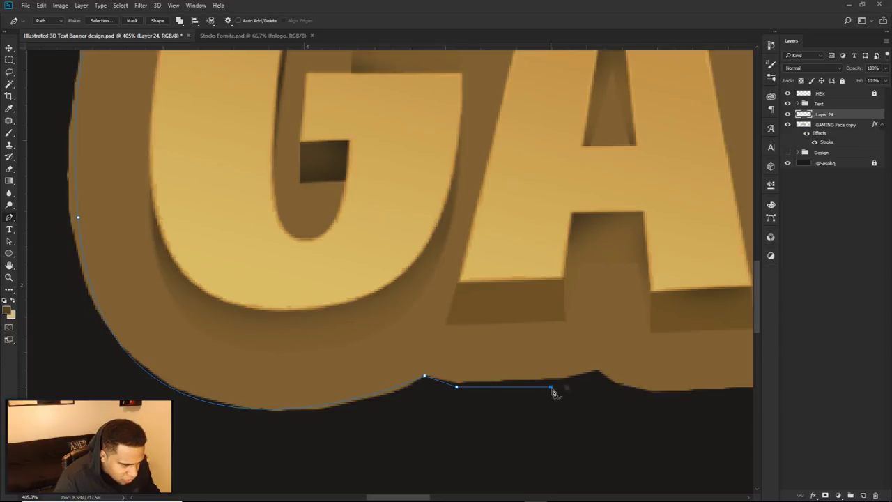
pyautogui.click(594, 370)
pyautogui.moveTo(593, 370); pyautogui.dragTo(474, 344)
pyautogui.click(490, 361)
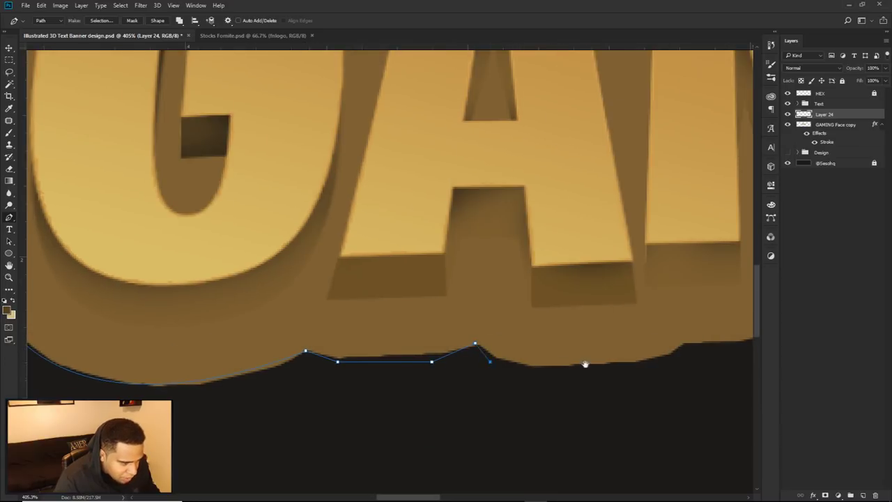
pyautogui.moveTo(584, 365); pyautogui.dragTo(483, 358)
pyautogui.click(561, 356)
pyautogui.click(580, 339)
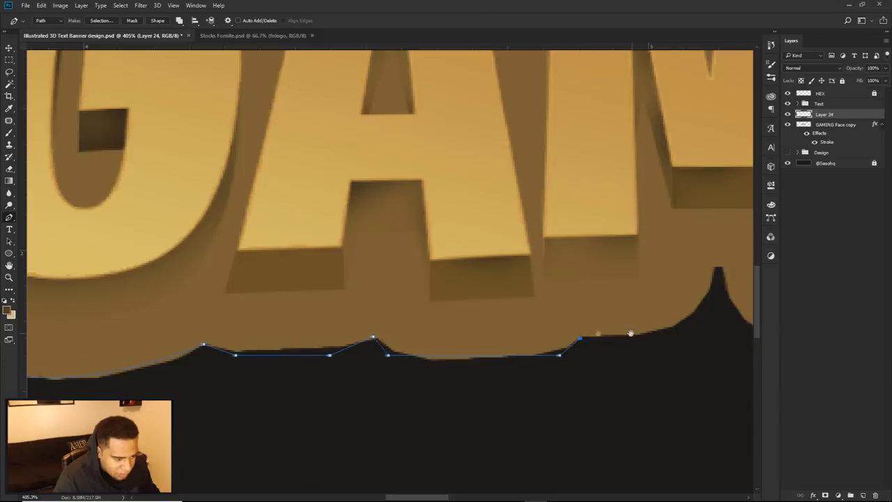
# Continue the pen path around the pointed notch under the M and along the outline beyond it
pyautogui.moveTo(675, 333); pyautogui.dragTo(531, 329)
pyautogui.click(576, 264)
pyautogui.click(638, 340)
pyautogui.moveTo(666, 327); pyautogui.dragTo(453, 306)
pyautogui.scroll(-1, 472, 311)
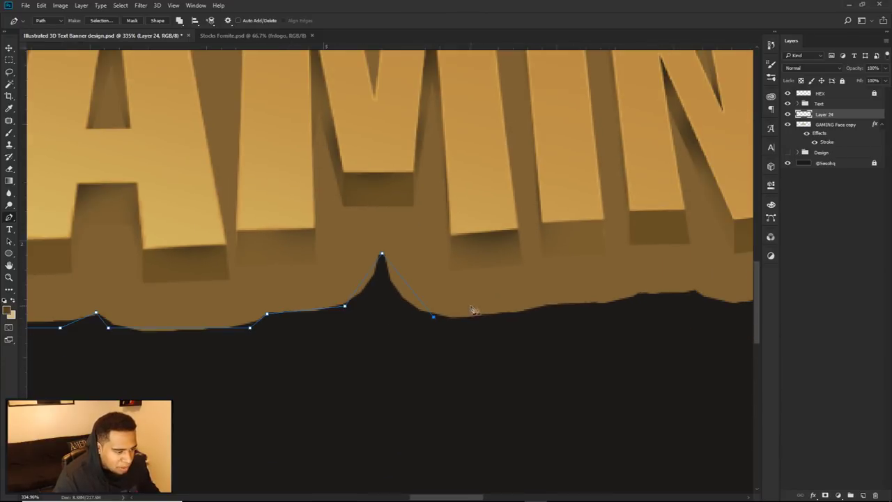
pyautogui.click(545, 307)
# Trace the outline beneath the I and N to the corner before the final G
pyautogui.moveTo(623, 305); pyautogui.dragTo(458, 365)
pyautogui.click(418, 365)
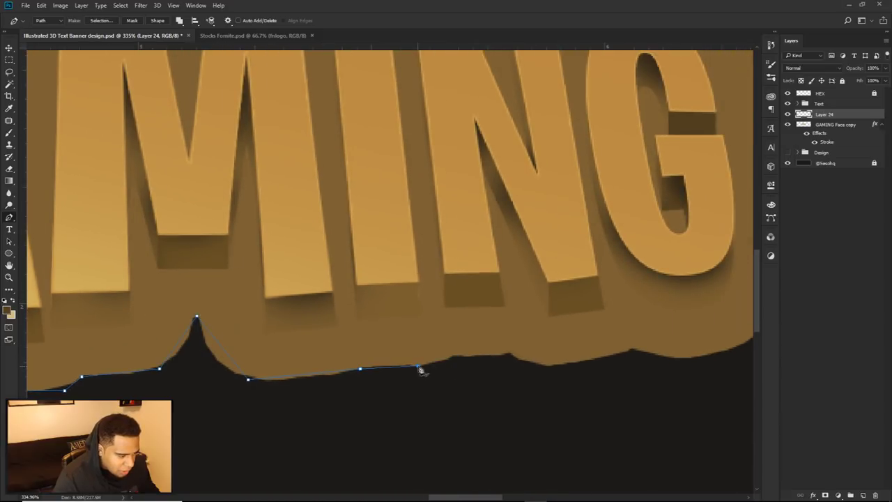
pyautogui.click(455, 356)
pyautogui.click(509, 355)
pyautogui.click(539, 363)
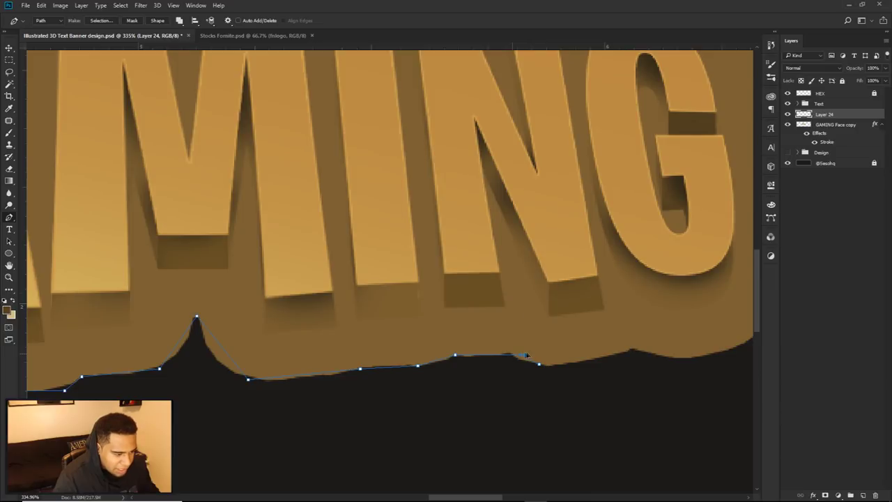
pyautogui.click(633, 352)
# Curve the pen path around the underside, right side and top of the final G's outline
pyautogui.moveTo(655, 355); pyautogui.dragTo(455, 339)
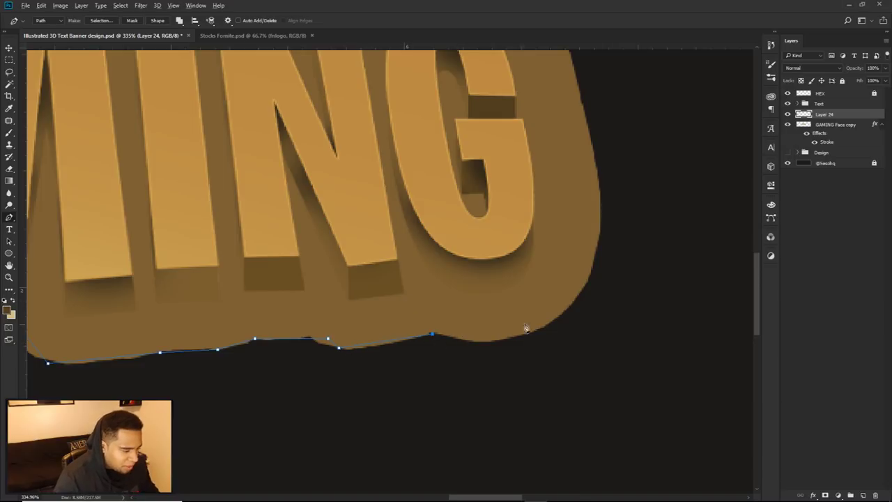
pyautogui.moveTo(589, 276); pyautogui.dragTo(634, 184)
pyautogui.scroll(-1, 618, 188)
pyautogui.scroll(-6, 617, 188)
pyautogui.moveTo(577, 179); pyautogui.dragTo(545, 167)
pyautogui.click(520, 173)
pyautogui.keyDown('ctrl'); pyautogui.click(574, 178); pyautogui.keyUp('ctrl')
pyautogui.scroll(4, 517, 180)
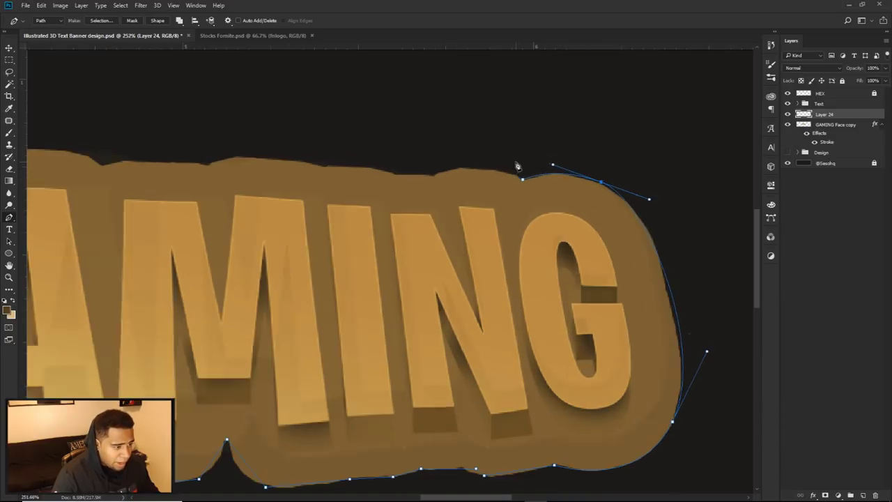
pyautogui.moveTo(523, 178); pyautogui.dragTo(512, 170)
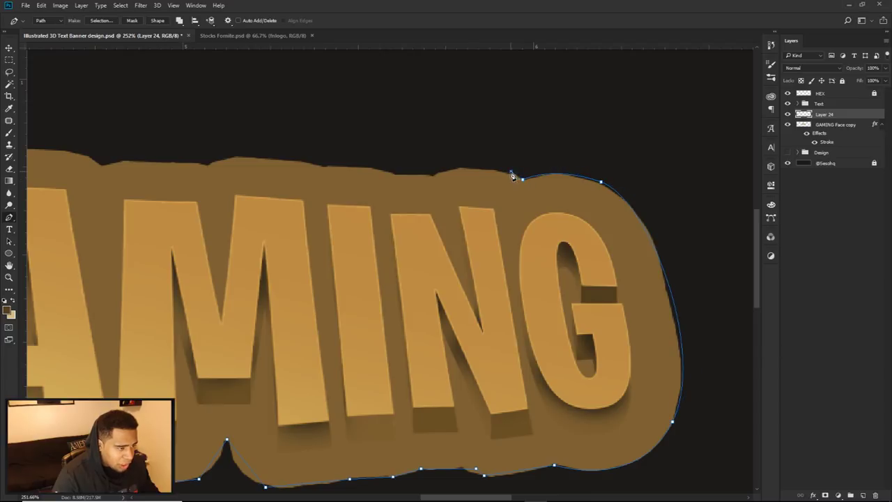
# Trace the outline's top edge back over the N, I, M and A, closing the path at the first G
pyautogui.moveTo(375, 190); pyautogui.dragTo(520, 201)
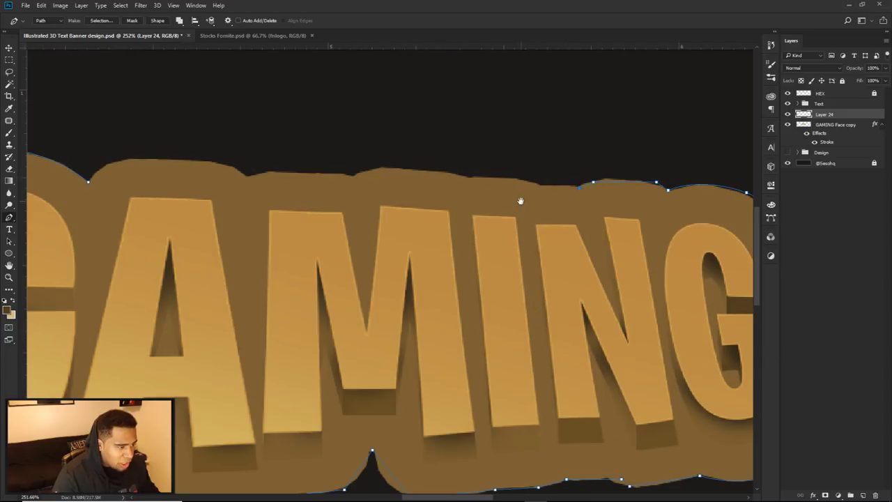
pyautogui.click(517, 180)
pyautogui.click(463, 180)
pyautogui.click(379, 171)
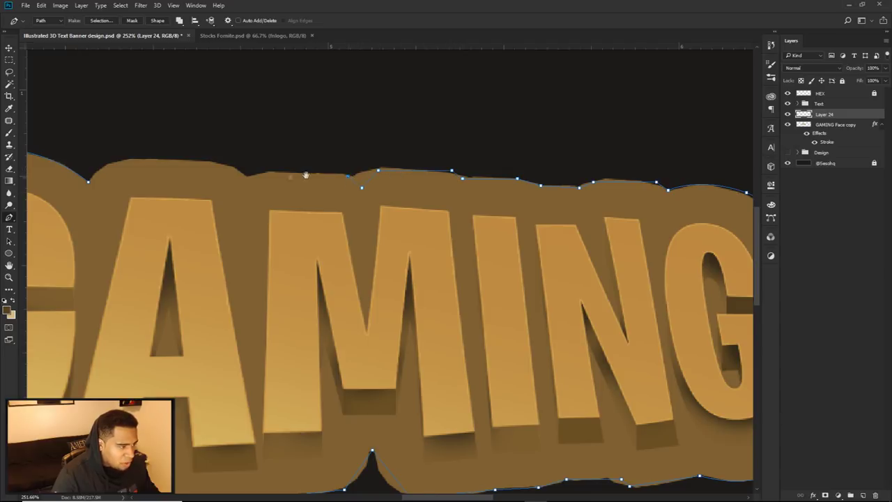
pyautogui.moveTo(305, 175); pyautogui.dragTo(537, 193)
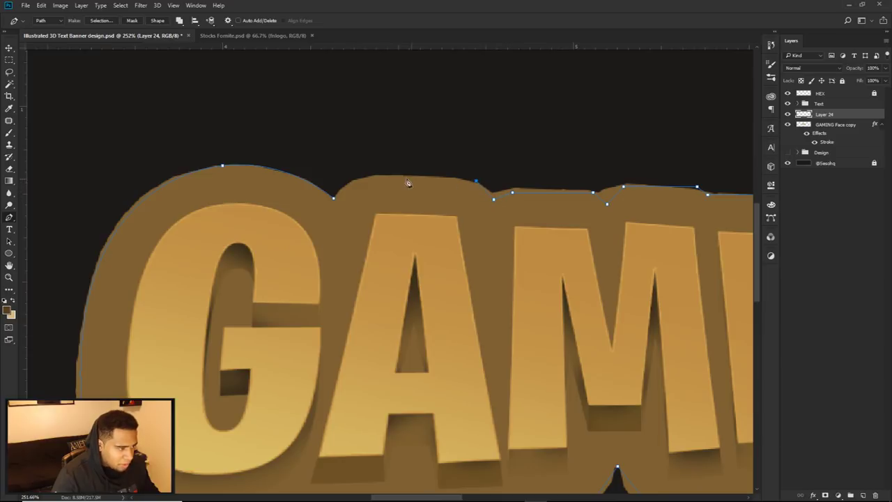
pyautogui.click(364, 181)
pyautogui.click(334, 199)
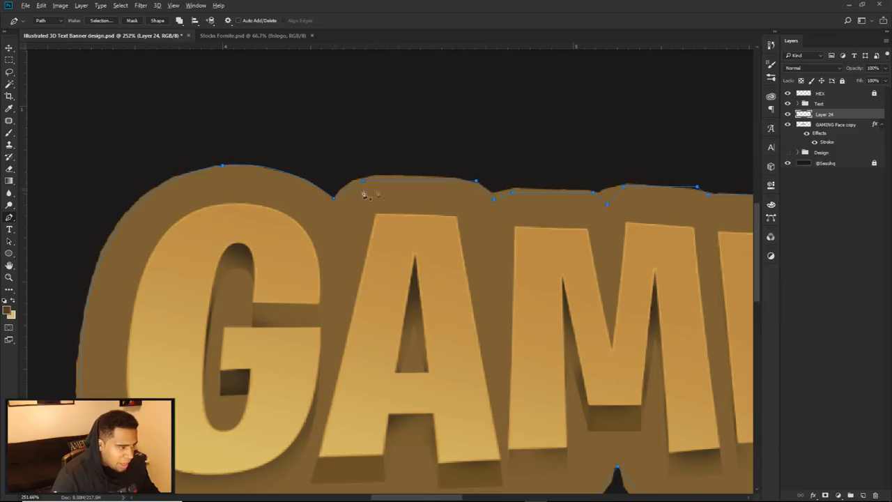
# Hide the GAMING Face copy layer and fill the path on the new layer with the dark swatch colour 231f1a
pyautogui.scroll(-6, 362, 193)
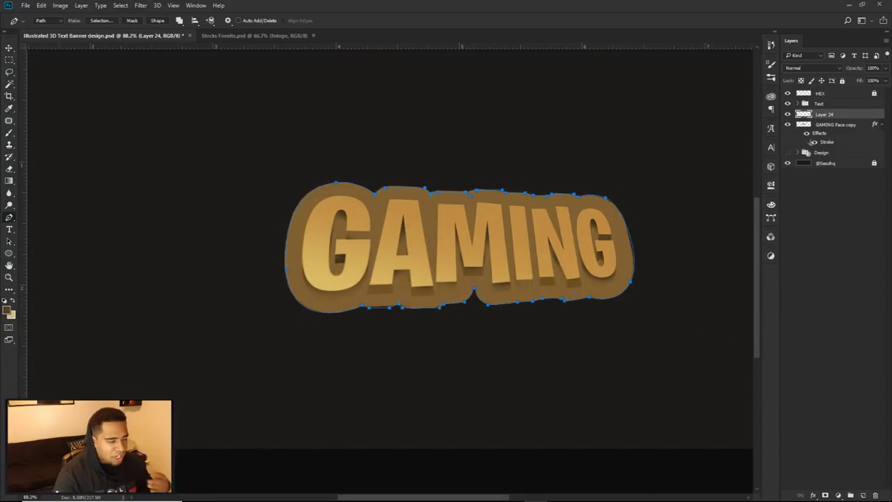
pyautogui.click(787, 125)
pyautogui.scroll(-3, 651, 239)
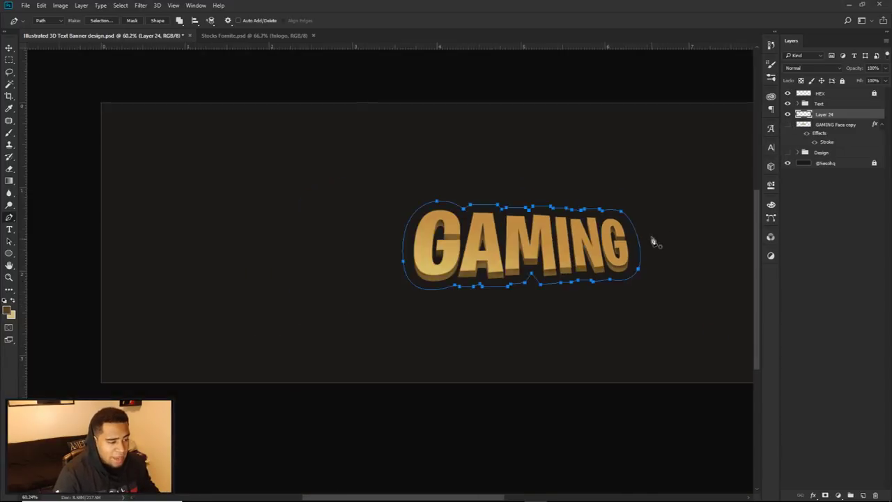
pyautogui.rightClick(644, 189)
pyautogui.click(667, 252)
pyautogui.click(568, 235)
pyautogui.click(567, 258)
pyautogui.click(694, 174)
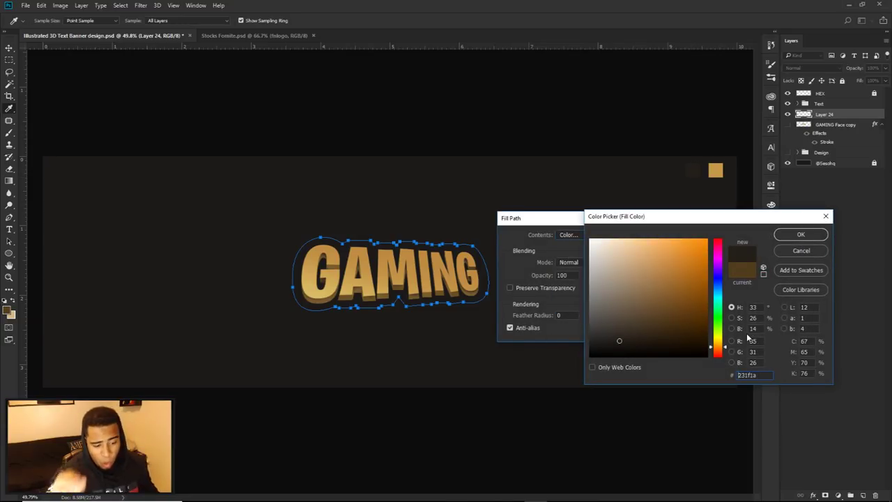
pyautogui.click(800, 234)
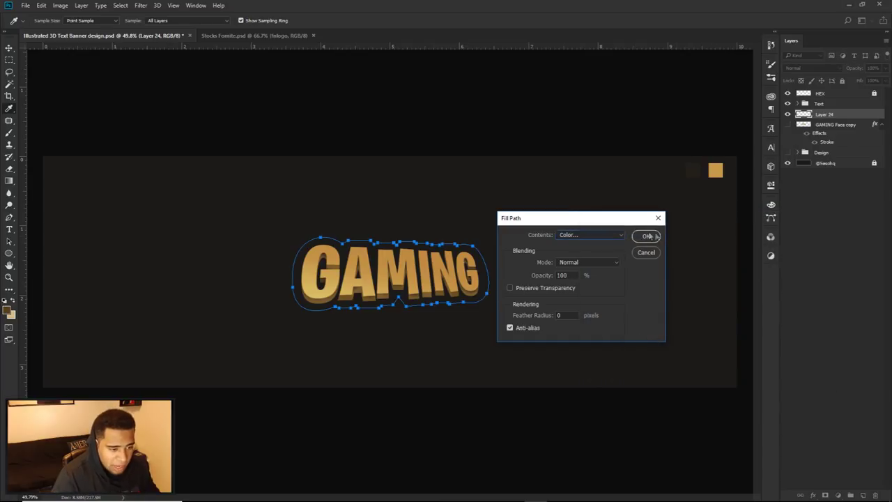
pyautogui.click(645, 235)
# Delete the pen path around the filled shape and return to the Move tool
pyautogui.press('p')
pyautogui.rightClick(540, 213)
pyautogui.click(558, 228)
pyautogui.press('v')
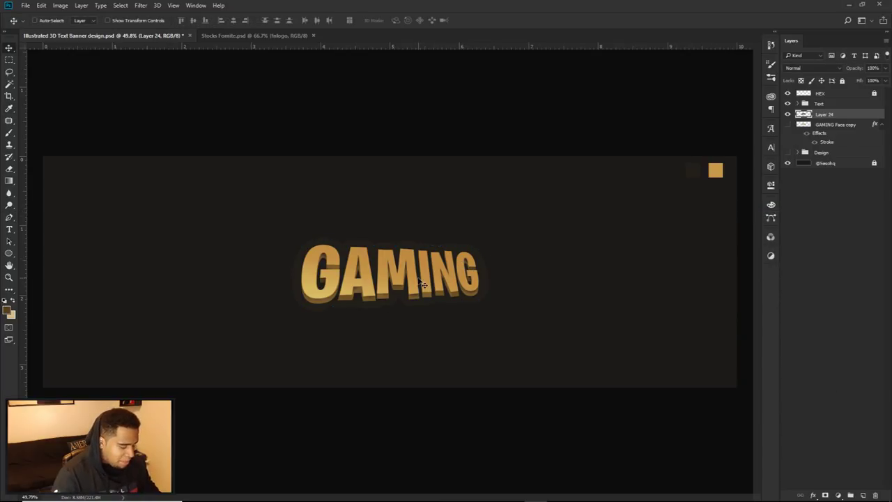
# Delete the hidden GAMING Face copy layer
pyautogui.scroll(4, 390, 275)
pyautogui.moveTo(392, 265); pyautogui.dragTo(427, 285)
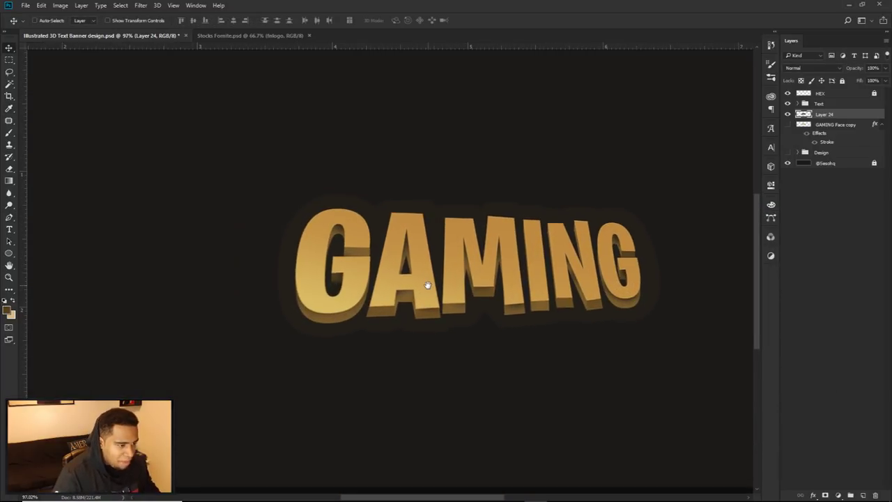
pyautogui.click(839, 126)
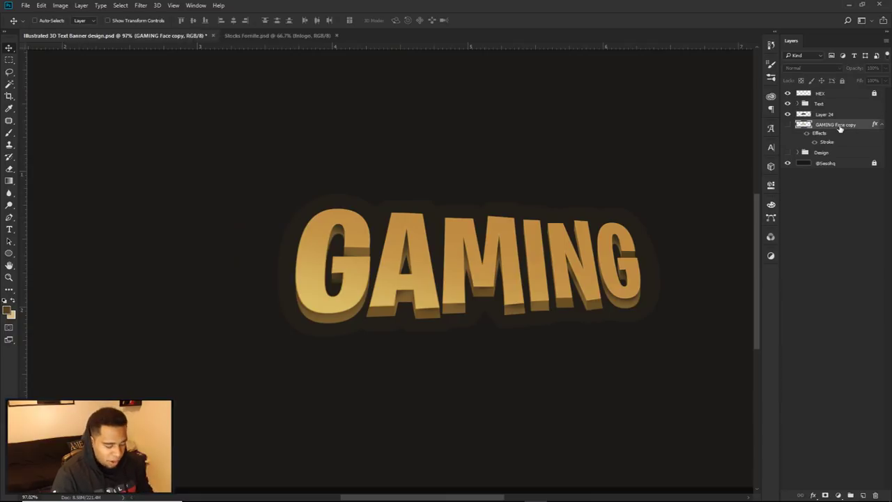
pyautogui.press('Delete')
# Toggle the filled backing layer's visibility to check it, and rename the layer as Plate
pyautogui.click(830, 116)
pyautogui.click(788, 115)
pyautogui.click(788, 114)
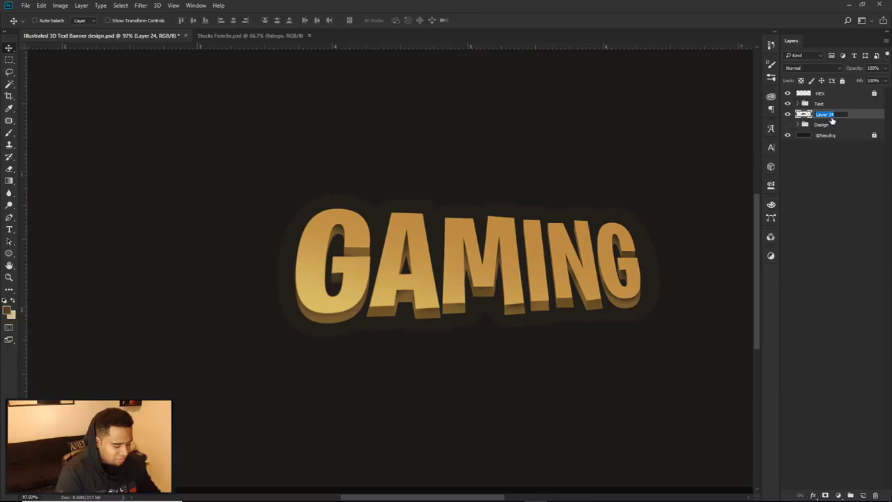
pyautogui.write('Plate')
pyautogui.press('Return')
# Duplicate the Plate layer and rename the copy as Plate Grad
pyautogui.hotkey('ctrl', 'j')
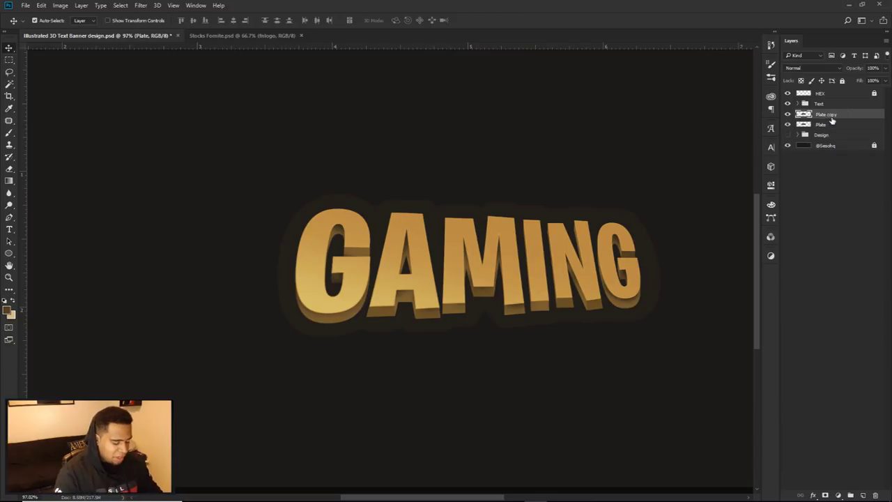
pyautogui.moveTo(842, 116)
pyautogui.mouseDown()
pyautogui.moveTo(835, 129)
pyautogui.moveTo(839, 111)
pyautogui.mouseUp()
pyautogui.doubleClick(829, 115)
pyautogui.click(827, 115)
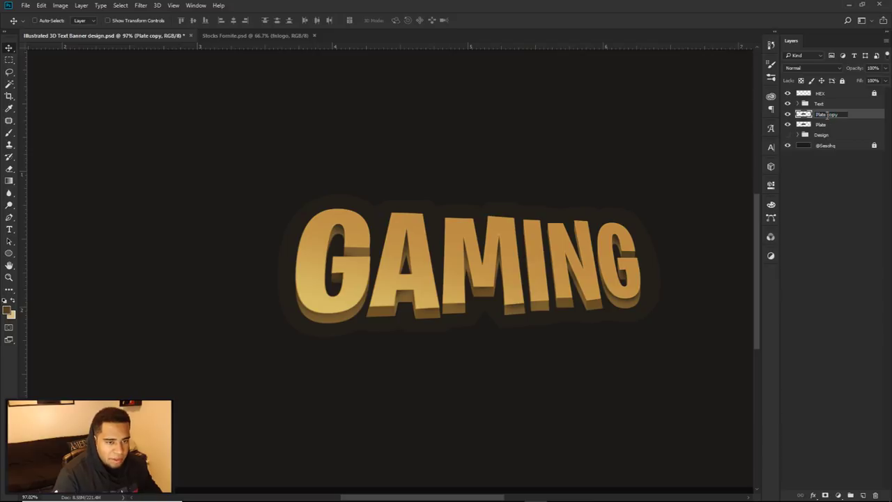
pyautogui.write('Plate Grad')
pyautogui.press('Return')
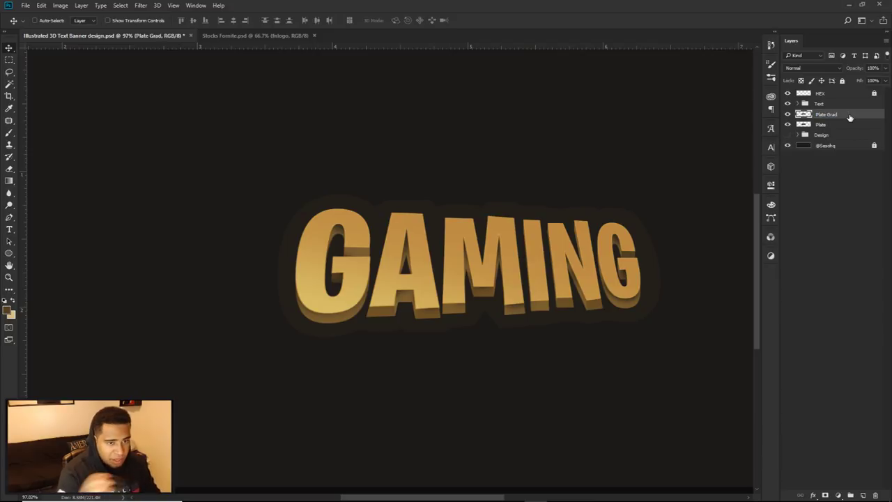
# Set the Plate Grad layer's fill to 0% and add a Gradient Overlay in Normal blend mode at full opacity
pyautogui.click(886, 82)
pyautogui.doubleClick(857, 116)
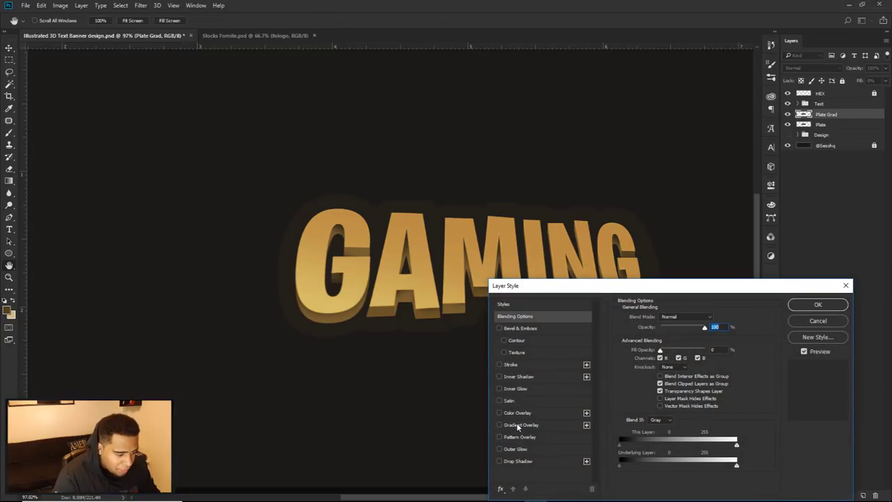
pyautogui.click(516, 422)
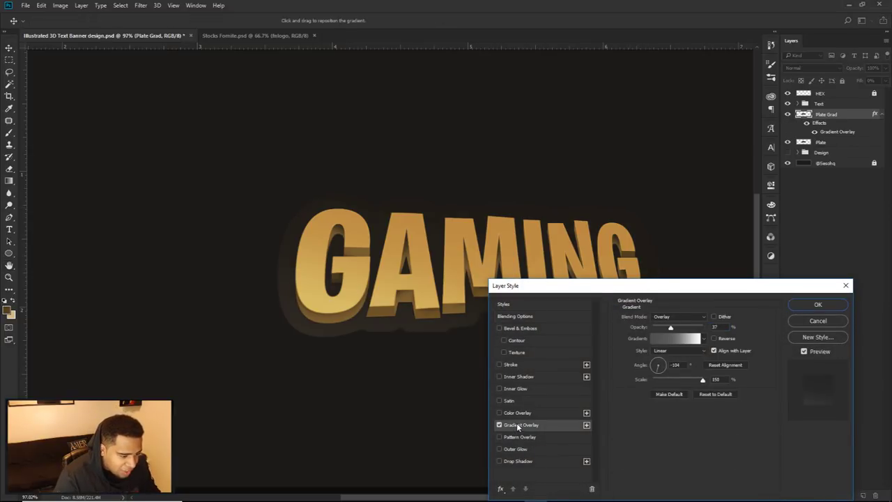
pyautogui.click(673, 319)
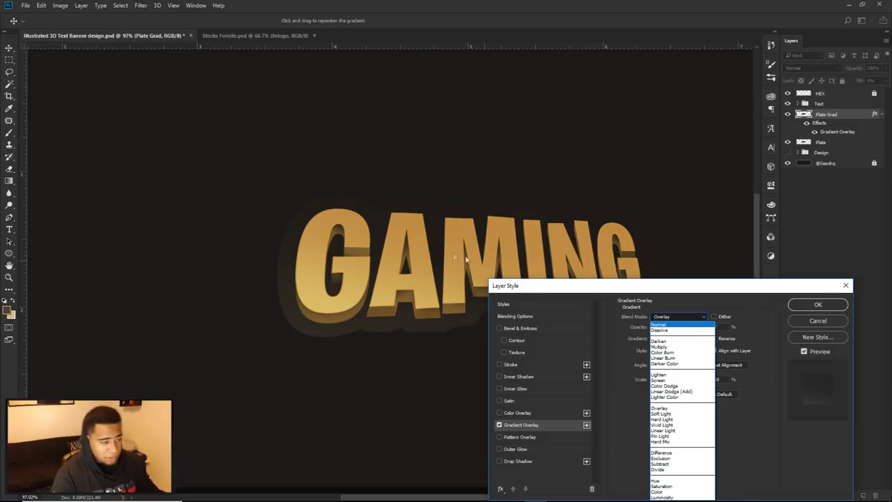
pyautogui.click(664, 324)
pyautogui.moveTo(671, 328); pyautogui.dragTo(741, 330)
# Check the overlay gradient's stop colours, setting the middle stop to 6b6969 between the 4f4f4f and ffffff end stops
pyautogui.click(672, 338)
pyautogui.doubleClick(524, 339)
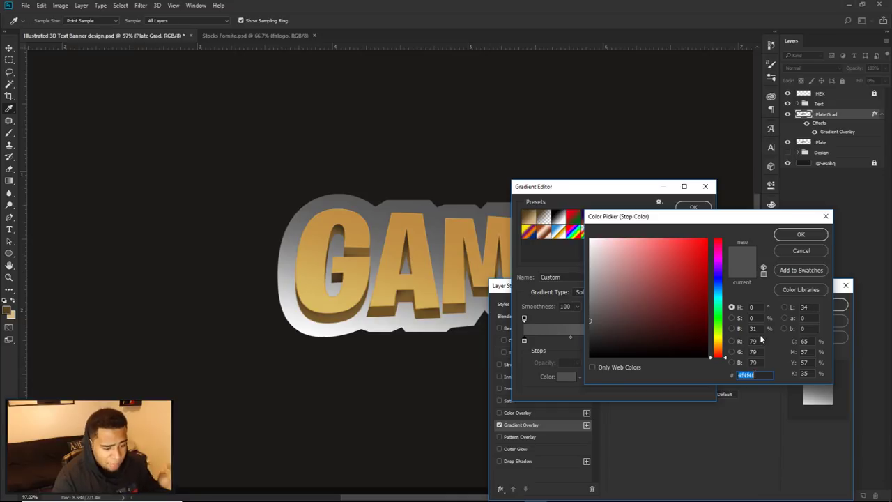
pyautogui.click(801, 234)
pyautogui.doubleClick(617, 340)
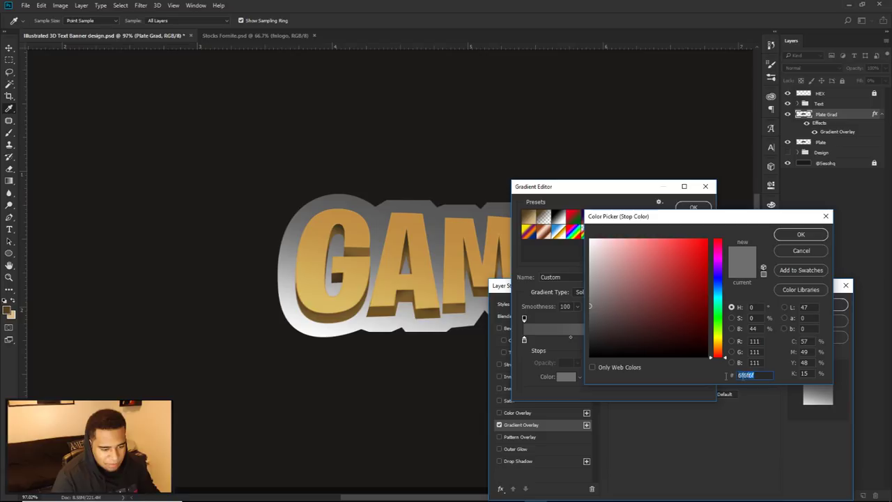
pyautogui.click(589, 305)
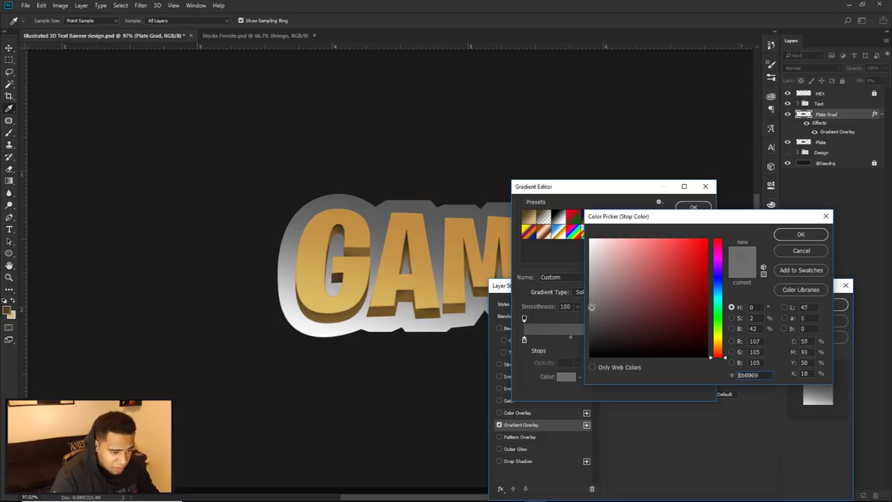
pyautogui.click(800, 235)
pyautogui.doubleClick(702, 340)
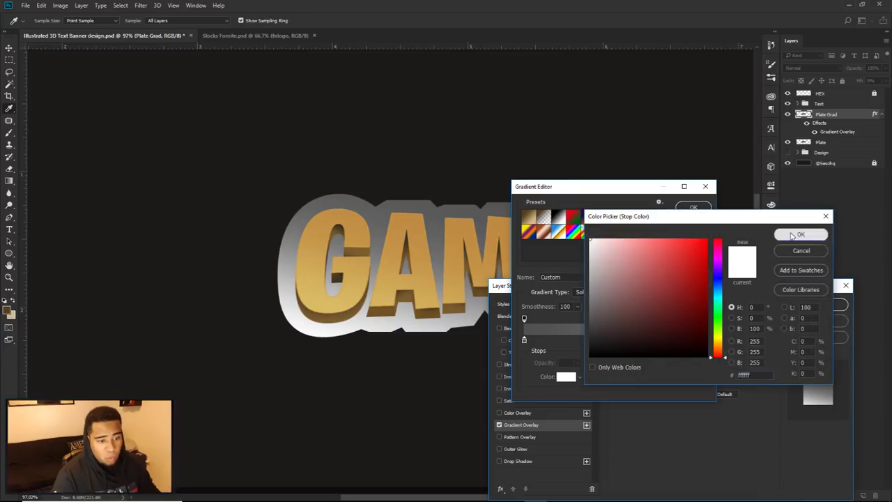
# Set the end colour stop of the Plate Grad gradient overlay to light grey d2cccc and apply the layer style
pyautogui.click(801, 235)
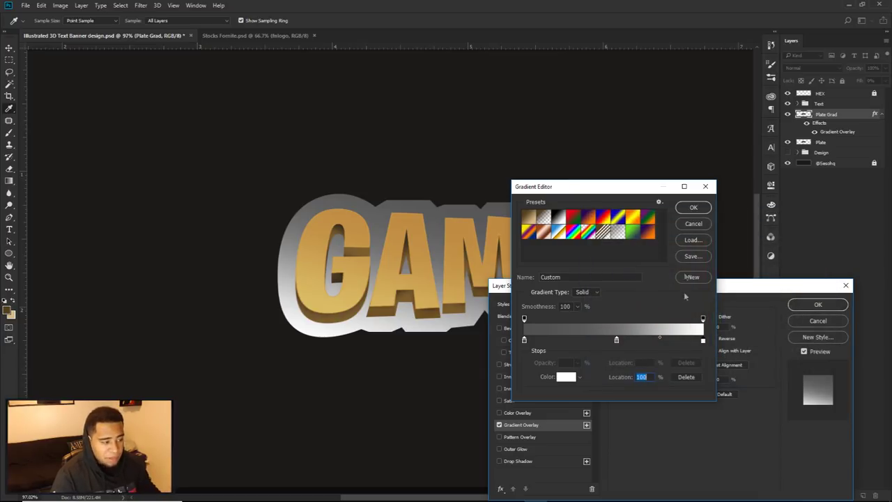
pyautogui.doubleClick(702, 341)
pyautogui.moveTo(604, 260); pyautogui.dragTo(592, 256)
pyautogui.click(289, 298)
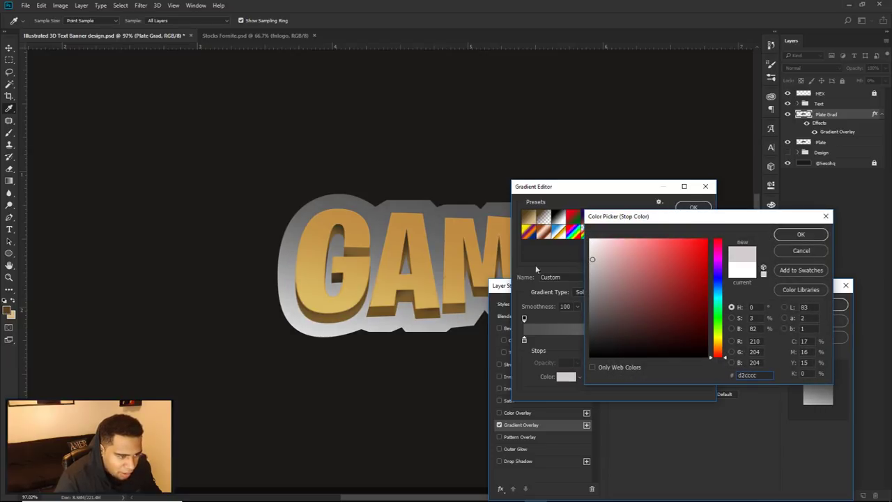
pyautogui.click(798, 235)
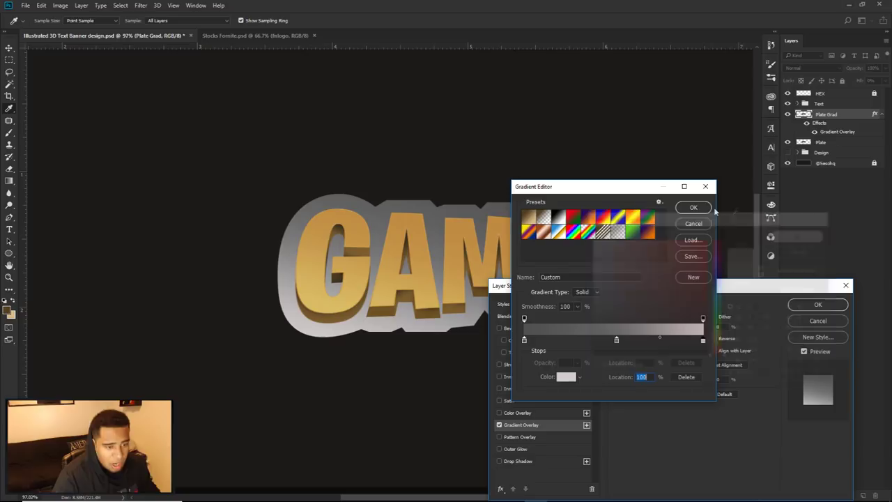
pyautogui.click(694, 207)
pyautogui.click(812, 307)
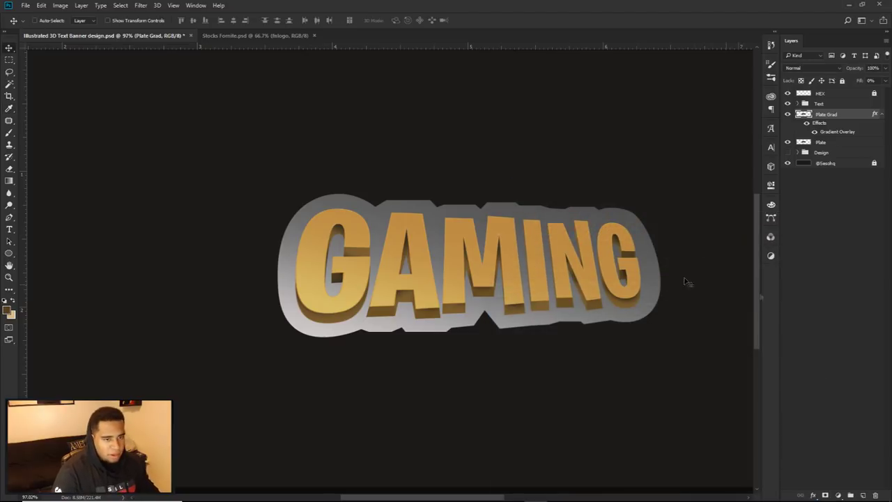
# Rasterize the layer style of the Plate Grad layer, then undo the test move
pyautogui.click(882, 114)
pyautogui.rightClick(836, 113)
pyautogui.click(755, 214)
pyautogui.moveTo(643, 182); pyautogui.dragTo(617, 162)
pyautogui.hotkey('ctrl', 'z')
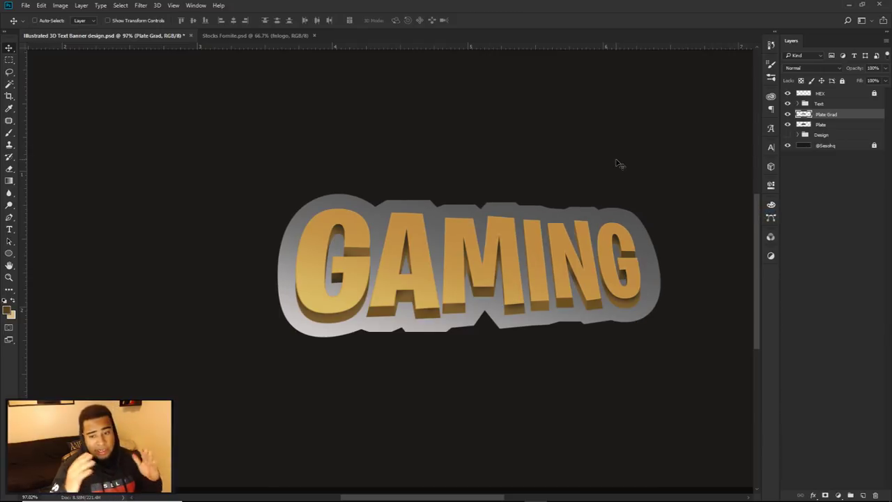
pyautogui.click(121, 5)
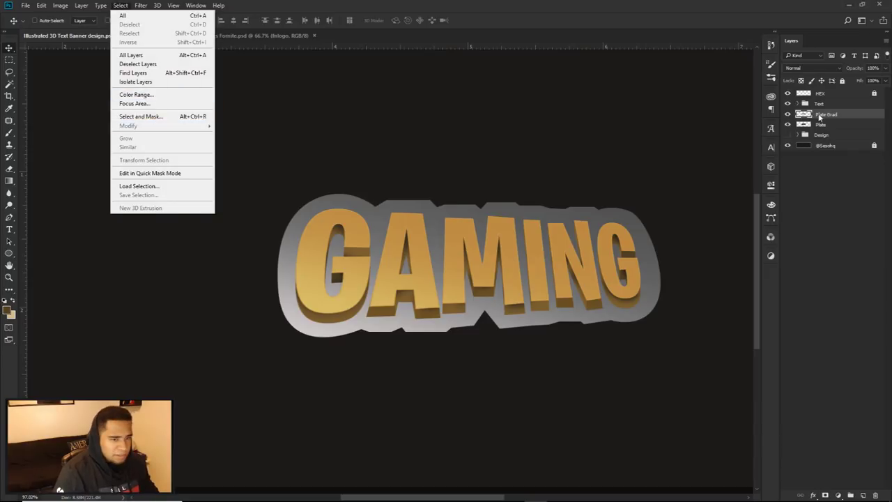
pyautogui.click(809, 117)
pyautogui.keyDown('ctrl'); pyautogui.click(806, 116); pyautogui.keyUp('ctrl')
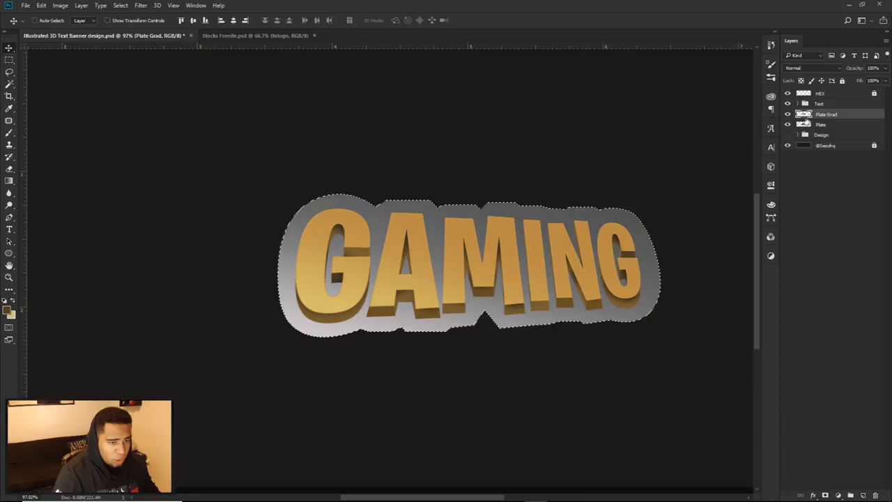
pyautogui.click(788, 114)
pyautogui.click(788, 115)
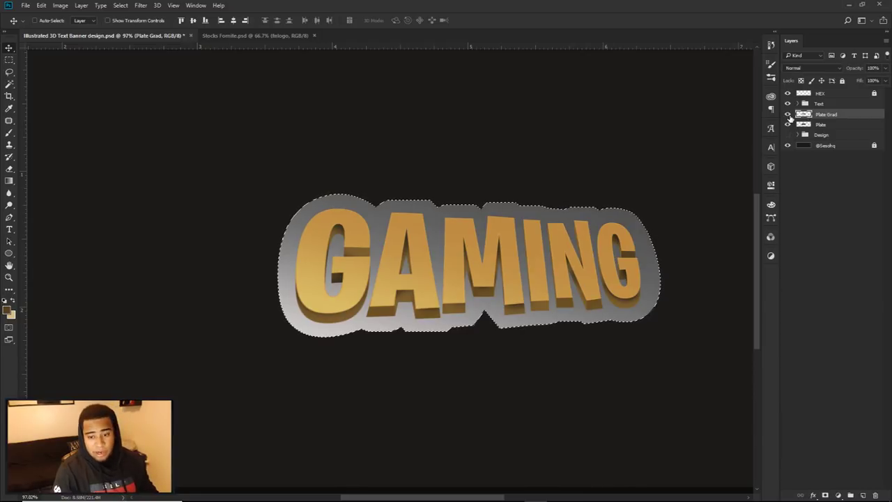
pyautogui.hotkey('ctrl', 'd')
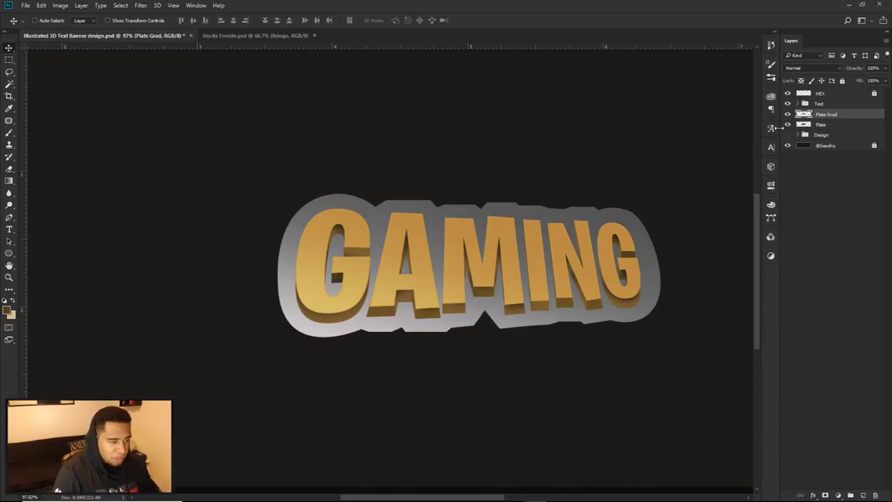
# Load the Plate Grad layer's shape as a selection and contract it inward from the plate edge
pyautogui.keyDown('ctrl'); pyautogui.click(803, 116); pyautogui.keyUp('ctrl')
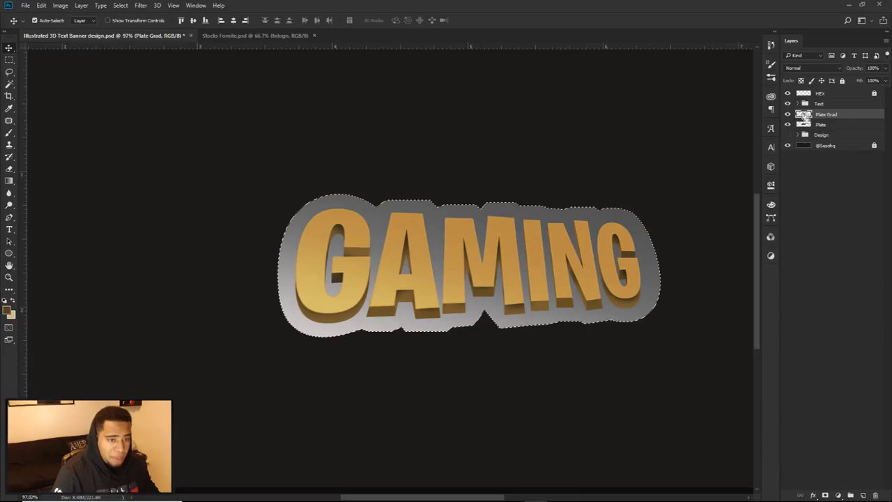
pyautogui.click(120, 5)
pyautogui.moveTo(139, 125)
pyautogui.click(255, 152)
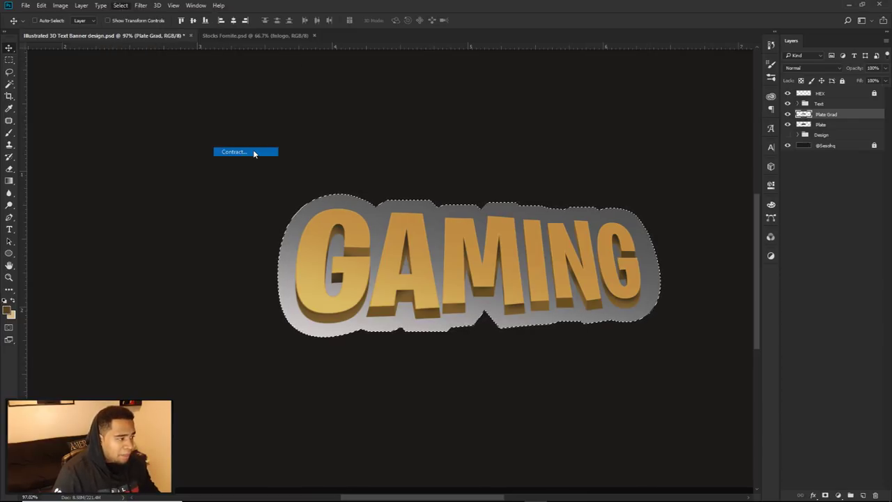
pyautogui.click(492, 165)
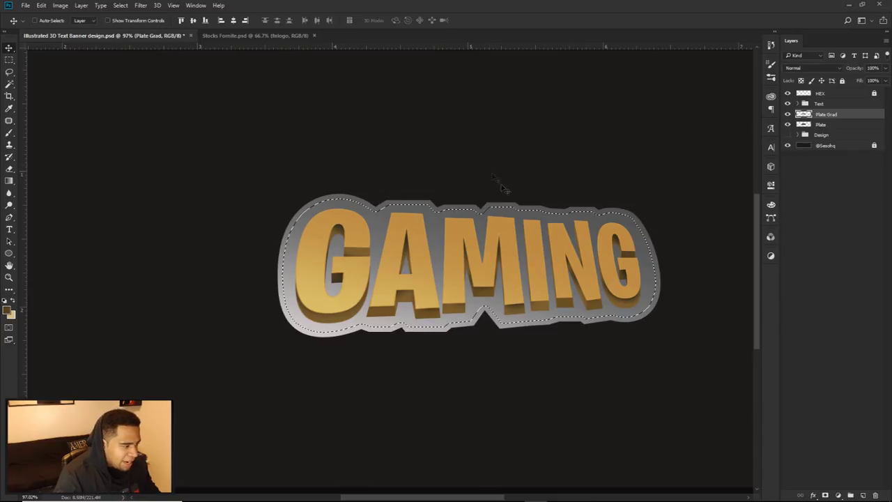
# Delete the selected interior of the Plate Grad layer to leave only a rim, and clear the selection
pyautogui.scroll(3, 464, 212)
pyautogui.scroll(5, 464, 212)
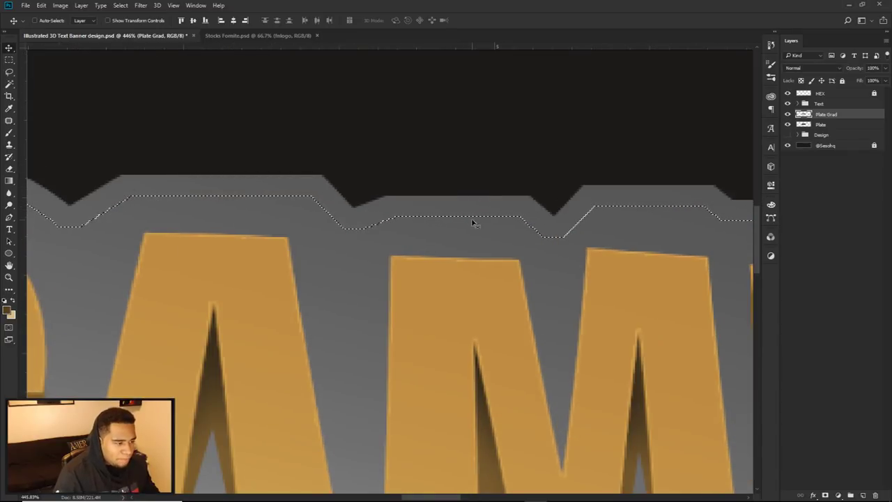
pyautogui.scroll(-5, 516, 239)
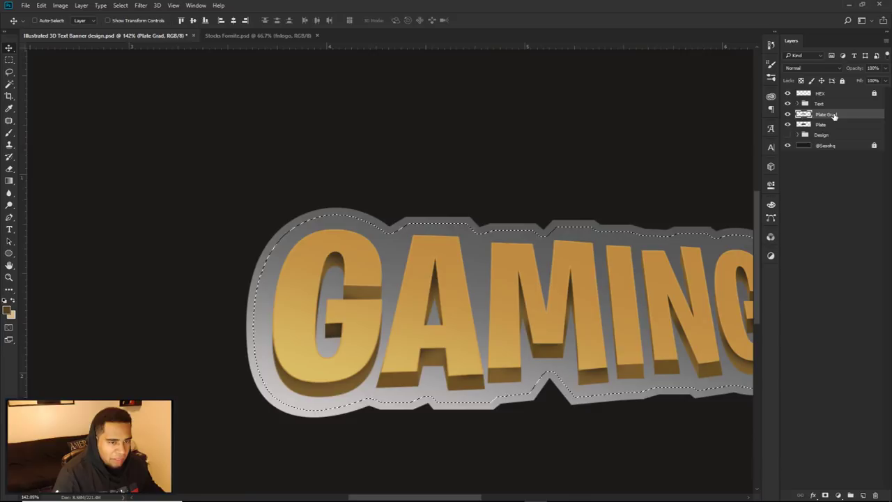
pyautogui.press('Delete')
pyautogui.hotkey('ctrl', 'd')
pyautogui.scroll(-3, 494, 289)
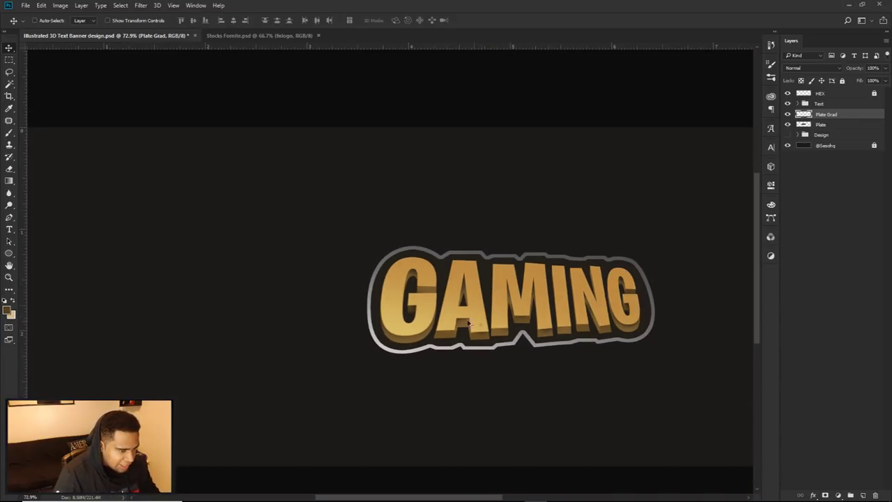
pyautogui.scroll(2, 474, 296)
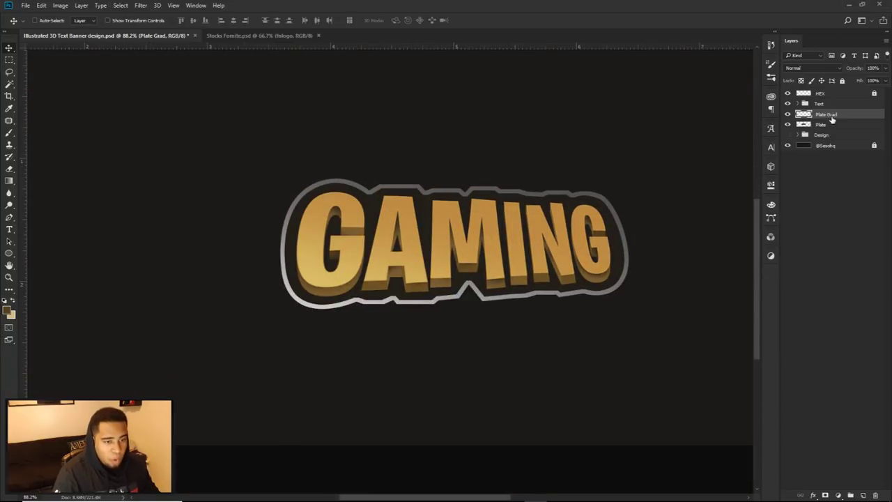
# Try a shifted-down duplicate of the Plate Grad rim beneath the Plate layer, with its inside filled in the brown foreground colour
pyautogui.moveTo(846, 116); pyautogui.dragTo(842, 132)
pyautogui.moveTo(535, 221); pyautogui.dragTo(531, 235)
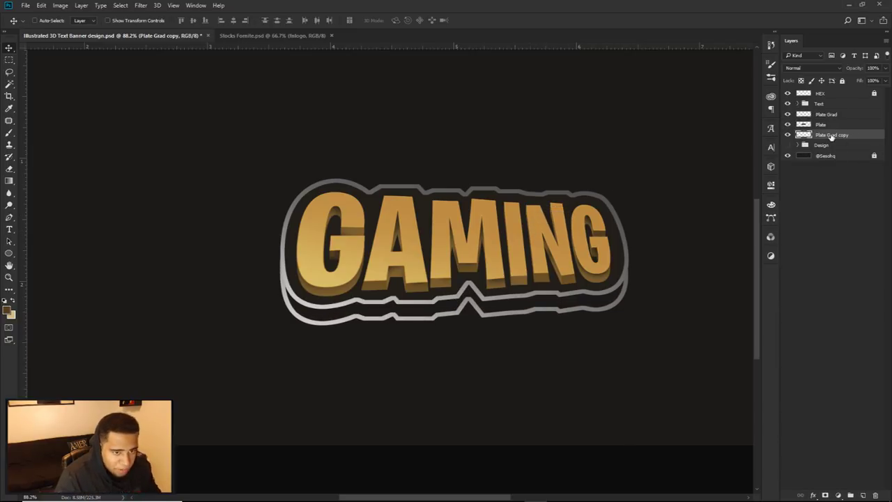
pyautogui.keyDown('ctrl'); pyautogui.click(804, 136); pyautogui.keyUp('ctrl')
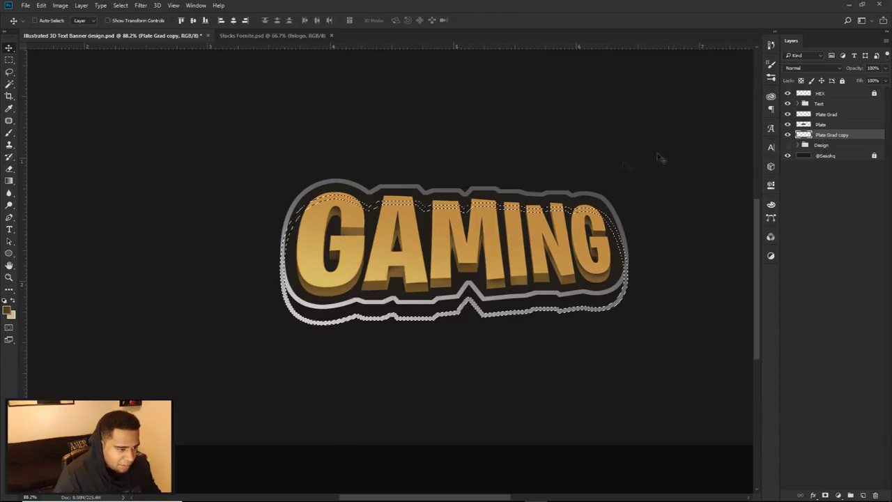
pyautogui.click(549, 287)
pyautogui.hotkey('alt', 'BackSpace')
pyautogui.hotkey('ctrl', 'd')
# Turn the Plate Grad copy's fill black with Hue/Saturation by setting Lightness to -100
pyautogui.hotkey('ctrl', 'u')
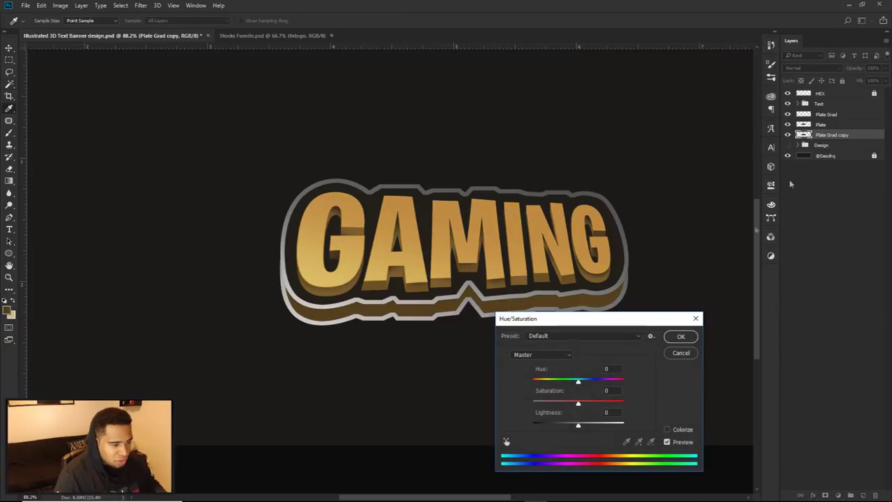
pyautogui.moveTo(598, 426); pyautogui.dragTo(465, 430)
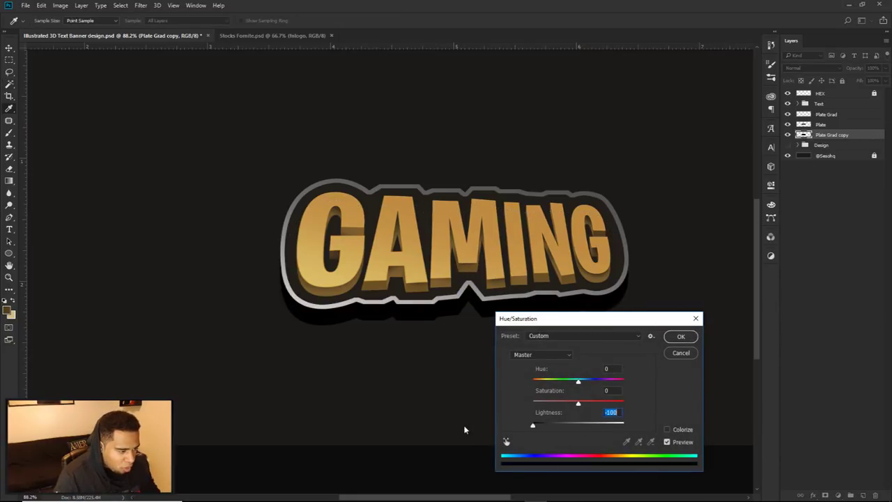
pyautogui.click(680, 336)
# Add a Normal-mode black Color Overlay at 100% opacity to the Plate Grad copy layer
pyautogui.press('w')
pyautogui.scroll(5, 393, 317)
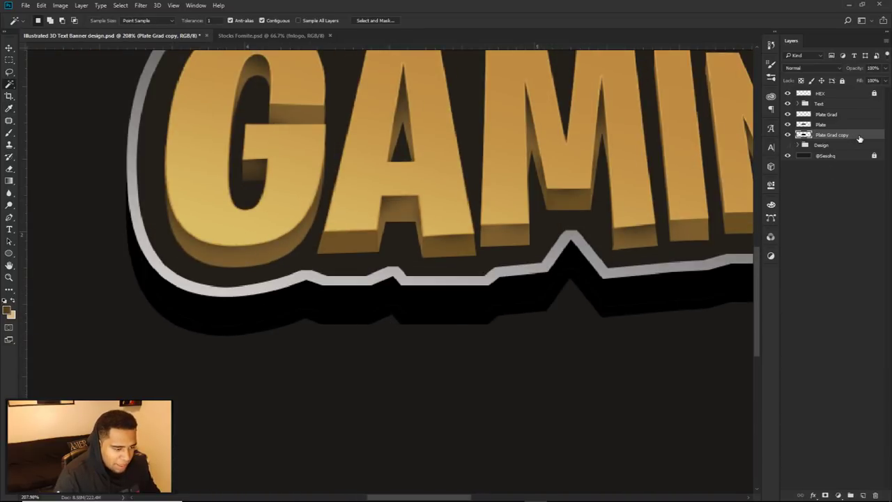
pyautogui.doubleClick(859, 139)
pyautogui.click(527, 413)
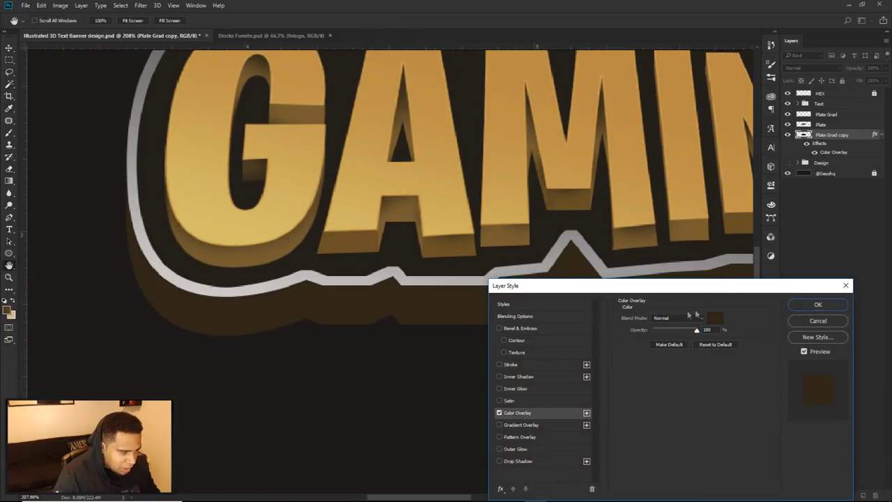
pyautogui.click(715, 318)
pyautogui.moveTo(643, 335); pyautogui.dragTo(490, 392)
pyautogui.click(798, 237)
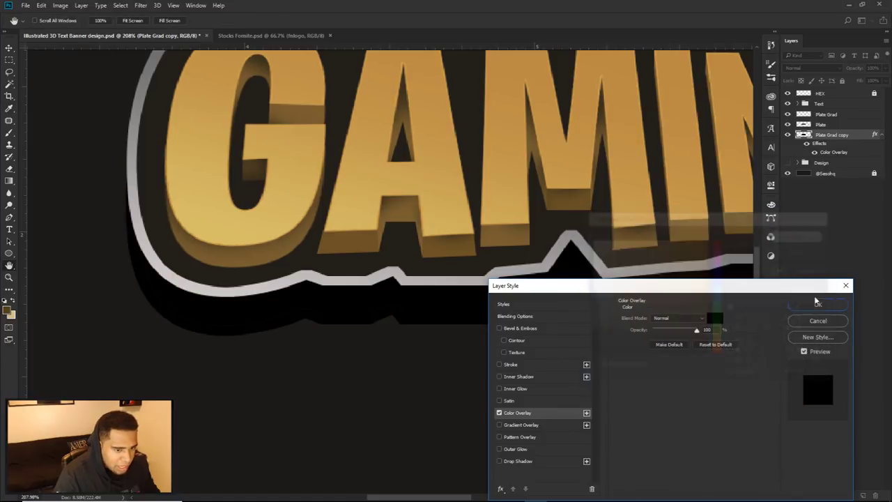
pyautogui.click(817, 305)
# Discard the offset Plate Grad copy by deleting its layer
pyautogui.scroll(-5, 593, 322)
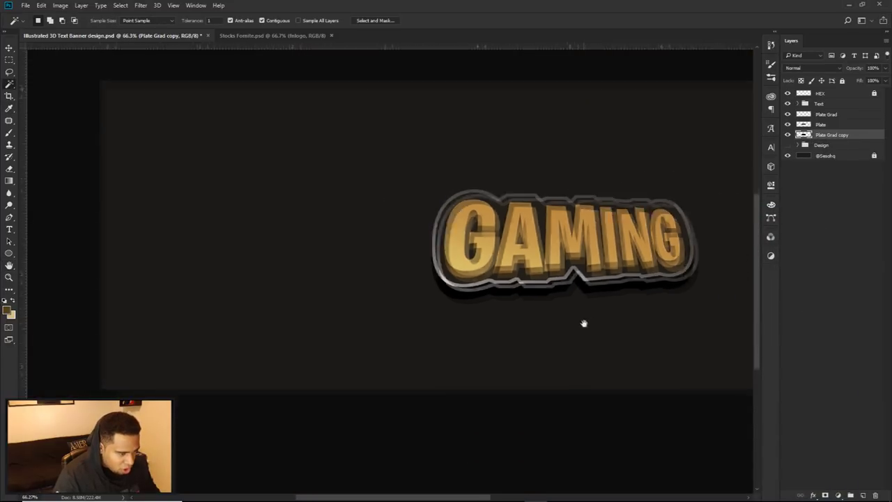
pyautogui.scroll(5, 584, 301)
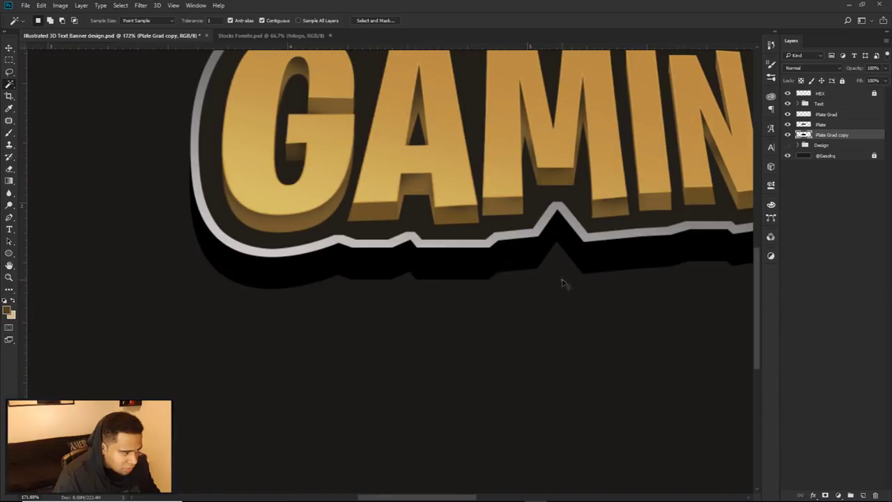
pyautogui.hotkey('ctrl', 'z')
pyautogui.press('Delete')
# Duplicate the Plate layer directly beneath the original and shift the copy slightly downward as a drop edge
pyautogui.click(820, 126)
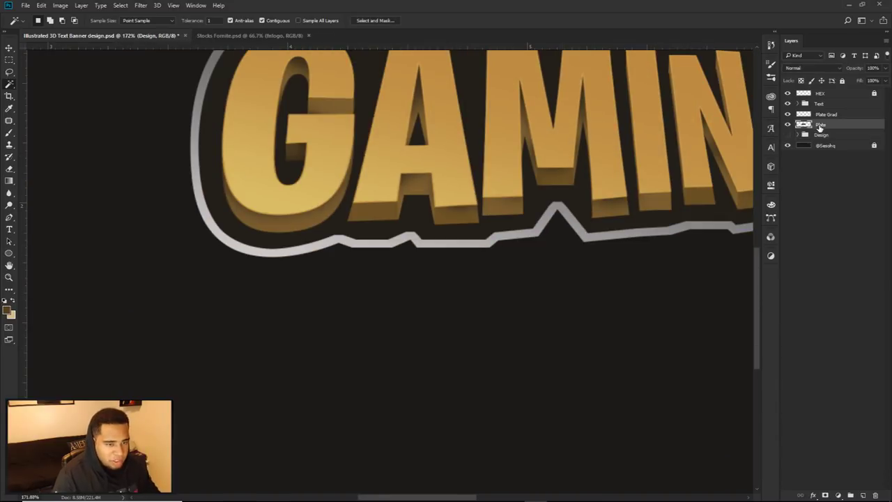
pyautogui.press('v')
pyautogui.scroll(-2, 586, 216)
pyautogui.moveTo(586, 175); pyautogui.dragTo(584, 195)
pyautogui.moveTo(641, 209); pyautogui.dragTo(590, 218)
pyautogui.moveTo(828, 126); pyautogui.dragTo(824, 139)
# Rename the duplicated plate layer as Drop Plate
pyautogui.doubleClick(824, 135)
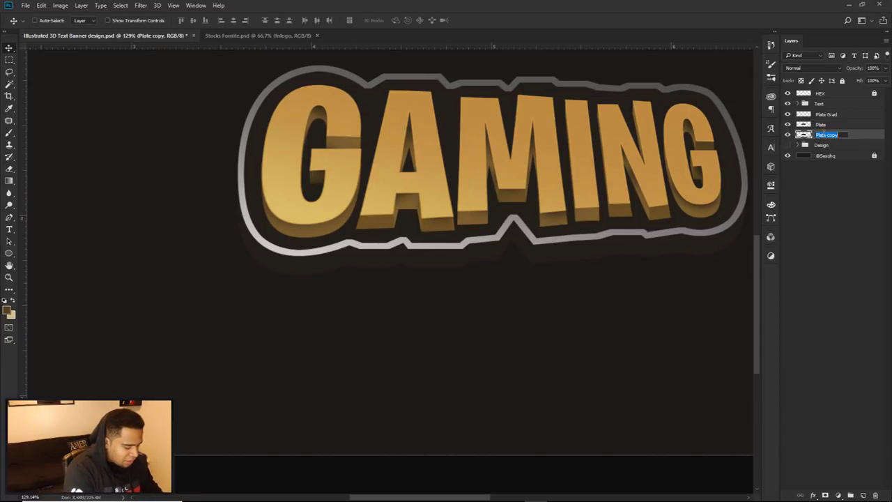
pyautogui.write('Drop')
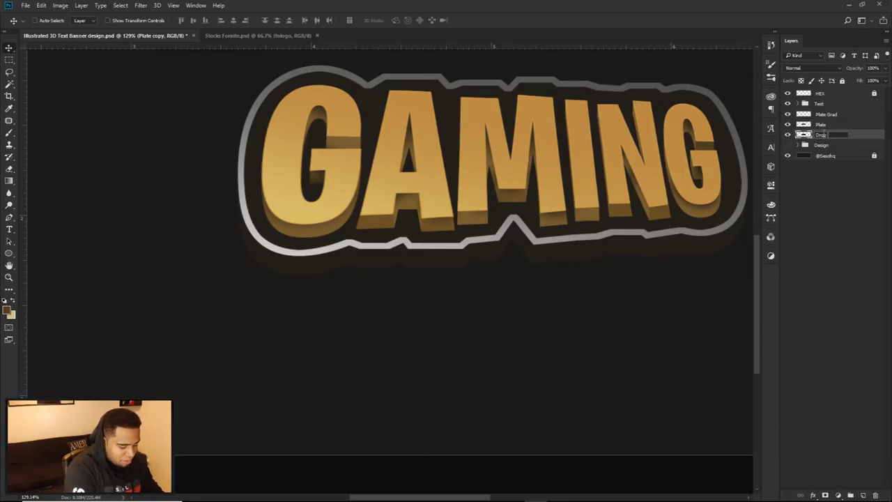
pyautogui.write(' Plate')
pyautogui.press('Return')
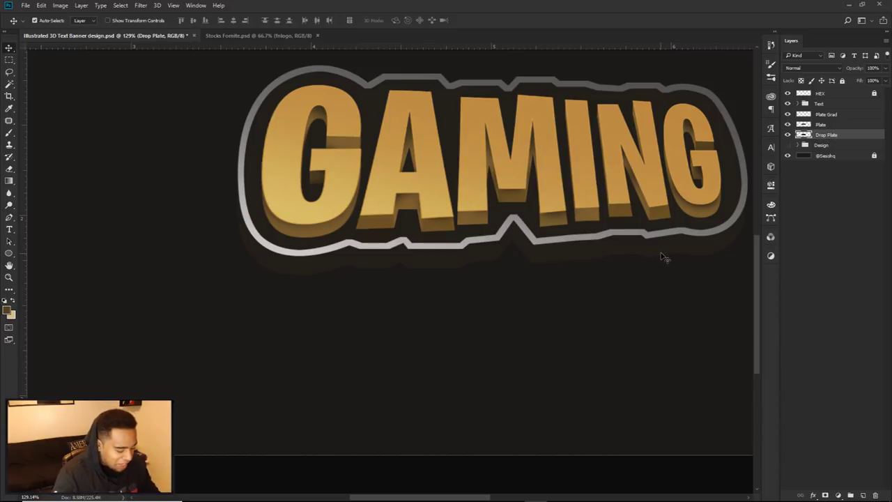
# Darken the Drop Plate layer with Hue/Saturation by setting Lightness to -40
pyautogui.hotkey('ctrl', 'u')
pyautogui.moveTo(579, 318); pyautogui.dragTo(550, 278)
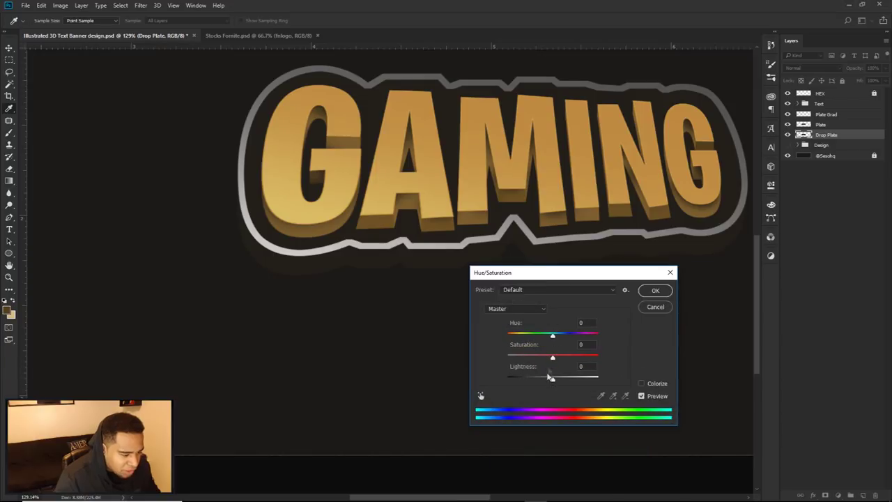
pyautogui.moveTo(551, 380); pyautogui.dragTo(534, 380)
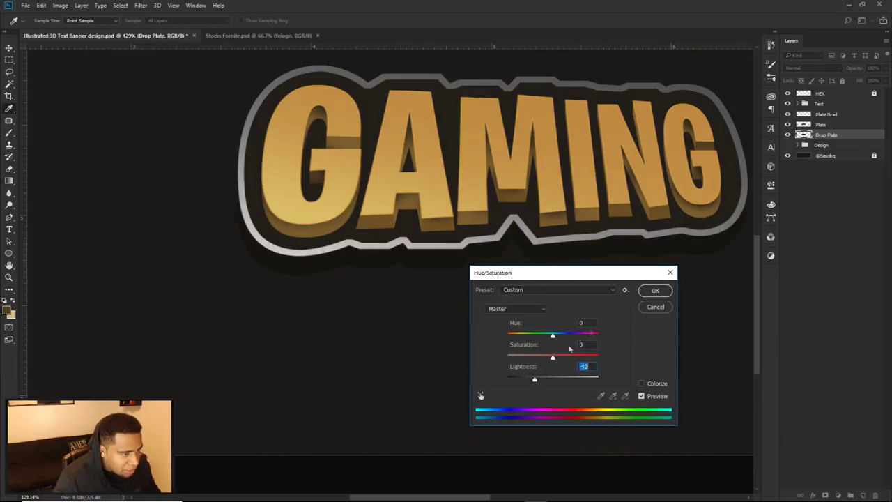
pyautogui.click(654, 291)
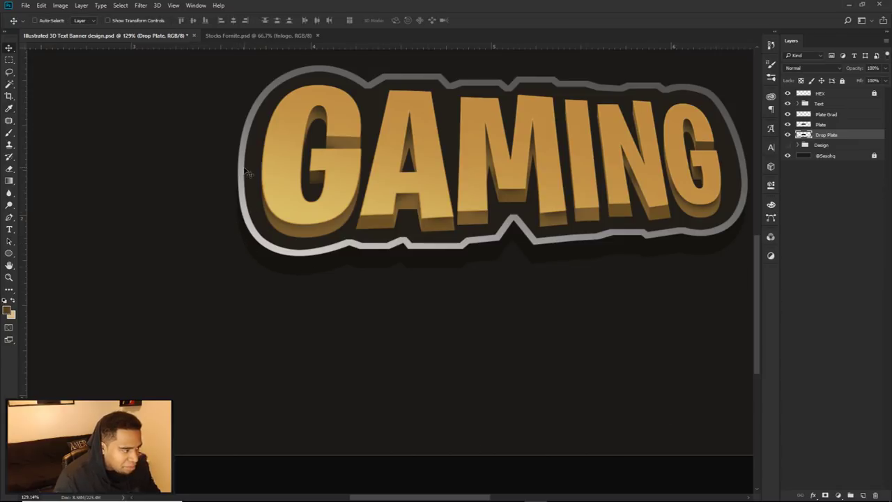
# Group the Text folder with the Plate Grad, Plate and Drop Plate layers
pyautogui.scroll(-8, 652, 261)
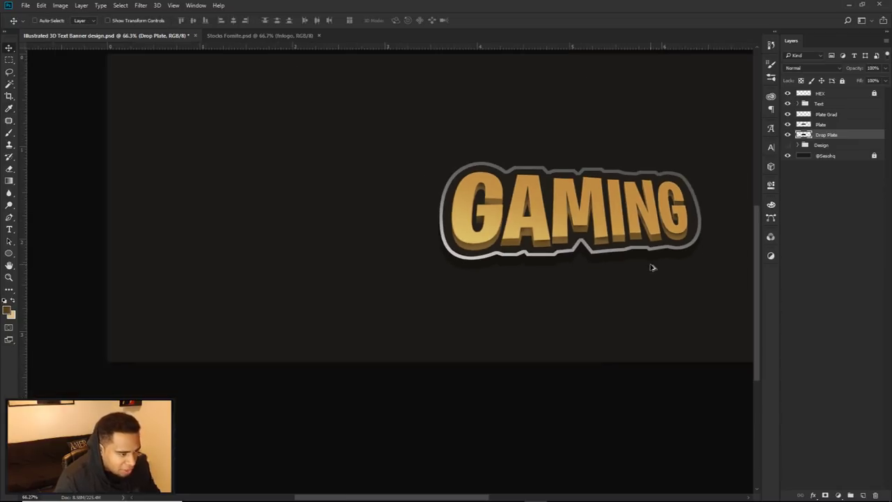
pyautogui.scroll(-1, 653, 266)
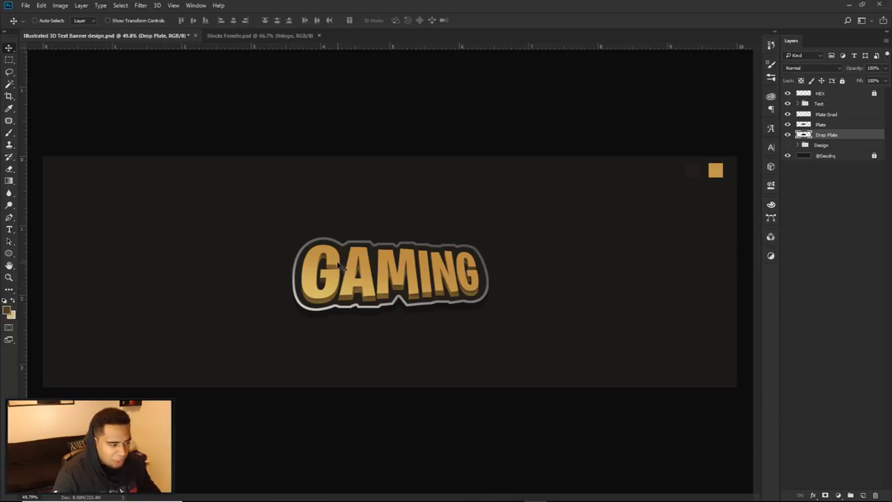
pyautogui.keyDown('shift'); pyautogui.click(833, 104); pyautogui.keyUp('shift')
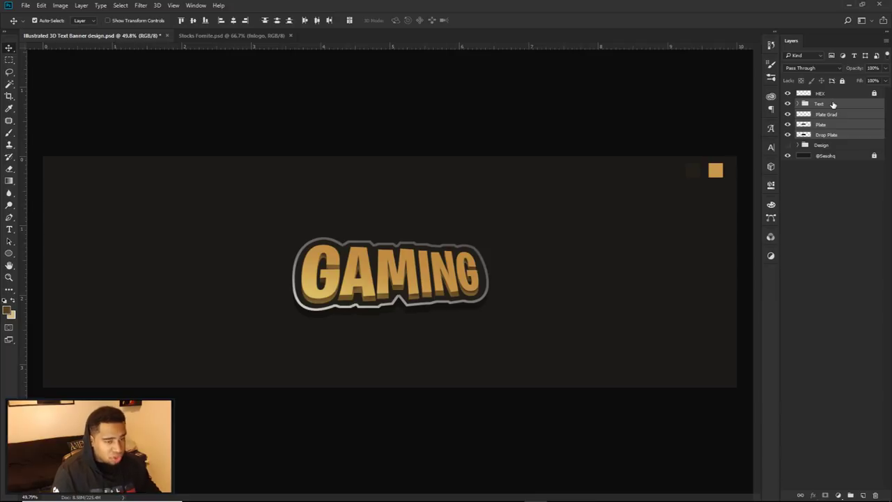
pyautogui.hotkey('ctrl', 'g')
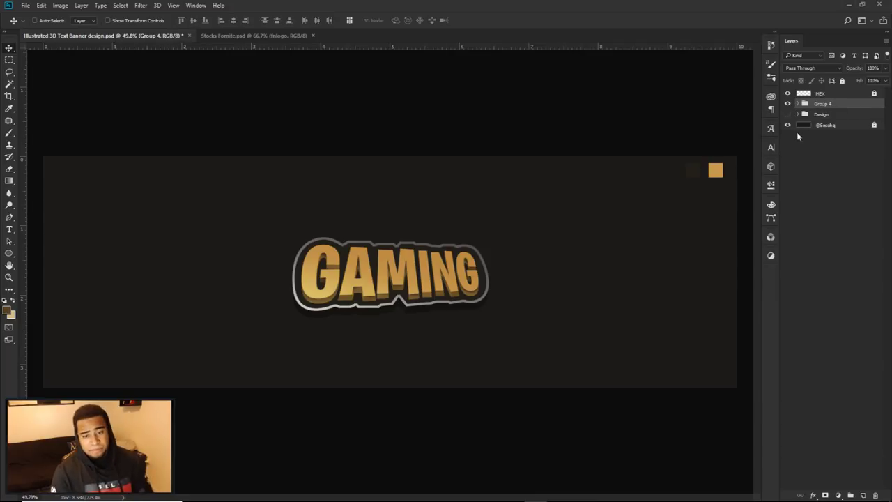
# Add a new empty layer above the text and plate group and clip it to the group
pyautogui.click(851, 493)
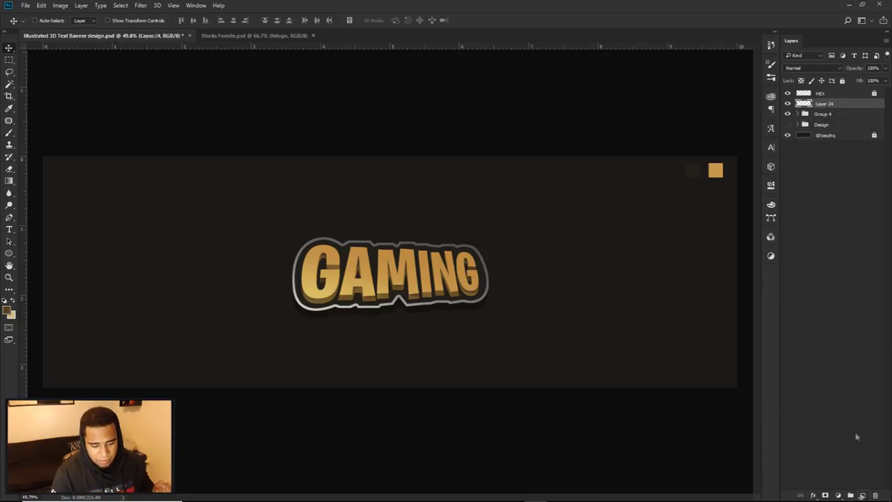
pyautogui.rightClick(833, 104)
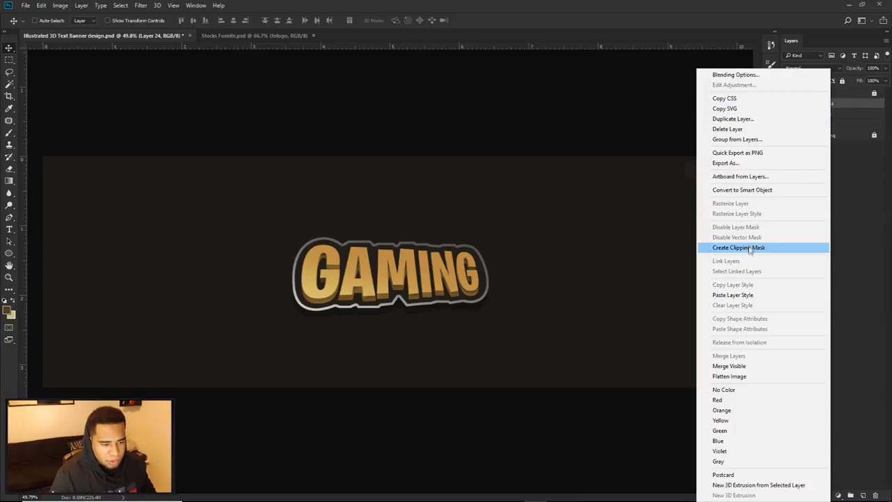
pyautogui.click(753, 251)
# Paint soft orange glow spots sampled from the lettering over parts of the GAMING letters and plate on the clipped layer
pyautogui.press('b')
pyautogui.scroll(4, 407, 256)
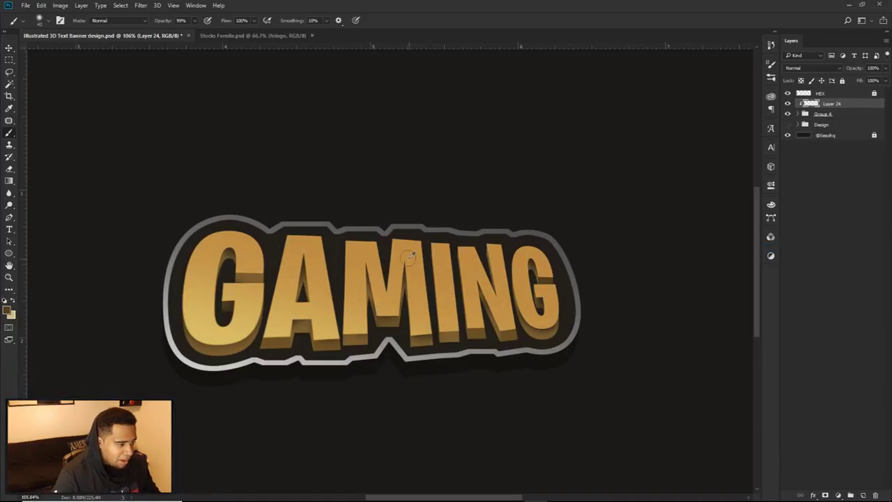
pyautogui.keyDown('alt'); pyautogui.click(421, 293); pyautogui.keyUp('alt')
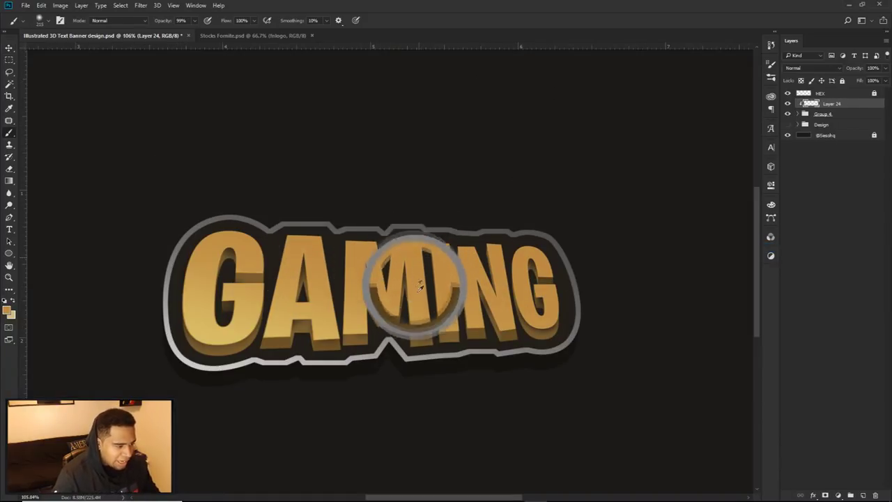
pyautogui.moveTo(412, 295)
pyautogui.mouseDown()
pyautogui.moveTo(424, 296)
pyautogui.moveTo(415, 338)
pyautogui.mouseUp()
pyautogui.moveTo(414, 269)
pyautogui.mouseDown()
pyautogui.moveTo(422, 269)
pyautogui.moveTo(418, 281)
pyautogui.moveTo(437, 271)
pyautogui.mouseUp()
pyautogui.click(478, 227)
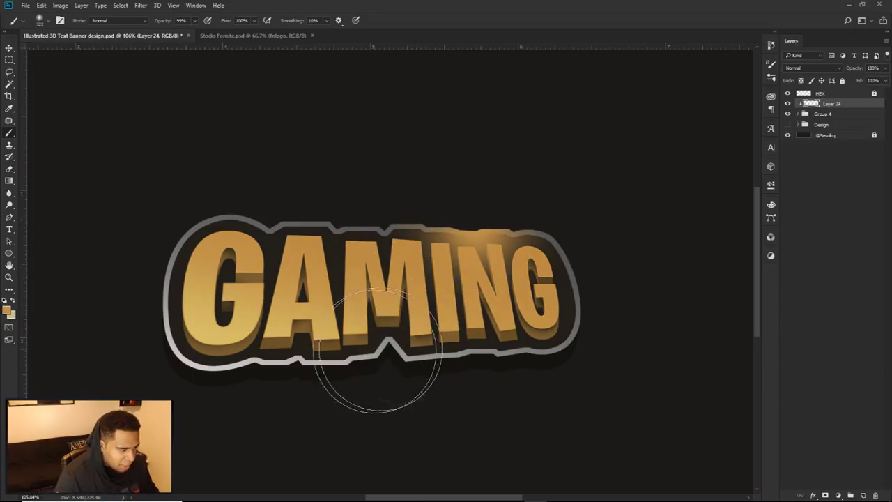
pyautogui.click(354, 369)
pyautogui.click(233, 278)
pyautogui.press('[')
pyautogui.press('[')
pyautogui.press('[')
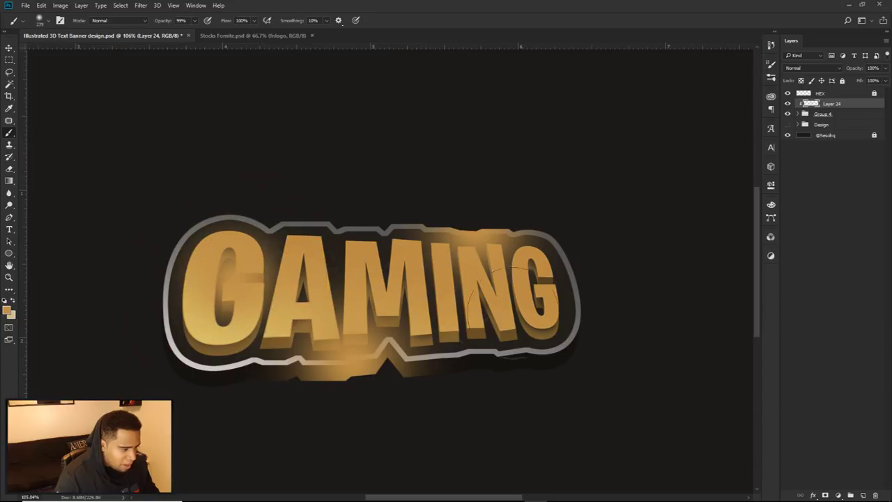
pyautogui.click(544, 326)
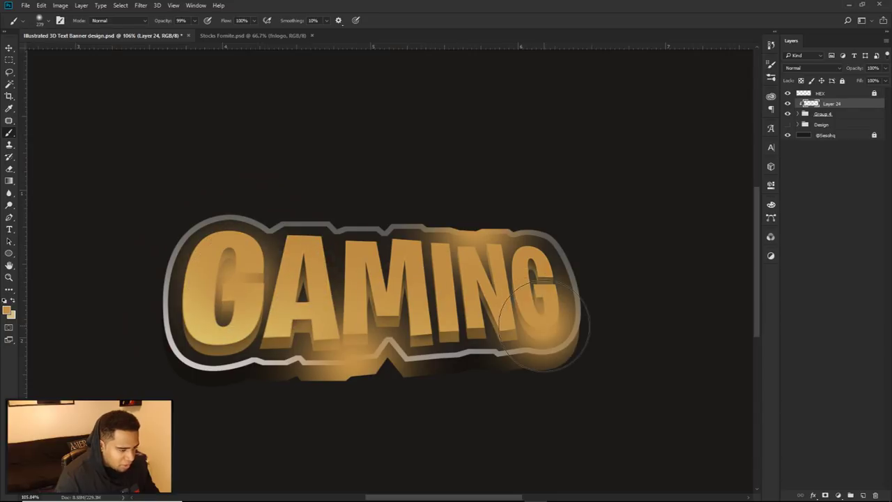
# Set the glow layer's blend mode to Linear Dodge (Add) and its opacity to 45%
pyautogui.click(802, 68)
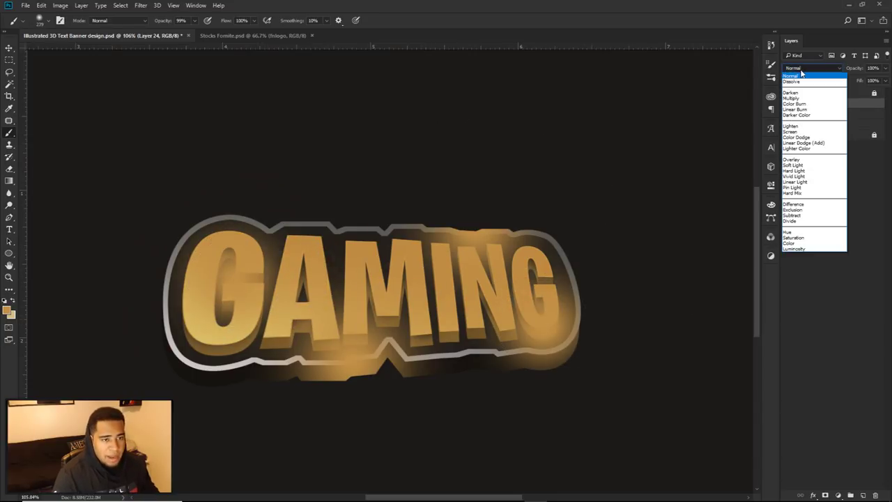
pyautogui.click(802, 142)
pyautogui.click(886, 67)
pyautogui.moveTo(884, 81); pyautogui.dragTo(862, 81)
# Erase the orange glow where it spills over the plate's rim and the drop plate
pyautogui.press('e')
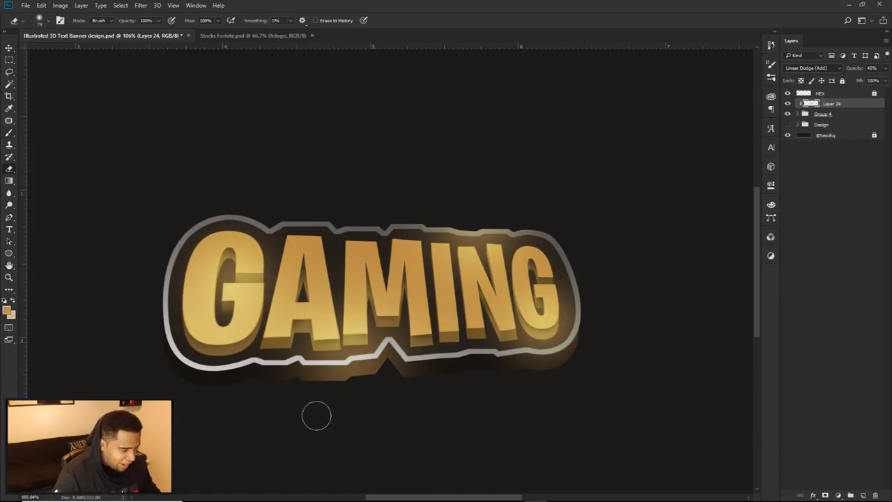
pyautogui.moveTo(318, 419)
pyautogui.mouseDown()
pyautogui.moveTo(410, 401)
pyautogui.moveTo(415, 414)
pyautogui.moveTo(493, 413)
pyautogui.moveTo(554, 401)
pyautogui.moveTo(471, 400)
pyautogui.moveTo(605, 373)
pyautogui.moveTo(544, 410)
pyautogui.moveTo(608, 330)
pyautogui.moveTo(588, 387)
pyautogui.moveTo(630, 277)
pyautogui.moveTo(559, 195)
pyautogui.moveTo(348, 179)
pyautogui.moveTo(199, 183)
pyautogui.mouseUp()
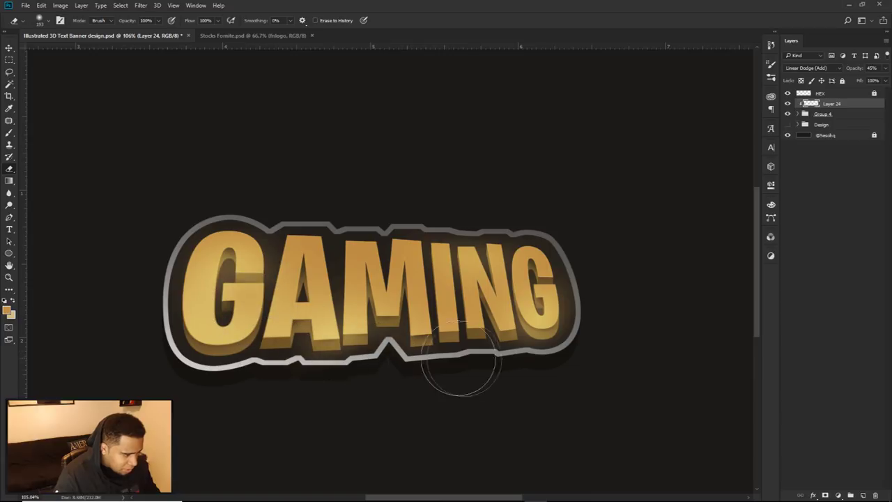
pyautogui.scroll(-3, 510, 443)
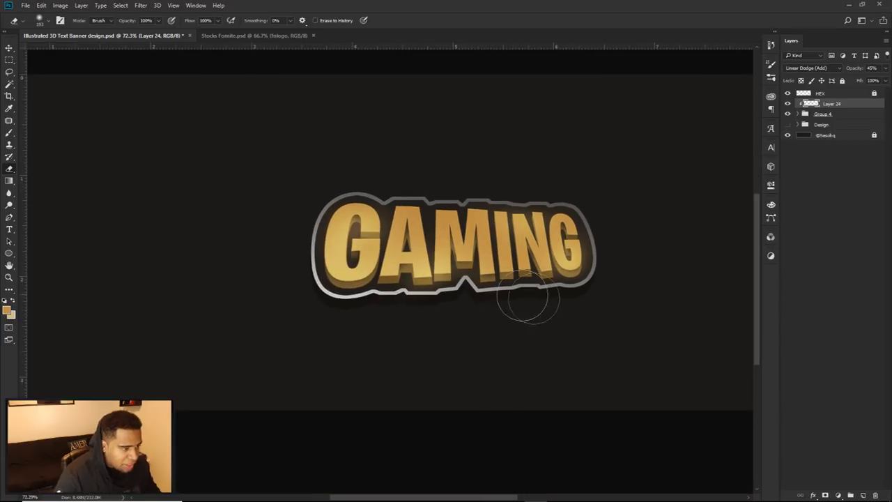
pyautogui.scroll(4, 506, 285)
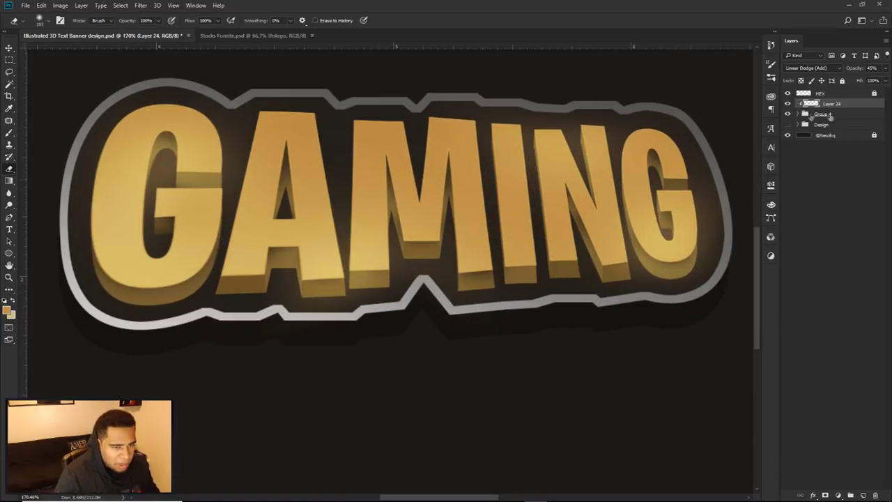
# Apply a diagonal-stripe Pattern Overlay to the Plate layer inside the group
pyautogui.click(800, 113)
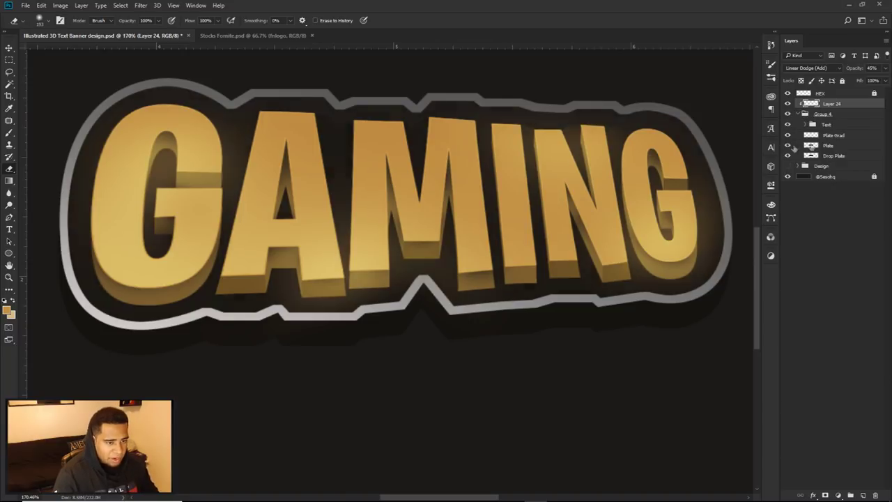
pyautogui.doubleClick(860, 145)
pyautogui.click(521, 436)
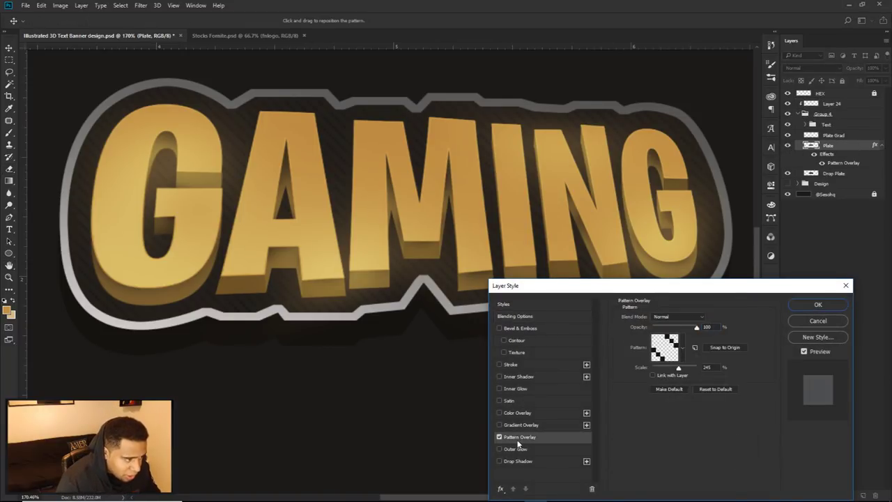
pyautogui.click(817, 305)
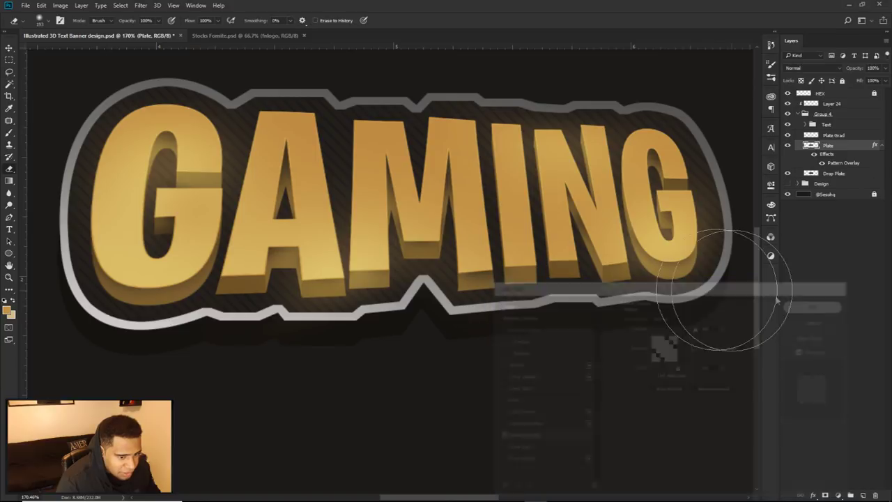
pyautogui.scroll(-5, 644, 306)
pyautogui.scroll(-1, 635, 312)
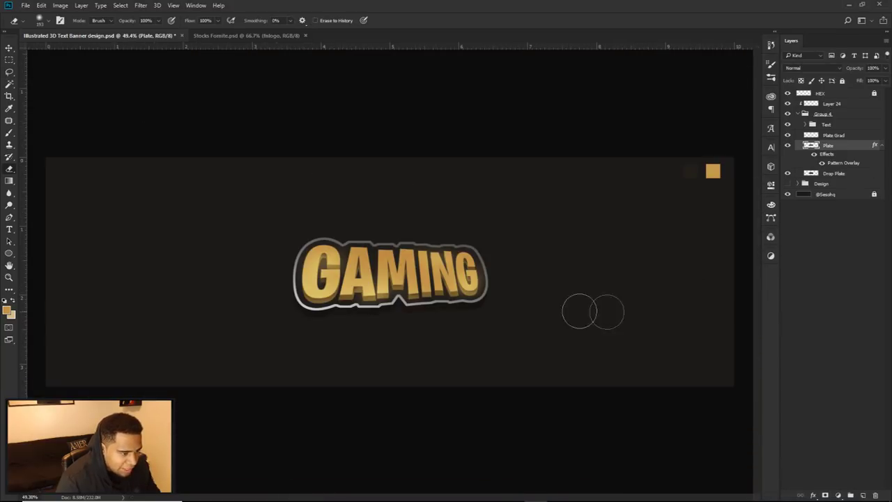
# Reduce the scale of the Plate layer's Pattern Overlay to about 125%
pyautogui.press('v')
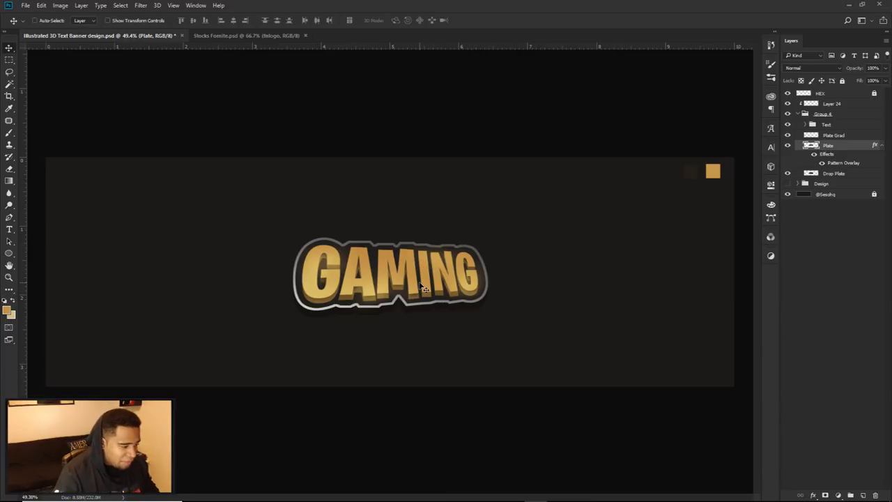
pyautogui.scroll(3, 385, 303)
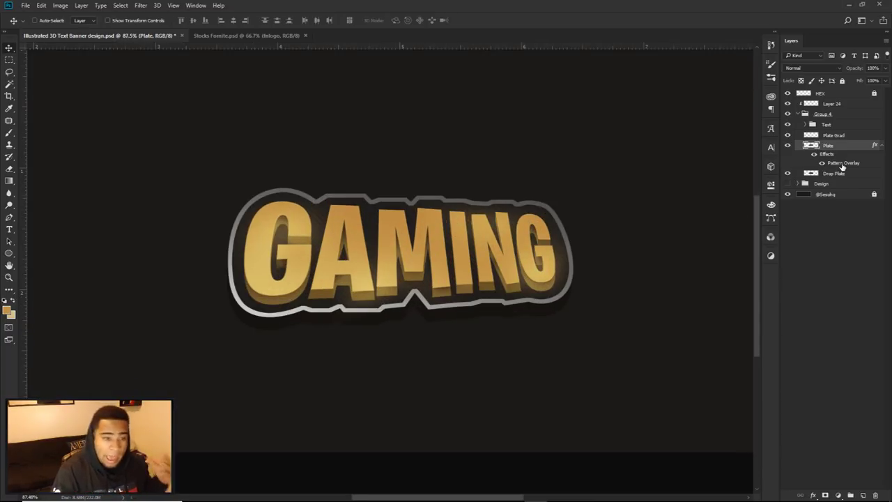
pyautogui.doubleClick(843, 164)
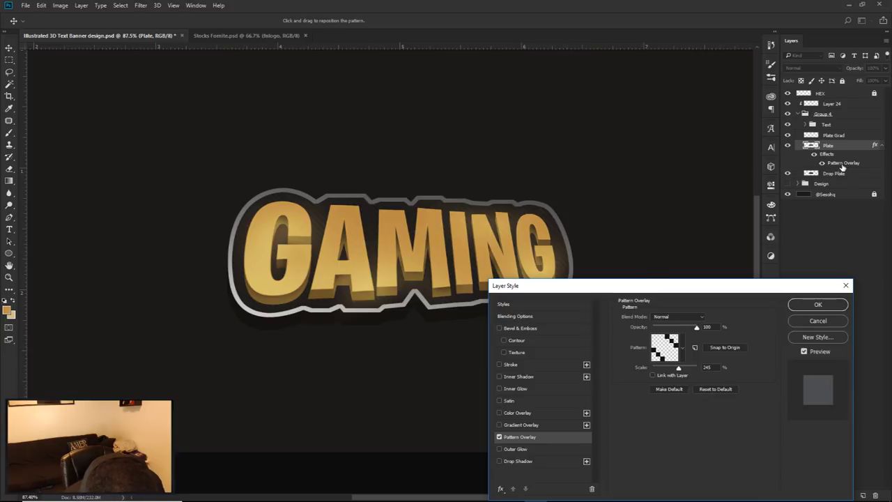
pyautogui.moveTo(683, 292); pyautogui.dragTo(699, 255)
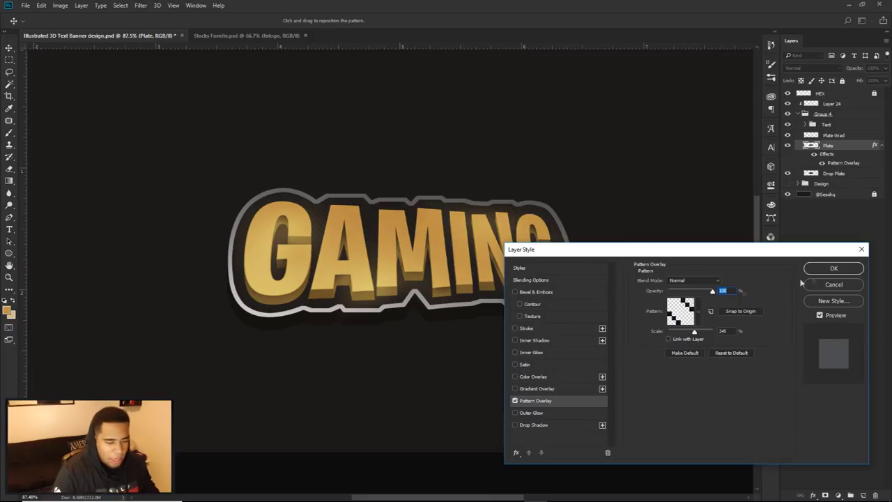
pyautogui.moveTo(693, 332); pyautogui.dragTo(692, 334)
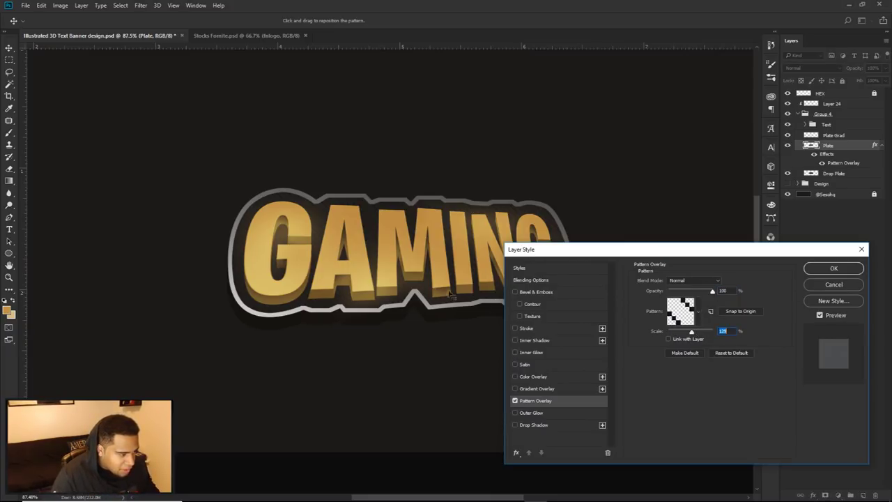
pyautogui.click(829, 276)
pyautogui.scroll(-2, 517, 279)
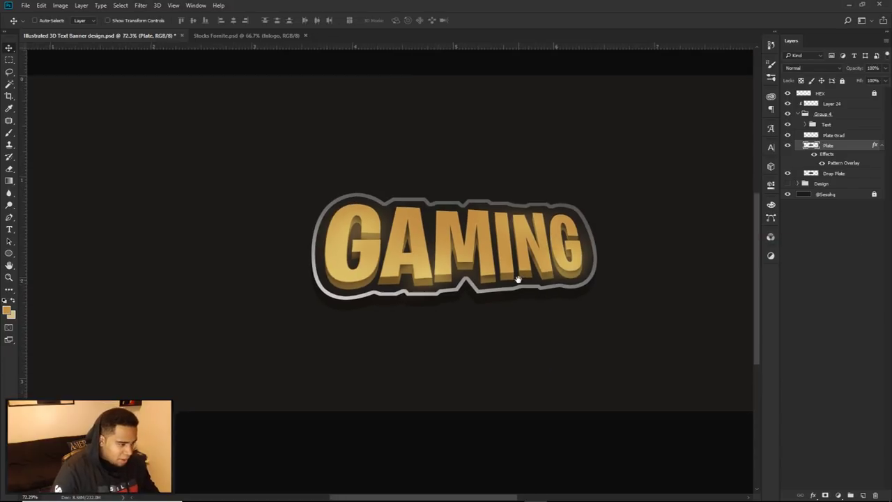
pyautogui.scroll(-2, 469, 281)
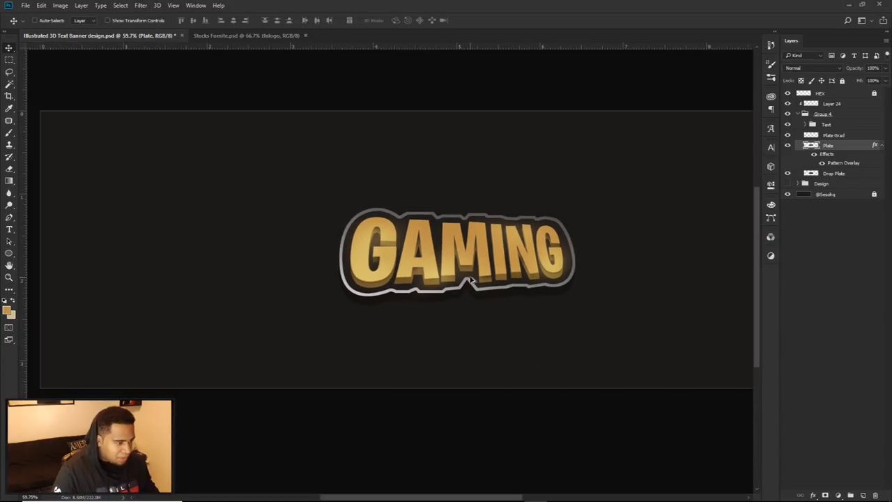
pyautogui.scroll(2, 468, 280)
pyautogui.scroll(2, 471, 281)
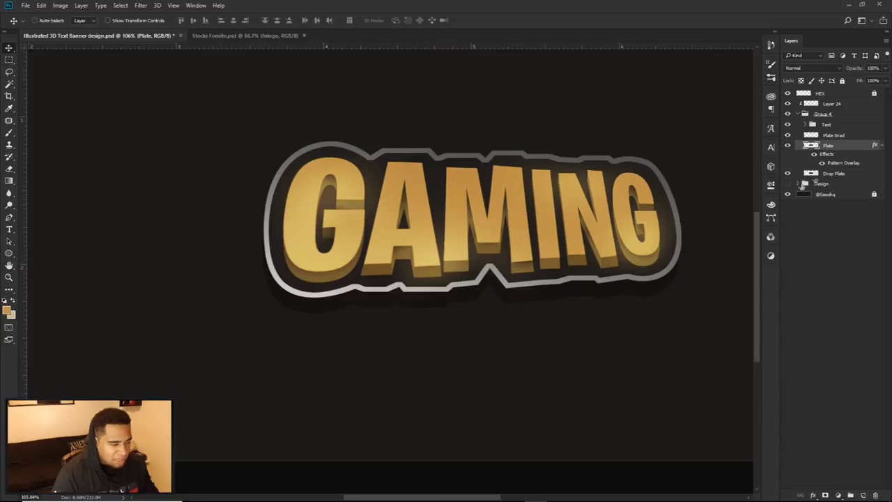
# Add a new layer directly above Drop Plate and clip it to that layer
pyautogui.click(828, 173)
pyautogui.rightClick(847, 174)
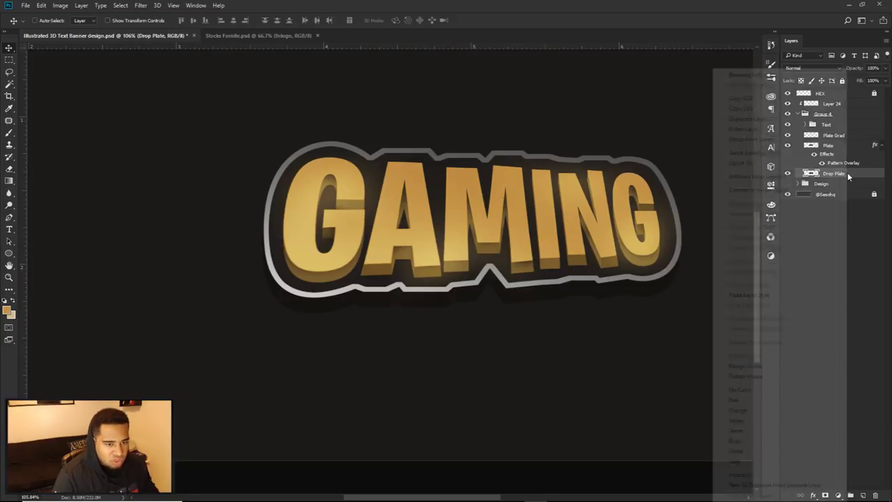
pyautogui.click(865, 495)
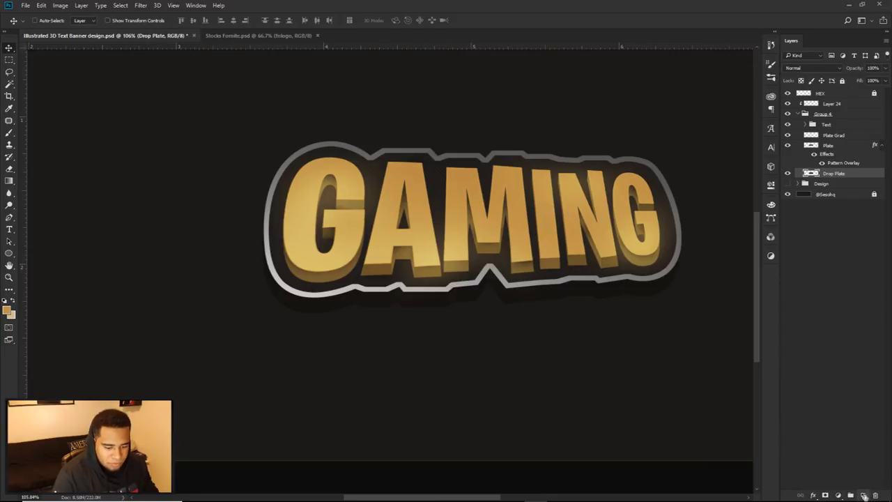
pyautogui.click(864, 495)
pyautogui.rightClick(839, 172)
pyautogui.click(745, 247)
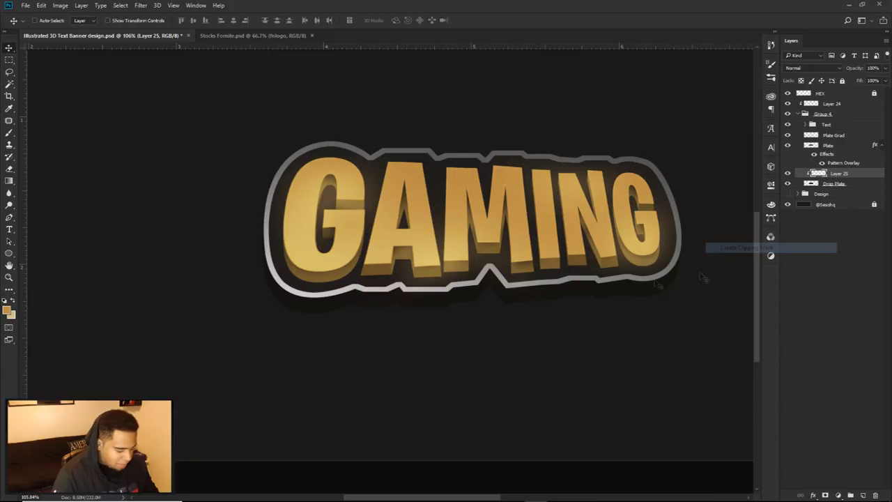
# Set the foreground colour to 000000 and brush soft black shading onto the drop plate's clipped layer
pyautogui.click(7, 310)
pyautogui.write('000000')
pyautogui.click(784, 235)
pyautogui.press('b')
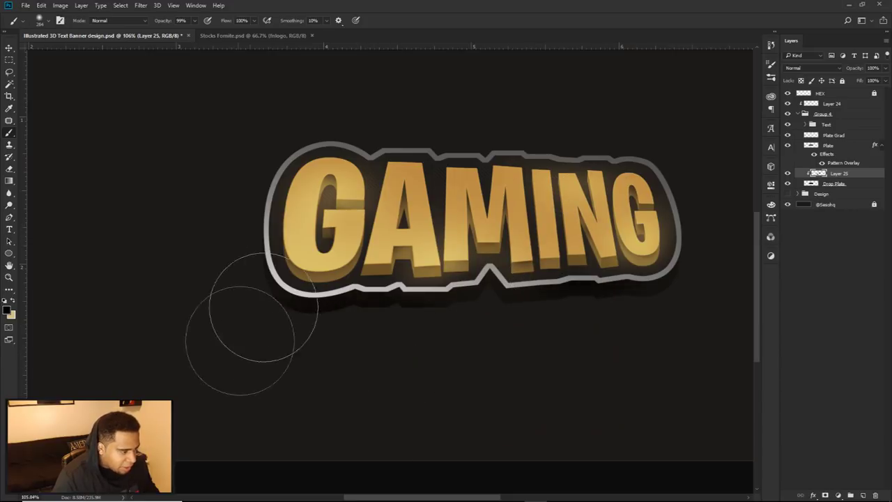
pyautogui.moveTo(356, 233); pyautogui.dragTo(338, 232)
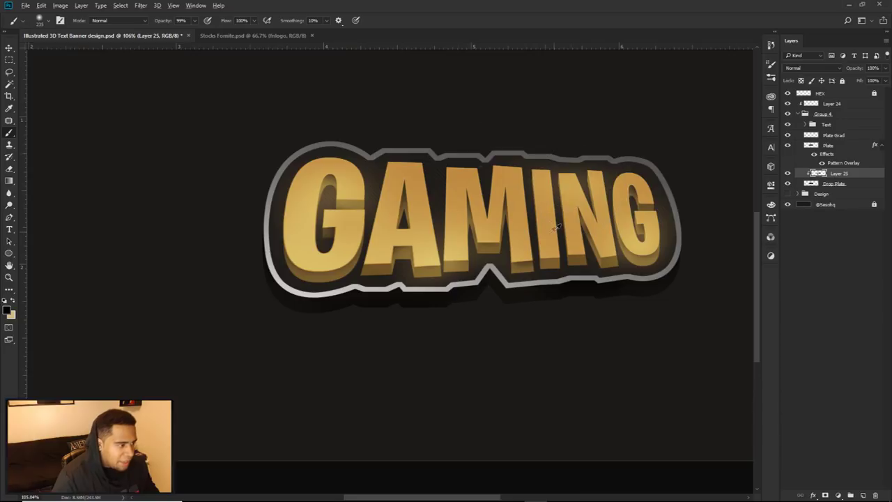
pyautogui.scroll(-3, 557, 225)
pyautogui.scroll(-2, 583, 239)
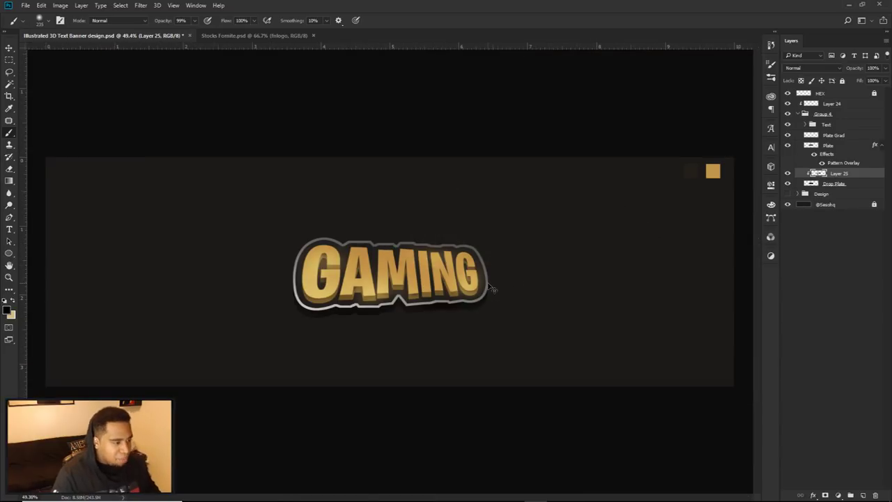
pyautogui.press('v')
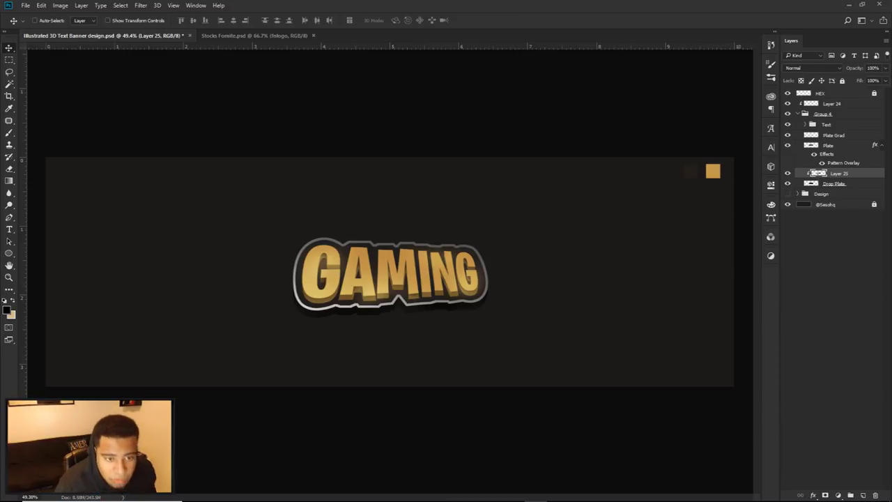
# Undo the last edit and show the Design group for comparison with the finished banner, hiding it again
pyautogui.hotkey('ctrl', 'z')
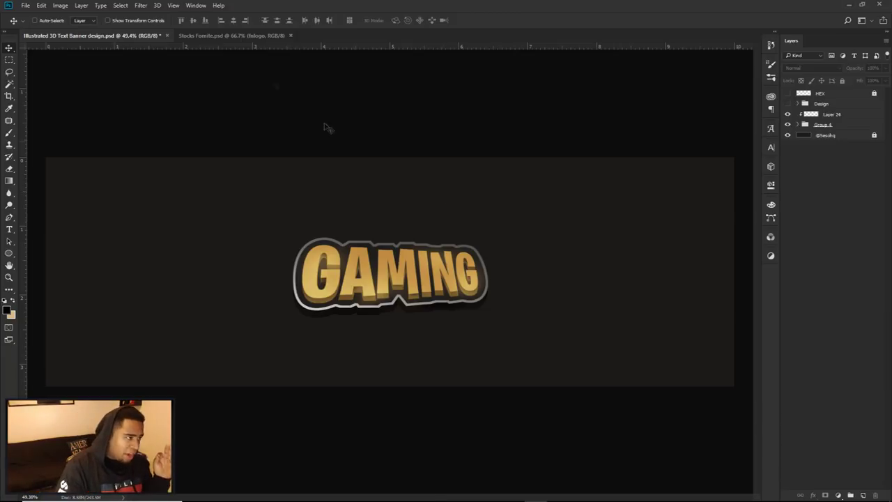
pyautogui.click(788, 104)
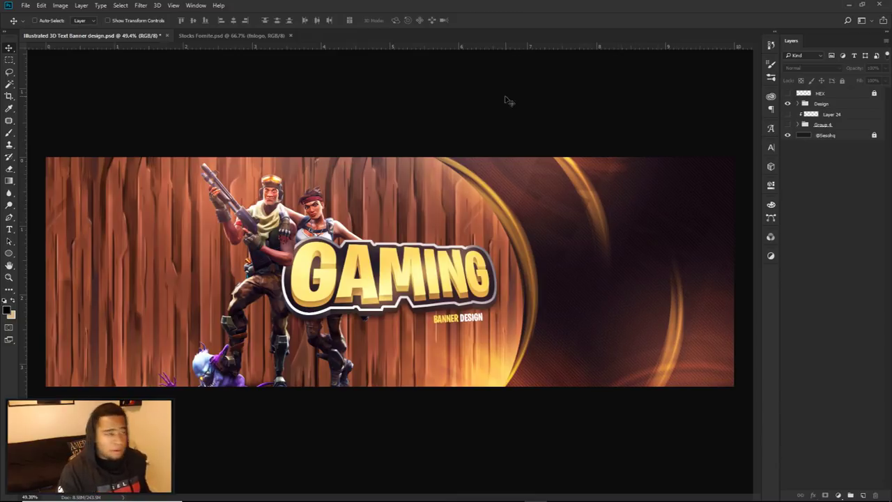
pyautogui.click(787, 104)
pyautogui.moveTo(787, 113); pyautogui.dragTo(788, 125)
pyautogui.click(788, 125)
pyautogui.click(788, 124)
# Bring the wood texture from Stocks Fornite.psd into the banner, order it beneath Group 4 and align it with the banner's right end
pyautogui.click(240, 36)
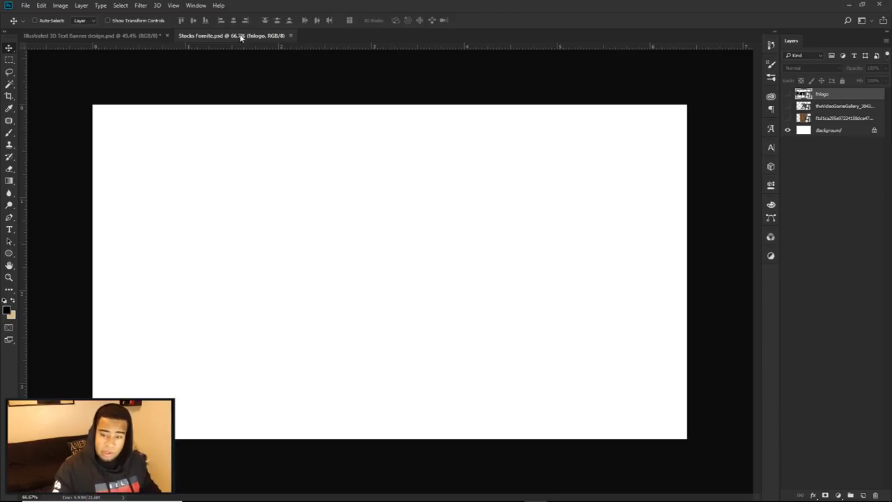
pyautogui.click(787, 118)
pyautogui.click(843, 117)
pyautogui.moveTo(411, 161); pyautogui.dragTo(154, 42)
pyautogui.moveTo(148, 39); pyautogui.dragTo(528, 254)
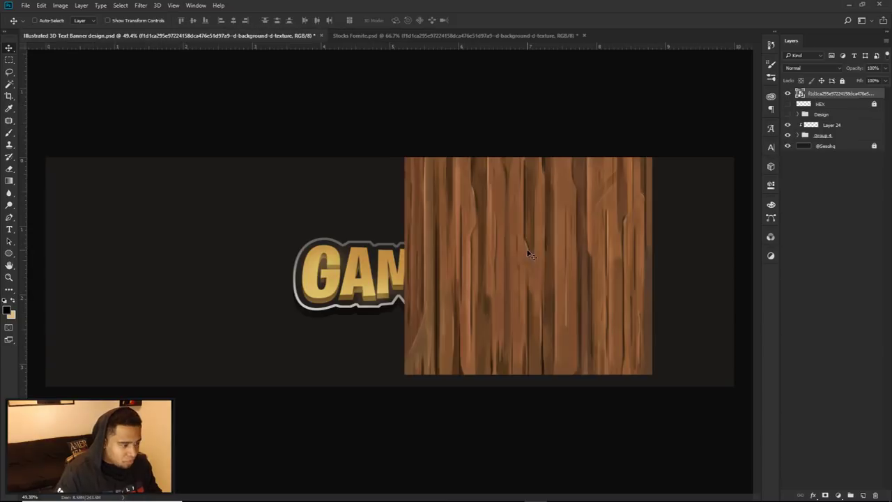
pyautogui.moveTo(823, 98); pyautogui.dragTo(823, 137)
pyautogui.moveTo(535, 299); pyautogui.dragTo(616, 314)
pyautogui.scroll(4, 599, 375)
pyautogui.scroll(-5, 459, 342)
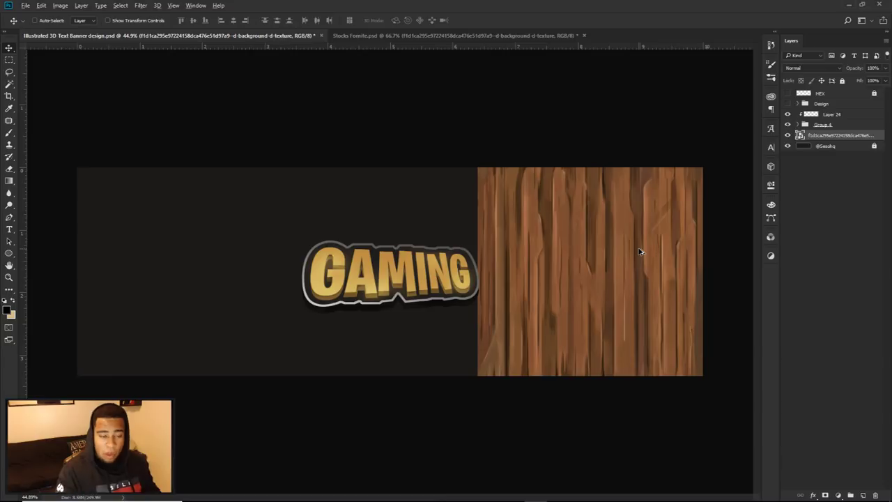
# Duplicate the wood texture twice side by side so the planks cover the full width of the banner
pyautogui.moveTo(636, 272); pyautogui.dragTo(408, 258)
pyautogui.hotkey('ctrl', 'j')
pyautogui.moveTo(566, 271); pyautogui.dragTo(338, 258)
pyautogui.hotkey('ctrl', 'j')
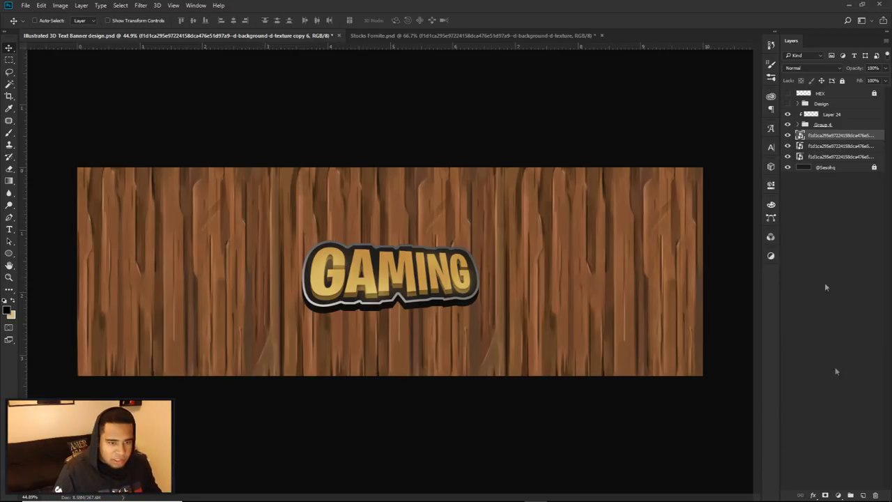
# Add a layer above the wood textures and brush large soft spots along the banner's edges in a brown sampled from the wood
pyautogui.click(862, 495)
pyautogui.press('b')
pyautogui.keyDown('alt'); pyautogui.click(554, 257); pyautogui.keyUp('alt')
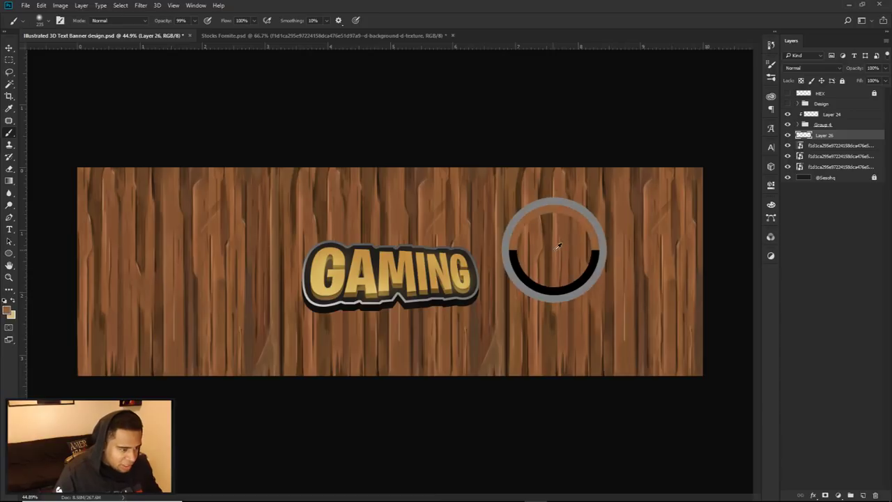
pyautogui.moveTo(556, 256); pyautogui.dragTo(619, 274)
pyautogui.click(655, 411)
pyautogui.moveTo(533, 365); pyautogui.dragTo(555, 365)
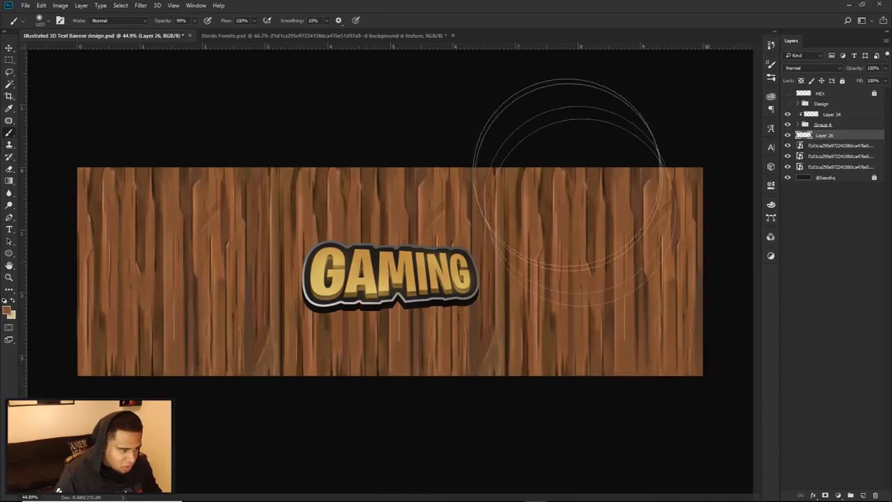
pyautogui.click(554, 140)
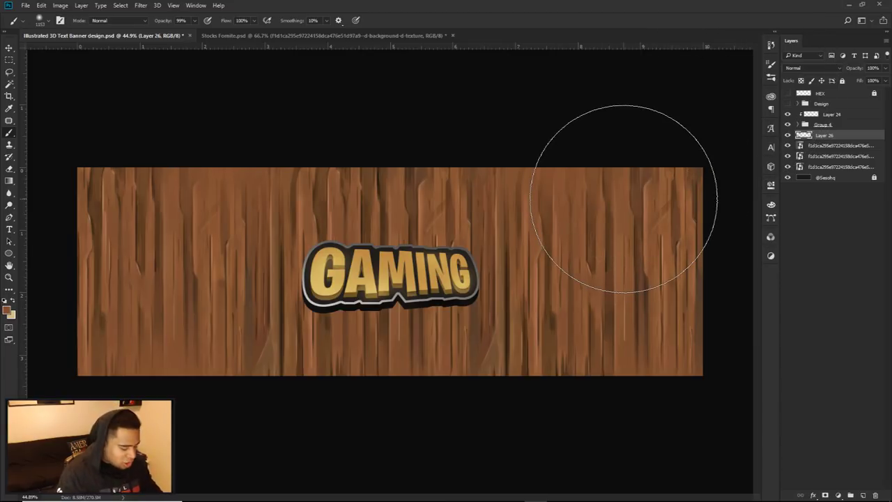
pyautogui.moveTo(570, 215)
pyautogui.mouseDown()
pyautogui.moveTo(544, 237)
pyautogui.moveTo(586, 267)
pyautogui.moveTo(382, 203)
pyautogui.moveTo(247, 262)
pyautogui.moveTo(367, 214)
pyautogui.moveTo(363, 262)
pyautogui.moveTo(434, 269)
pyautogui.moveTo(539, 230)
pyautogui.moveTo(515, 223)
pyautogui.mouseUp()
# Set the brown glow layer's blend mode to Linear Dodge (Add) and its opacity to 75%
pyautogui.click(809, 68)
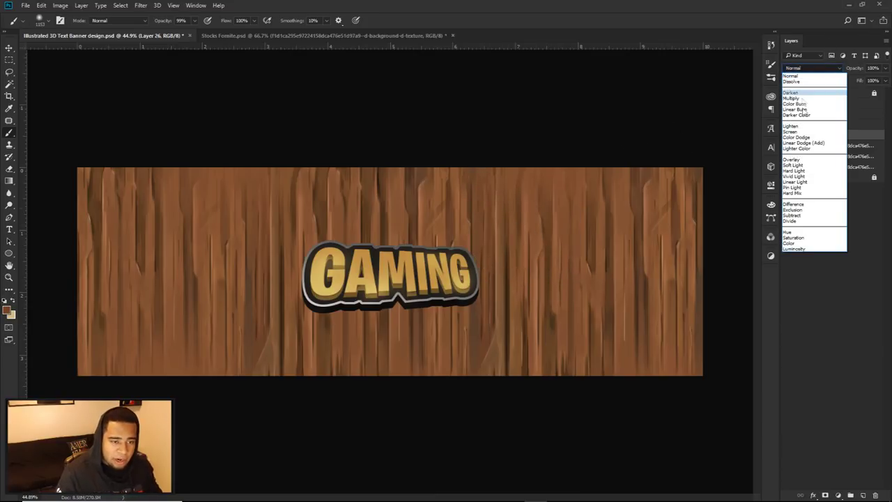
pyautogui.click(802, 143)
pyautogui.click(885, 67)
pyautogui.moveTo(879, 79); pyautogui.dragTo(875, 81)
# Brush a smaller soft glow onto the wood just below the GAMING lettering and compare the glow layer on and off
pyautogui.press('[')
pyautogui.press('[')
pyautogui.click(402, 224)
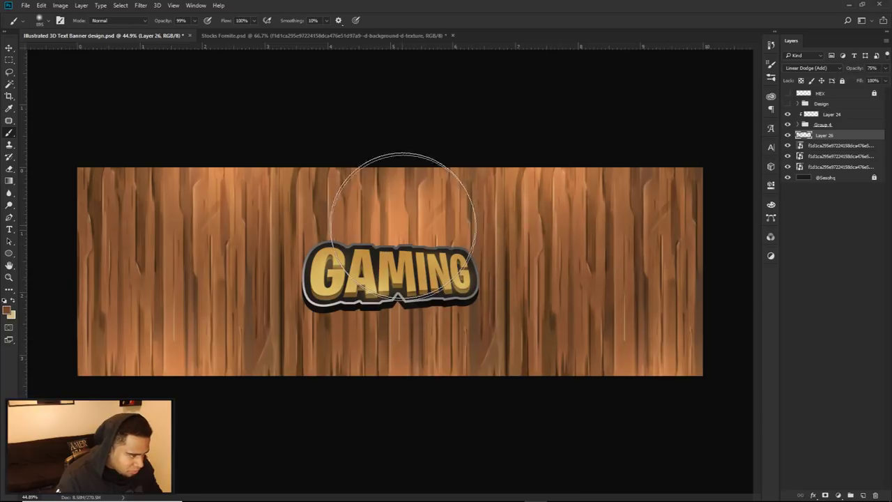
pyautogui.hotkey('ctrl', 'z')
pyautogui.press('[')
pyautogui.press('[')
pyautogui.press('[')
pyautogui.click(390, 336)
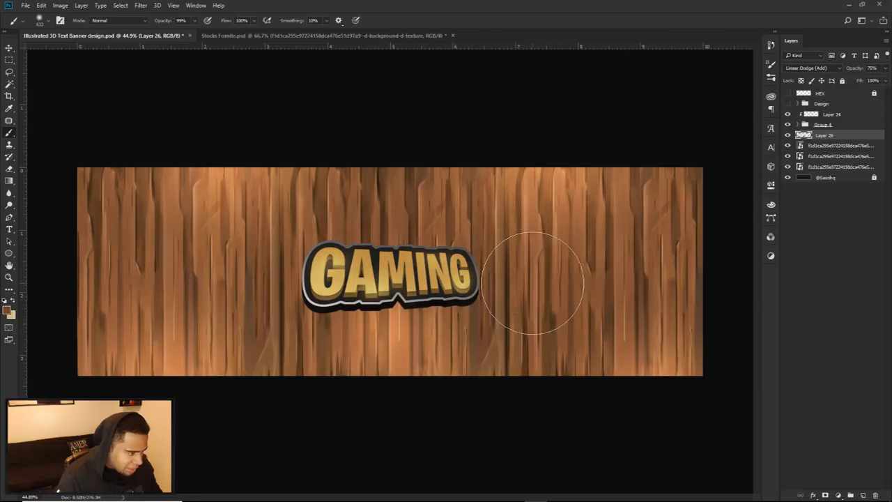
pyautogui.click(787, 136)
pyautogui.click(787, 136)
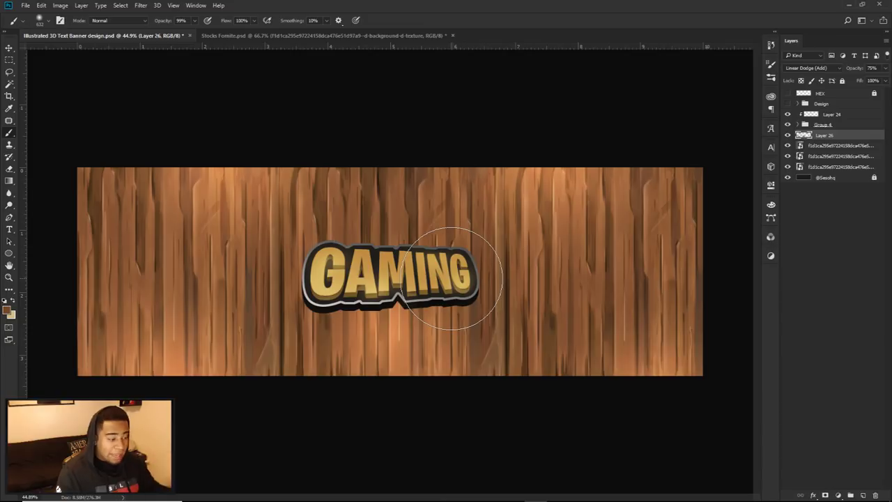
# Bring the two-character render from Stocks Fornite.psd into the banner and place it behind the lettering's left end
pyautogui.press('v')
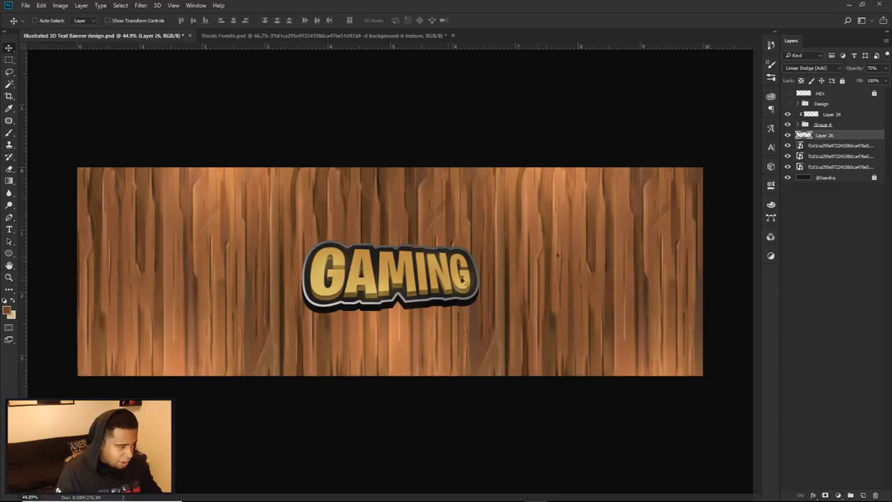
pyautogui.click(322, 36)
pyautogui.click(788, 119)
pyautogui.click(788, 106)
pyautogui.click(825, 107)
pyautogui.moveTo(481, 220); pyautogui.dragTo(277, 318)
pyautogui.moveTo(824, 139); pyautogui.dragTo(823, 112)
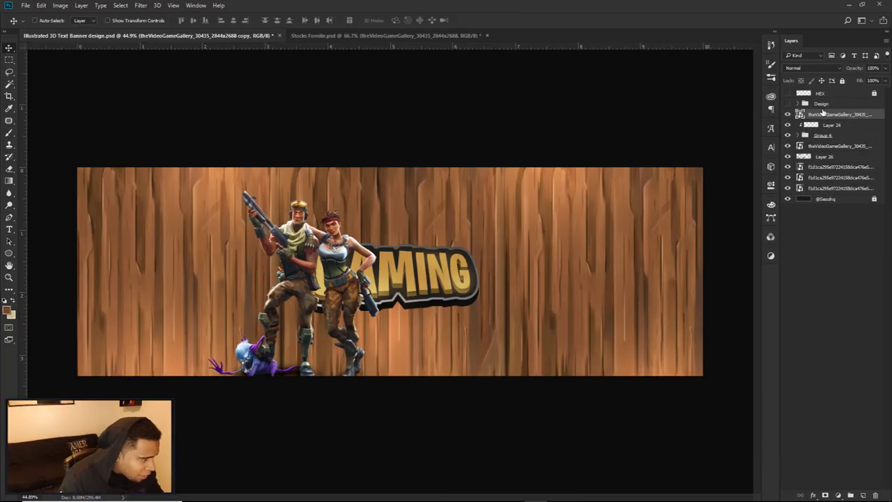
pyautogui.hotkey('ctrl', 'z')
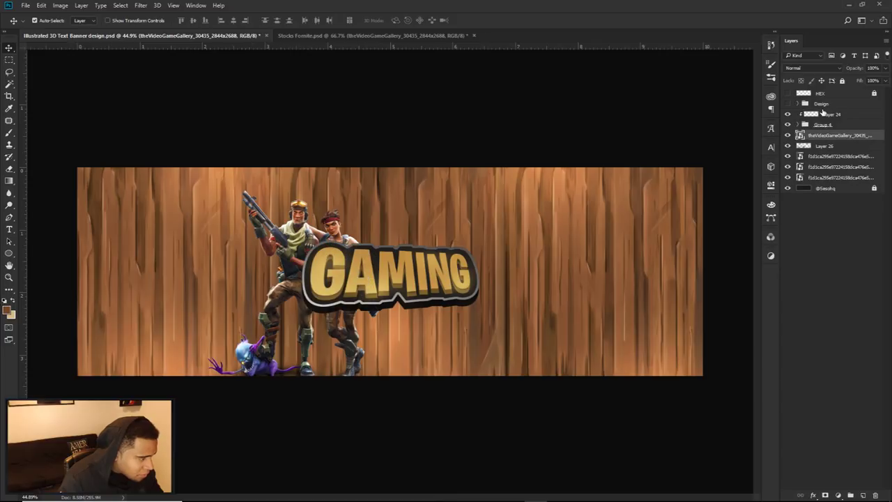
# Scale the character render to about 42% and reposition it behind the G of the lettering
pyautogui.moveTo(442, 243); pyautogui.dragTo(432, 251)
pyautogui.hotkey('ctrl', 't')
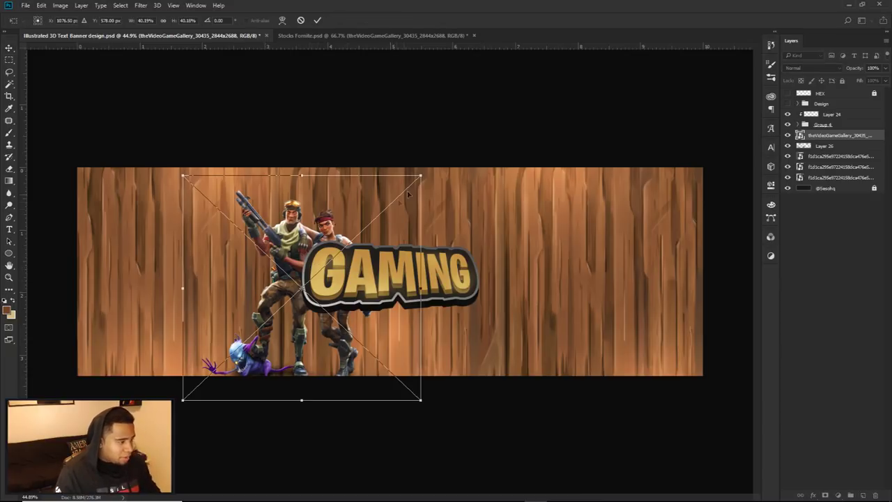
pyautogui.moveTo(423, 173); pyautogui.dragTo(435, 166)
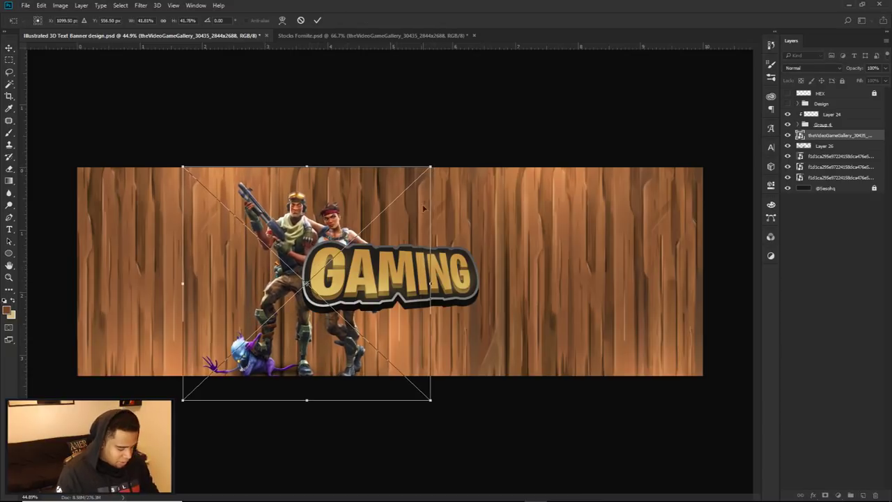
pyautogui.press('Return')
pyautogui.moveTo(405, 258); pyautogui.dragTo(400, 262)
pyautogui.press('Right')
pyautogui.press('Right')
pyautogui.press('Right')
pyautogui.press('Right')
pyautogui.press('Right')
pyautogui.press('Right')
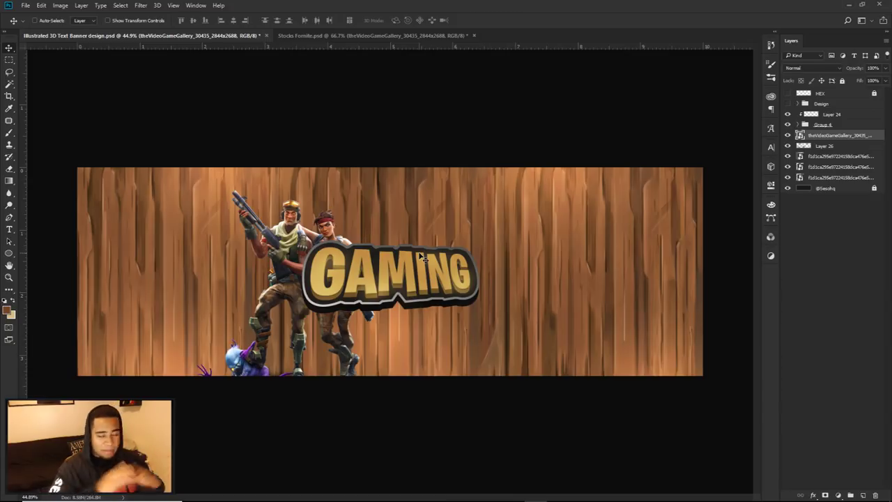
# Check the character placement against the Design group and duplicate the character render above Layer 24
pyautogui.click(787, 104)
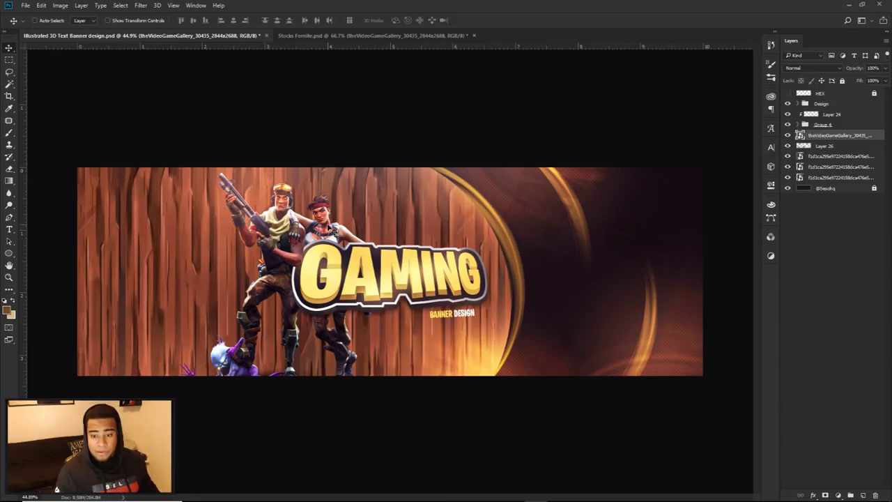
pyautogui.click(788, 103)
pyautogui.scroll(5, 358, 230)
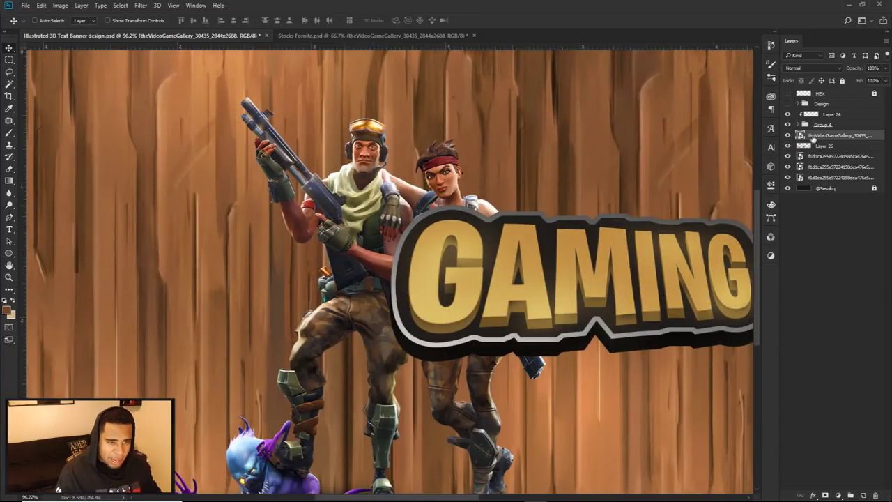
pyautogui.moveTo(812, 138); pyautogui.dragTo(810, 113)
# Draw a closed Pen path around the male character's bent forearm and elbow on the duplicated render
pyautogui.press('p')
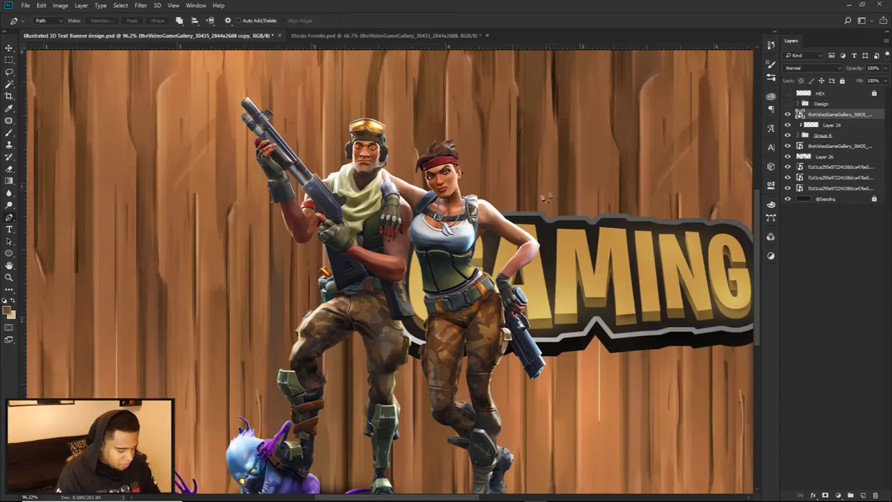
pyautogui.scroll(8, 522, 154)
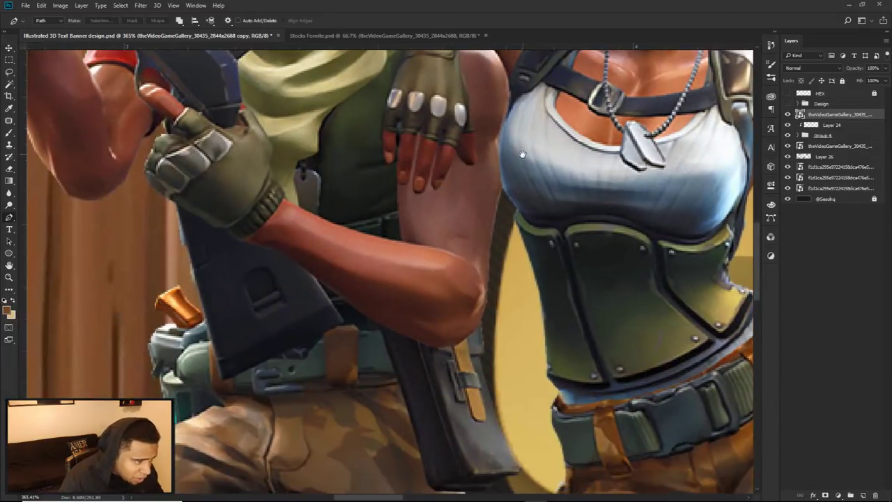
pyautogui.click(502, 186)
pyautogui.moveTo(489, 264); pyautogui.dragTo(487, 298)
pyautogui.moveTo(475, 329); pyautogui.dragTo(467, 338)
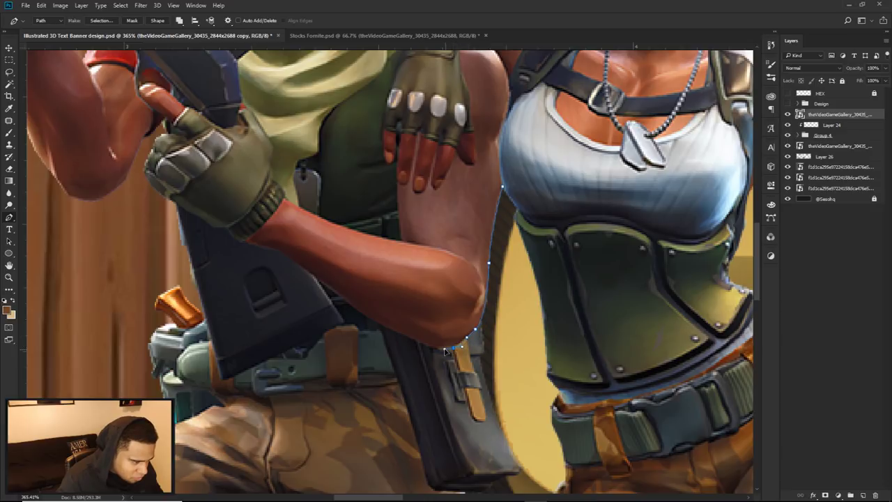
pyautogui.moveTo(368, 317); pyautogui.dragTo(322, 287)
pyautogui.keyDown('alt'); pyautogui.click(368, 318); pyautogui.keyUp('alt')
pyautogui.click(325, 283)
pyautogui.click(313, 230)
pyautogui.click(329, 205)
pyautogui.moveTo(388, 189); pyautogui.dragTo(418, 189)
pyautogui.moveTo(447, 199); pyautogui.dragTo(474, 211)
pyautogui.hotkey('ctrl', 'alt', 'z')
pyautogui.hotkey('ctrl', 'alt', 'z')
pyautogui.click(417, 147)
pyautogui.click(461, 136)
pyautogui.click(502, 187)
pyautogui.click(503, 189)
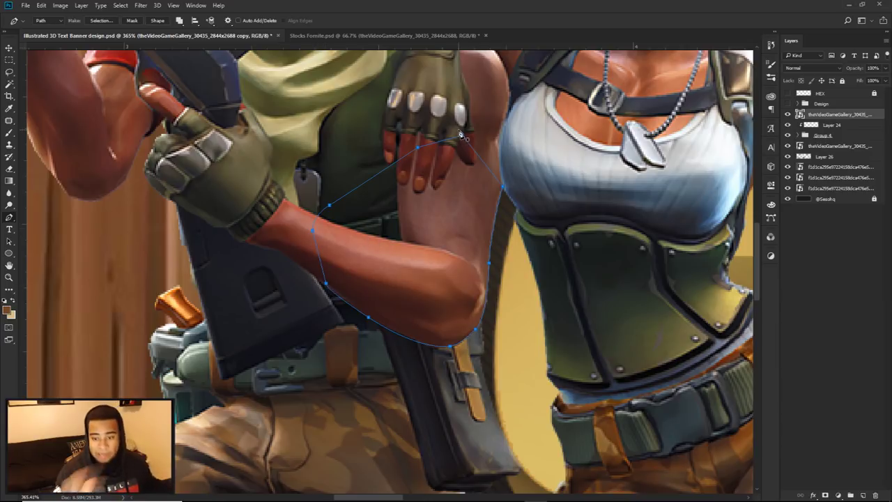
# Convert the forearm path to a selection and copy the selected arm to a new layer with Layer Via Copy
pyautogui.scroll(-3, 460, 172)
pyautogui.rightClick(548, 151)
pyautogui.click(578, 194)
pyautogui.click(498, 142)
pyautogui.press('m')
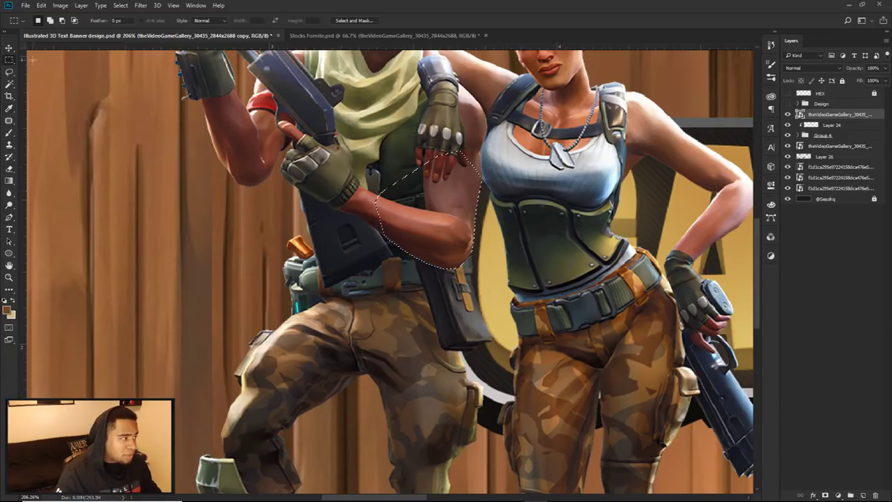
pyautogui.rightClick(7, 61)
pyautogui.click(49, 61)
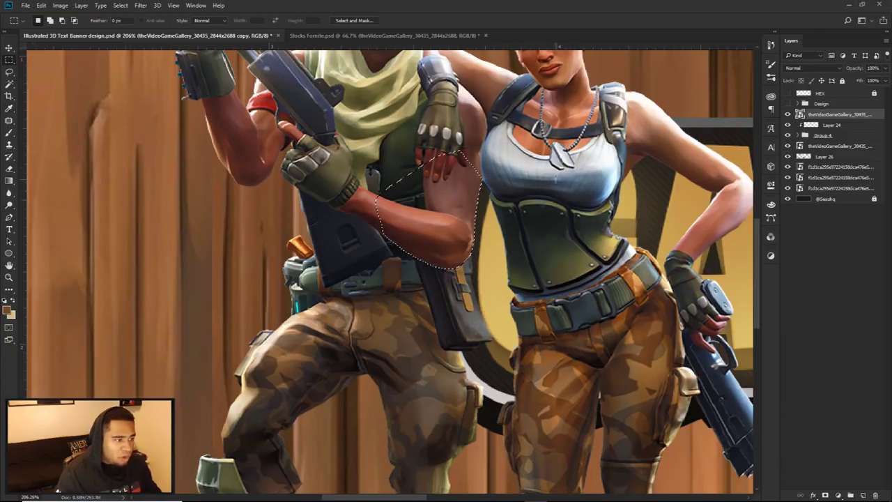
pyautogui.rightClick(555, 180)
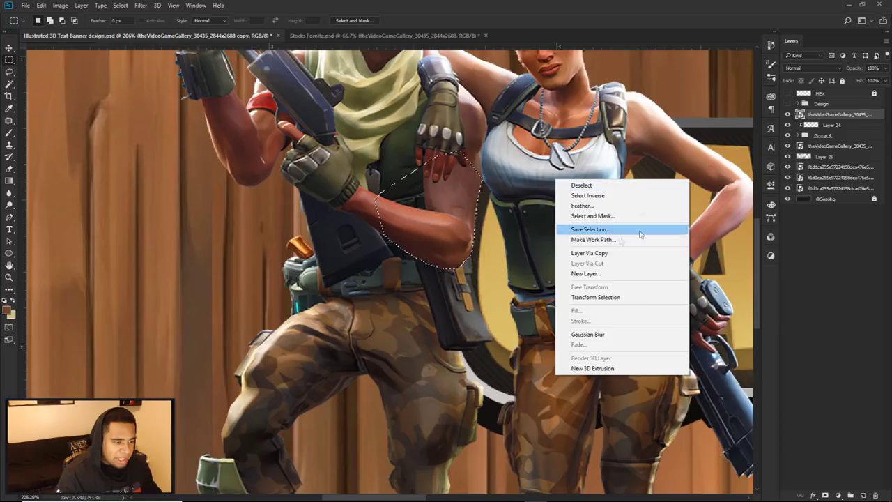
pyautogui.click(593, 254)
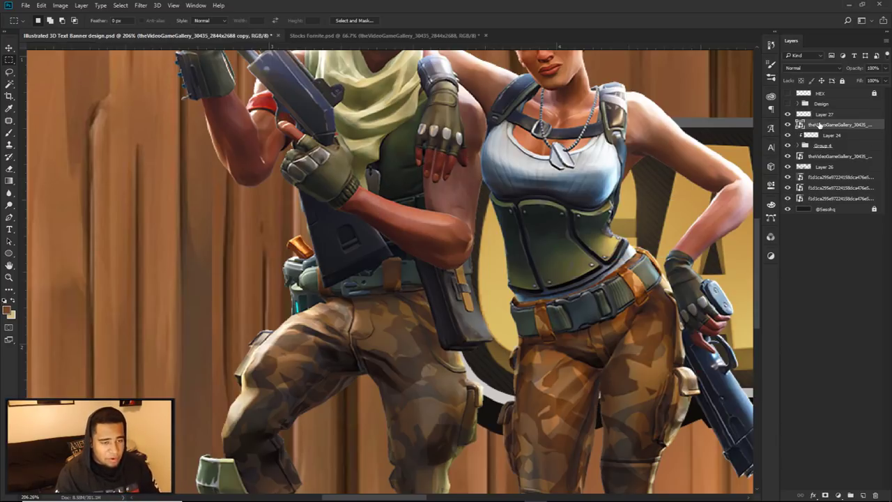
# Try deleting the duplicated character render and the arm cutout layer, undoing each deletion
pyautogui.click(819, 124)
pyautogui.press('Delete')
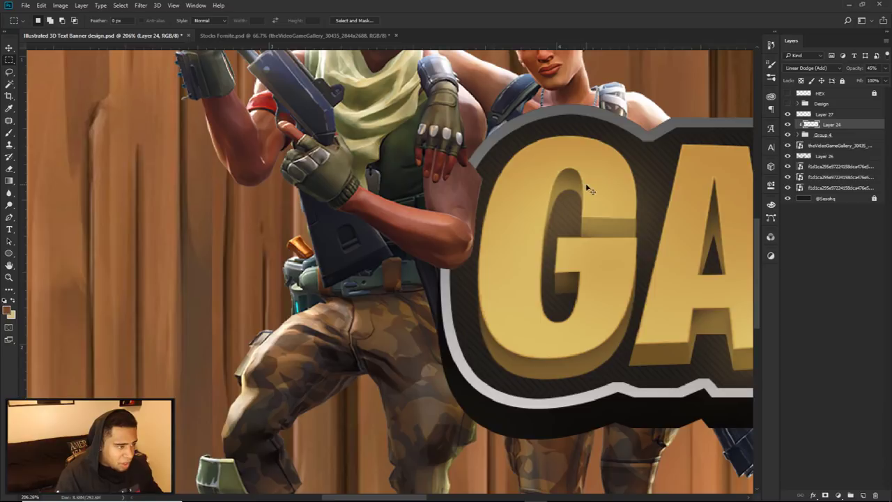
pyautogui.hotkey('ctrl', 'z')
pyautogui.hotkey('ctrl', 'alt', 'z')
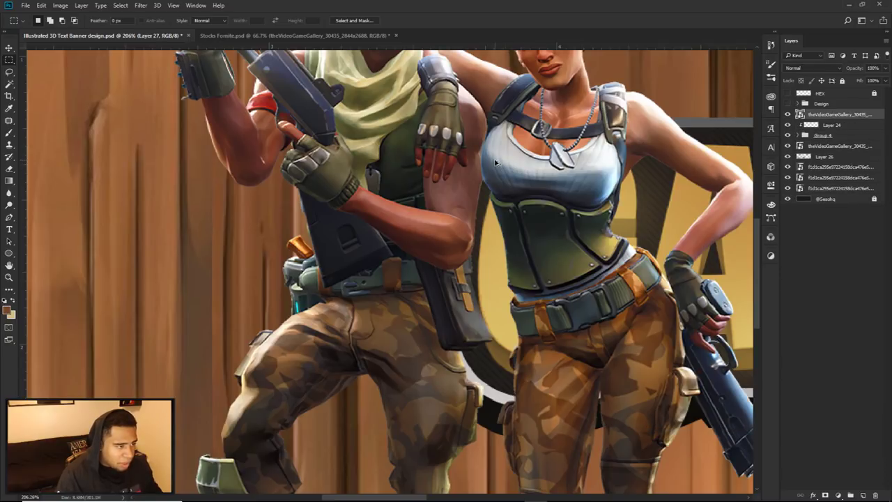
pyautogui.hotkey('ctrl', 'shift', 'z')
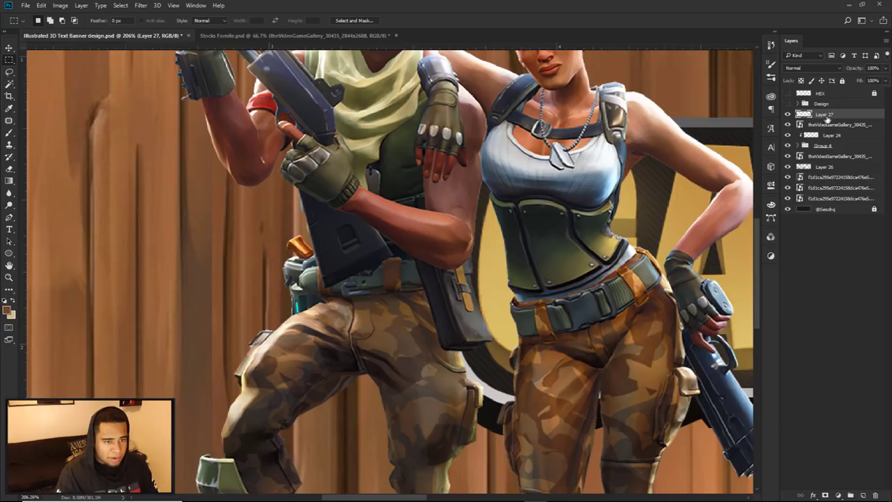
pyautogui.press('Delete')
pyautogui.hotkey('ctrl', 'z')
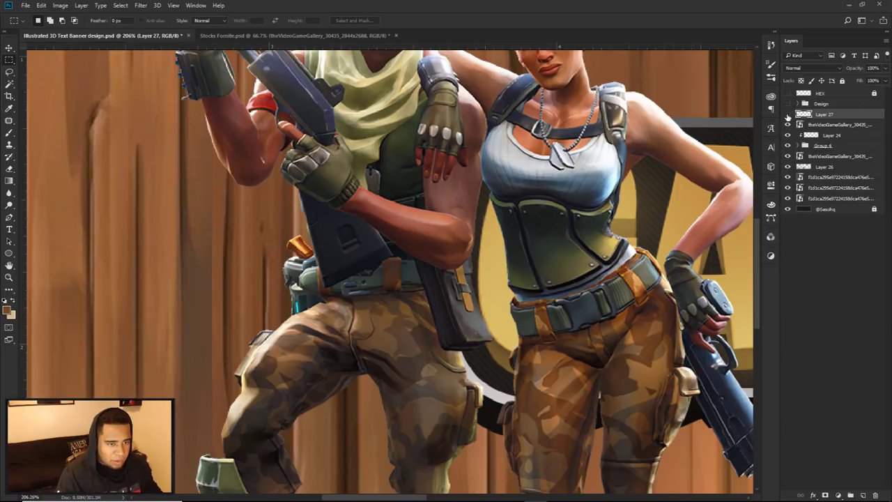
# Cancel the transform on the arm cutout and delete its layer, Layer 27
pyautogui.hotkey('ctrl', 't')
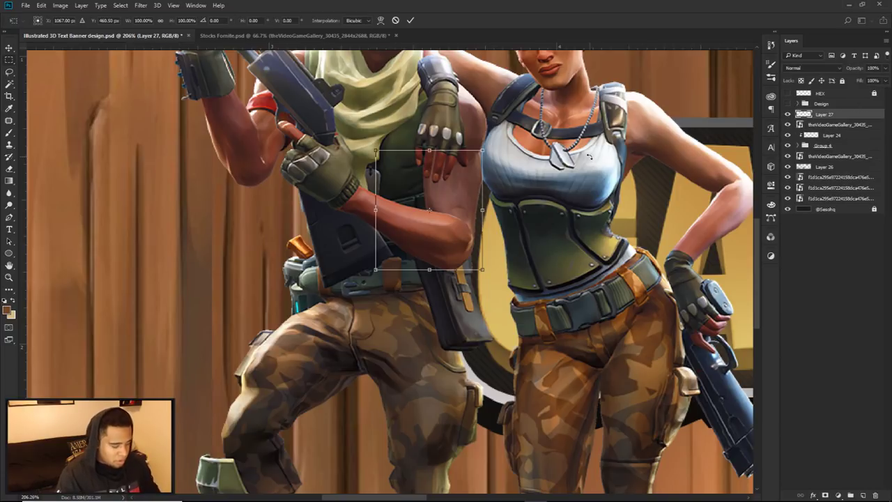
pyautogui.press('Escape')
pyautogui.press('Delete')
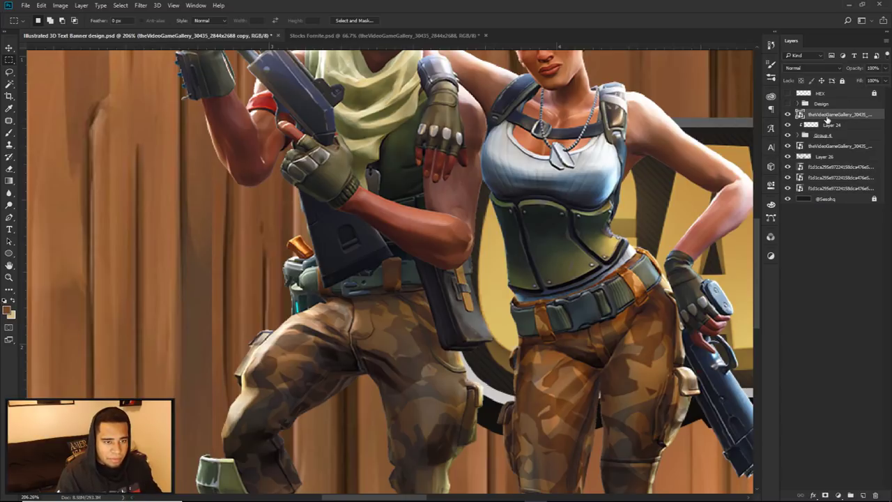
# Lower the opacity of the topmost duplicated character render to about 49% so the lettering plate shows through
pyautogui.click(885, 80)
pyautogui.click(811, 114)
pyautogui.click(788, 115)
pyautogui.click(787, 114)
pyautogui.click(788, 114)
pyautogui.click(787, 114)
pyautogui.click(885, 68)
pyautogui.moveTo(887, 81); pyautogui.dragTo(864, 81)
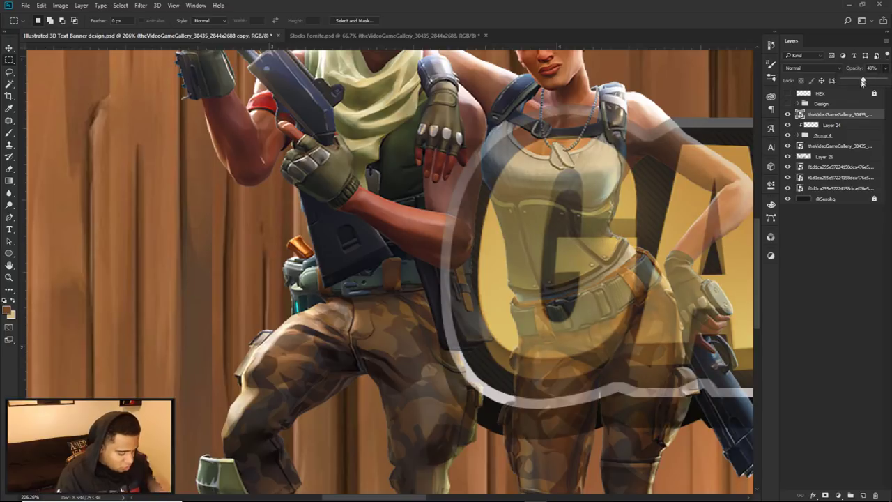
# Trace the outer edge of the male character's upper arm down to the elbow with the Pen tool
pyautogui.press('p')
pyautogui.scroll(2, 496, 184)
pyautogui.click(486, 119)
pyautogui.moveTo(477, 180); pyautogui.dragTo(476, 211)
pyautogui.click(473, 231)
pyautogui.click(464, 309)
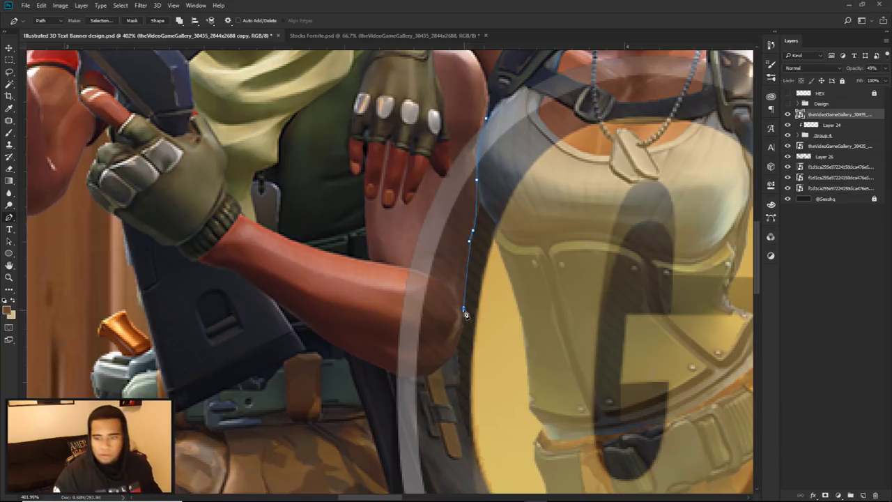
pyautogui.moveTo(475, 331); pyautogui.dragTo(515, 301)
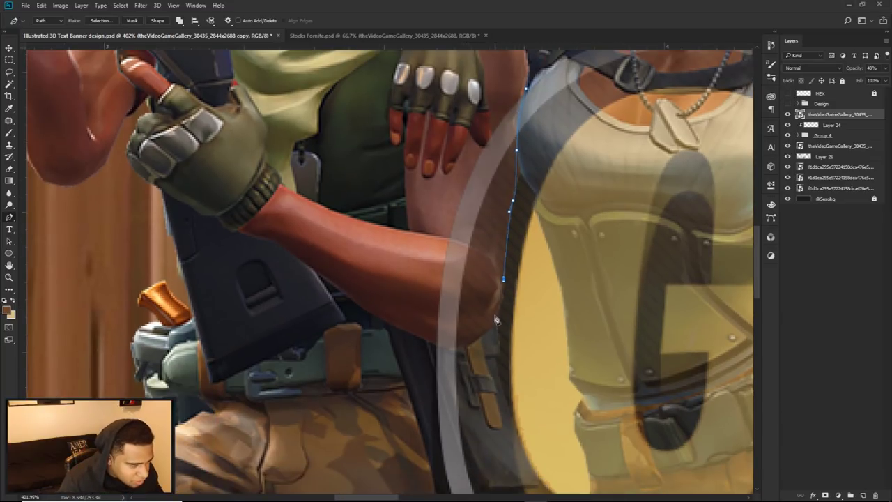
pyautogui.click(495, 324)
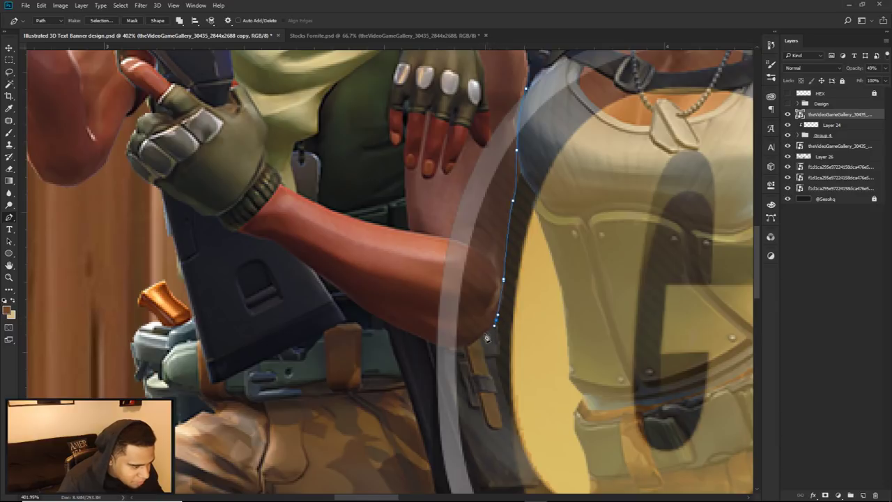
# Continue the path along the elbow and forearm underside, then close it across the torso at the starting point
pyautogui.moveTo(461, 347); pyautogui.dragTo(389, 325)
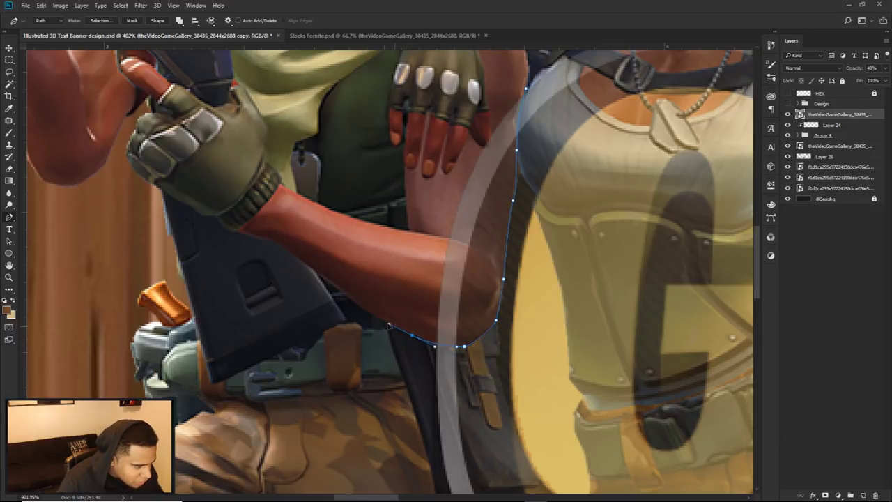
pyautogui.click(280, 248)
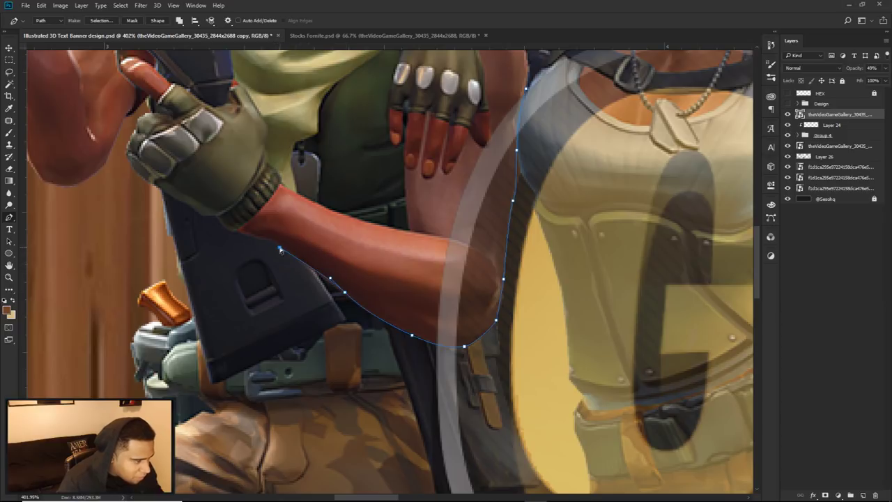
pyautogui.click(344, 294)
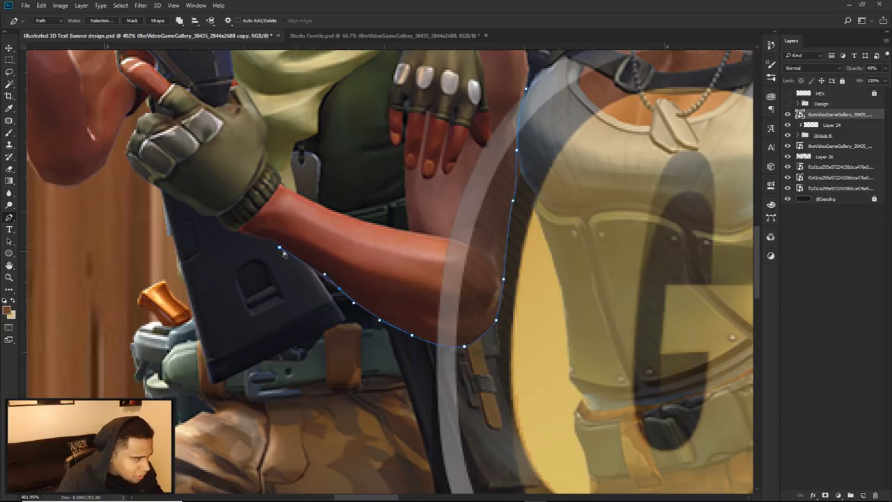
pyautogui.moveTo(280, 248); pyautogui.dragTo(274, 243)
pyautogui.click(255, 118)
pyautogui.click(451, 80)
pyautogui.click(507, 56)
pyautogui.scroll(5, 529, 98)
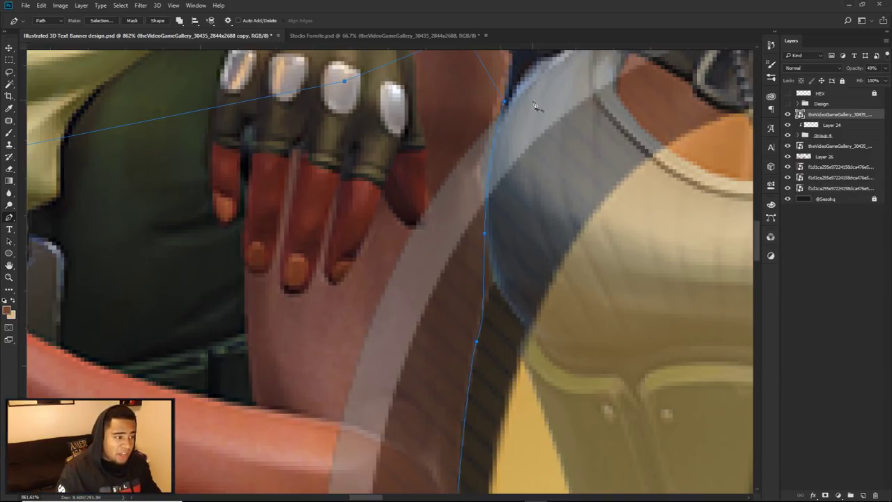
pyautogui.scroll(-2, 515, 234)
pyautogui.scroll(4, 516, 233)
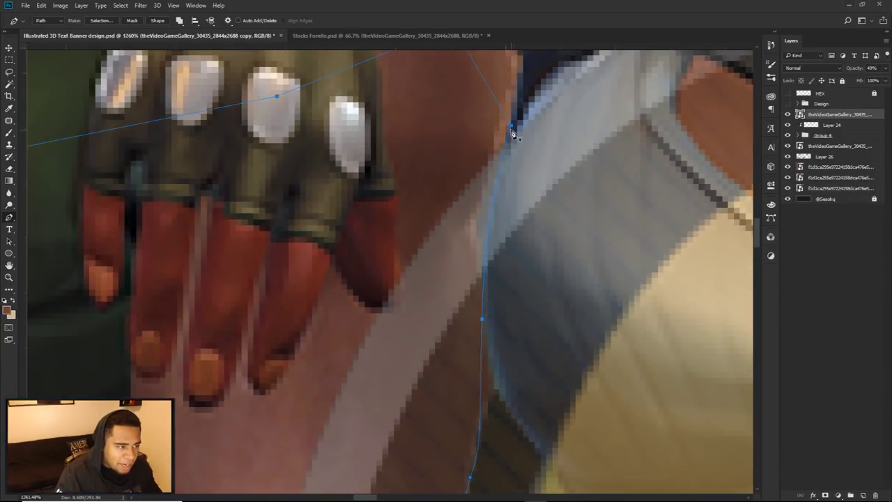
pyautogui.scroll(-8, 514, 136)
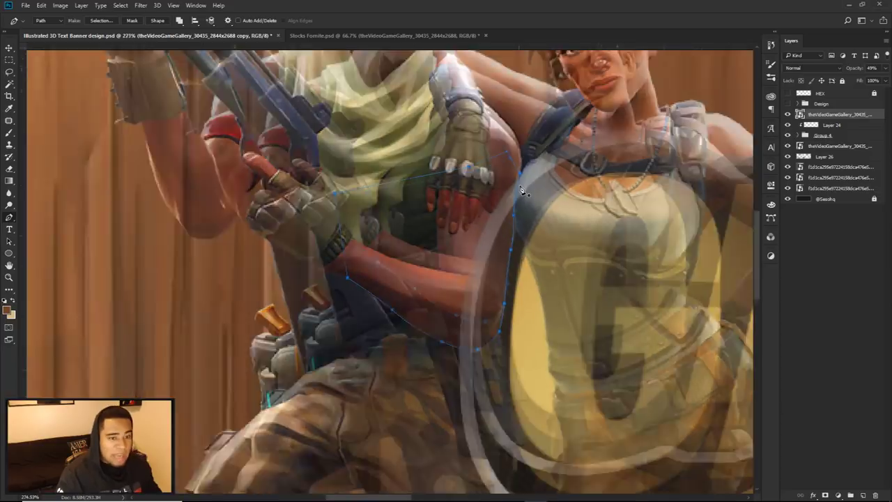
# Convert the arm path to a new selection with 0 px feather and restore the duplicated render's opacity to 100%
pyautogui.scroll(-2, 522, 190)
pyautogui.rightClick(592, 155)
pyautogui.click(631, 198)
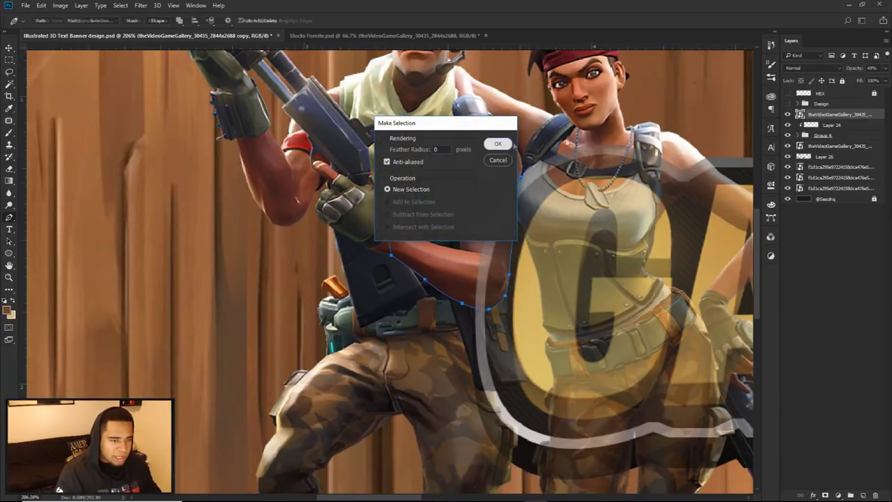
pyautogui.click(498, 144)
pyautogui.click(885, 67)
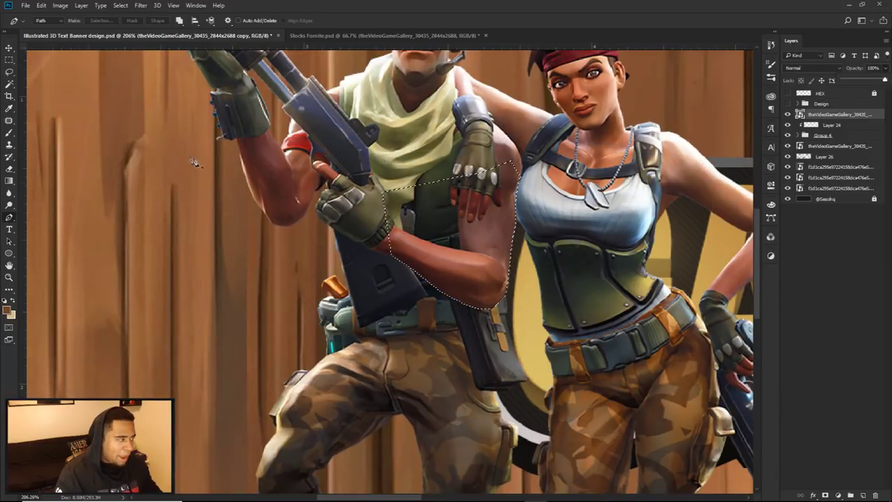
# Copy the selected arm to a new layer with Layer Via Copy and hide the duplicated character render
pyautogui.press('m')
pyautogui.rightClick(438, 146)
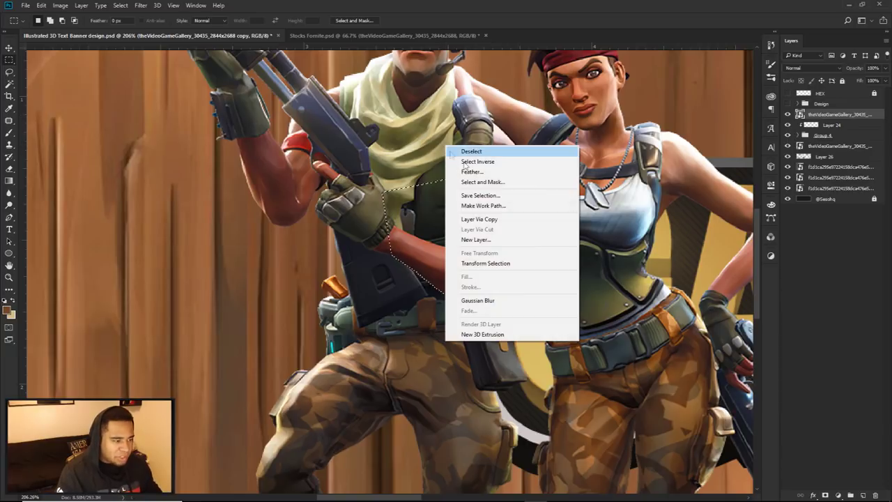
pyautogui.click(488, 220)
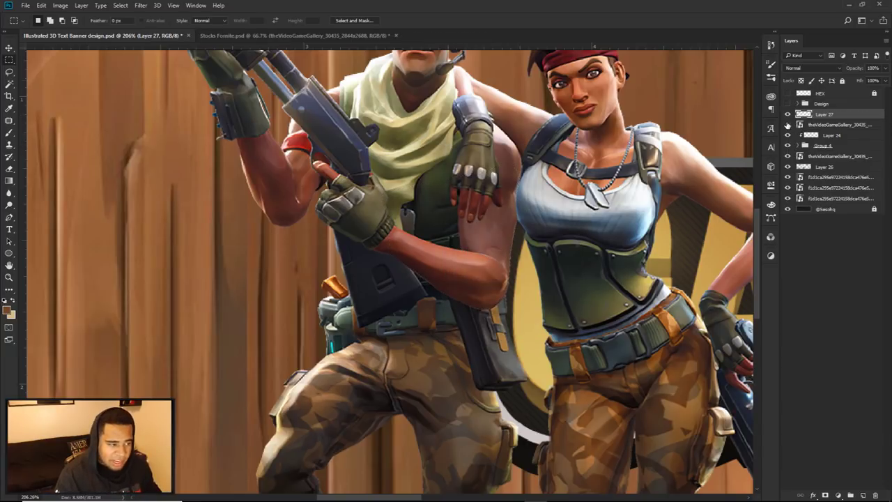
pyautogui.click(787, 124)
# Examine the whole banner and compare it with the finished Design group by toggling the group's visibility
pyautogui.scroll(-6, 483, 217)
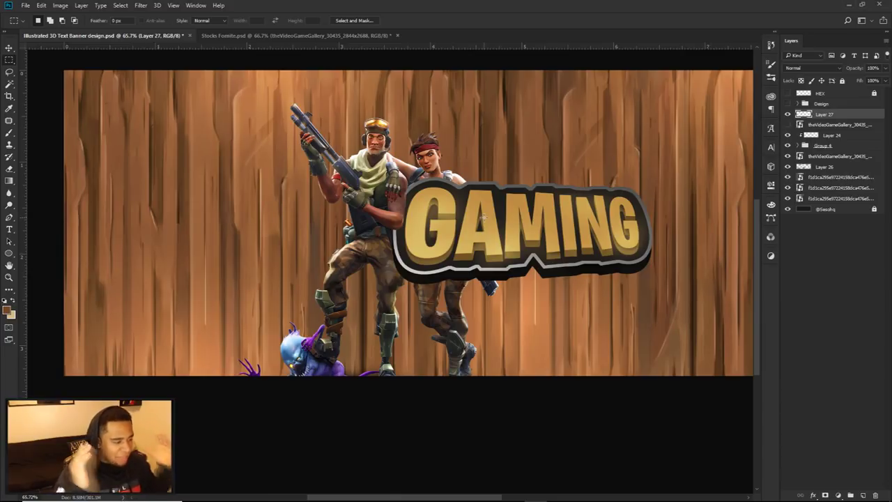
pyautogui.press('v')
pyautogui.scroll(-2, 481, 217)
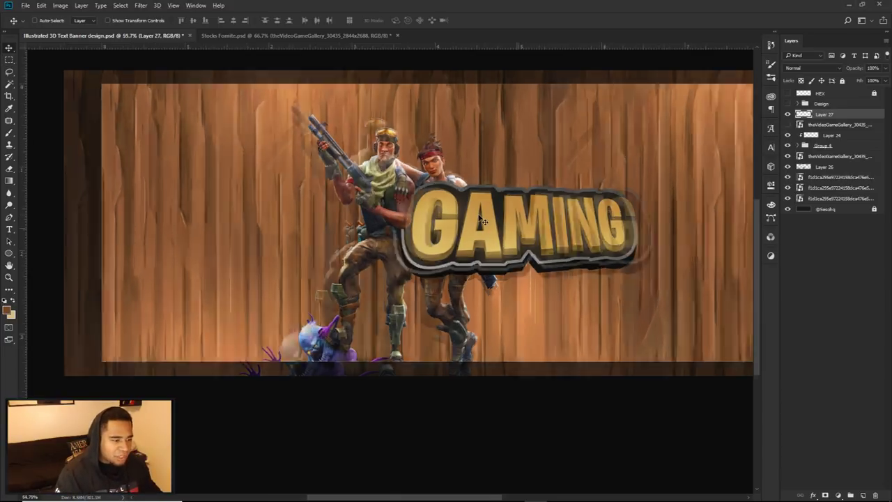
pyautogui.scroll(2, 359, 262)
pyautogui.scroll(-1, 371, 280)
pyautogui.hotkey('ctrl', ';')
pyautogui.hotkey('ctrl', ';')
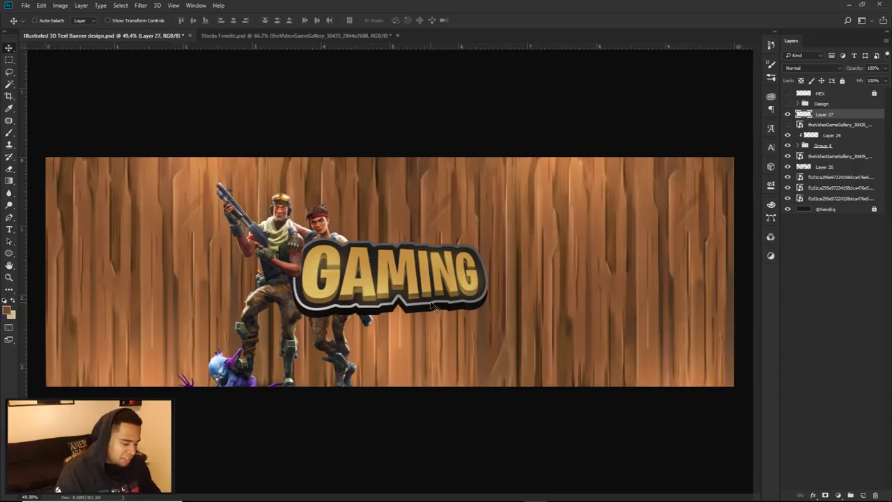
pyautogui.click(788, 103)
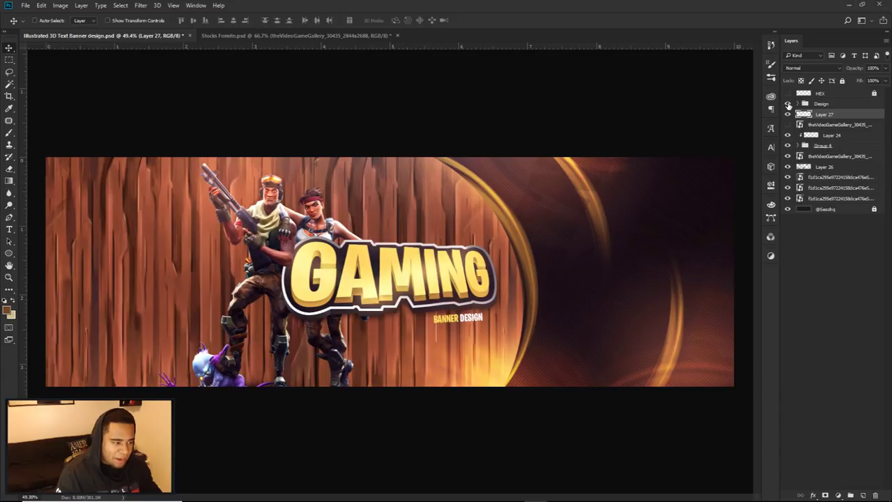
pyautogui.click(787, 103)
pyautogui.click(787, 103)
pyautogui.click(788, 103)
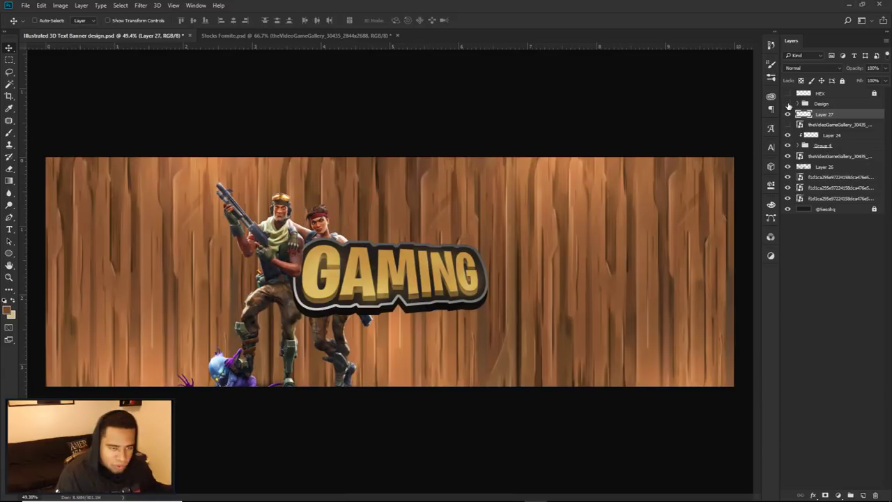
# Delete the hidden duplicated character render and select the arm cutout, Layer 27
pyautogui.click(812, 125)
pyautogui.press('Delete')
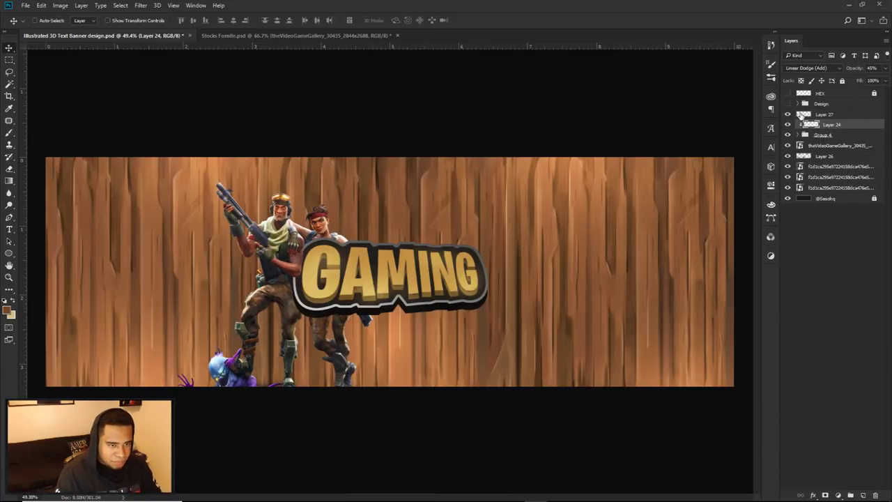
pyautogui.click(820, 115)
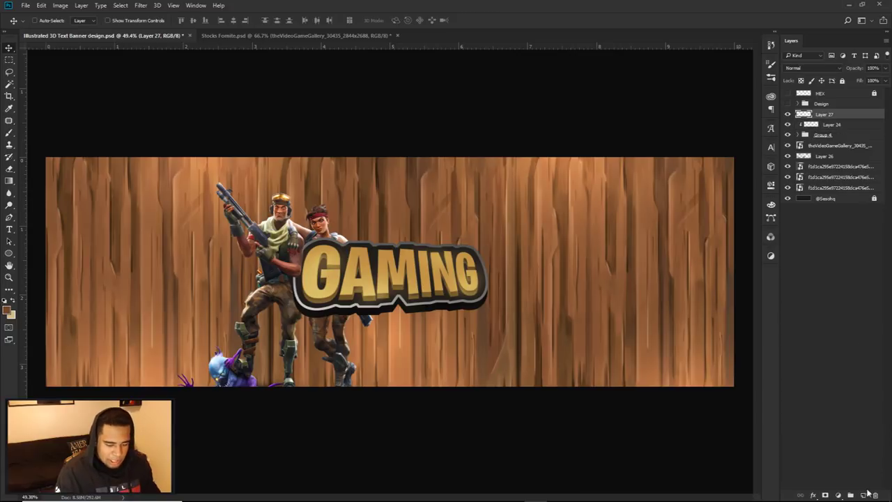
# Draw a tall unfilled ellipse, about 942 by 1369 px, over the right part of the GAMING lettering
pyautogui.click(9, 253)
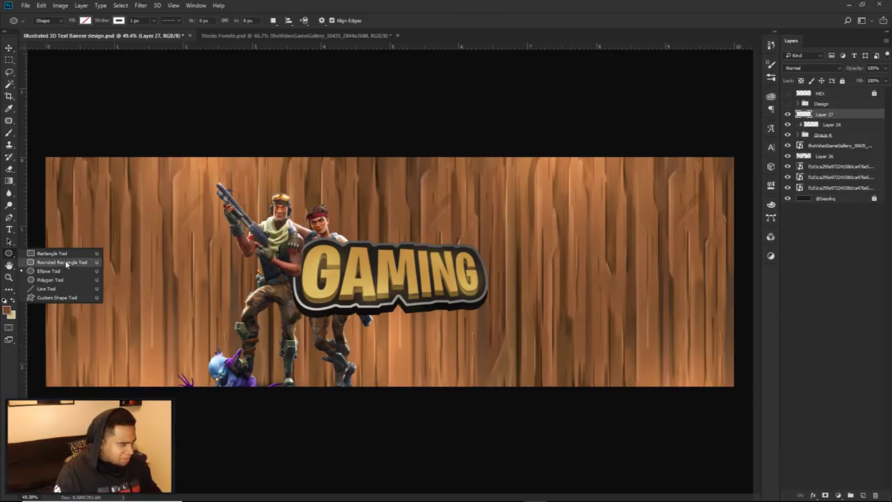
pyautogui.click(61, 271)
pyautogui.moveTo(432, 272)
pyautogui.mouseDown()
pyautogui.moveTo(457, 289)
pyautogui.moveTo(529, 394)
pyautogui.moveTo(584, 434)
pyautogui.moveTo(591, 476)
pyautogui.moveTo(588, 462)
pyautogui.moveTo(579, 466)
pyautogui.moveTo(596, 487)
pyautogui.moveTo(602, 474)
pyautogui.mouseUp()
pyautogui.hotkey('ctrl', 'z')
pyautogui.moveTo(357, 147); pyautogui.dragTo(570, 460)
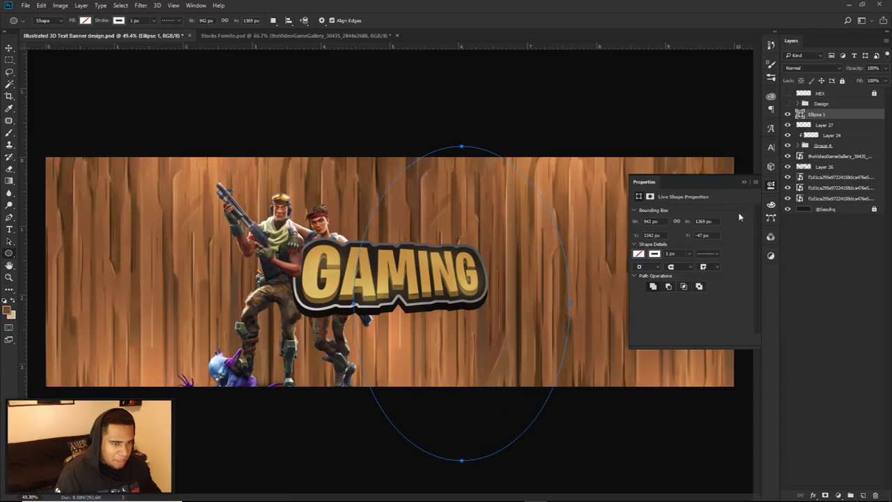
# Move the ellipse left to about X 1126 px, Y -70 px so its curve passes just right of the lettering plate
pyautogui.press('v')
pyautogui.moveTo(523, 312); pyautogui.dragTo(472, 309)
pyautogui.scroll(5, 490, 292)
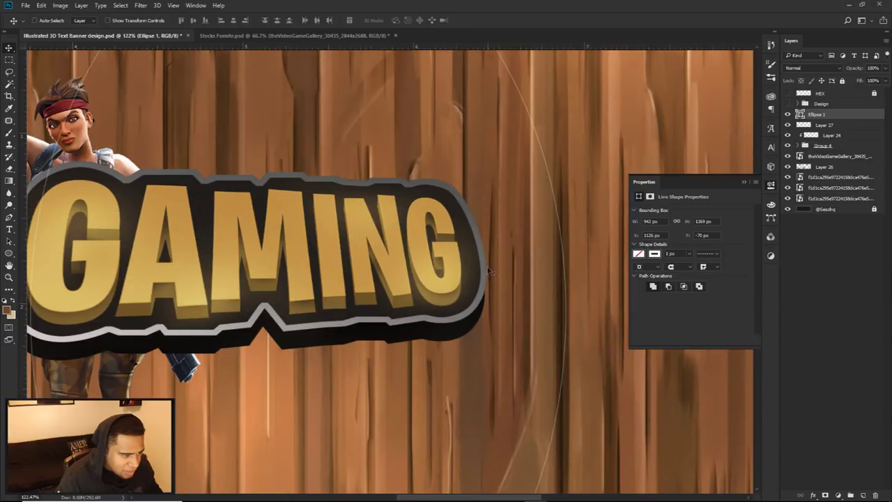
pyautogui.scroll(-6, 487, 319)
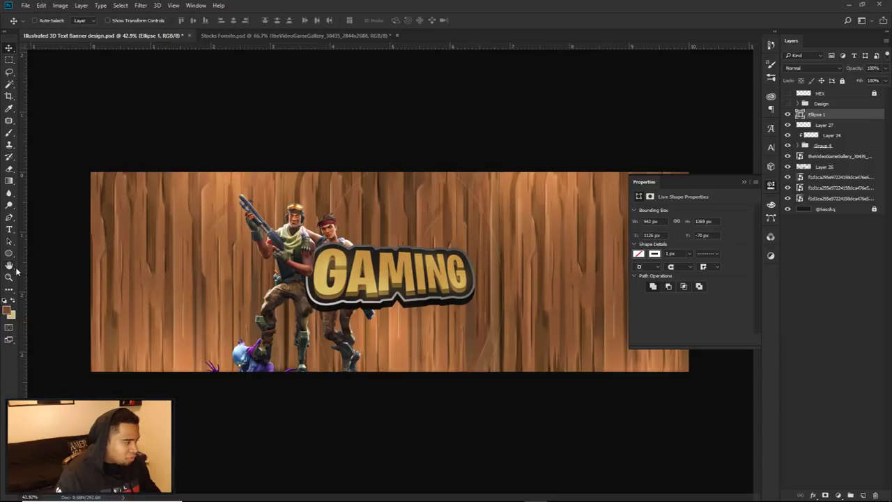
# Try to select the area beside the ellipse with the Magic Wand, discarding the attempt
pyautogui.press('w')
pyautogui.click(771, 185)
pyautogui.click(593, 229)
pyautogui.click(447, 192)
pyautogui.rightClick(816, 115)
pyautogui.click(761, 163)
pyautogui.click(618, 227)
pyautogui.hotkey('ctrl', 'd')
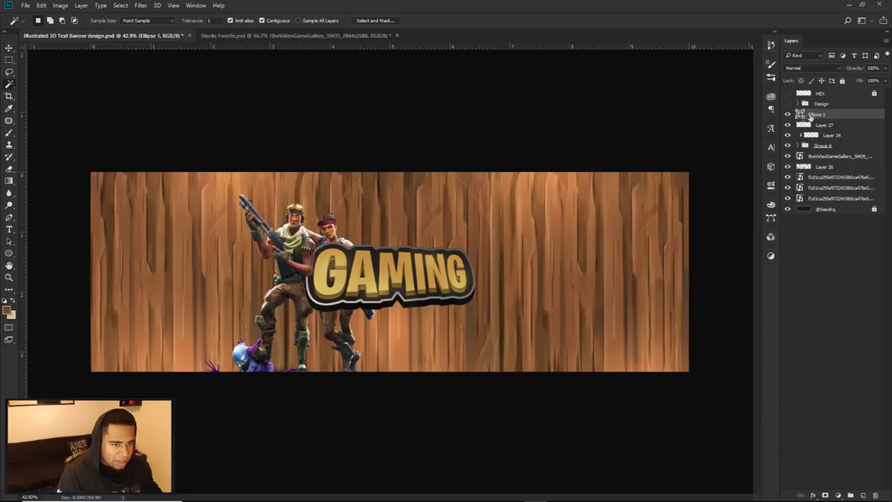
# Give the ellipse shape a solid brown fill
pyautogui.click(10, 255)
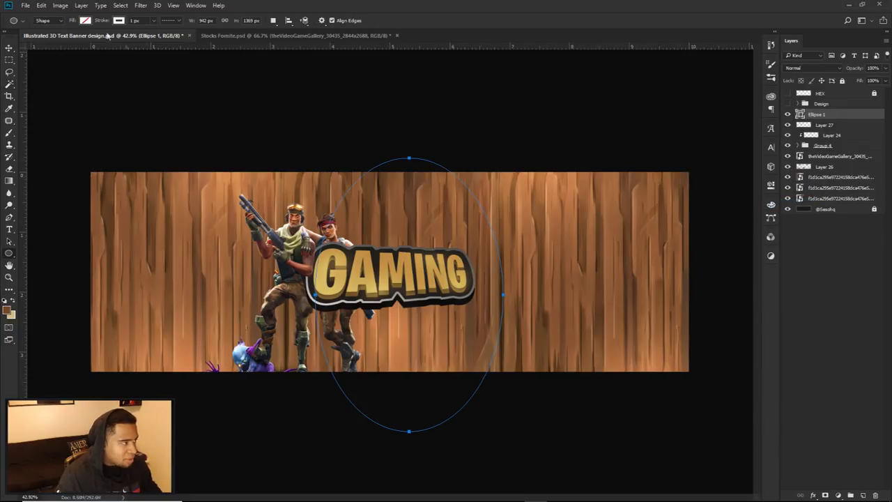
pyautogui.click(118, 20)
pyautogui.click(85, 20)
pyautogui.click(61, 39)
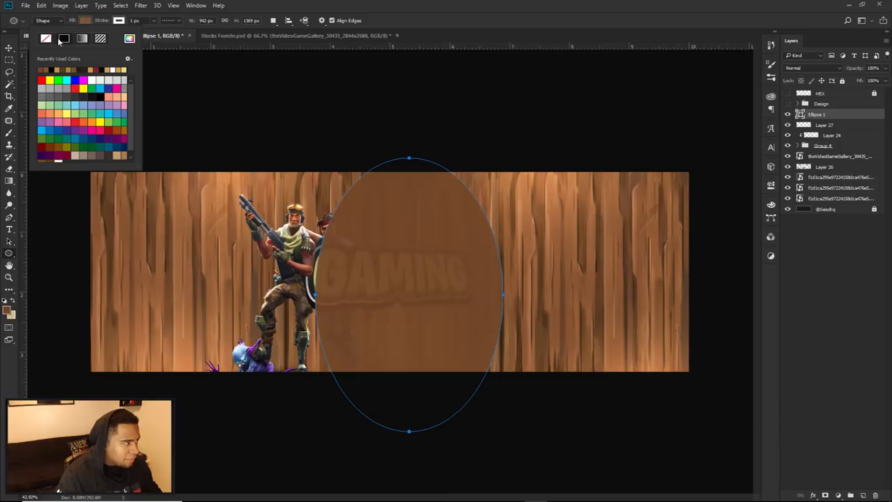
pyautogui.click(118, 20)
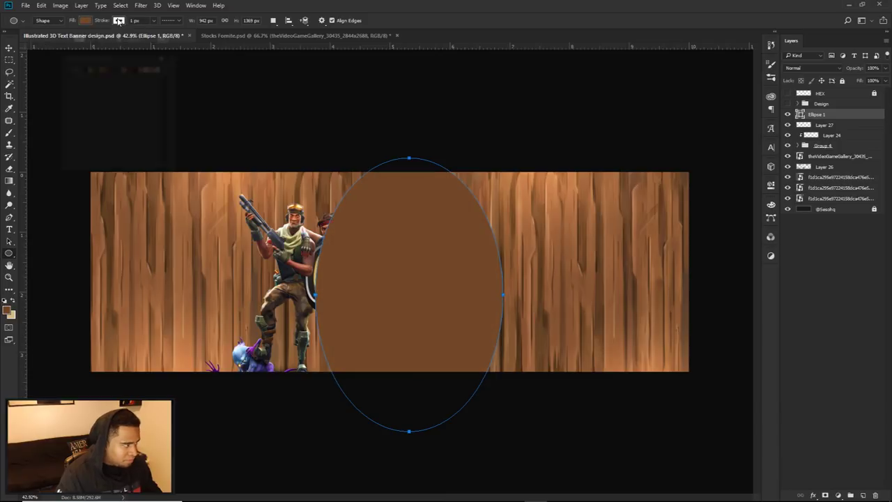
pyautogui.click(9, 49)
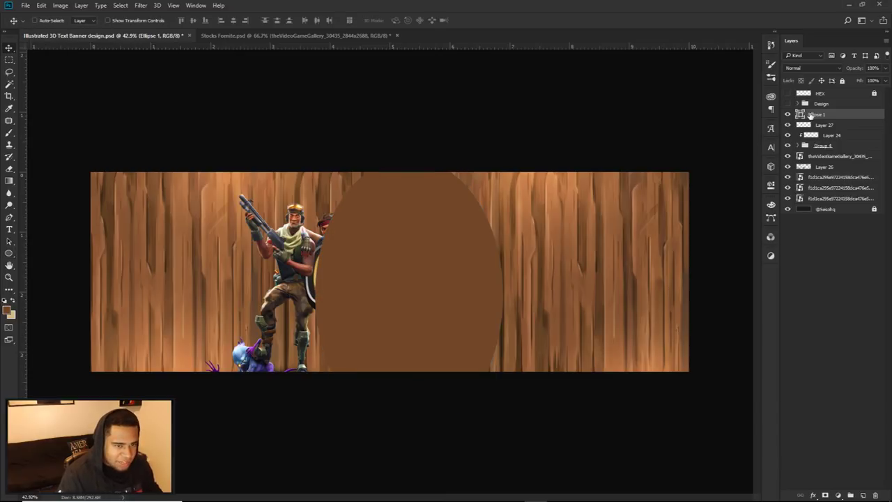
# Rasterize the Ellipse 1 layer and select the empty area to the right of the ellipse with the Magic Wand
pyautogui.press('w')
pyautogui.click(567, 209)
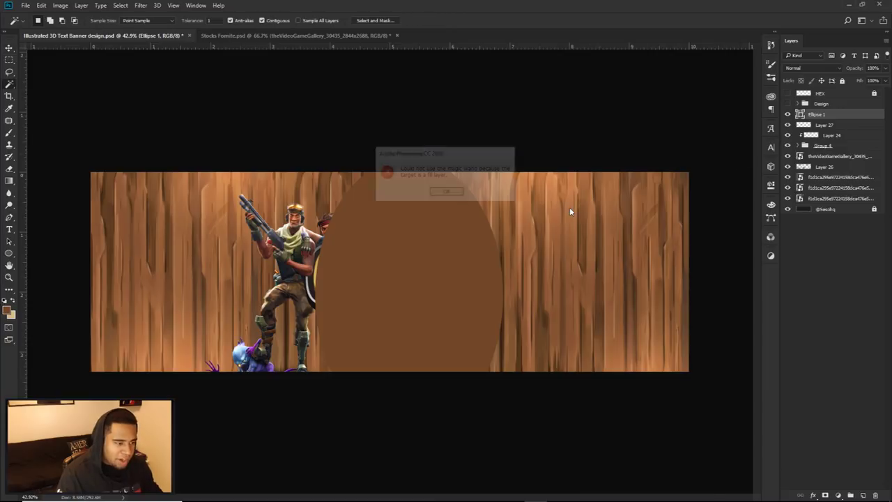
pyautogui.press('Return')
pyautogui.rightClick(827, 115)
pyautogui.click(739, 200)
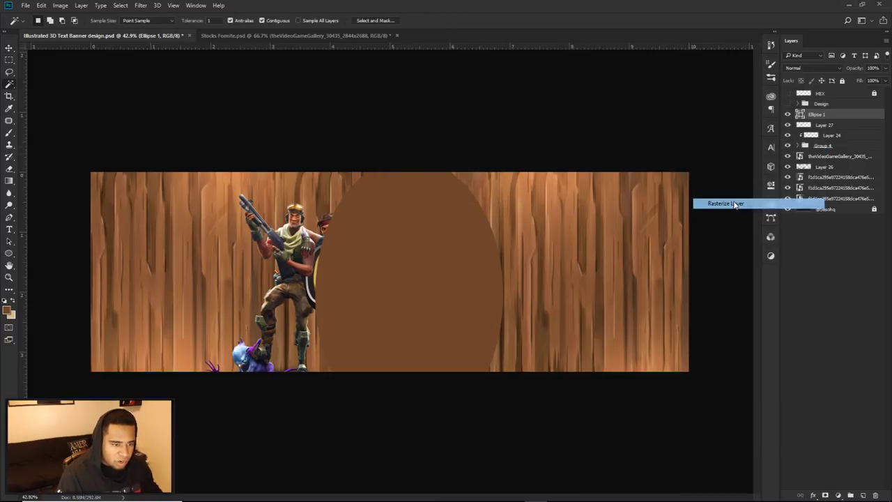
pyautogui.click(580, 228)
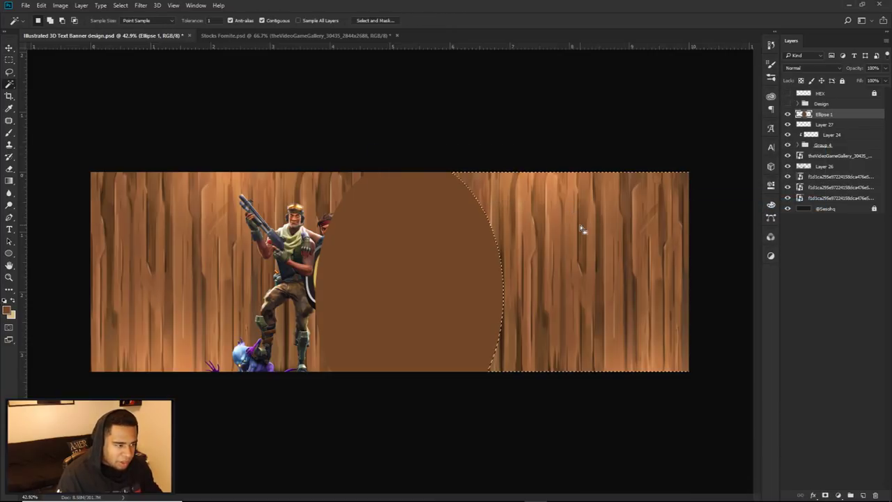
# Hide the Ellipse 1 layer and add a new empty layer above it, keeping the selection active
pyautogui.click(787, 113)
pyautogui.click(862, 494)
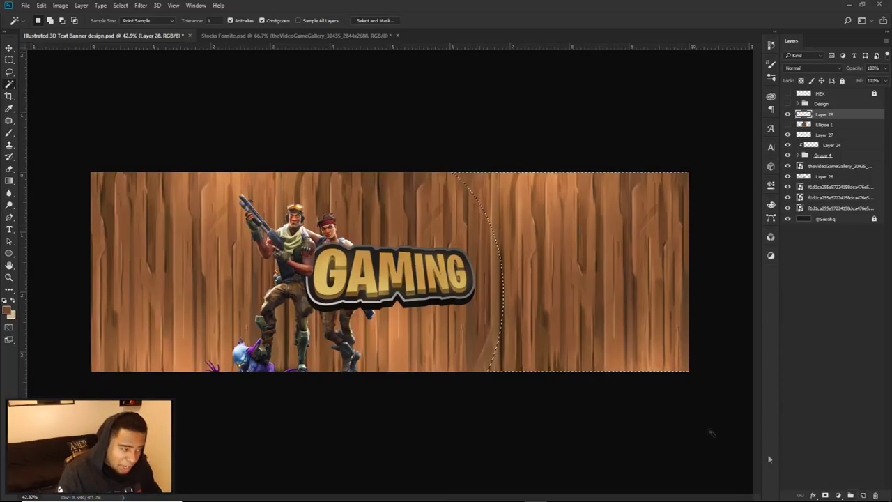
# Set the foreground colour to a darker brown
pyautogui.click(6, 311)
pyautogui.click(379, 224)
pyautogui.click(382, 224)
pyautogui.click(783, 237)
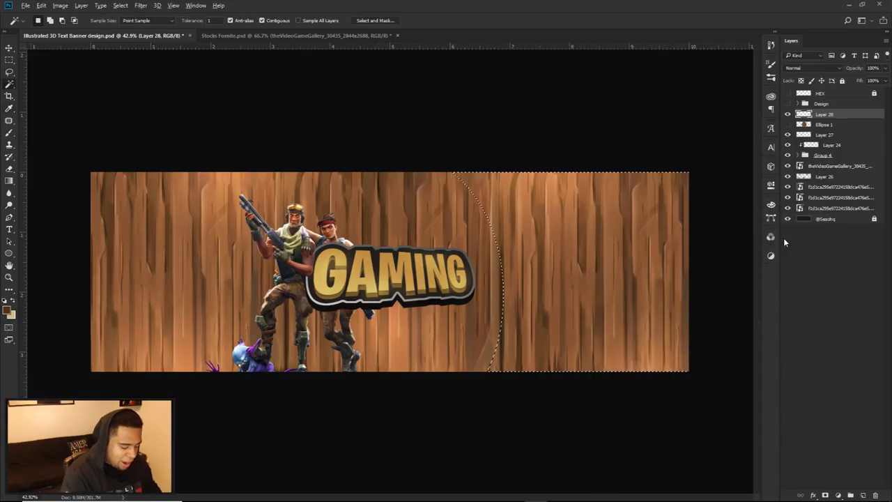
# Fill the selected area on the new layer with the dark brown, deselect it, and delete the hidden Ellipse 1 layer
pyautogui.hotkey('alt', 'BackSpace')
pyautogui.hotkey('ctrl', 'd')
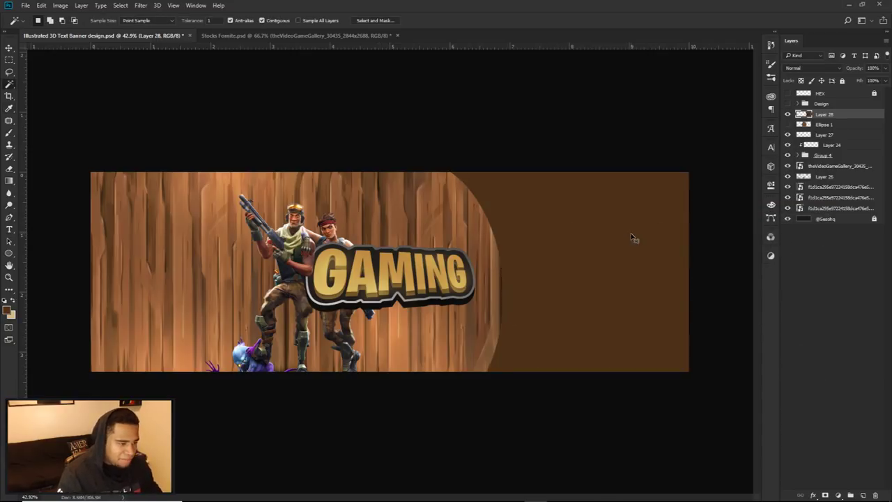
pyautogui.click(829, 127)
pyautogui.hotkey('ctrl', 'e')
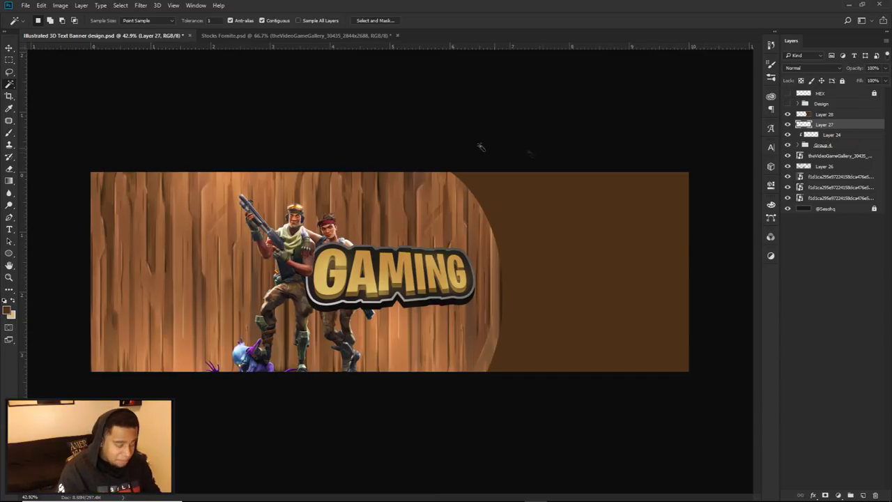
pyautogui.press('p')
pyautogui.click(447, 164)
pyautogui.moveTo(478, 388); pyautogui.dragTo(430, 494)
pyautogui.click(700, 410)
pyautogui.moveTo(736, 297); pyautogui.dragTo(733, 258)
pyautogui.moveTo(692, 150); pyautogui.dragTo(662, 136)
pyautogui.moveTo(559, 134); pyautogui.dragTo(541, 132)
pyautogui.moveTo(485, 134); pyautogui.dragTo(473, 136)
pyautogui.click(447, 164)
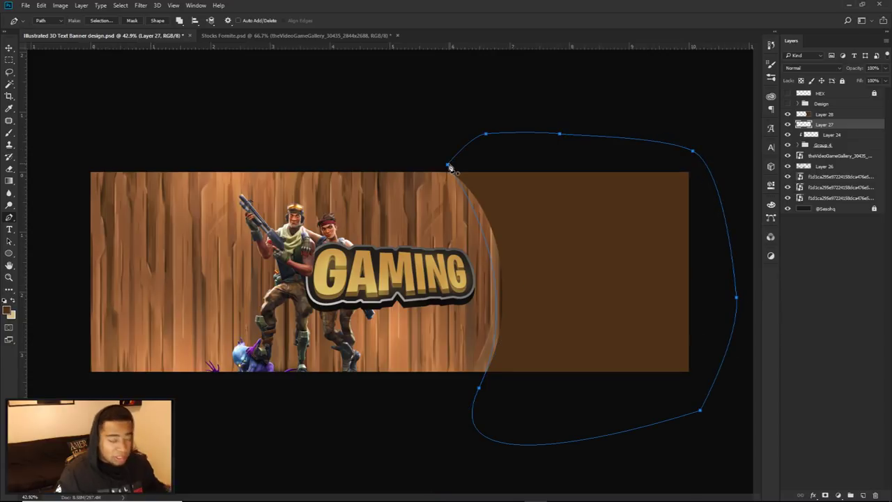
pyautogui.rightClick(481, 128)
pyautogui.rightClick(487, 230)
pyautogui.click(514, 248)
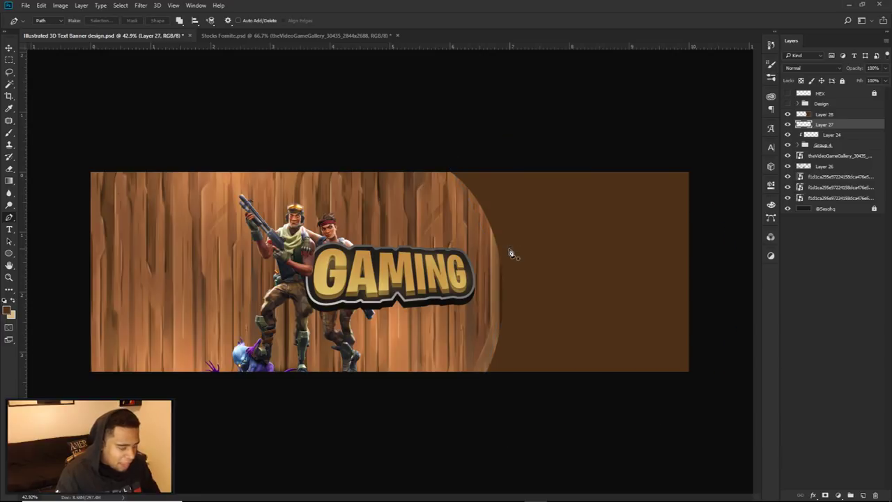
# Widen the brown panel on Layer 28 to about 108%, bringing its curved edge closer to the GAMING lettering
pyautogui.press('v')
pyautogui.moveTo(570, 267)
pyautogui.mouseDown()
pyautogui.moveTo(549, 265)
pyautogui.moveTo(572, 263)
pyautogui.mouseUp()
pyautogui.hotkey('ctrl', 'z')
pyautogui.click(825, 114)
pyautogui.hotkey('ctrl', 't')
pyautogui.moveTo(673, 271); pyautogui.dragTo(688, 275)
pyautogui.press('Return')
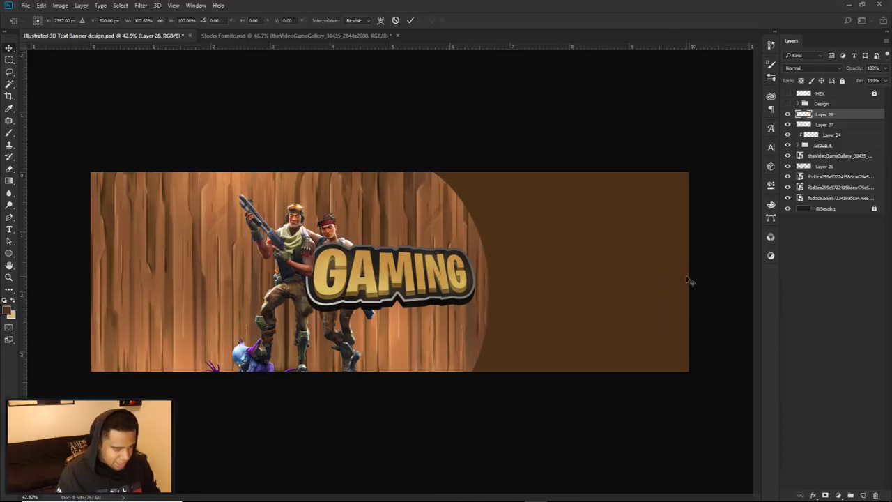
# Try darkening the brown panel with a Hue/Saturation lightness of -36, and undo it
pyautogui.hotkey('ctrl', 'u')
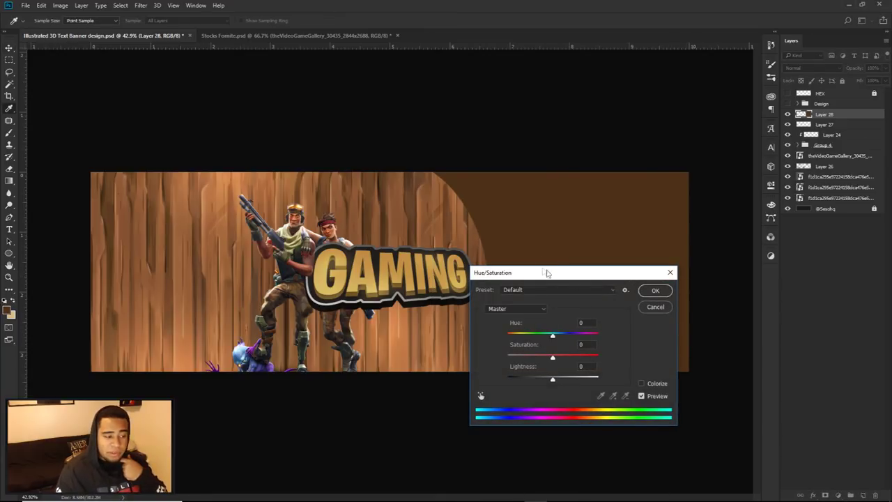
pyautogui.moveTo(527, 283); pyautogui.dragTo(280, 205)
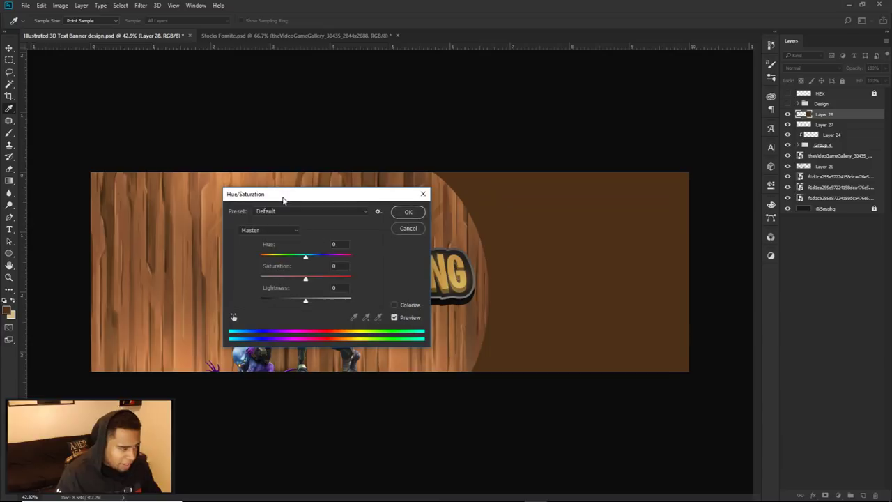
pyautogui.moveTo(301, 301); pyautogui.dragTo(291, 301)
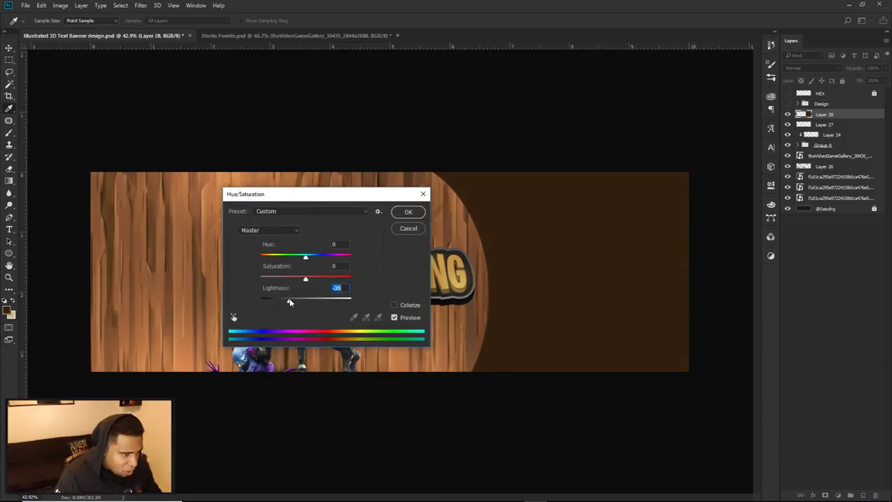
pyautogui.moveTo(367, 196); pyautogui.dragTo(295, 193)
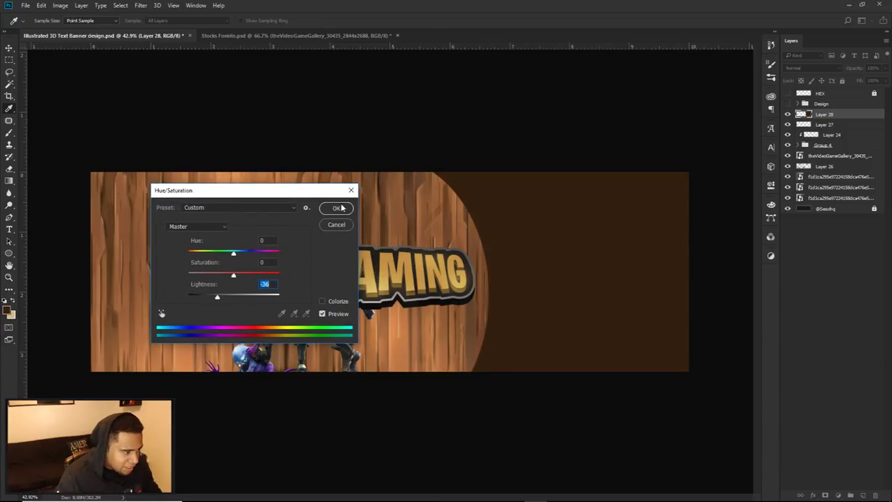
pyautogui.click(337, 208)
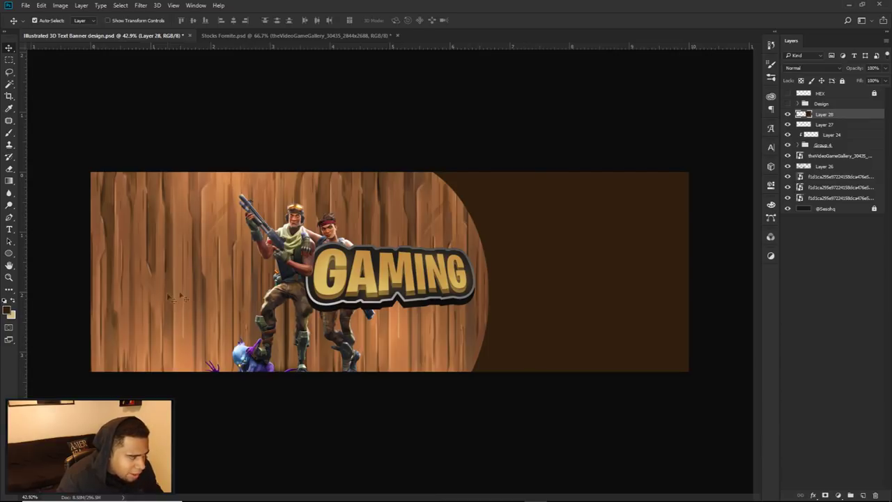
pyautogui.hotkey('ctrl', 'z')
# Darken the brown panel with a Hue/Saturation lightness of -19 and set the foreground colour to 3f2813
pyautogui.hotkey('ctrl', 'u')
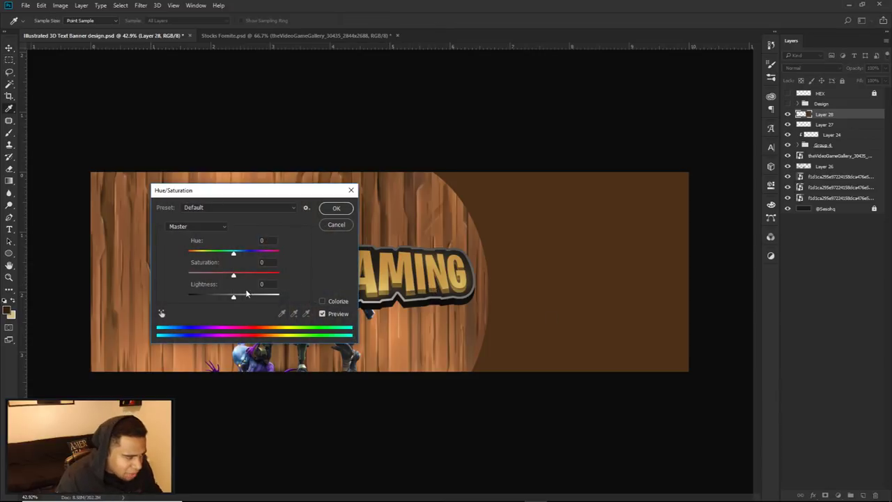
pyautogui.moveTo(234, 299); pyautogui.dragTo(226, 299)
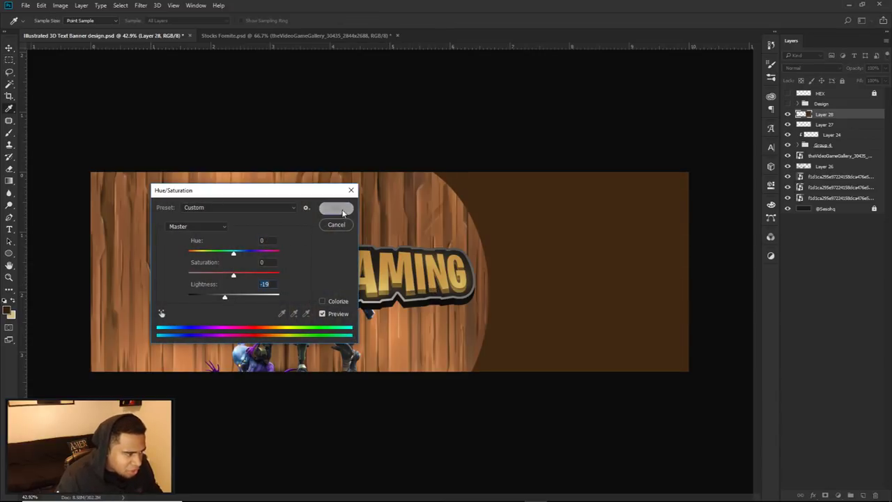
pyautogui.click(343, 212)
pyautogui.click(7, 310)
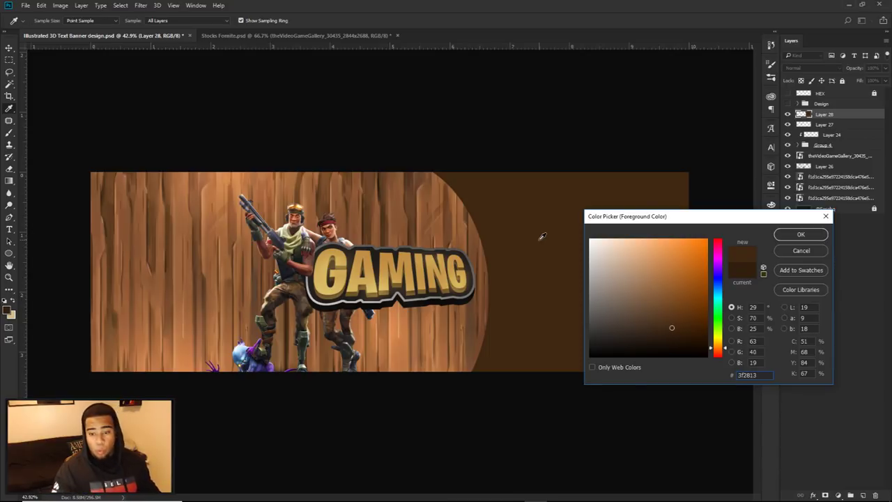
pyautogui.press('v')
pyautogui.click(801, 234)
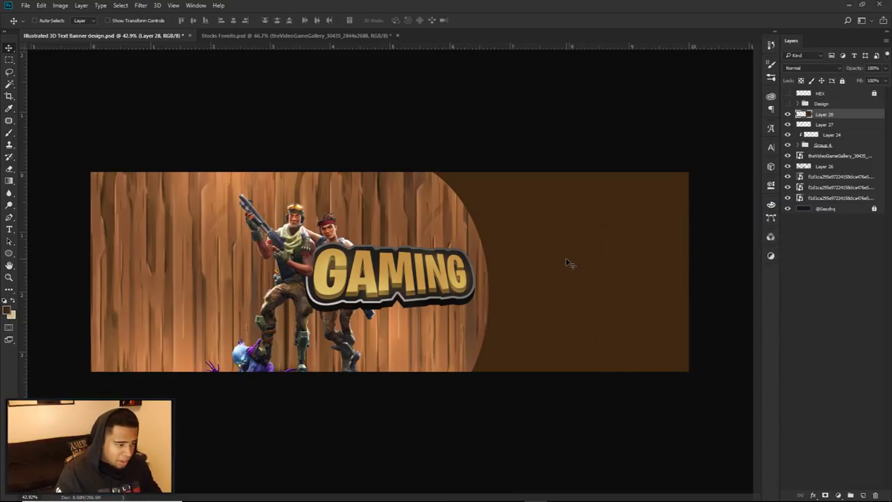
# Add a Pattern Overlay to Layer 28 using the diagonal line pattern at a scale of 226%
pyautogui.doubleClick(855, 116)
pyautogui.click(531, 401)
pyautogui.moveTo(571, 249); pyautogui.dragTo(143, 207)
pyautogui.moveTo(263, 288); pyautogui.dragTo(262, 290)
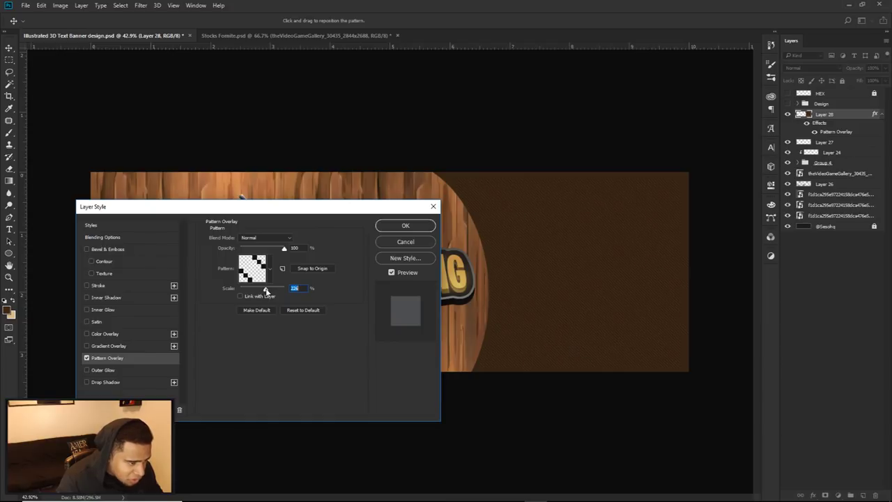
pyautogui.click(403, 225)
# Compare the patterned panel with the finished artwork in the Design group, and hide the group again
pyautogui.scroll(3, 490, 313)
pyautogui.scroll(3, 520, 323)
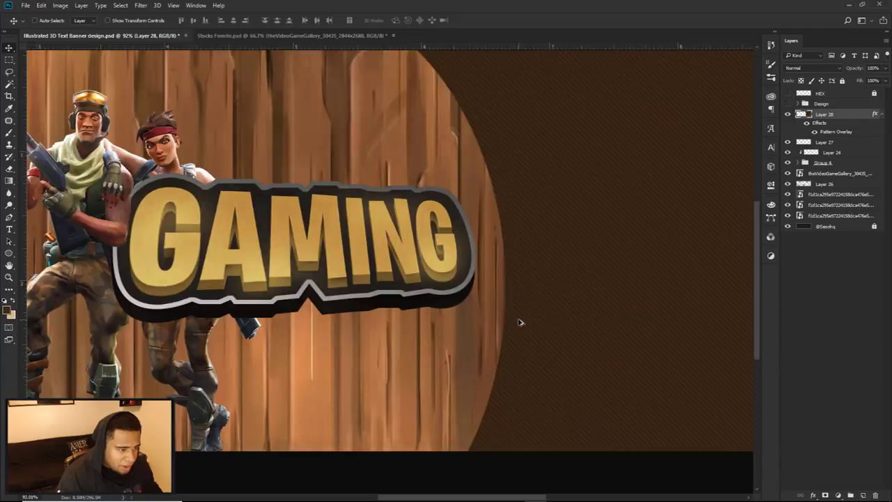
pyautogui.scroll(-4, 520, 323)
pyautogui.click(786, 103)
pyautogui.scroll(1, 666, 204)
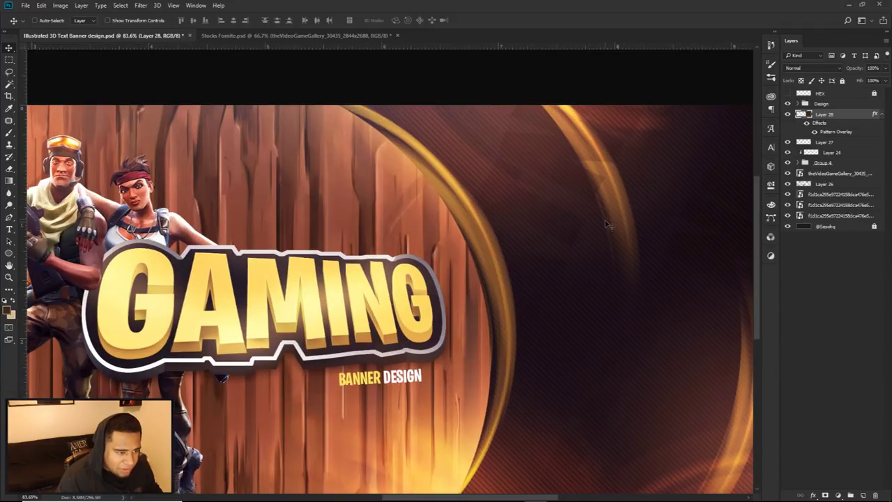
pyautogui.scroll(-2, 576, 195)
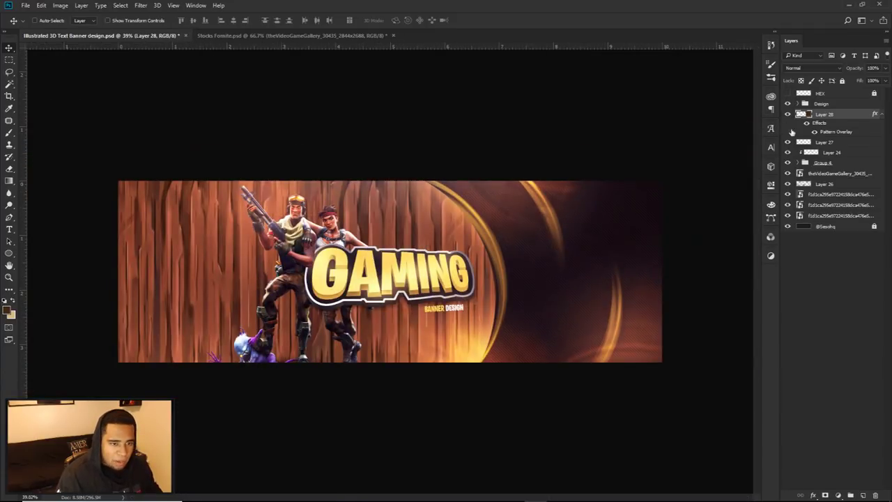
pyautogui.click(788, 104)
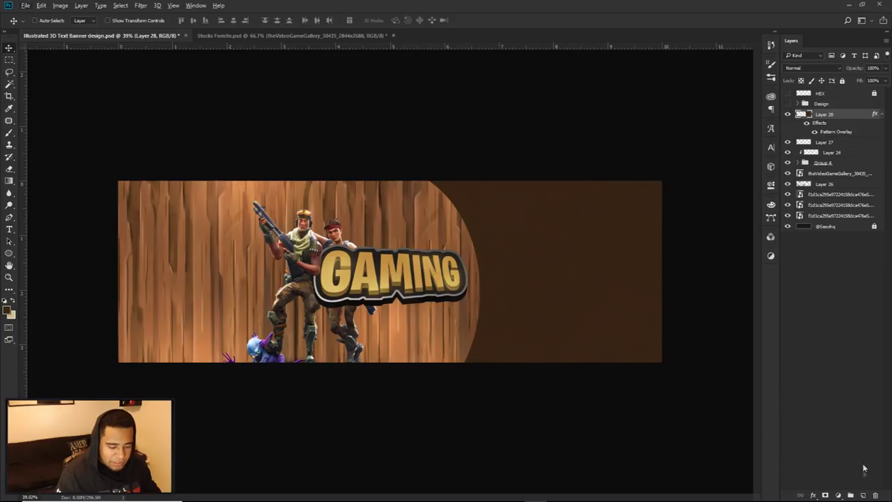
# On a new layer, paint soft gold glows sampled from the lettering on the panel's upper and lower edges, the front character and the left plank edge
pyautogui.click(863, 495)
pyautogui.press('b')
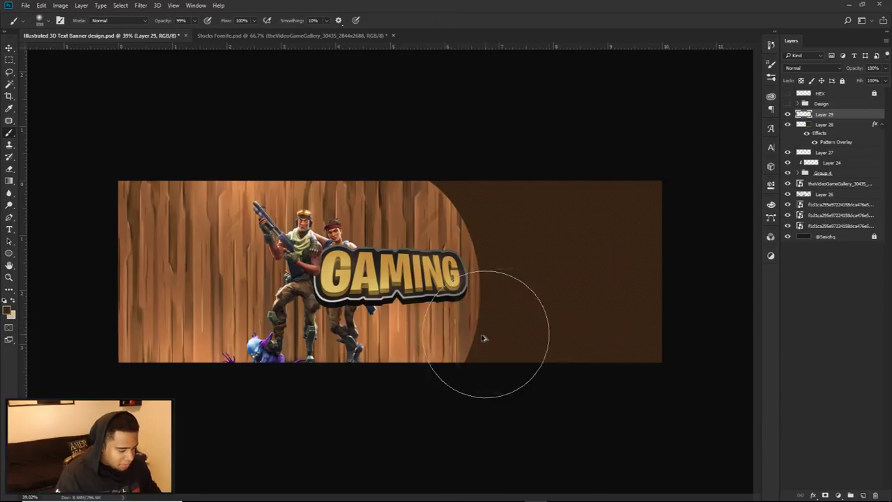
pyautogui.keyDown('alt'); pyautogui.click(387, 270); pyautogui.keyUp('alt')
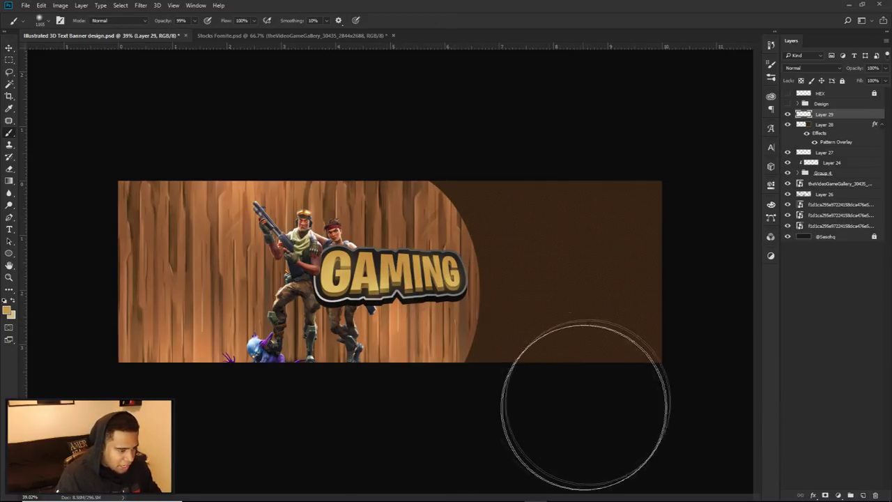
pyautogui.click(580, 400)
pyautogui.hotkey('ctrl', 'z')
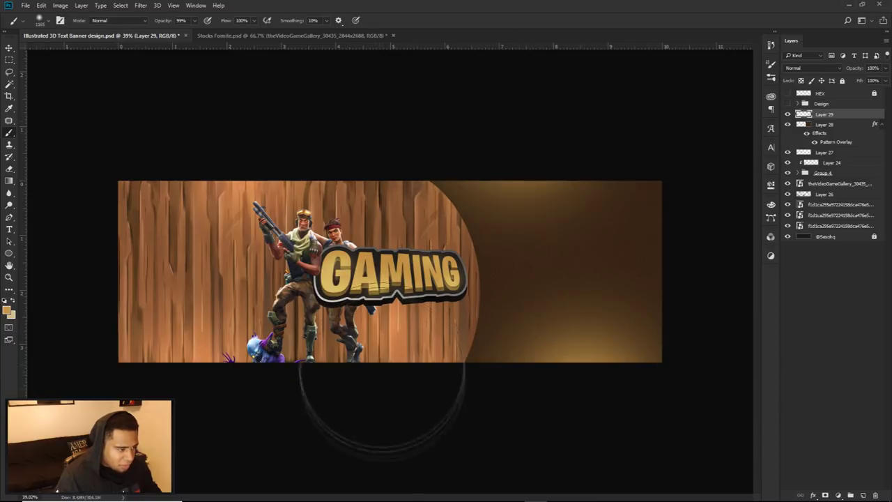
pyautogui.moveTo(330, 348); pyautogui.dragTo(245, 349)
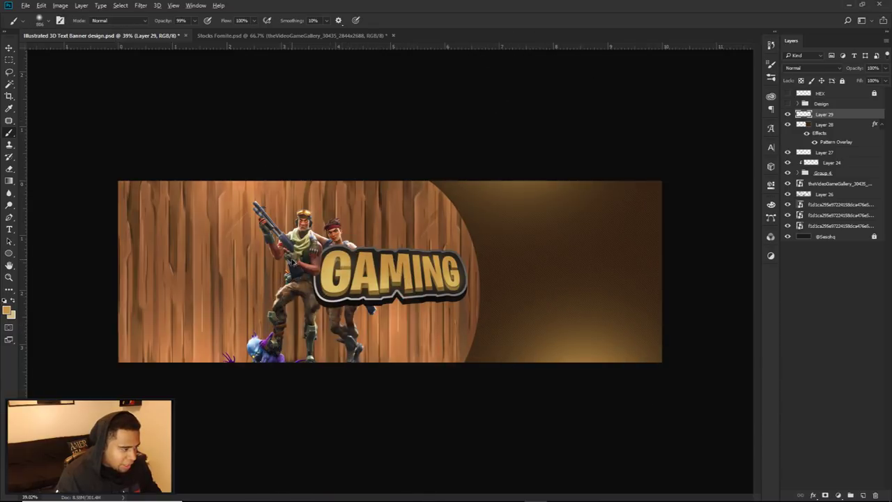
pyautogui.click(289, 230)
pyautogui.click(104, 299)
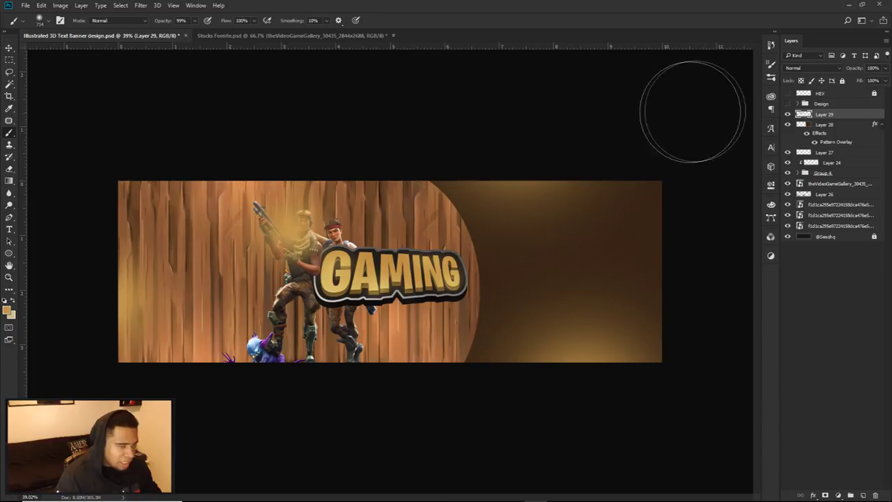
# Set the glow layer's blend mode to Linear Dodge (Add) and its opacity to 43%
pyautogui.click(810, 68)
pyautogui.click(805, 143)
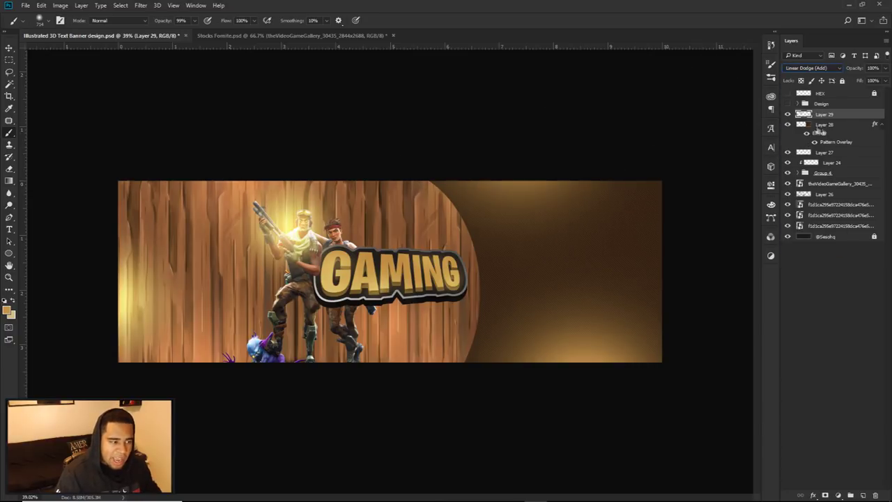
pyautogui.click(885, 67)
pyautogui.moveTo(876, 82); pyautogui.dragTo(862, 81)
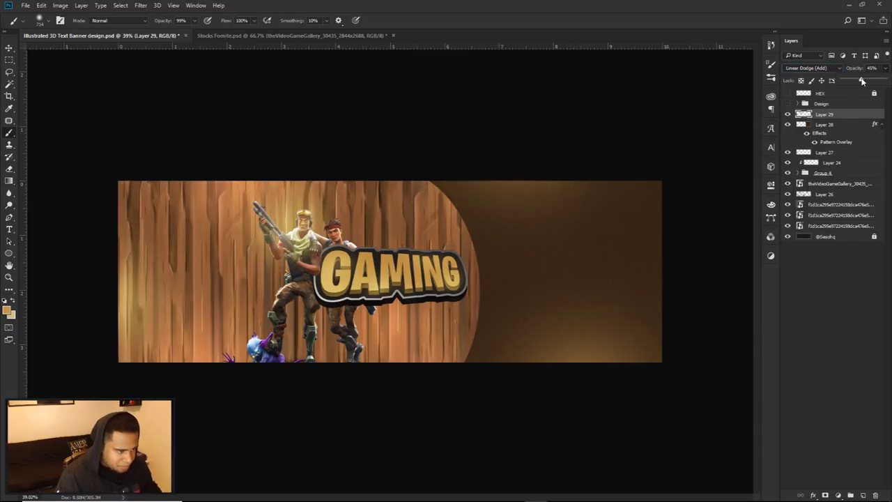
# Shift the glow layer's hue to -27 with Hue/Saturation
pyautogui.hotkey('ctrl', 'u')
pyautogui.moveTo(234, 252); pyautogui.dragTo(221, 255)
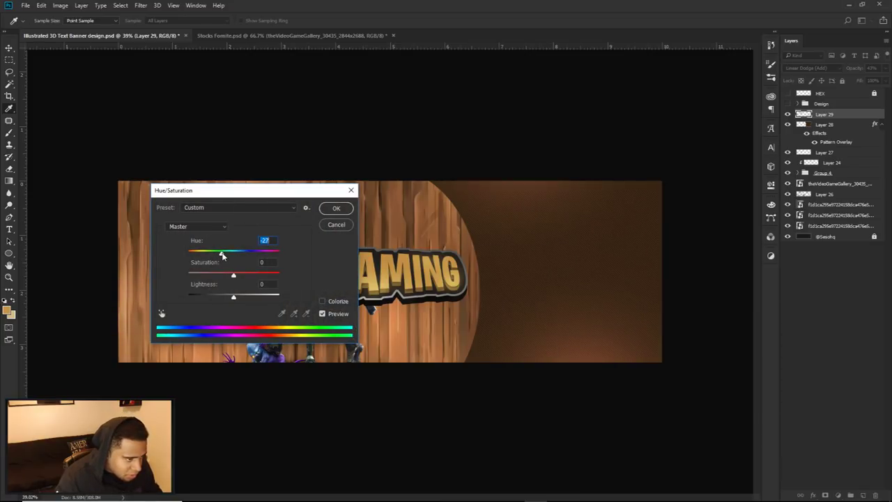
pyautogui.click(336, 207)
# Erase the excess glow around the GAMING lettering and in the middle of the dark panel with a large soft eraser
pyautogui.press('b')
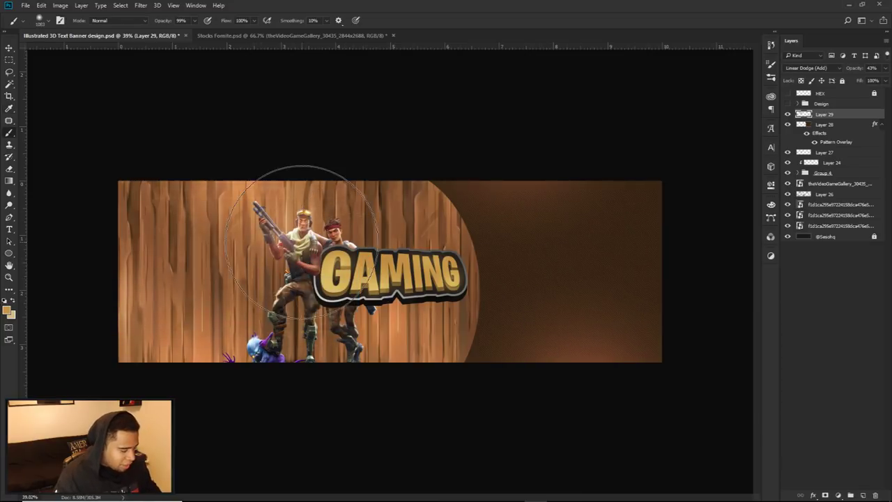
pyautogui.press('e')
pyautogui.moveTo(400, 302); pyautogui.dragTo(448, 303)
pyautogui.moveTo(625, 251); pyautogui.dragTo(597, 254)
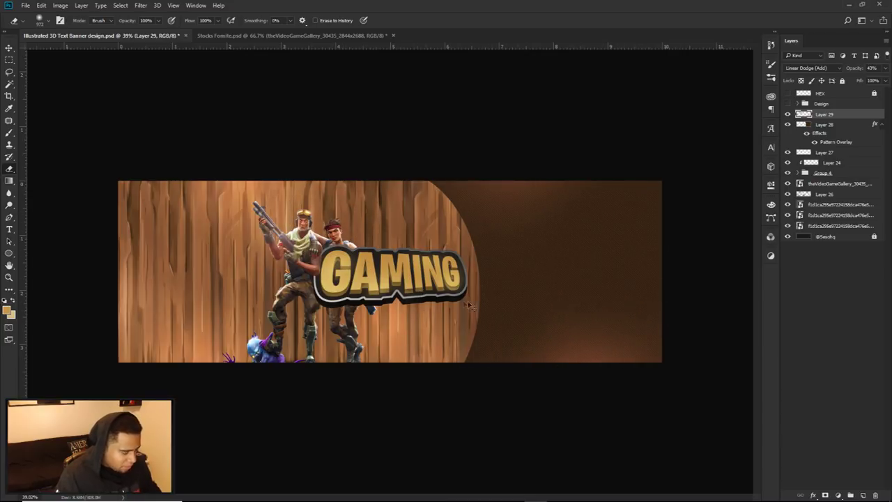
pyautogui.press('v')
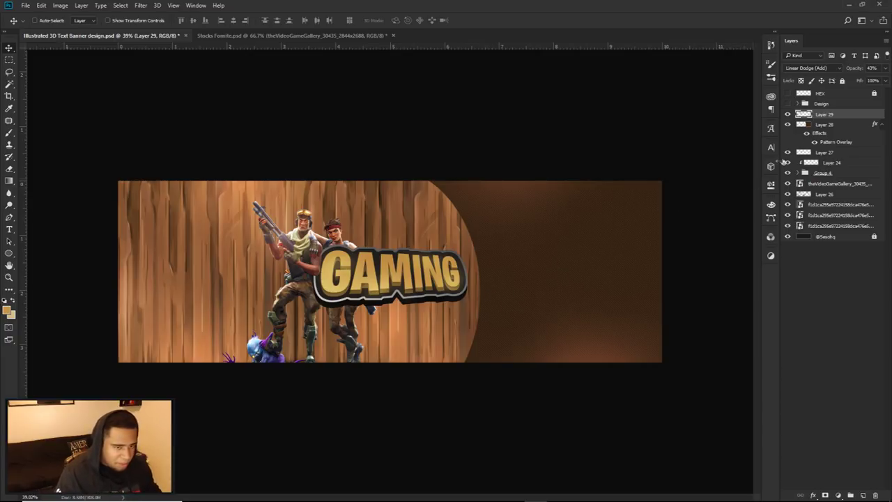
# Add a Brightness/Contrast adjustment layer above the glow with brightness -20 and contrast 32, and compare the banner with and without it
pyautogui.click(838, 496)
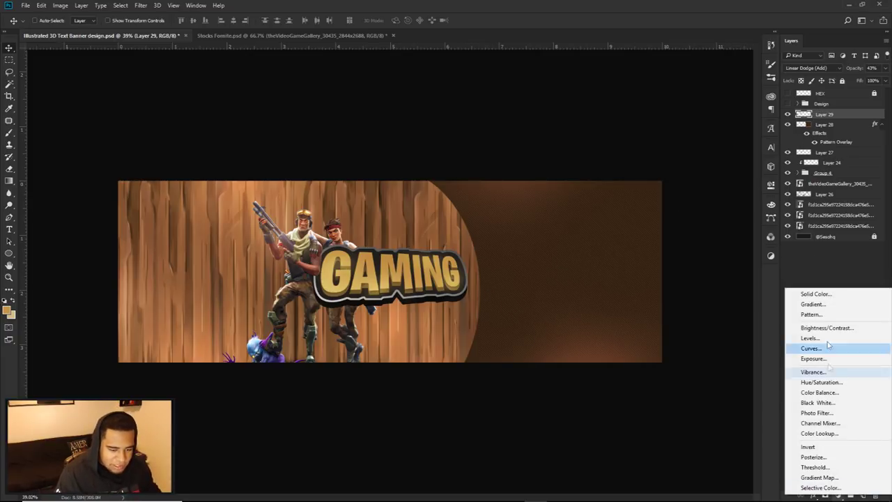
pyautogui.click(827, 327)
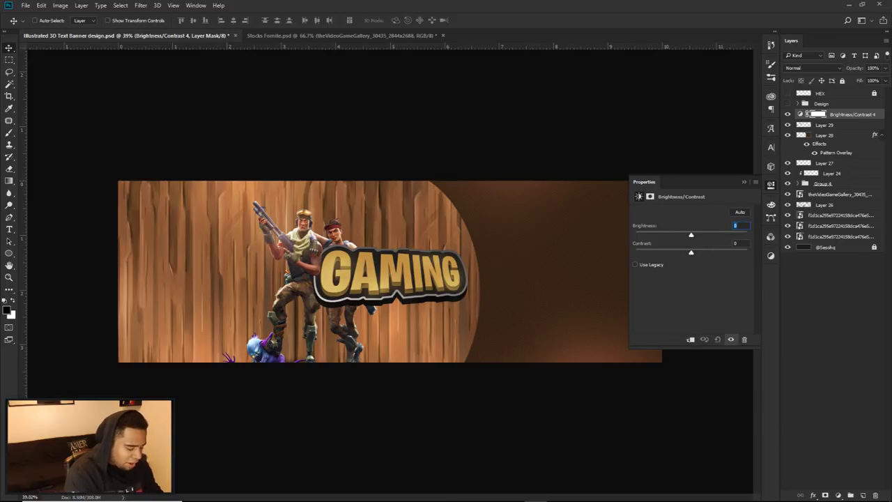
pyautogui.write('-20')
pyautogui.click(736, 243)
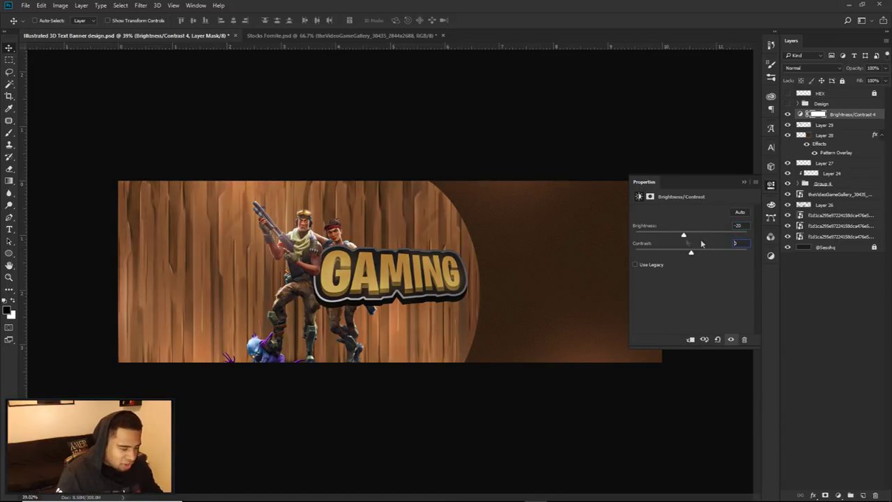
pyautogui.write('12')
pyautogui.press('Return')
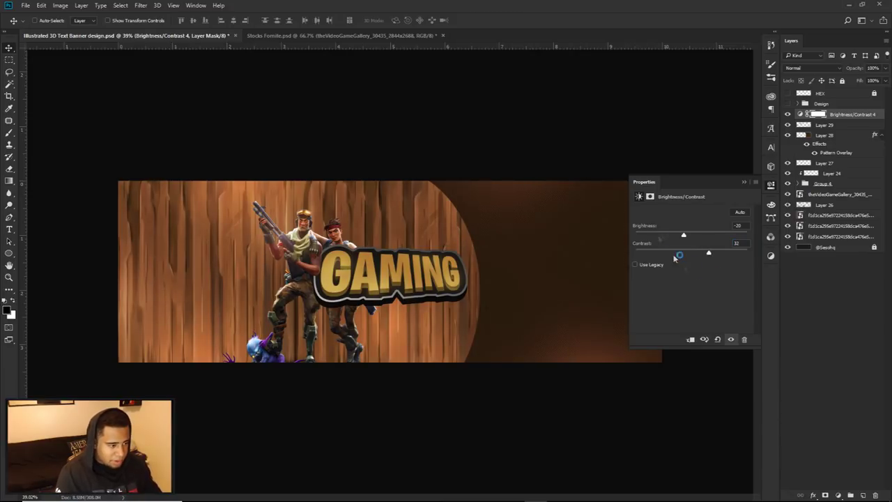
pyautogui.click(769, 185)
pyautogui.click(789, 116)
pyautogui.click(788, 116)
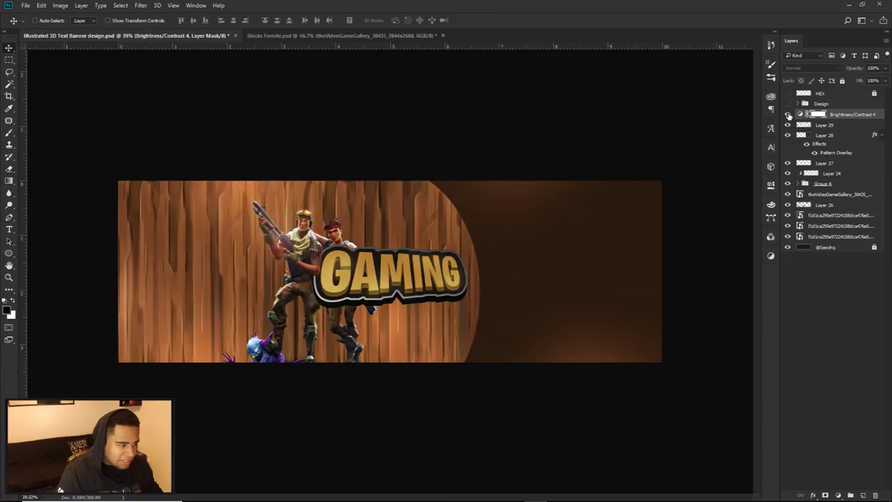
# Add a new layer above the Brightness/Contrast adjustment and paint large soft gold and dark brown spots over the GAMING lettering and dark panel
pyautogui.click(789, 114)
pyautogui.click(788, 115)
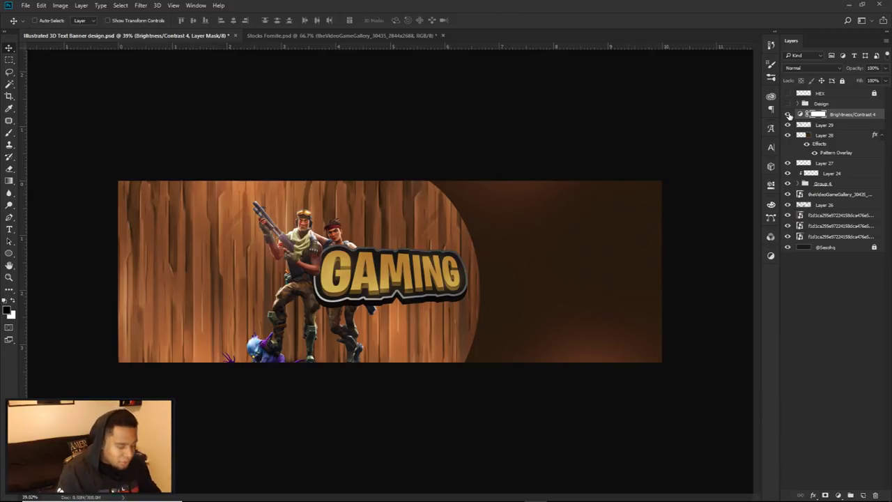
pyautogui.click(863, 495)
pyautogui.press('b')
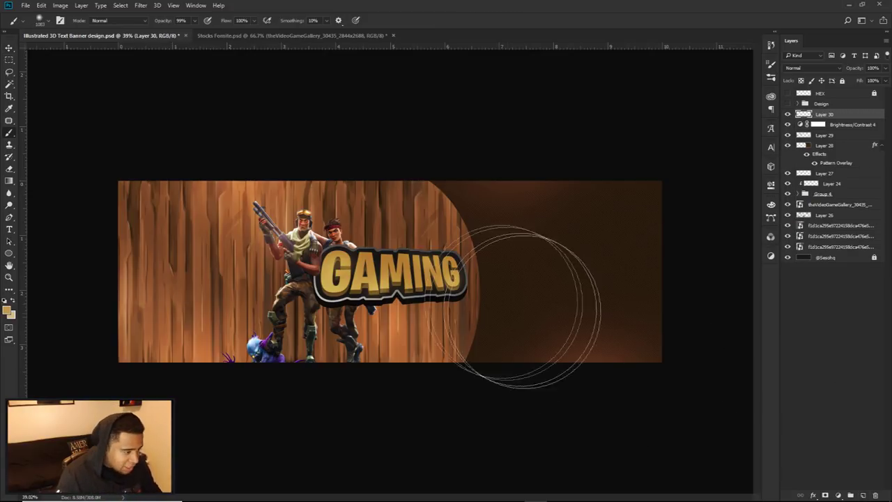
pyautogui.scroll(2, 419, 286)
pyautogui.moveTo(374, 274); pyautogui.dragTo(479, 332)
pyautogui.click(478, 333)
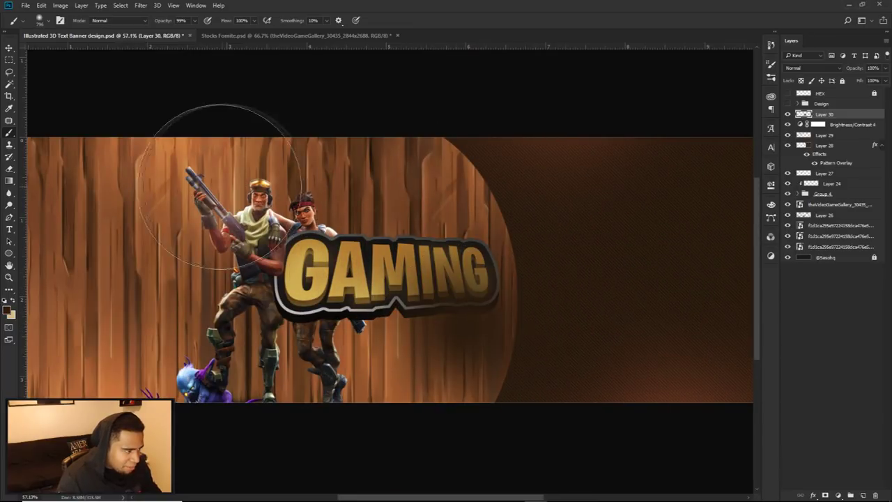
pyautogui.scroll(-2, 570, 288)
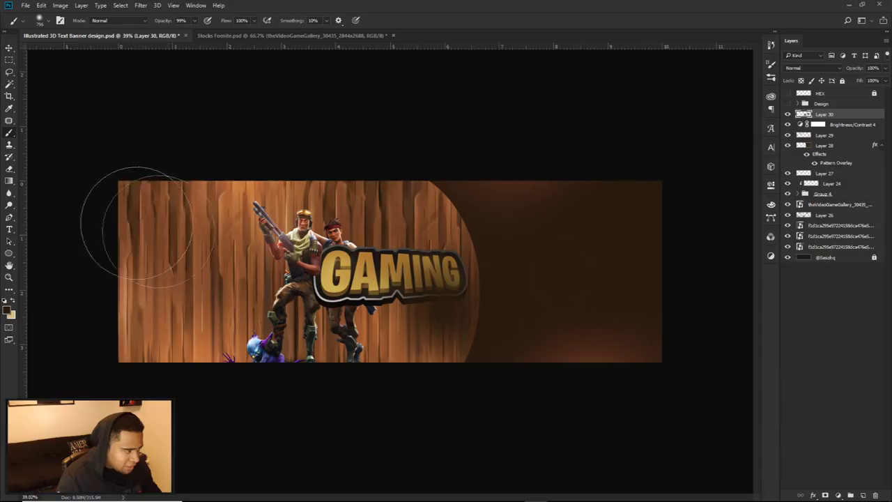
# Set the painted layer to Linear Dodge (Add) at 62% opacity and erase its excess glow from the dark panel with a large soft eraser
pyautogui.click(810, 68)
pyautogui.click(808, 145)
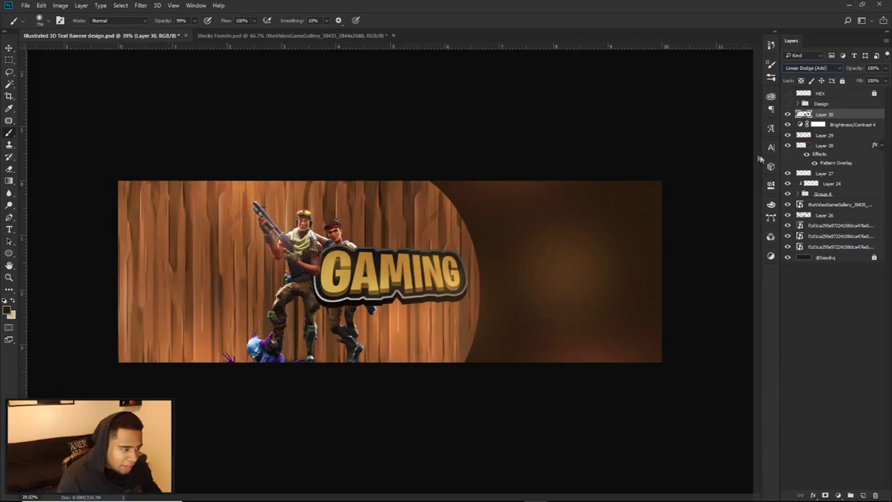
pyautogui.moveTo(888, 68); pyautogui.dragTo(870, 82)
pyautogui.press('e')
pyautogui.press(']')
pyautogui.moveTo(623, 336); pyautogui.dragTo(617, 352)
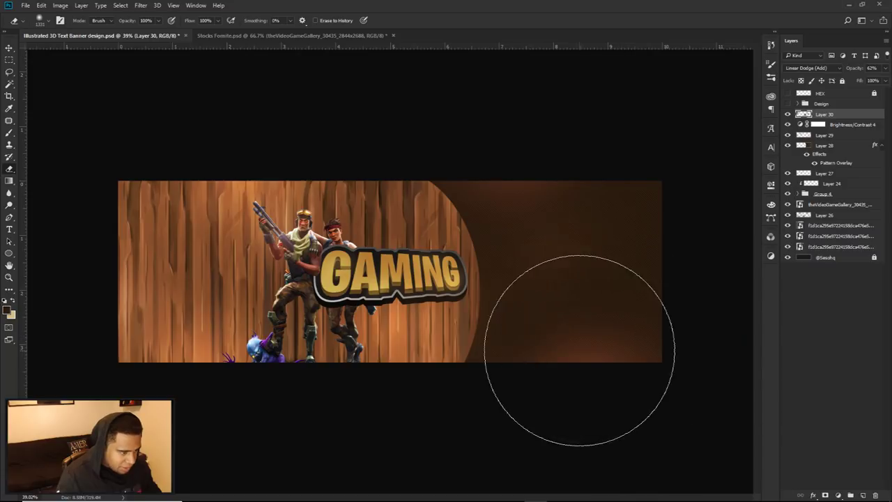
pyautogui.press('v')
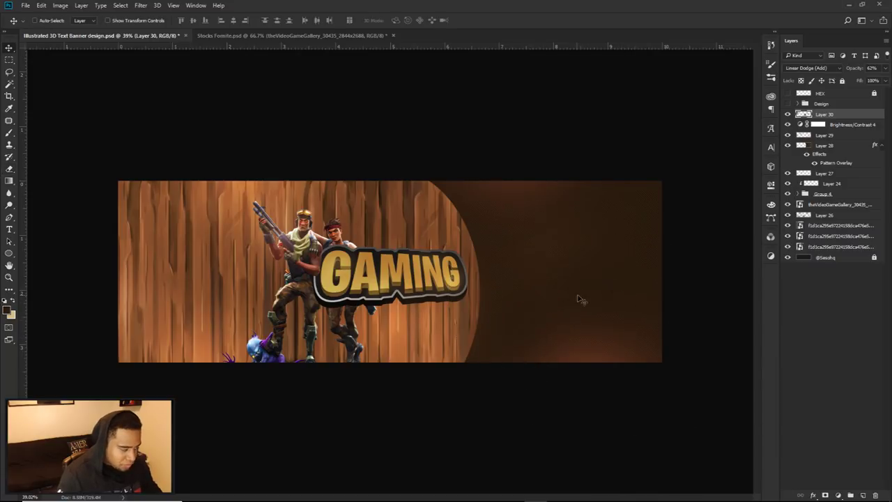
pyautogui.scroll(-1, 528, 293)
pyautogui.scroll(1, 524, 294)
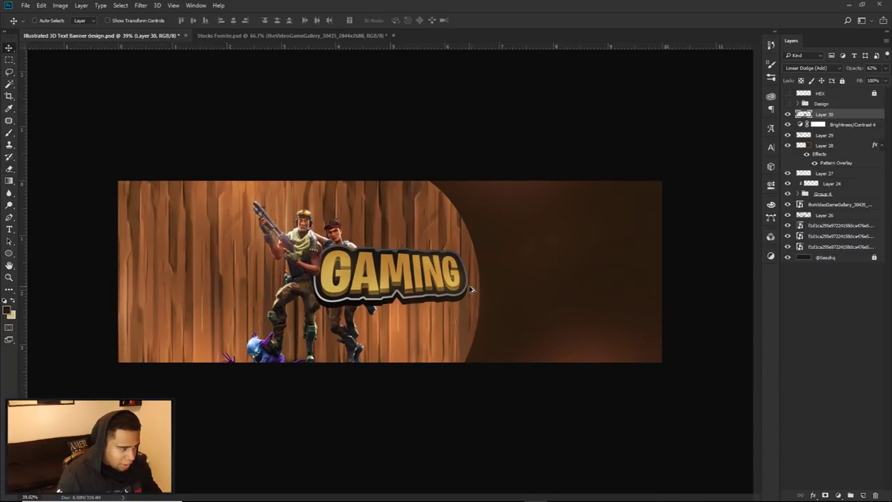
# Add another new layer and paint a soft white highlight along the banner's upper edge with a very large brush
pyautogui.click(863, 494)
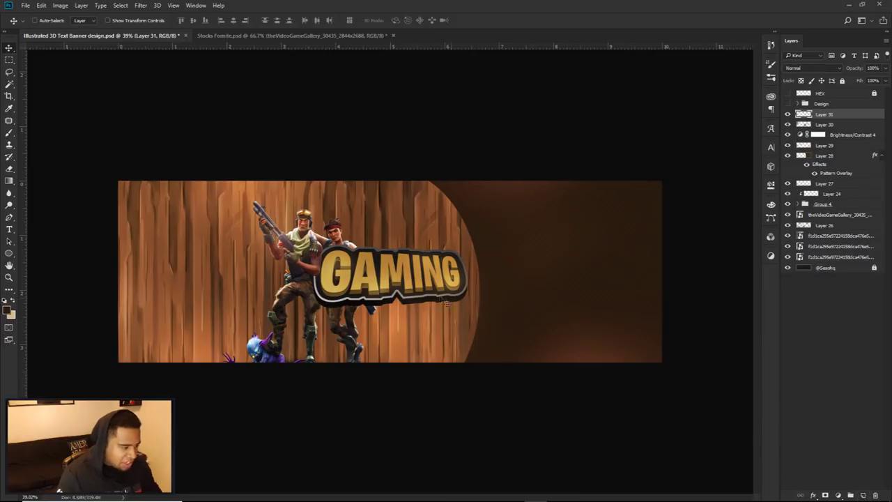
pyautogui.press('b')
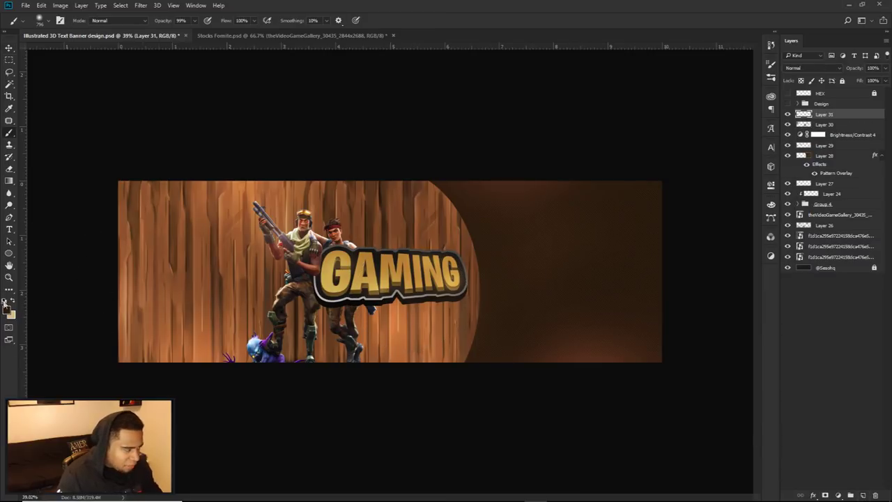
pyautogui.click(8, 310)
pyautogui.moveTo(593, 292); pyautogui.dragTo(514, 189)
pyautogui.click(795, 234)
pyautogui.moveTo(376, 233)
pyautogui.mouseDown()
pyautogui.moveTo(501, 236)
pyautogui.moveTo(397, 206)
pyautogui.mouseUp()
pyautogui.scroll(-3, 397, 167)
pyautogui.click(402, 116)
pyautogui.hotkey('ctrl', 'z')
pyautogui.scroll(3, 414, 183)
pyautogui.scroll(-1, 416, 175)
# Reduce the white highlight layer's opacity to 40%
pyautogui.click(885, 68)
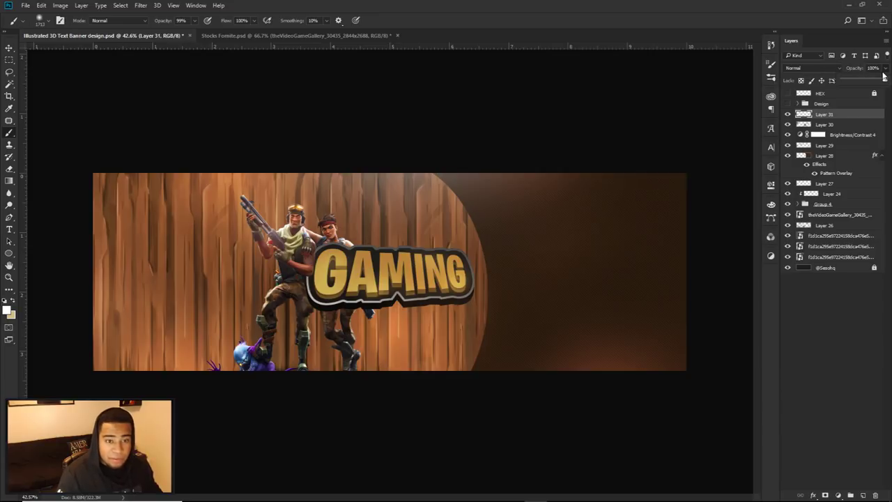
pyautogui.click(862, 81)
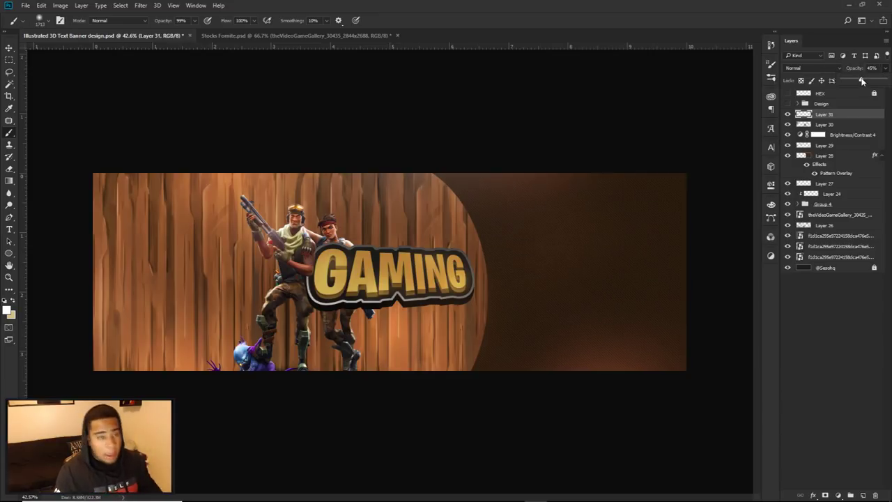
pyautogui.moveTo(858, 82); pyautogui.dragTo(858, 78)
pyautogui.click(877, 68)
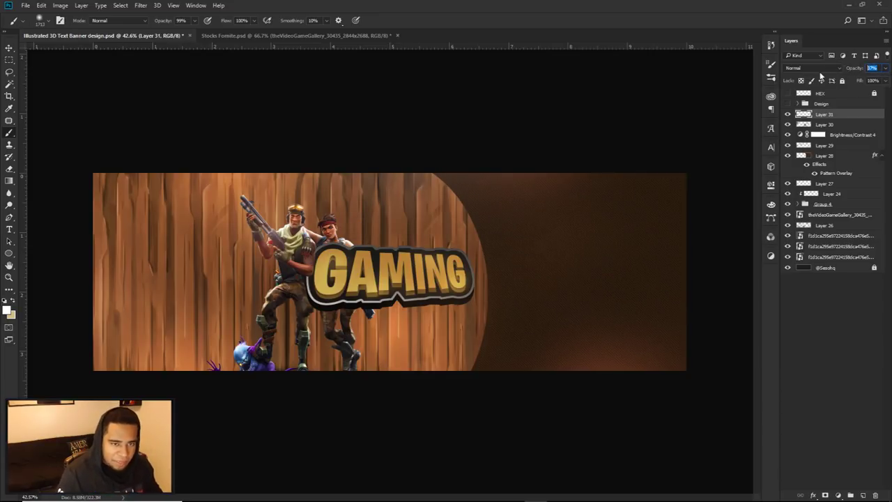
pyautogui.click(9, 47)
pyautogui.scroll(-1, 409, 236)
pyautogui.scroll(1, 410, 236)
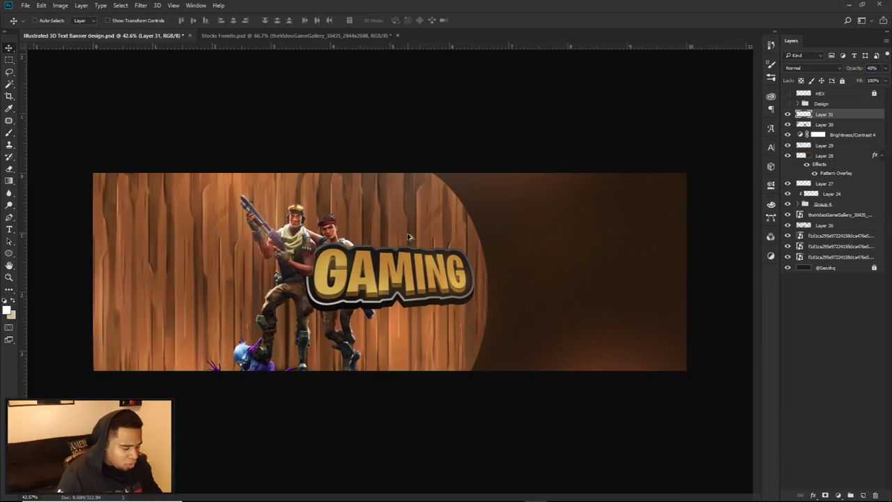
# Add a Color Balance adjustment layer above the highlight with midtones set to red 9, green 2 and blue 23
pyautogui.click(838, 495)
pyautogui.click(825, 389)
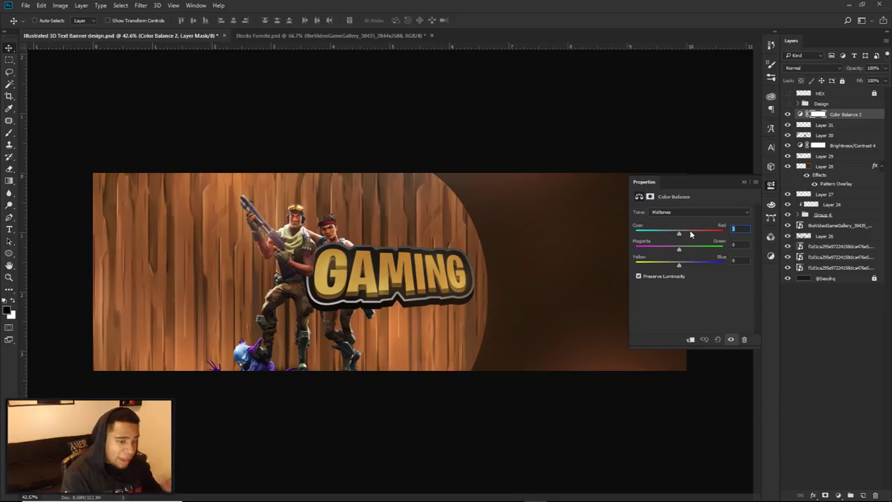
pyautogui.write('9')
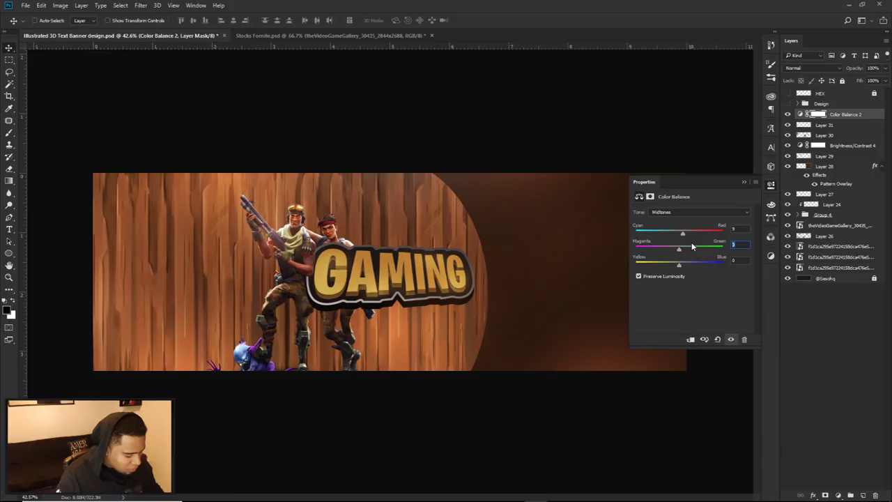
pyautogui.write('2')
pyautogui.click(742, 260)
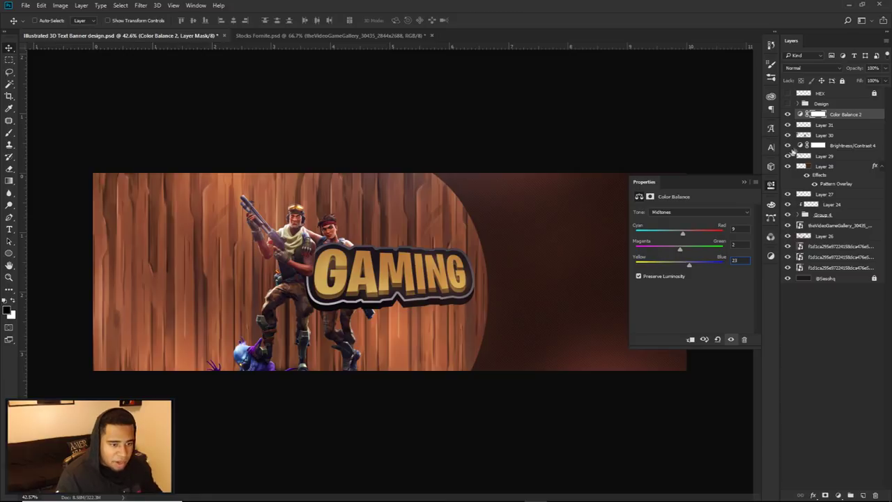
pyautogui.click(771, 185)
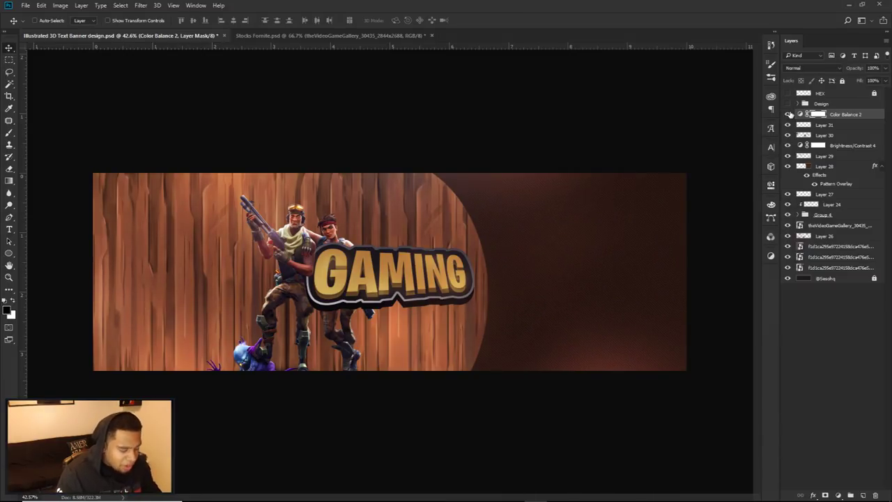
# Add a Brightness/Contrast adjustment layer above the Color Balance with brightness 20 and contrast 13
pyautogui.click(838, 495)
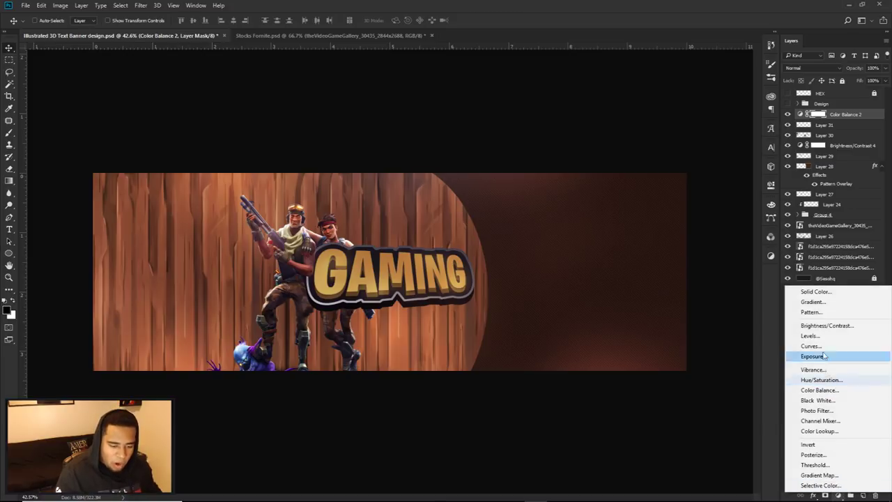
pyautogui.click(822, 325)
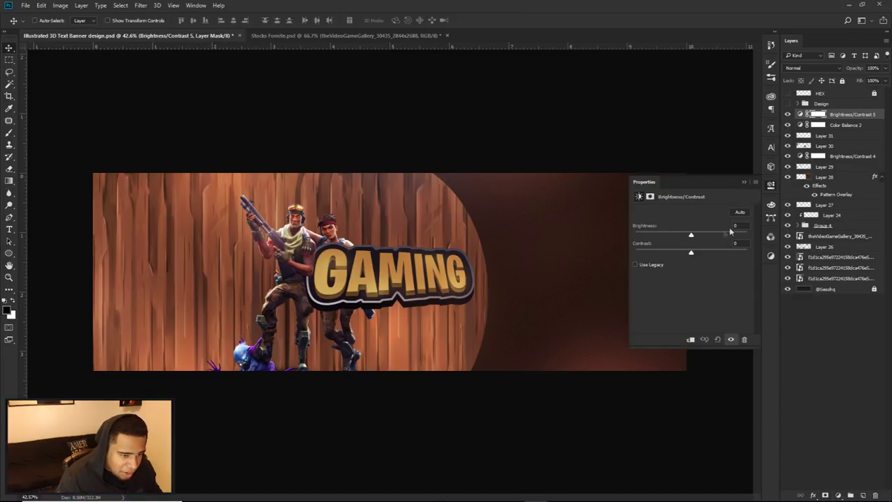
pyautogui.write('20')
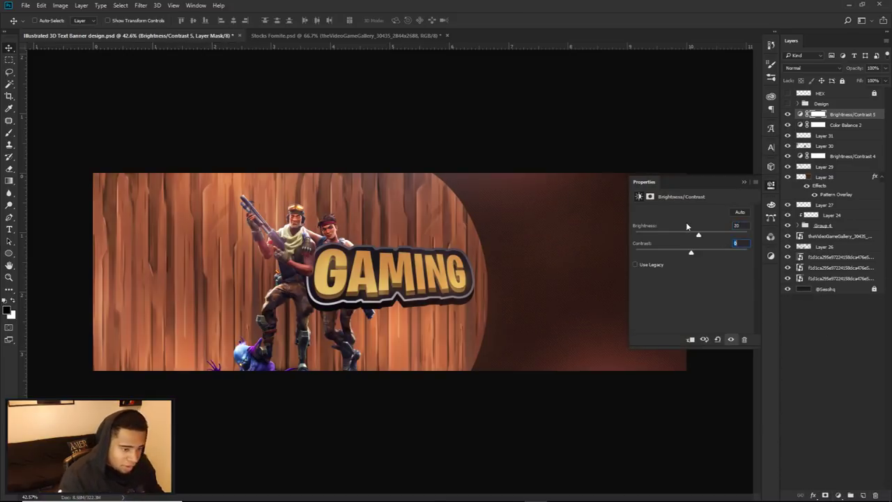
pyautogui.write('13')
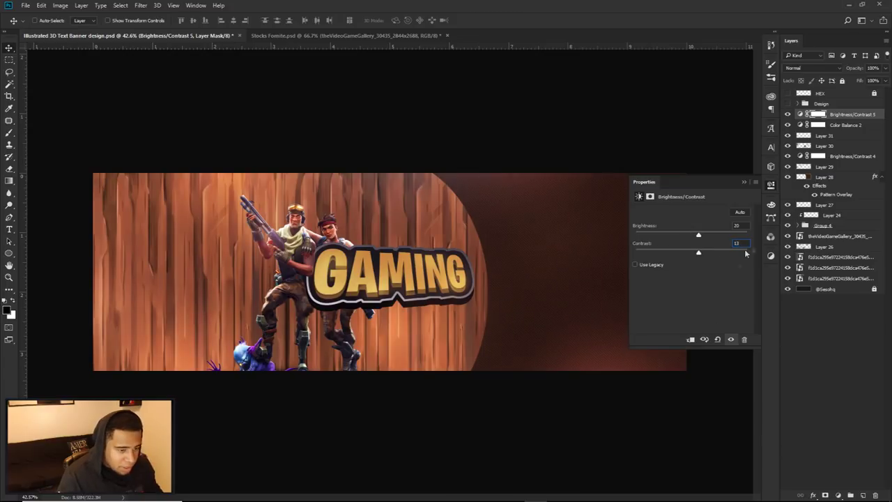
pyautogui.click(836, 114)
# Add a Levels adjustment layer on top of the Brightness/Contrast adjustment and open its properties
pyautogui.click(838, 496)
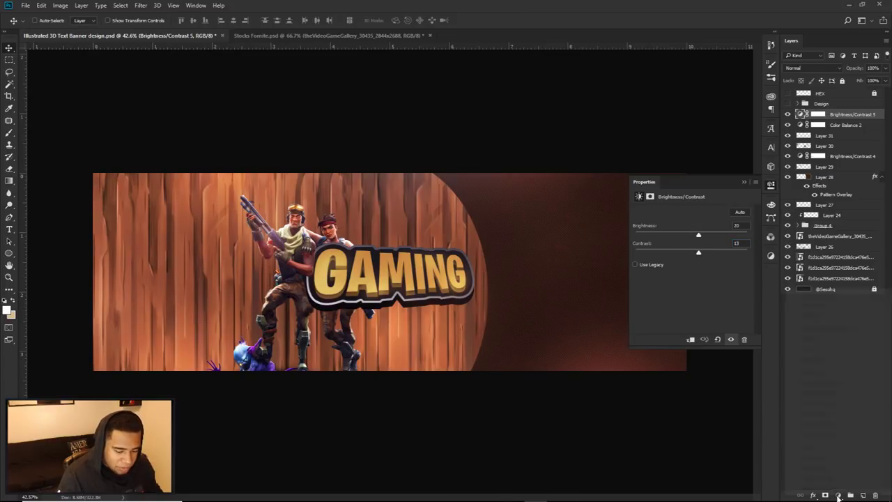
pyautogui.click(823, 341)
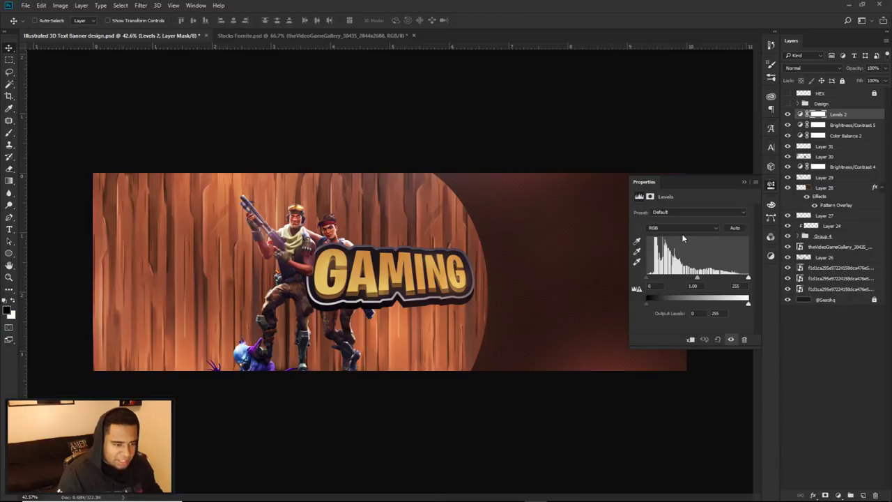
pyautogui.click(772, 185)
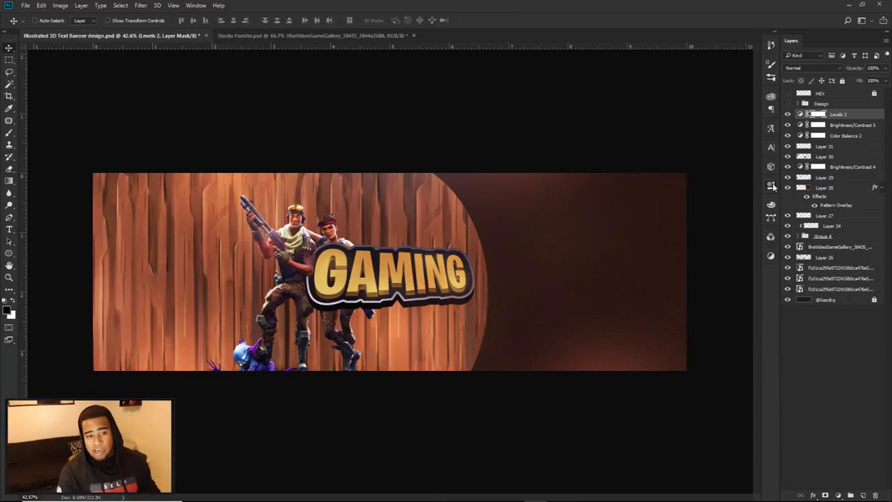
pyautogui.doubleClick(800, 114)
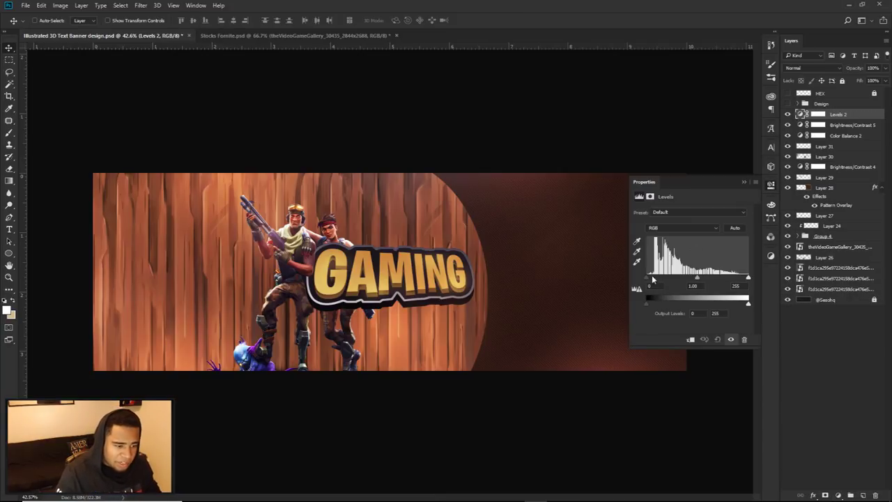
# Try extreme Levels input values, with the shadows at 59 and the highlights at 104, and restore the defaults
pyautogui.moveTo(648, 279)
pyautogui.mouseDown()
pyautogui.moveTo(671, 280)
pyautogui.moveTo(638, 279)
pyautogui.mouseUp()
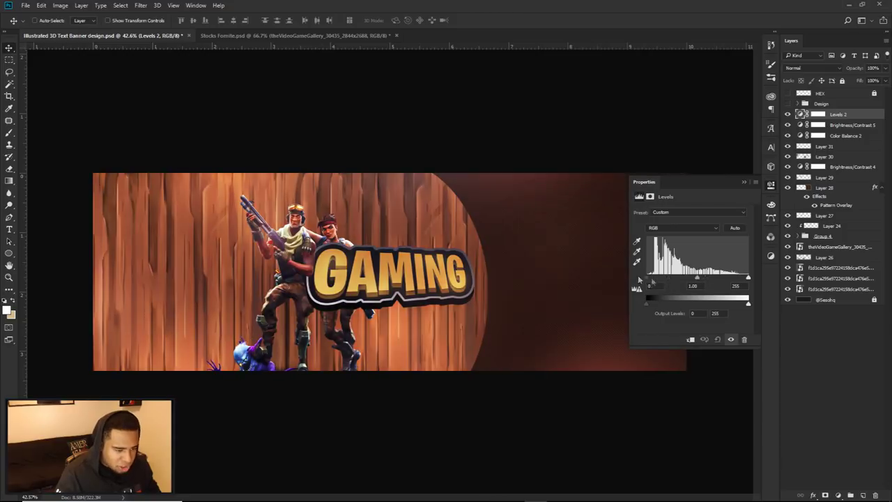
pyautogui.moveTo(748, 279)
pyautogui.mouseDown()
pyautogui.moveTo(711, 279)
pyautogui.moveTo(749, 279)
pyautogui.mouseUp()
pyautogui.moveTo(649, 278)
pyautogui.mouseDown()
pyautogui.moveTo(672, 280)
pyautogui.moveTo(634, 279)
pyautogui.mouseUp()
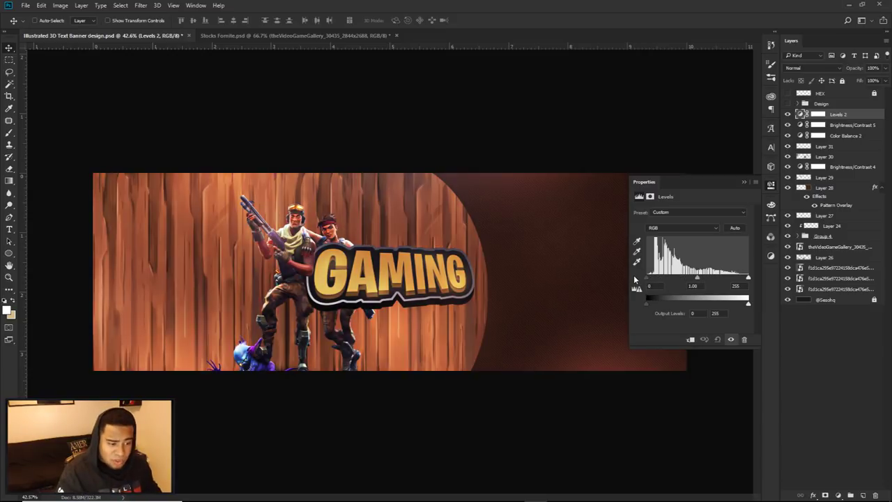
pyautogui.moveTo(652, 282); pyautogui.dragTo(671, 280)
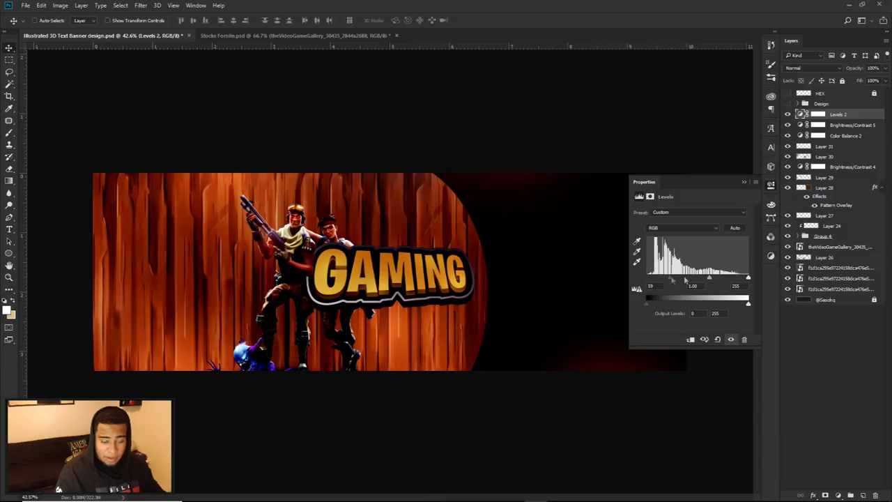
pyautogui.moveTo(748, 280); pyautogui.dragTo(688, 278)
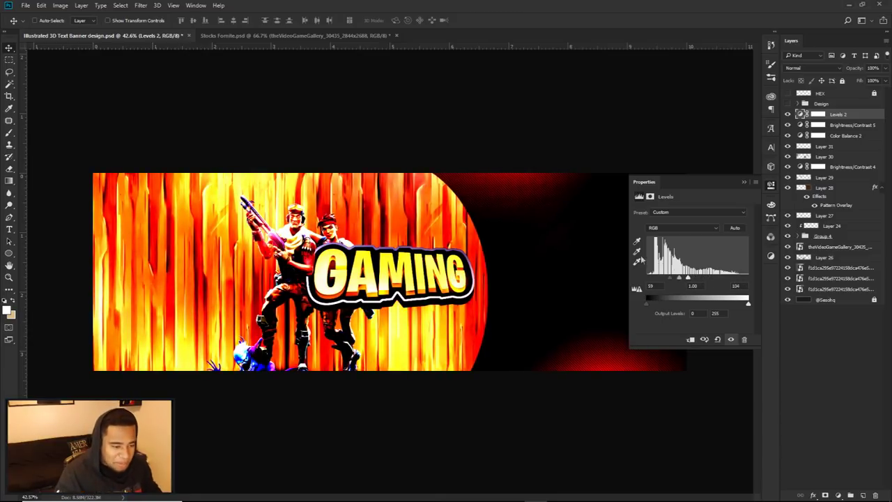
pyautogui.moveTo(671, 278); pyautogui.dragTo(748, 278)
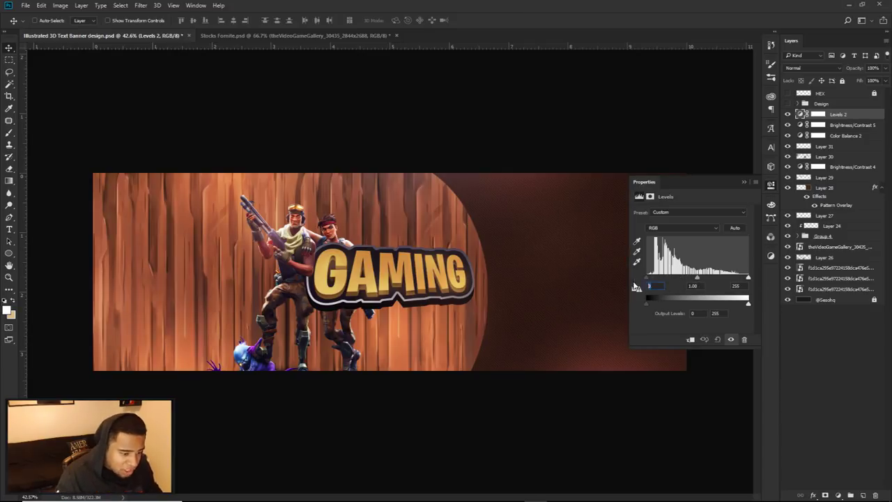
# Set the Levels inputs to shadows 12, midtones 1.03 and highlights 248, and compare the banner with and without the adjustment
pyautogui.write('12')
pyautogui.press('Tab')
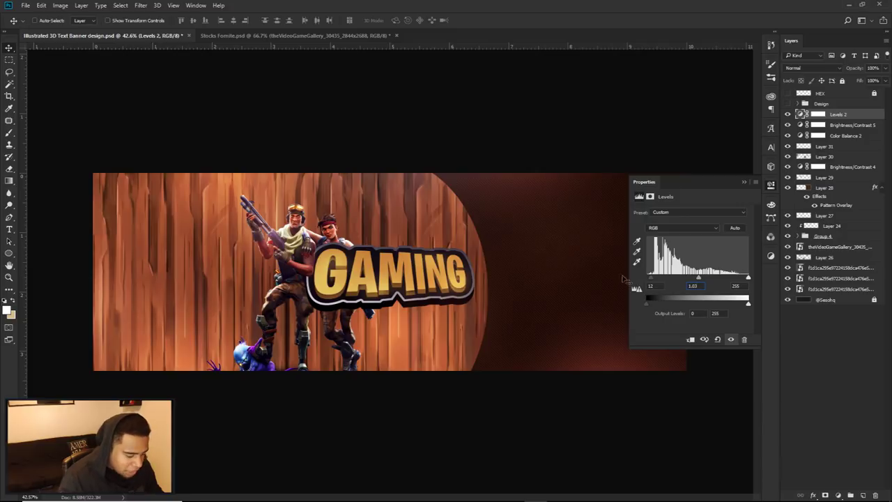
pyautogui.write('2')
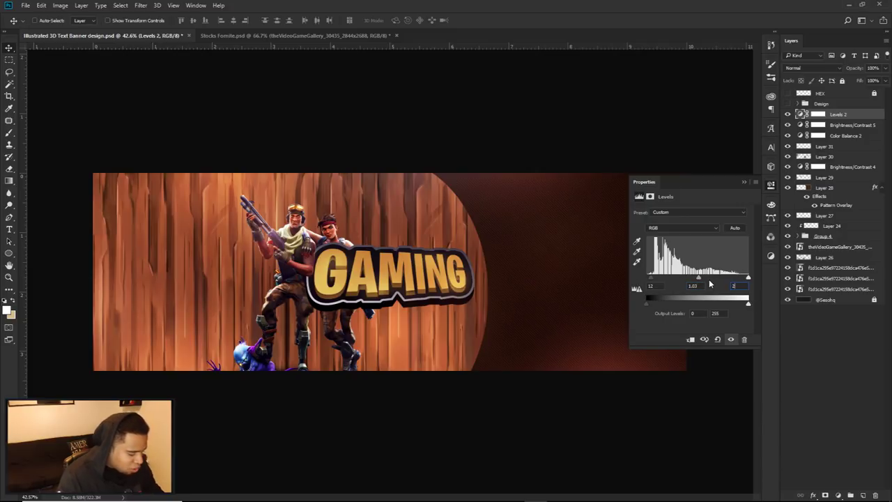
pyautogui.write('48')
pyautogui.click(788, 115)
pyautogui.click(788, 115)
pyautogui.click(771, 187)
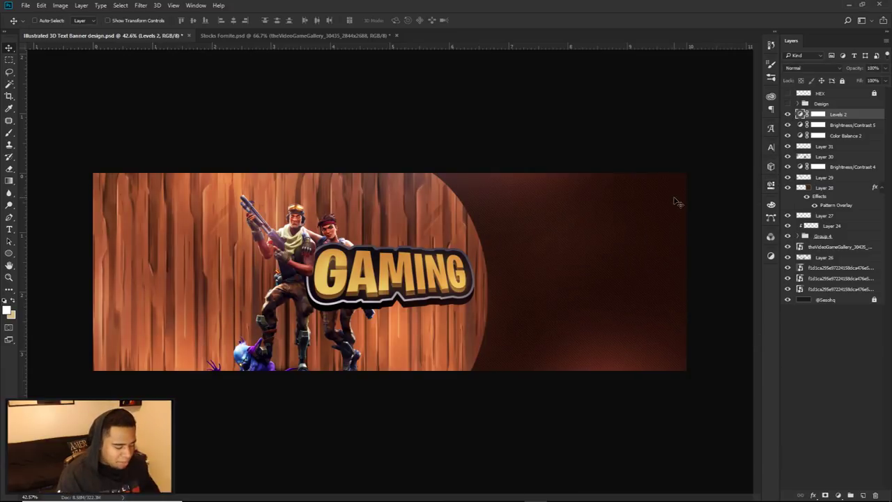
pyautogui.scroll(2, 390, 309)
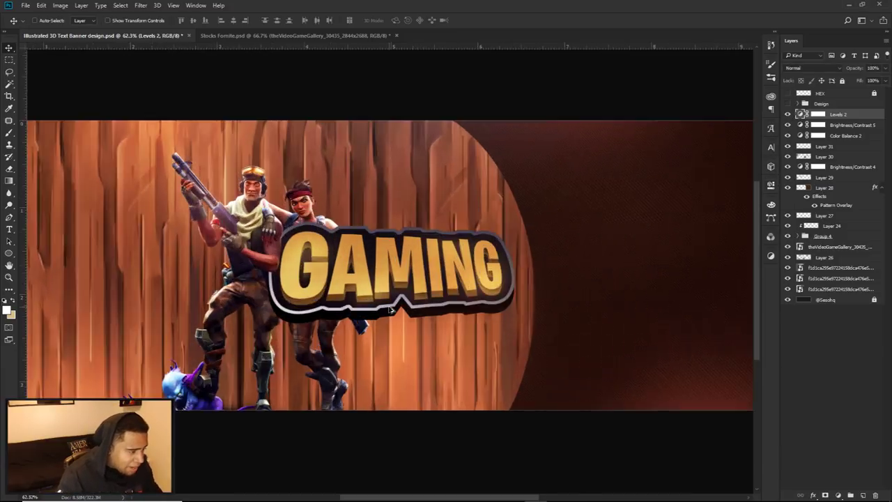
# Add a Brightness/Contrast adjustment clipped to the GAMING text group with brightness 33 and contrast 13, and compare the result
pyautogui.scroll(-1, 390, 308)
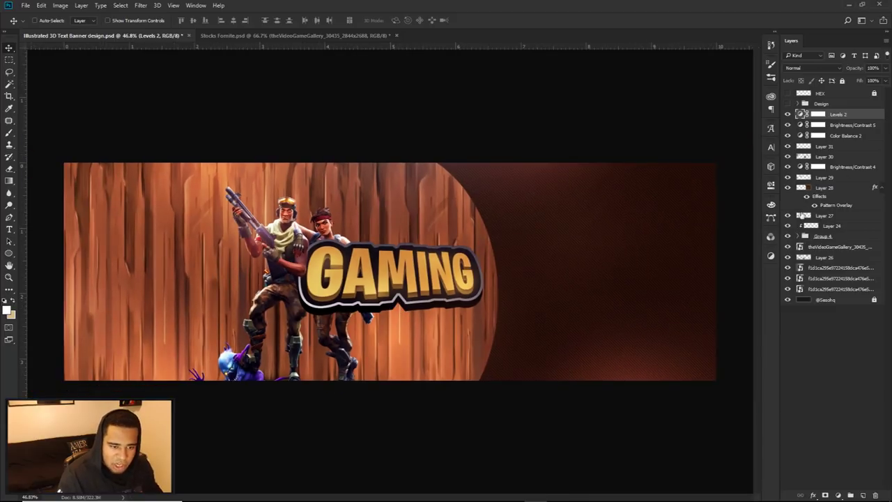
pyautogui.click(788, 236)
pyautogui.click(787, 236)
pyautogui.click(834, 237)
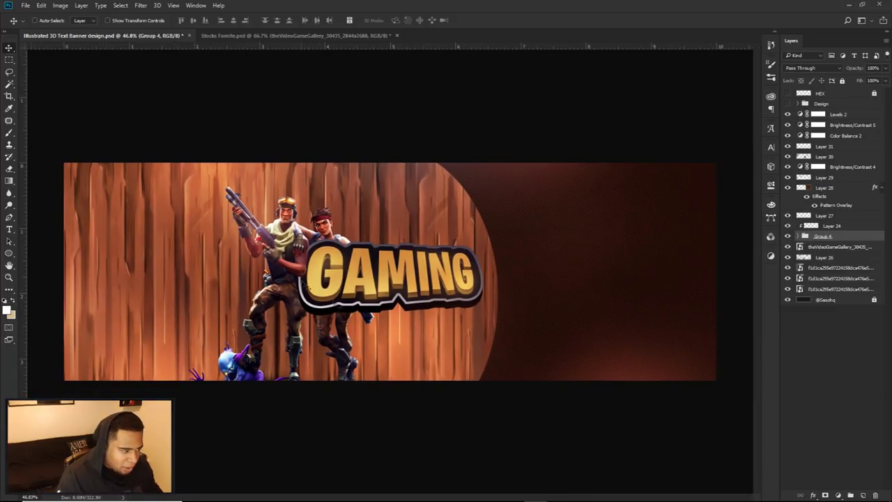
pyautogui.click(839, 496)
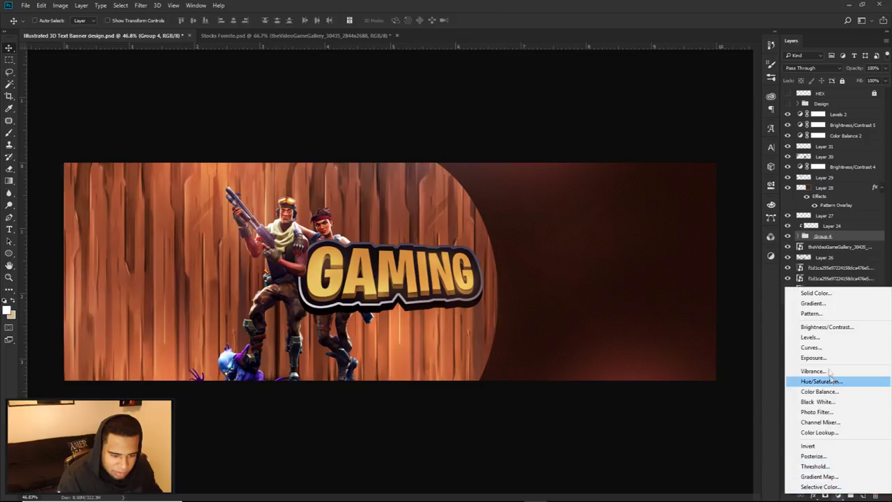
pyautogui.click(822, 327)
pyautogui.moveTo(691, 235); pyautogui.dragTo(701, 256)
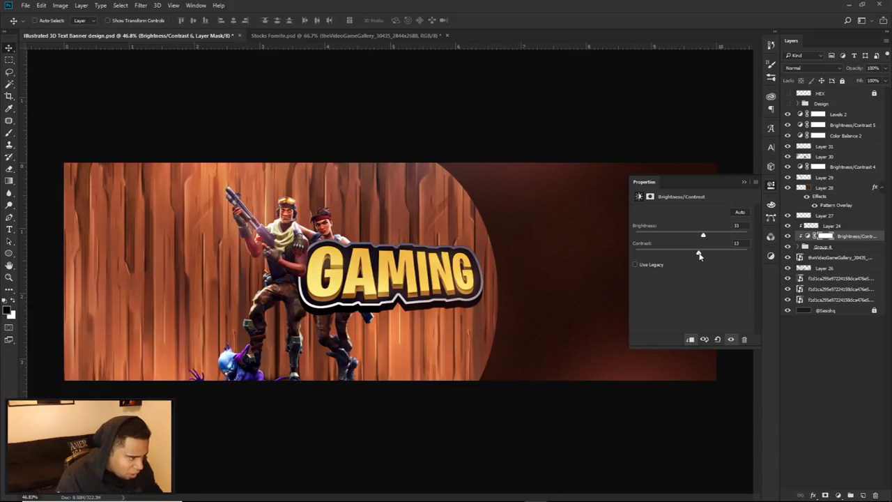
pyautogui.click(788, 236)
pyautogui.click(788, 237)
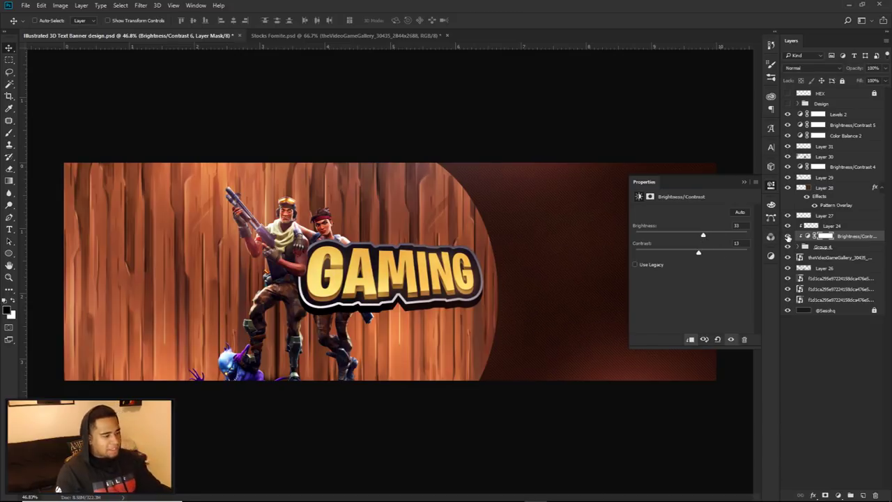
pyautogui.click(770, 185)
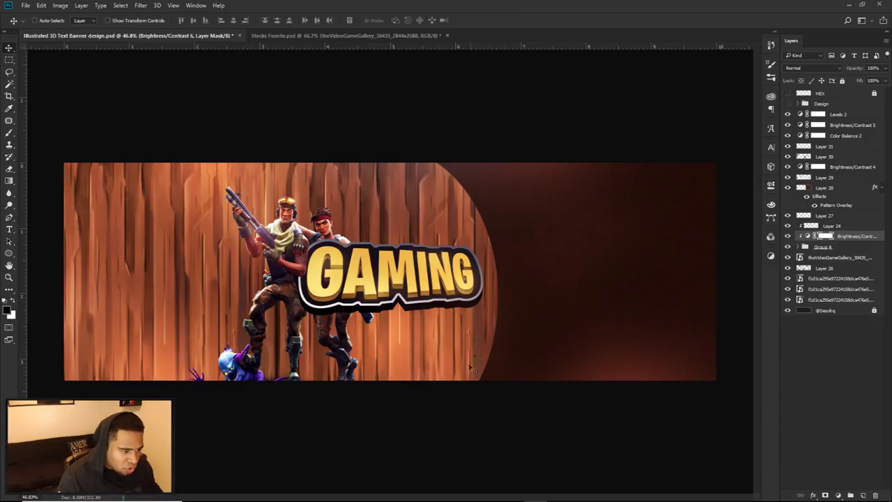
# Add a new layer above Layer 27, below the curved panel, and sample the yellow of the GAMING letters for the brush
pyautogui.click(787, 188)
pyautogui.click(787, 188)
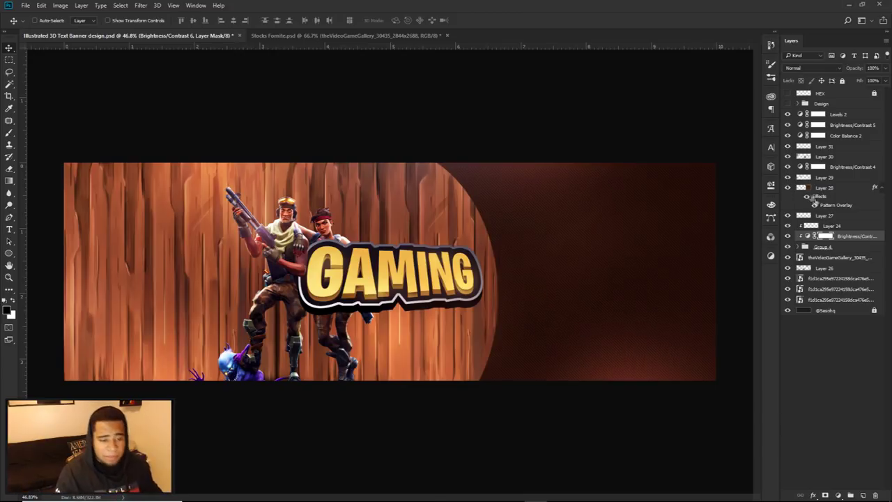
pyautogui.click(831, 216)
pyautogui.click(863, 495)
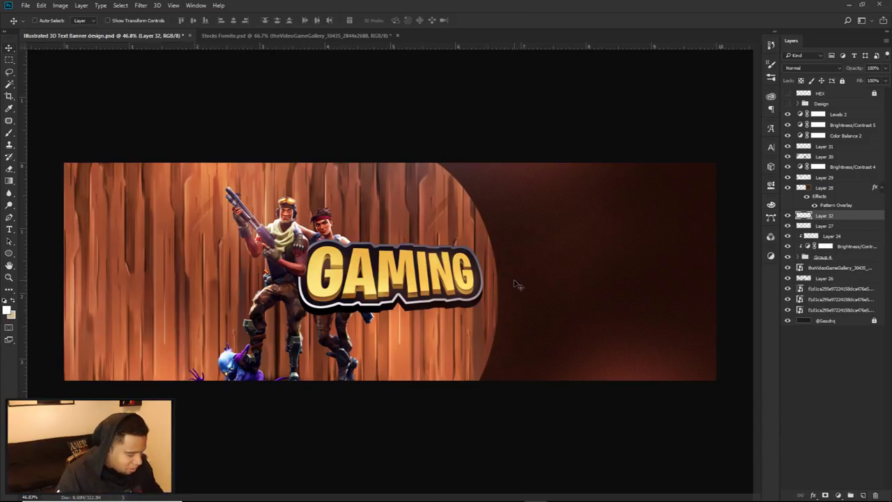
pyautogui.press('b')
pyautogui.keyDown('alt'); pyautogui.click(436, 267); pyautogui.keyUp('alt')
pyautogui.keyDown('alt'); pyautogui.moveTo(491, 309); pyautogui.dragTo(451, 299); pyautogui.keyUp('alt')
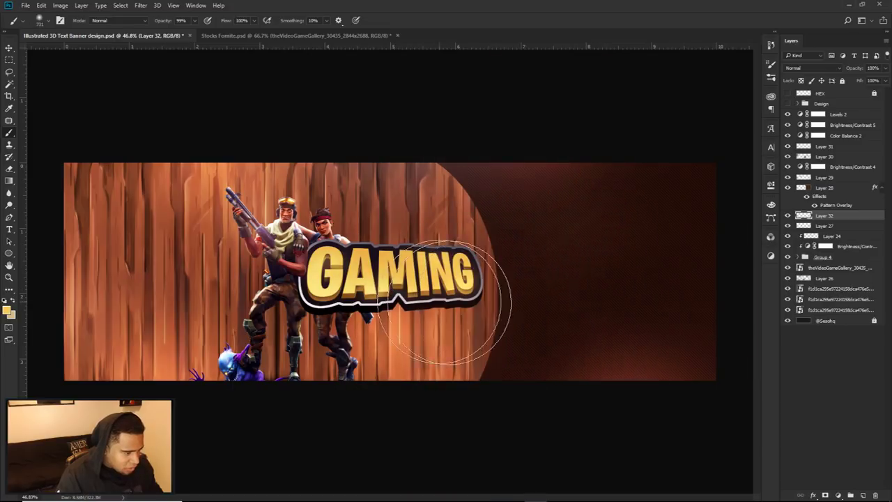
# Paint a soft yellow glow on the wood along the curved panel's edge with a soft brush of about 846 px
pyautogui.rightClick(523, 270)
pyautogui.scroll(-5, 617, 418)
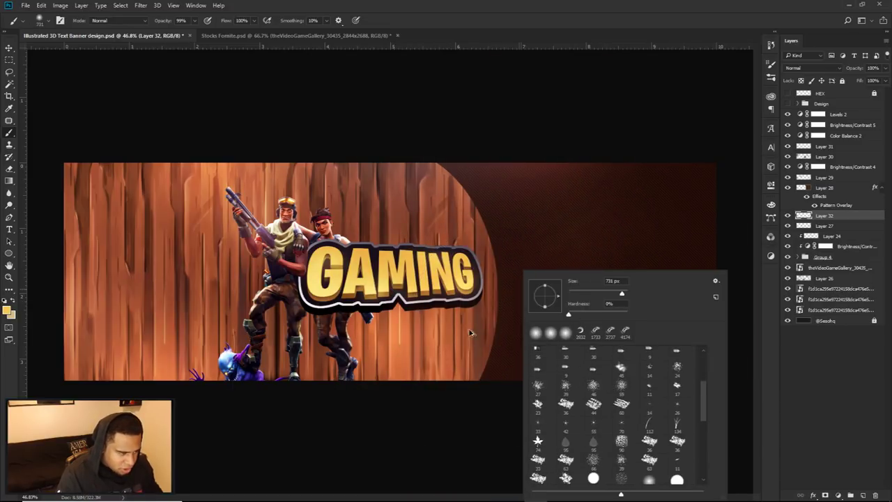
pyautogui.keyDown('alt'); pyautogui.rightClick(473, 333); pyautogui.keyUp('alt')
pyautogui.moveTo(563, 378)
pyautogui.mouseDown()
pyautogui.moveTo(592, 305)
pyautogui.moveTo(491, 104)
pyautogui.moveTo(364, 79)
pyautogui.mouseUp()
pyautogui.hotkey('ctrl', 'z')
pyautogui.moveTo(467, 119)
pyautogui.mouseDown()
pyautogui.moveTo(428, 84)
pyautogui.moveTo(360, 84)
pyautogui.mouseUp()
pyautogui.hotkey('ctrl', 'alt', 'z')
pyautogui.hotkey('ctrl', 'alt', 'z')
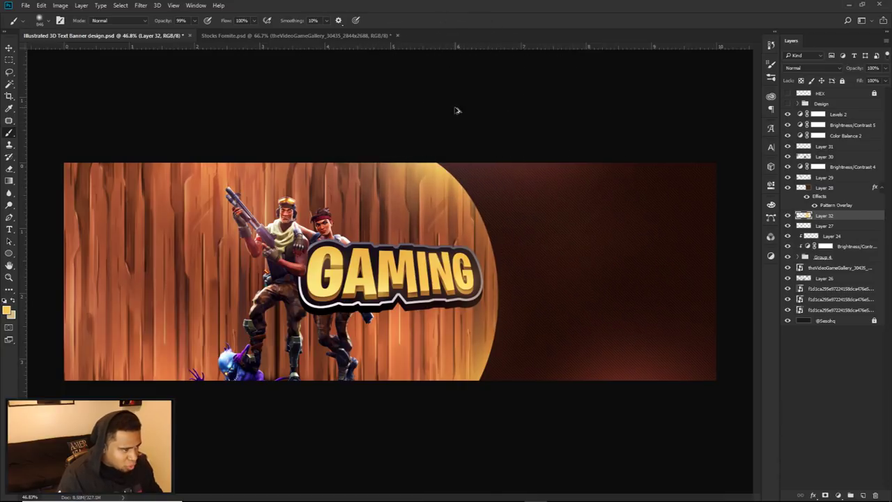
pyautogui.press('v')
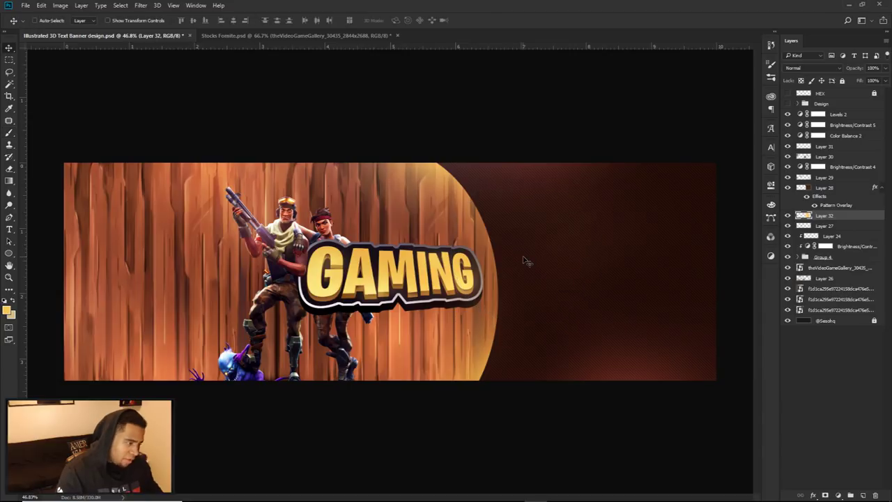
pyautogui.scroll(-1, 524, 258)
pyautogui.scroll(1, 506, 273)
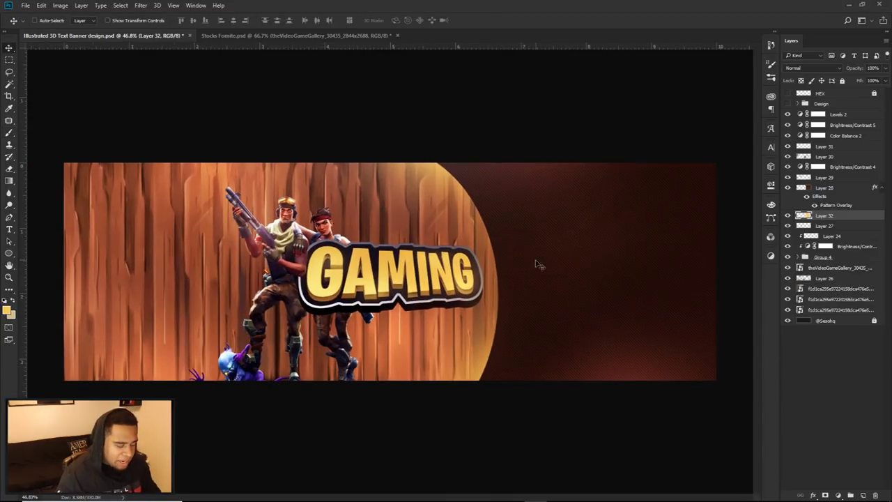
# Choose the 4874 px circular swirl brush preset, reduce its size, and undo a test stamp on the glow layer
pyautogui.press('b')
pyautogui.rightClick(510, 272)
pyautogui.scroll(-3, 649, 395)
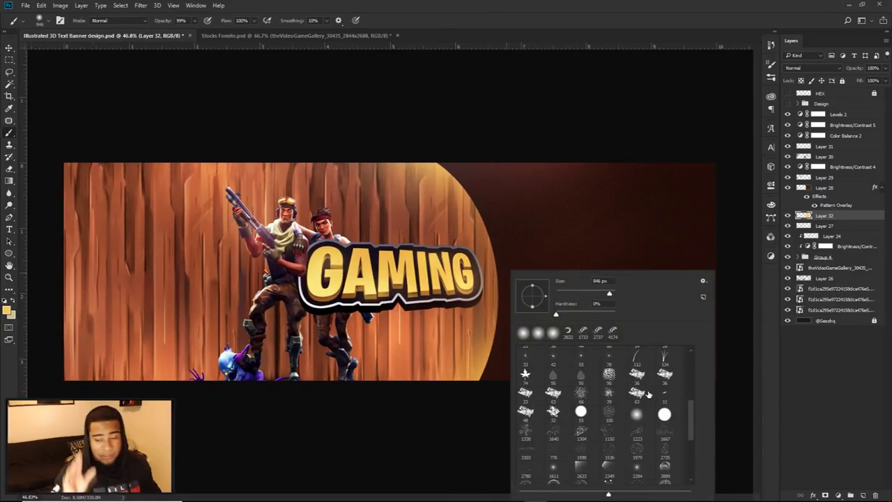
pyautogui.moveTo(691, 406); pyautogui.dragTo(685, 462)
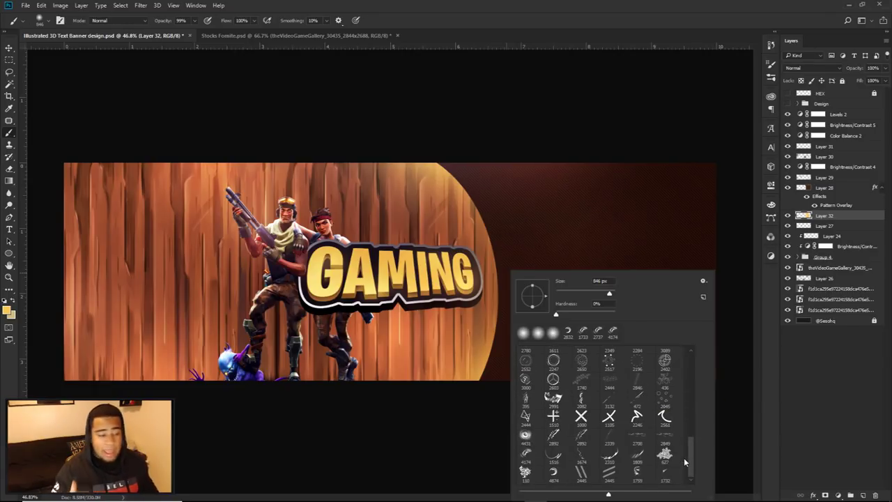
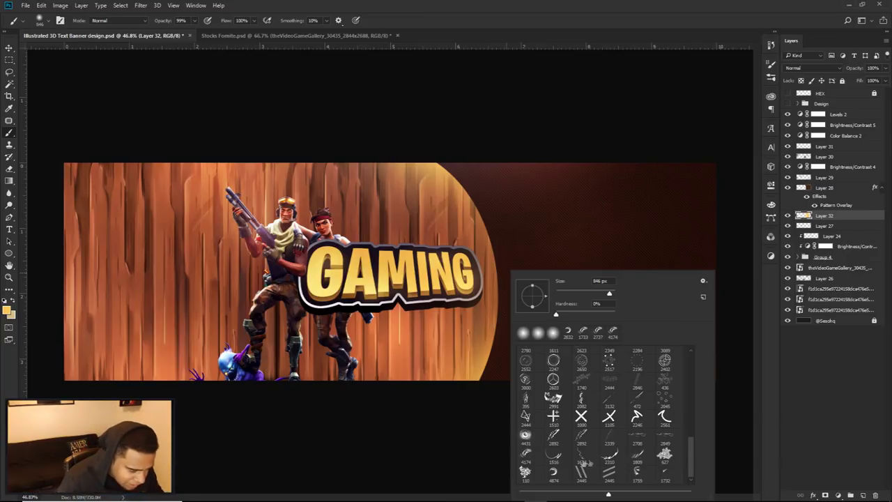
pyautogui.click(557, 472)
pyautogui.press('Return')
pyautogui.moveTo(535, 291); pyautogui.dragTo(489, 281)
pyautogui.click(489, 281)
pyautogui.hotkey('ctrl', 'z')
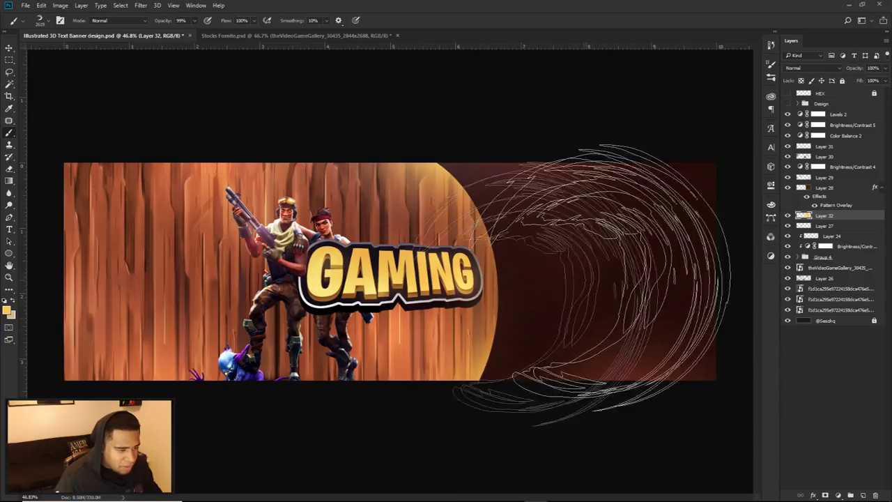
# Add a new layer above the curved panel's Layer 28 and try swirl brush stamps around the panel's edge
pyautogui.click(823, 189)
pyautogui.click(863, 495)
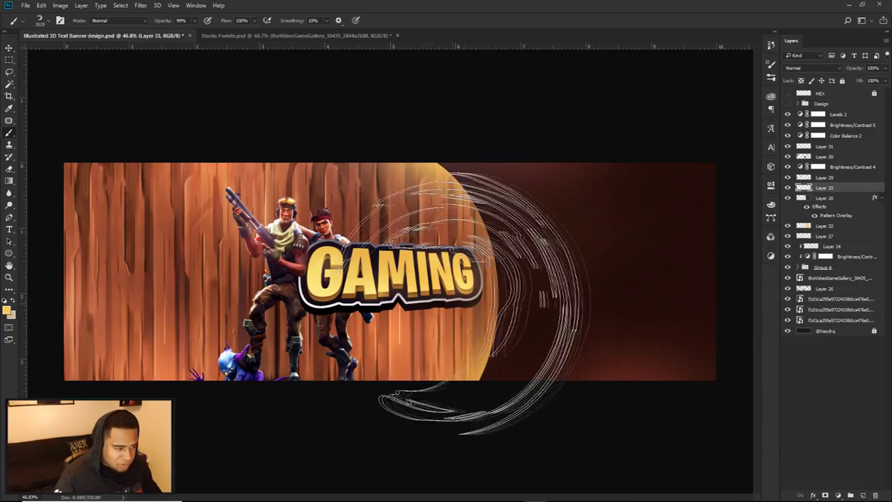
pyautogui.click(391, 293)
pyautogui.hotkey('ctrl', 'z')
pyautogui.click(445, 267)
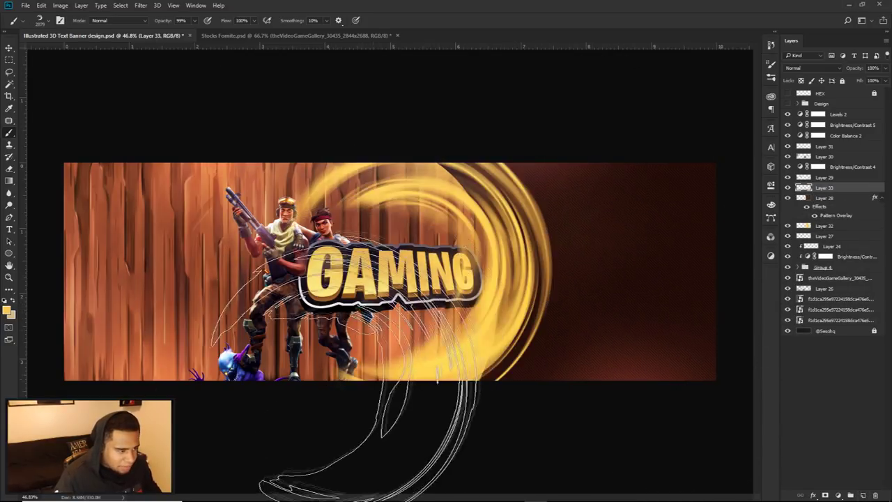
pyautogui.hotkey('ctrl', 'z')
pyautogui.press(']')
pyautogui.click(360, 295)
pyautogui.hotkey('ctrl', 'z')
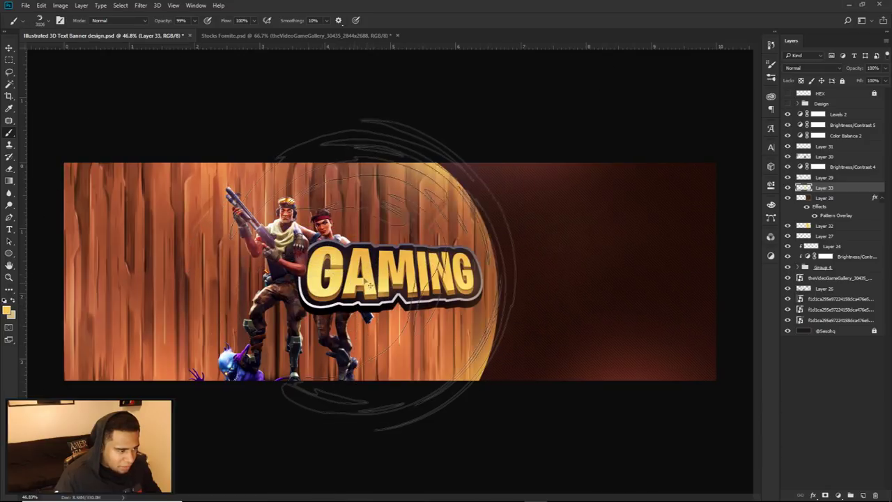
# Stamp the yellow swirl so its outer arc follows the curved panel's edge, undoing the badly placed attempts
pyautogui.click(373, 282)
pyautogui.hotkey('ctrl', 'z')
pyautogui.click(370, 285)
pyautogui.hotkey('ctrl', 'z')
pyautogui.click(363, 298)
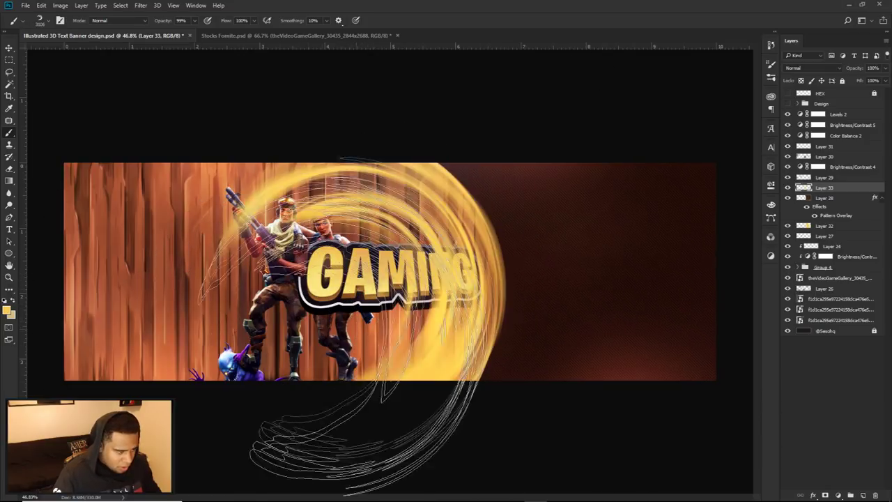
pyautogui.hotkey('ctrl', 'z')
pyautogui.click(381, 284)
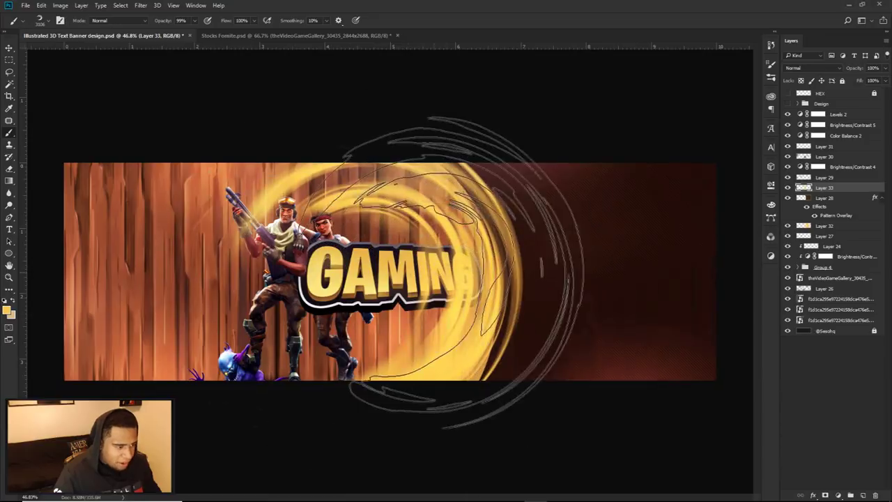
# Select the empty wood-side area of Layer 28 with the Magic Wand and delete that part of the swirl from Layer 33
pyautogui.click(829, 199)
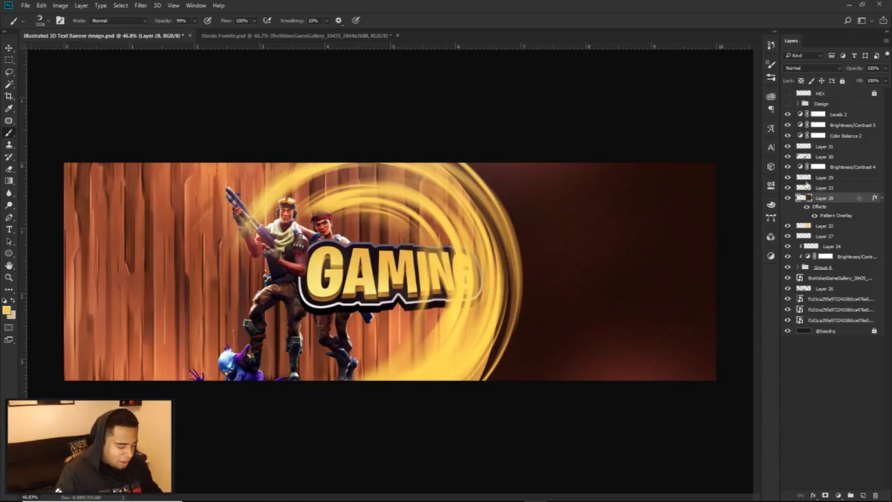
pyautogui.click(9, 83)
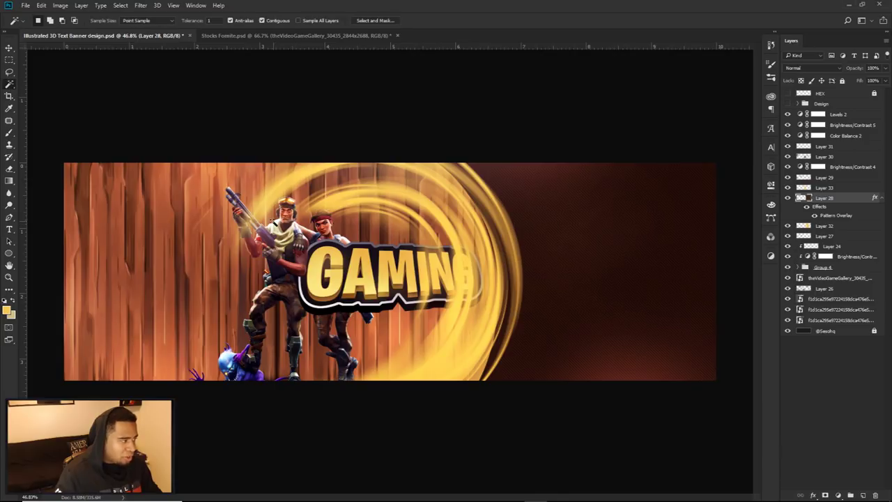
pyautogui.click(196, 214)
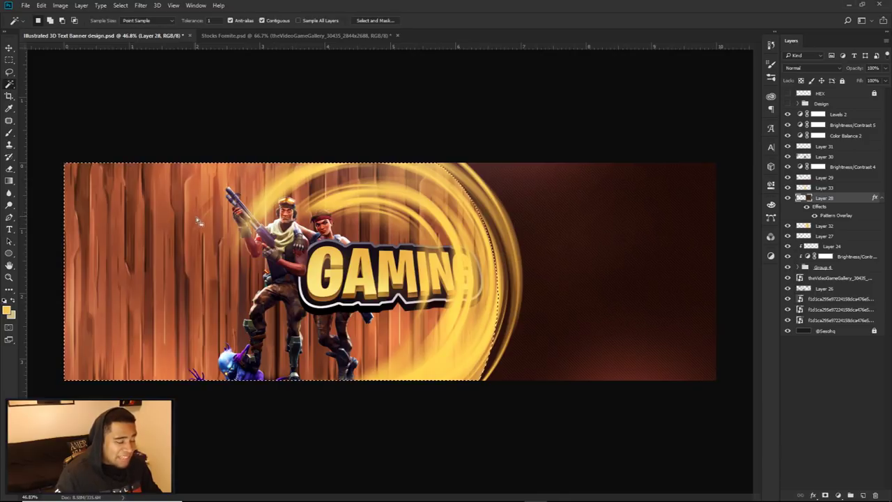
pyautogui.click(788, 198)
pyautogui.click(787, 197)
pyautogui.click(827, 188)
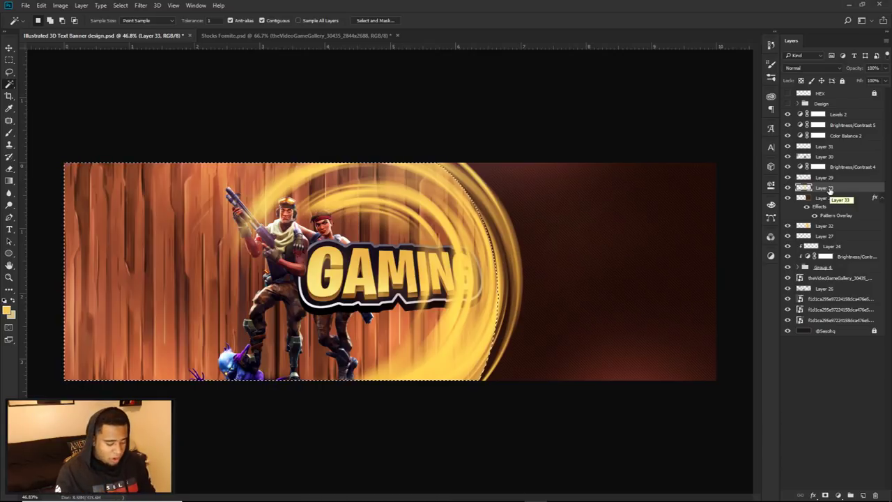
pyautogui.press('Delete')
pyautogui.press('v')
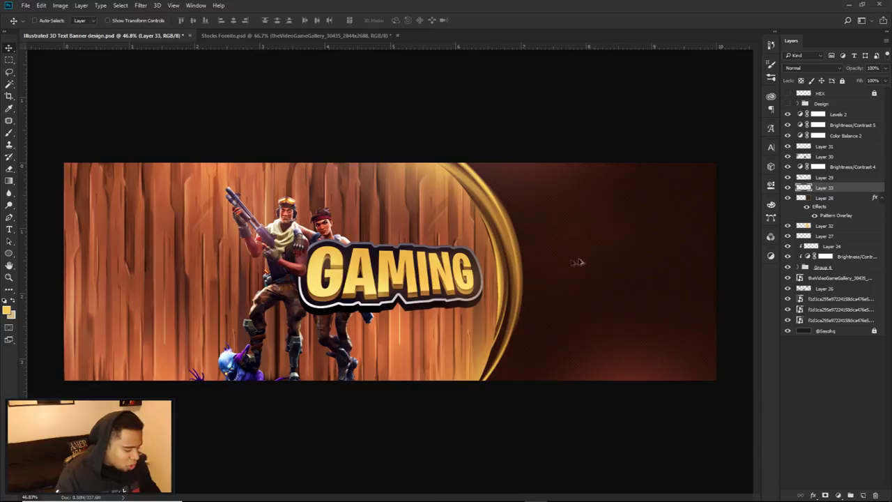
# Duplicate the golden arc onto the dark panel and softly erase the copy's lower part
pyautogui.moveTo(518, 275); pyautogui.dragTo(587, 276)
pyautogui.press('e')
pyautogui.moveTo(564, 390)
pyautogui.mouseDown()
pyautogui.moveTo(609, 405)
pyautogui.moveTo(651, 396)
pyautogui.moveTo(496, 370)
pyautogui.moveTo(640, 378)
pyautogui.moveTo(632, 369)
pyautogui.moveTo(516, 355)
pyautogui.mouseUp()
pyautogui.press('v')
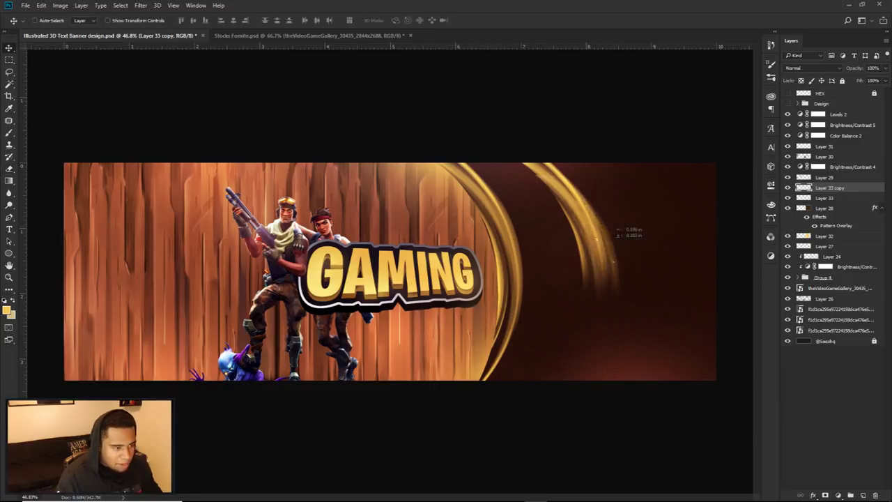
# Place another copy of the golden arc at the dark panel's lower right, transform it, and soften its upper end with the Eraser
pyautogui.moveTo(587, 229); pyautogui.dragTo(645, 353)
pyautogui.hotkey('ctrl', 't')
pyautogui.moveTo(658, 233); pyautogui.dragTo(730, 261)
pyautogui.press('Return')
pyautogui.press('e')
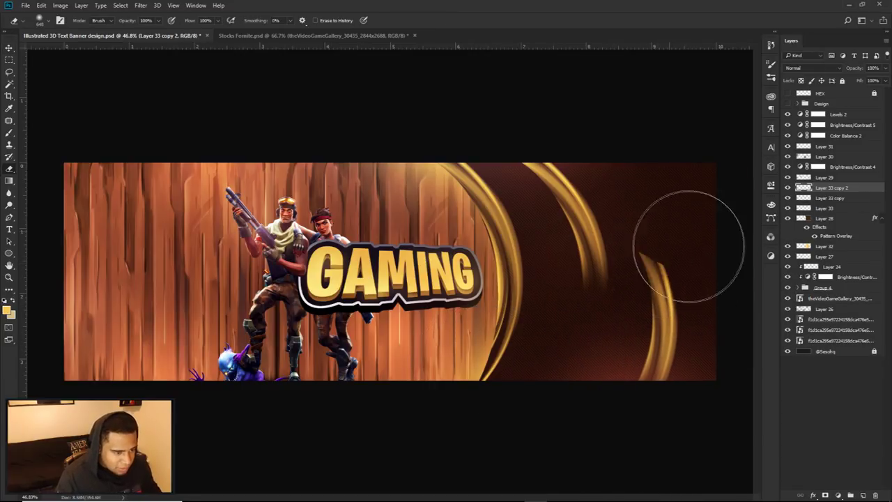
# Examine the arcs across the whole banner and show the hidden Design group to compare with the reference design
pyautogui.hotkey('ctrl', '-')
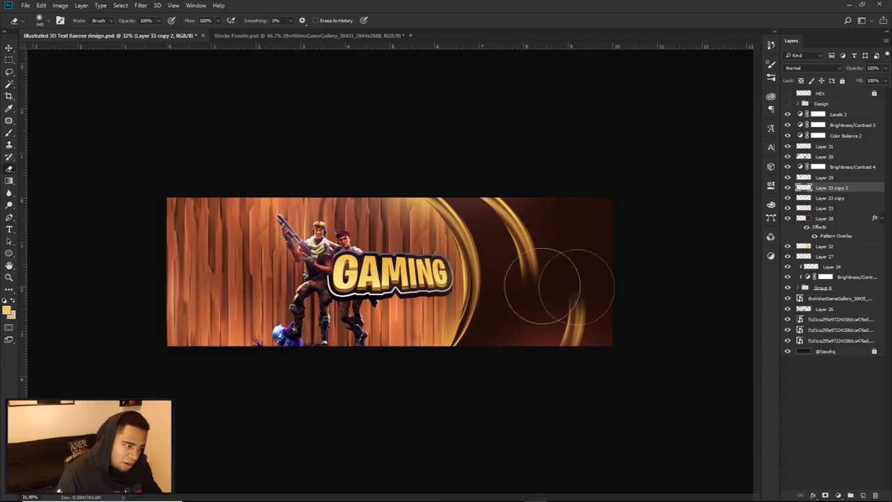
pyautogui.scroll(4, 579, 286)
pyautogui.scroll(-1, 583, 297)
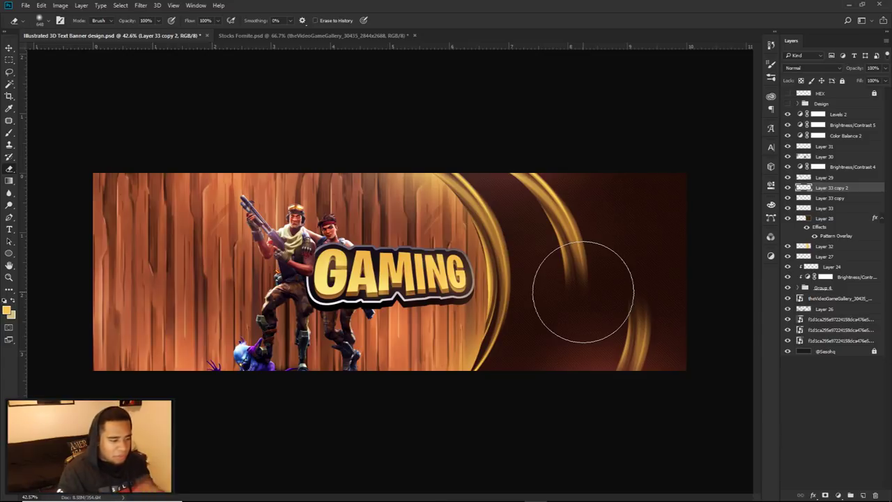
pyautogui.scroll(3, 568, 259)
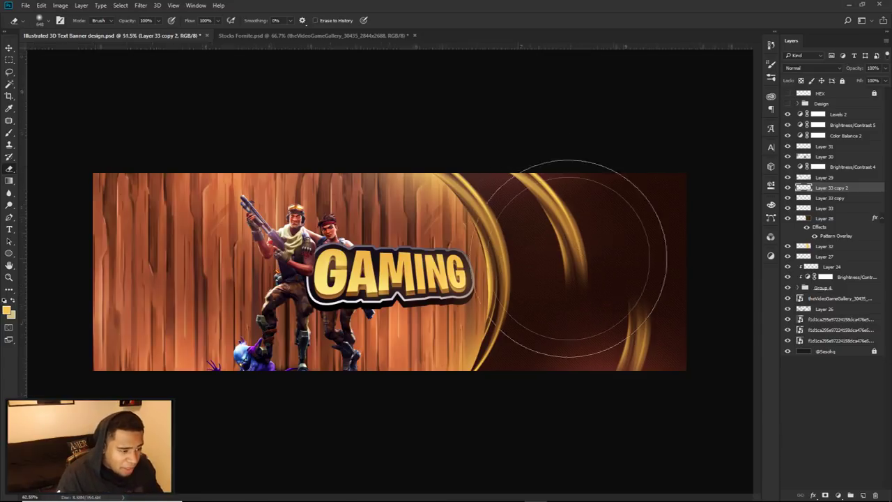
pyautogui.scroll(3, 570, 258)
pyautogui.scroll(-3, 577, 183)
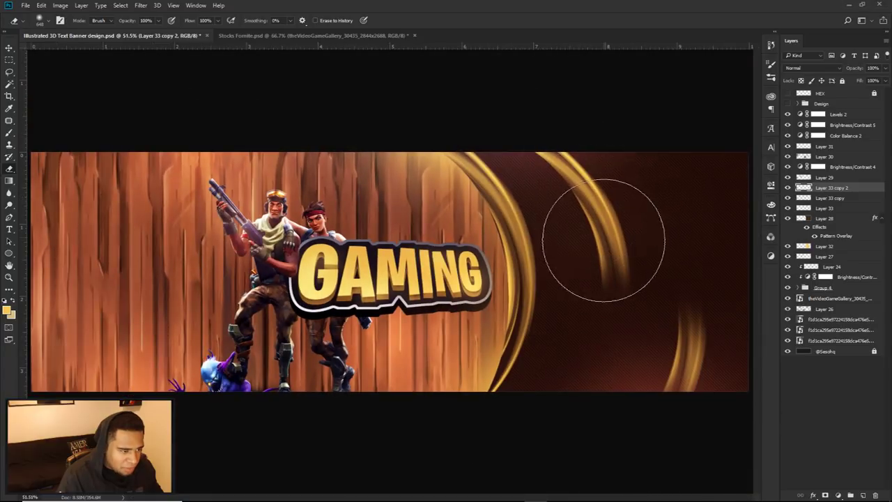
pyautogui.scroll(-1, 603, 216)
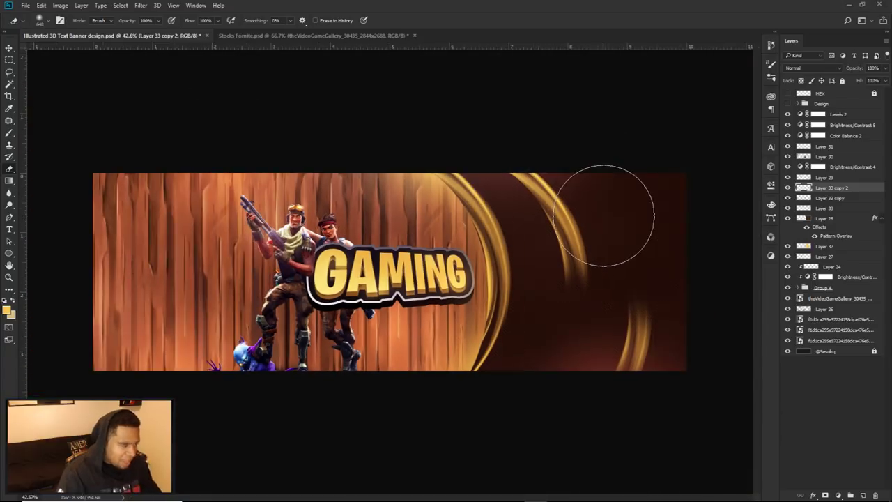
pyautogui.click(788, 103)
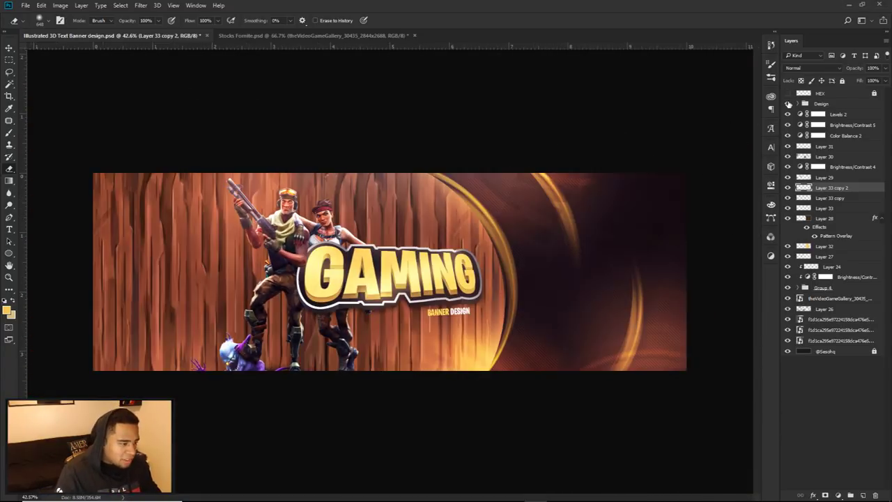
# Compare the Design group with the current banner and leave the Design group hidden
pyautogui.click(788, 103)
pyautogui.click(788, 103)
pyautogui.click(788, 103)
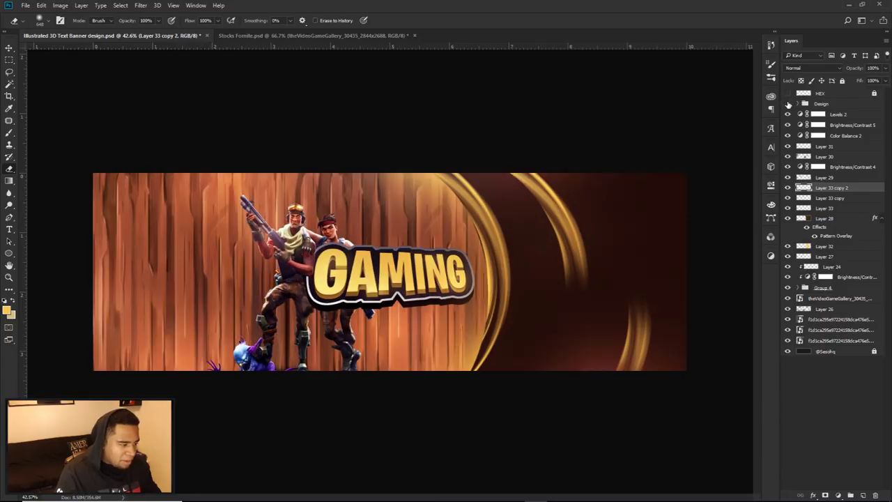
pyautogui.scroll(1, 413, 281)
pyautogui.scroll(-2, 414, 281)
pyautogui.scroll(1, 413, 281)
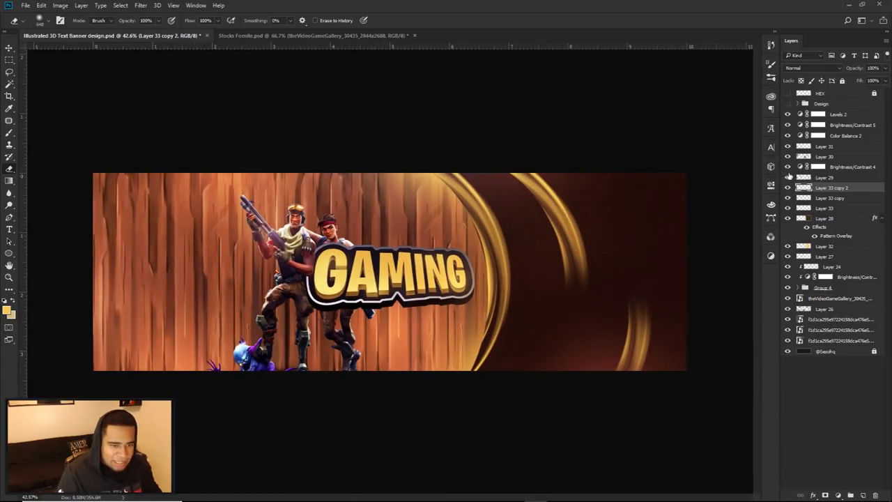
# Set the Color Balance 2 midtones to Cyan-Red +12, Magenta-Green -5 and Yellow-Blue +34
pyautogui.doubleClick(800, 136)
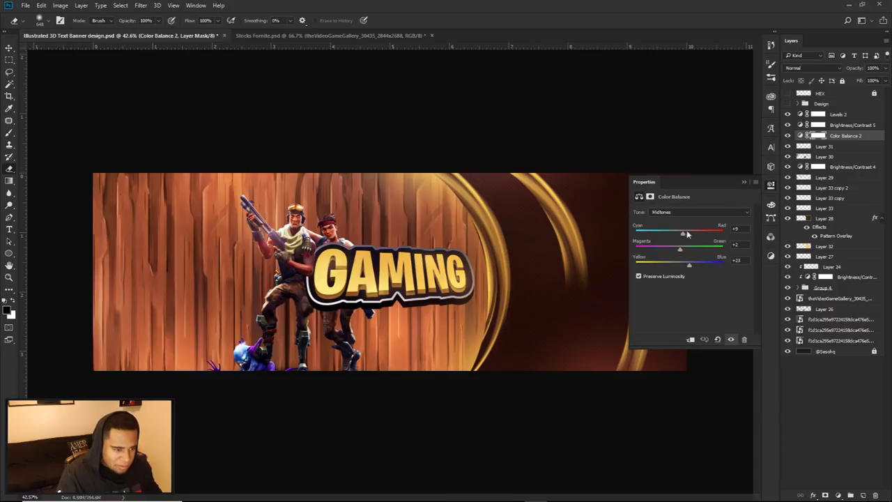
pyautogui.moveTo(686, 233)
pyautogui.mouseDown()
pyautogui.moveTo(677, 232)
pyautogui.moveTo(693, 235)
pyautogui.mouseUp()
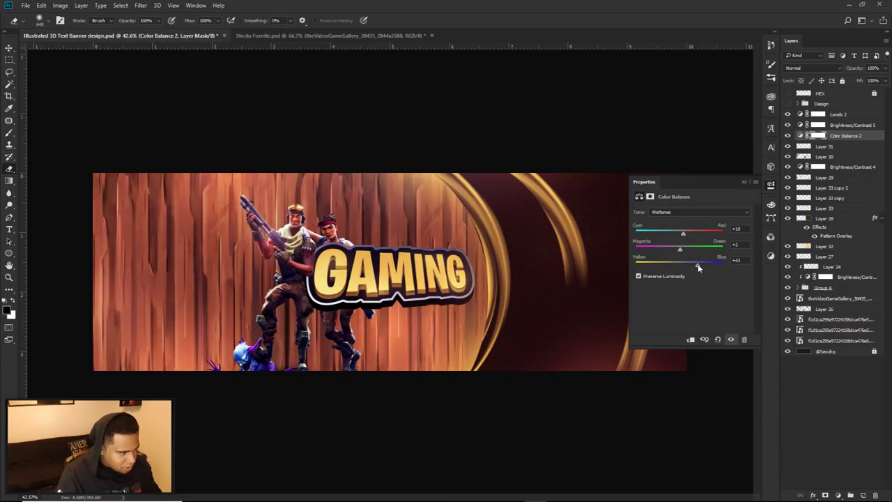
pyautogui.moveTo(687, 253); pyautogui.dragTo(667, 251)
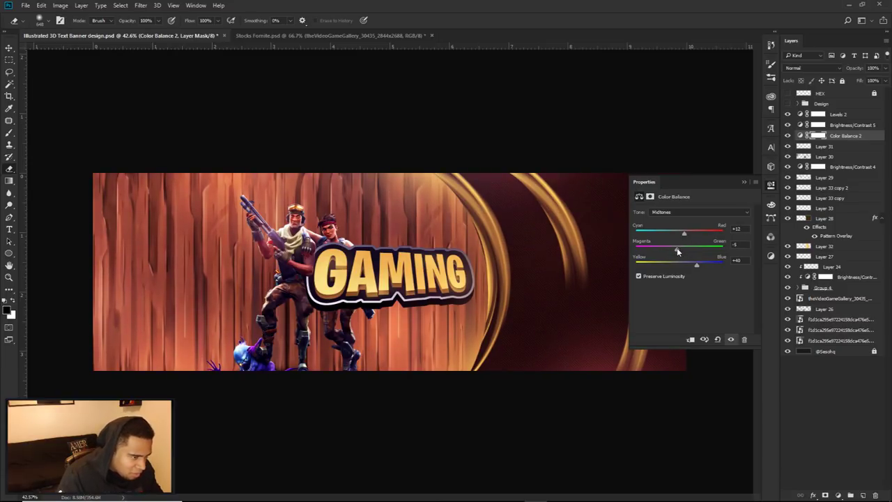
pyautogui.moveTo(691, 265); pyautogui.dragTo(694, 265)
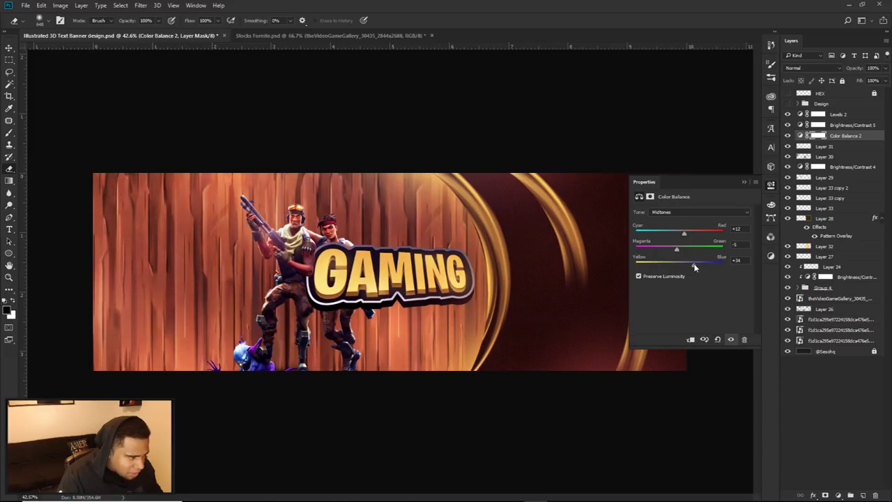
pyautogui.click(772, 185)
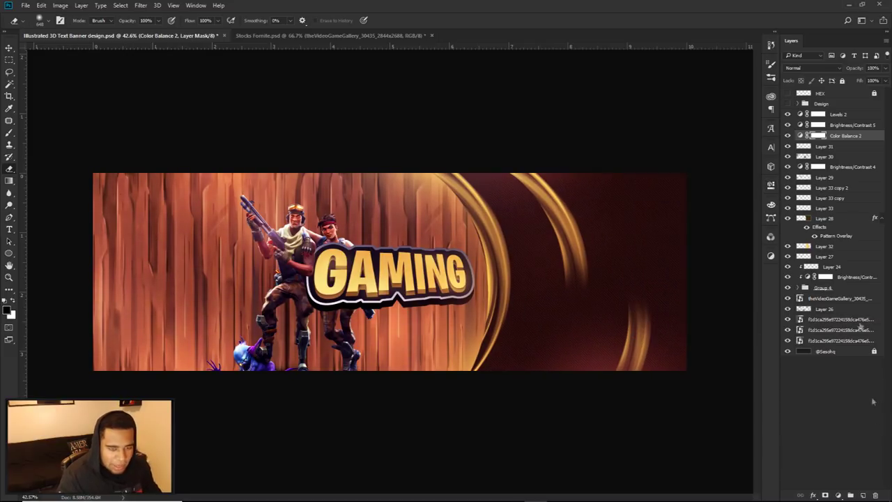
# Add a layer above Levels 2 and paint soft glow in a gold sampled from the lettering over the GAMING title and nearby characters
pyautogui.click(845, 114)
pyautogui.click(864, 494)
pyautogui.press('b')
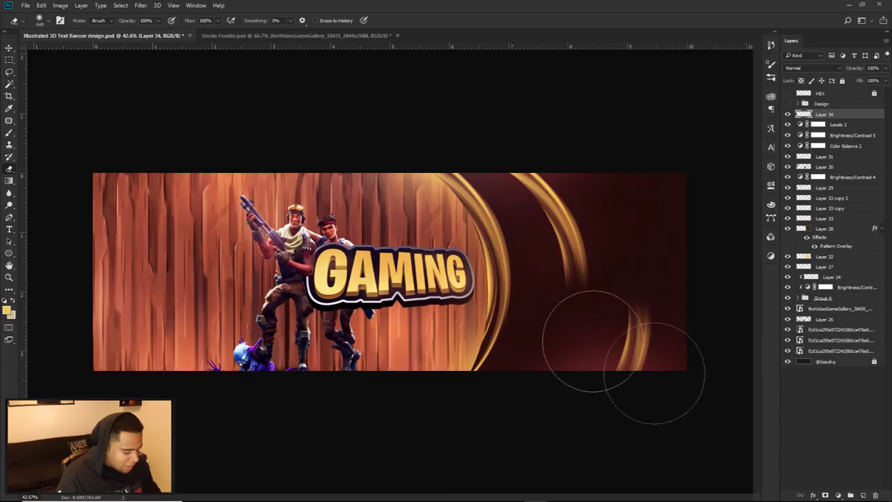
pyautogui.rightClick(436, 273)
pyautogui.scroll(10, 558, 418)
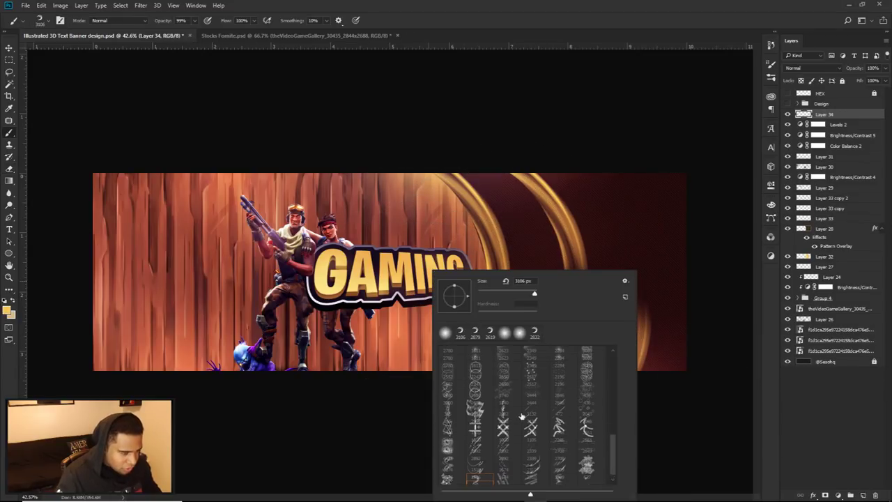
pyautogui.click(559, 400)
pyautogui.keyDown('alt'); pyautogui.click(406, 277); pyautogui.keyUp('alt')
pyautogui.moveTo(455, 282); pyautogui.dragTo(293, 282)
pyautogui.moveTo(377, 292)
pyautogui.mouseDown()
pyautogui.moveTo(334, 290)
pyautogui.moveTo(345, 283)
pyautogui.mouseUp()
pyautogui.click(328, 267)
pyautogui.click(421, 296)
pyautogui.moveTo(408, 326); pyautogui.dragTo(401, 326)
# Paint larger golden glow spots over the upper part of the dark panel and the lower-left wood planks
pyautogui.click(499, 184)
pyautogui.hotkey('ctrl', 'z')
pyautogui.press(']')
pyautogui.press(']')
pyautogui.click(543, 202)
pyautogui.hotkey('ctrl', 'z')
pyautogui.click(557, 183)
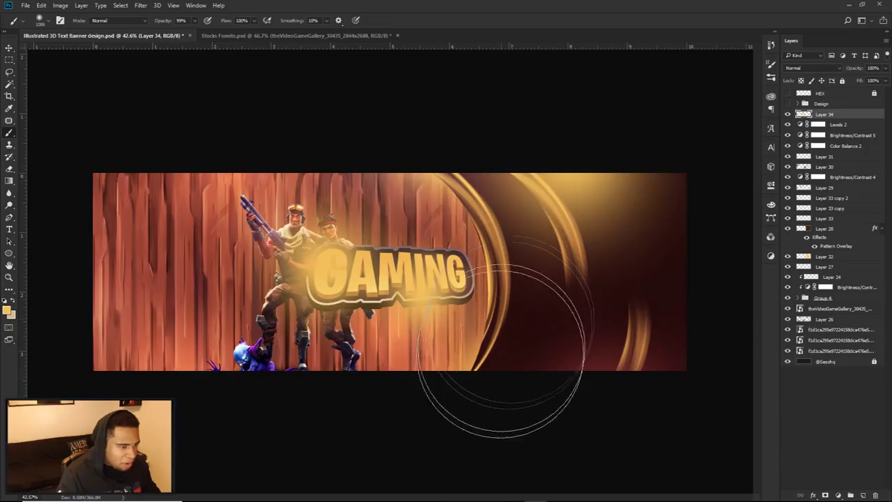
pyautogui.click(140, 312)
# Set the glow layer's blend mode to Linear Dodge (Add) and its opacity to 37%
pyautogui.click(830, 68)
pyautogui.click(840, 131)
pyautogui.click(885, 68)
pyautogui.moveTo(880, 81); pyautogui.dragTo(858, 80)
pyautogui.press('Return')
# Softly erase the golden glow over the dark panel and along the banner's bottom edge
pyautogui.press('e')
pyautogui.moveTo(564, 256)
pyautogui.mouseDown()
pyautogui.moveTo(640, 259)
pyautogui.moveTo(620, 259)
pyautogui.mouseUp()
pyautogui.click(630, 211)
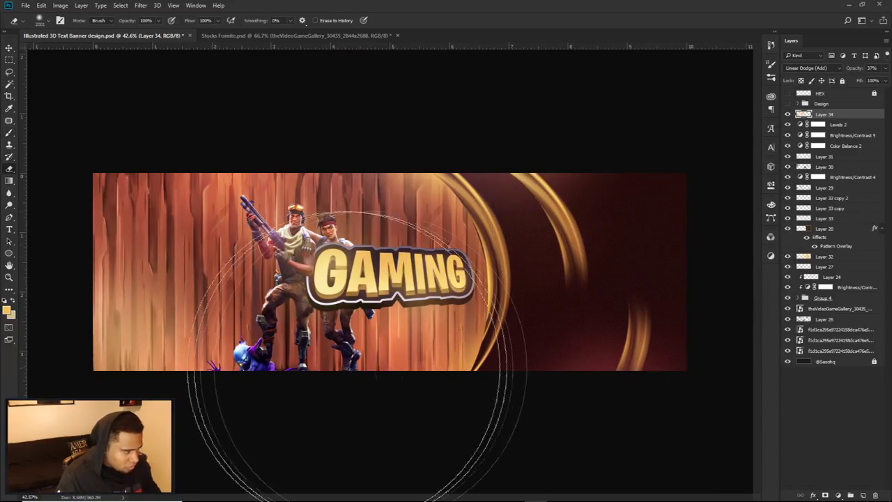
pyautogui.moveTo(354, 371); pyautogui.dragTo(286, 371)
pyautogui.click(185, 403)
# Add a Brightness/Contrast adjustment above the glow layer with brightness 13 and contrast 34
pyautogui.click(840, 494)
pyautogui.click(836, 325)
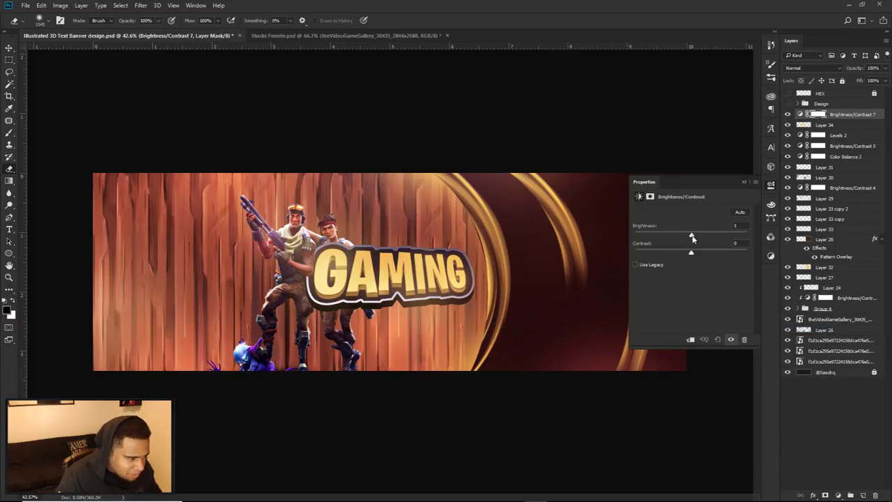
pyautogui.moveTo(692, 238); pyautogui.dragTo(702, 238)
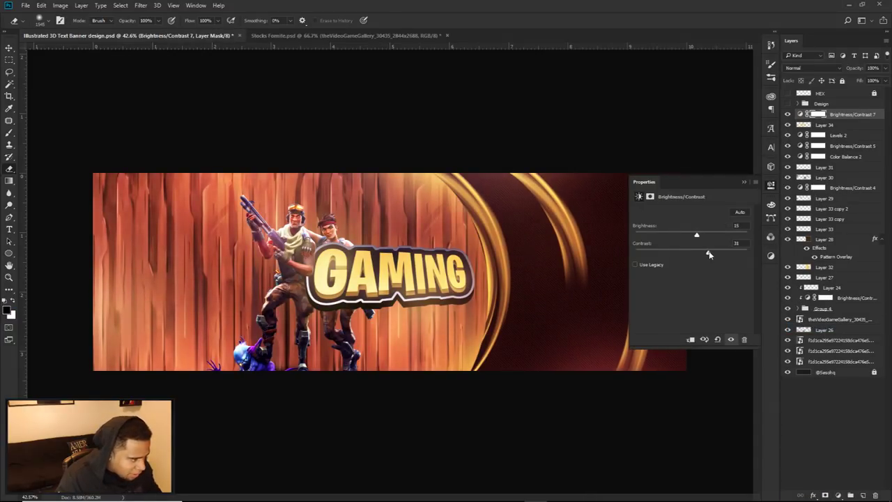
pyautogui.moveTo(696, 236); pyautogui.dragTo(696, 238)
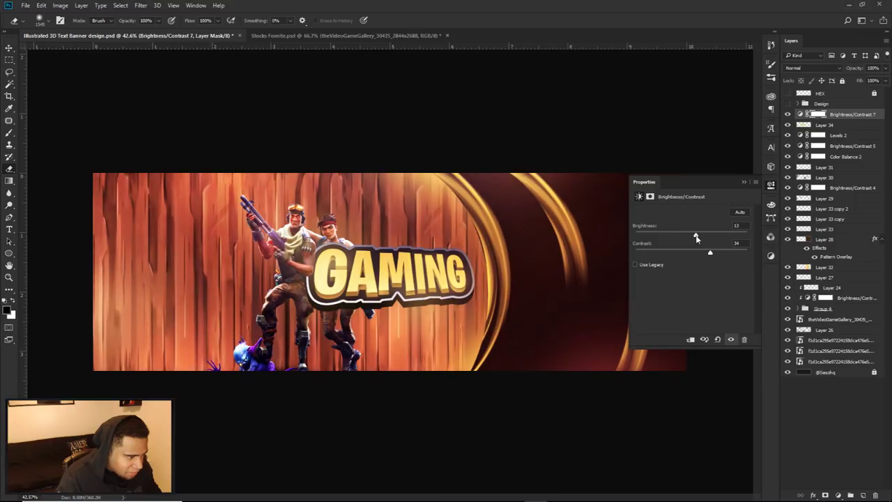
# Mask the new Brightness/Contrast adjustment off the dark panel and the lower wood area with a soft black brush
pyautogui.click(818, 115)
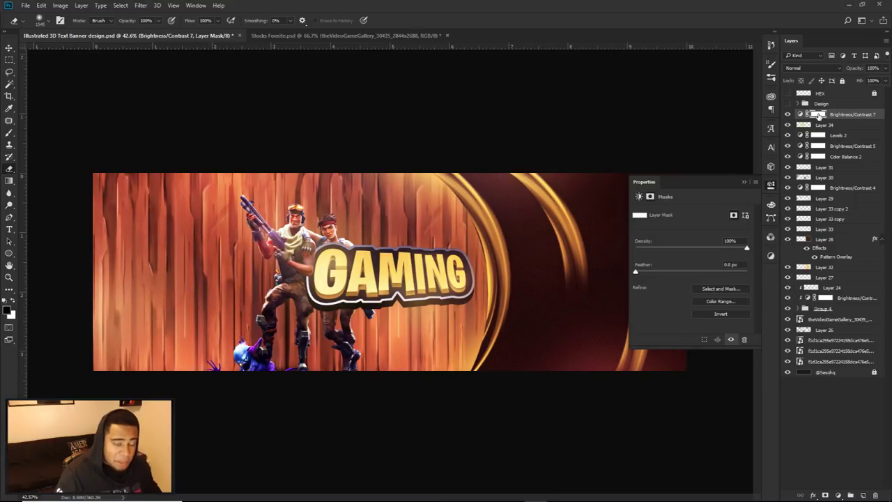
pyautogui.click(771, 167)
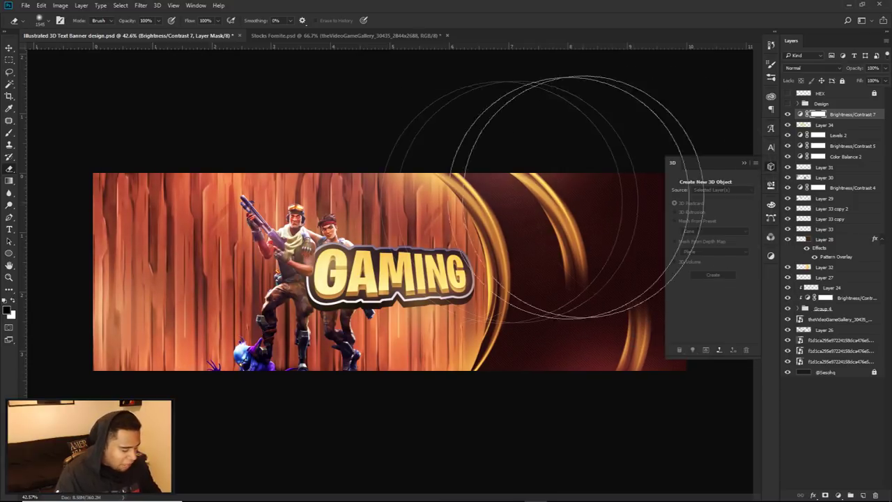
pyautogui.press('b')
pyautogui.moveTo(573, 261); pyautogui.dragTo(624, 255)
pyautogui.click(771, 167)
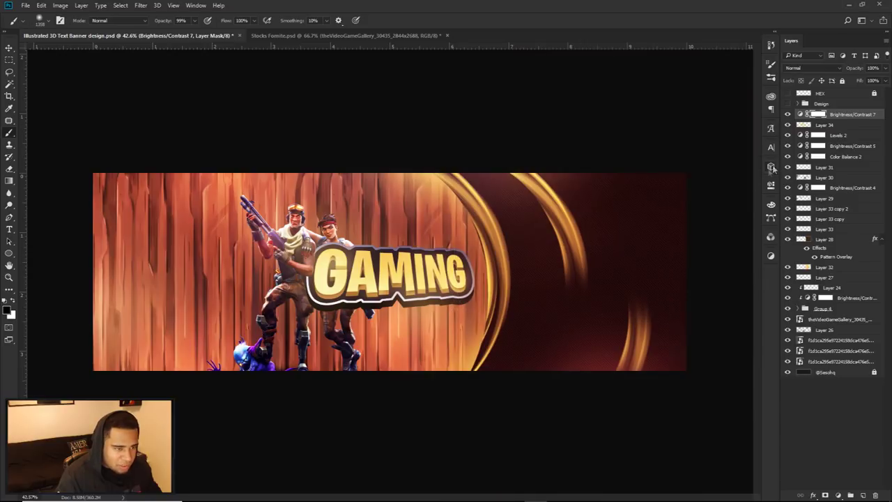
pyautogui.moveTo(623, 289); pyautogui.dragTo(563, 292)
pyautogui.click(384, 370)
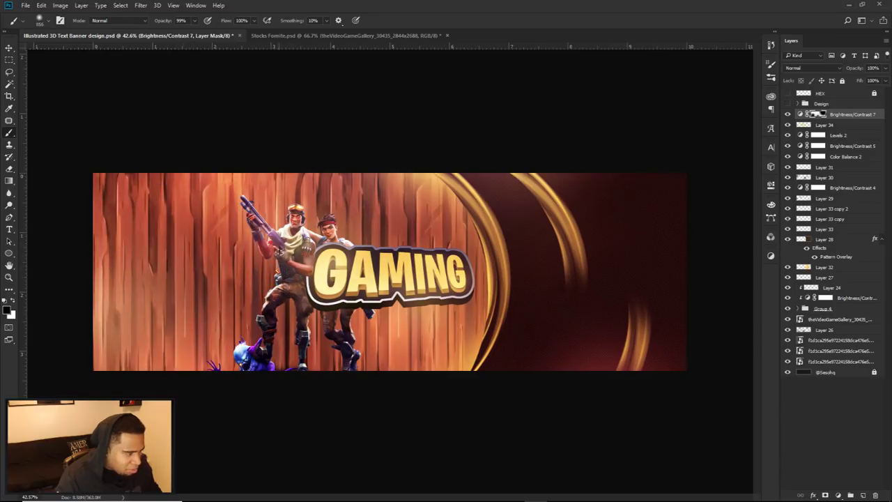
pyautogui.scroll(-3, 509, 334)
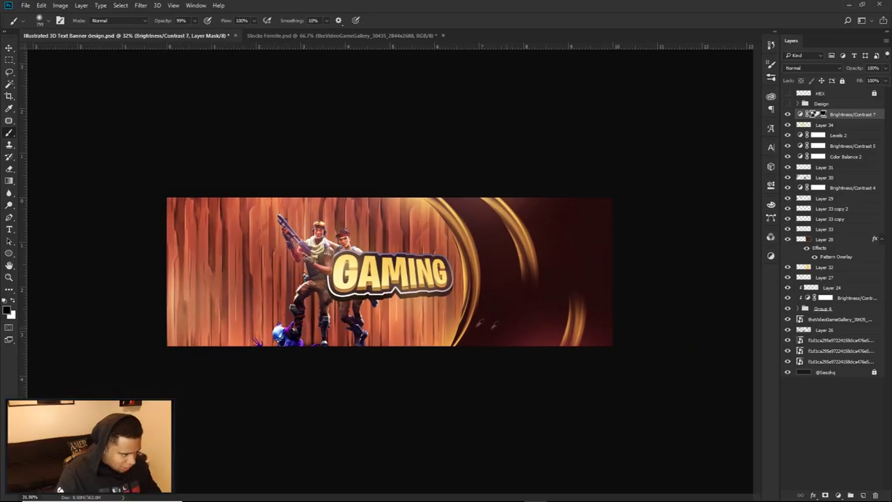
pyautogui.scroll(2, 499, 325)
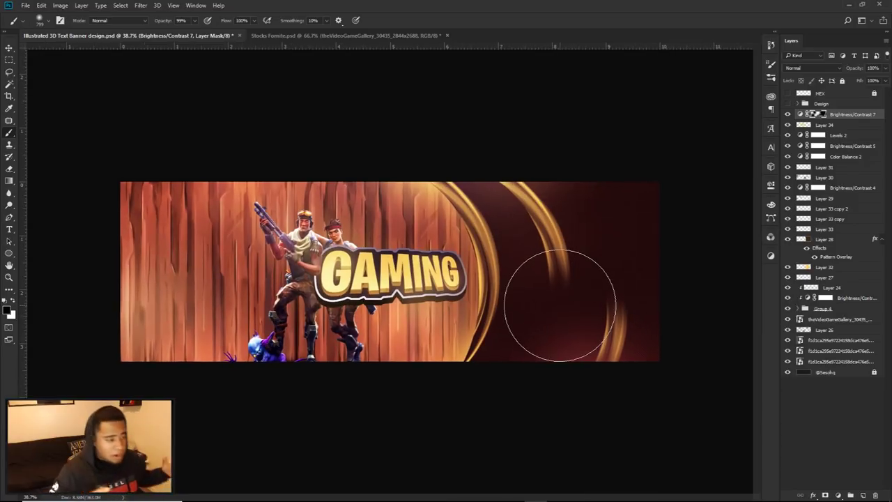
# Add the text "BANNER DESIGN" below the GAMING title in Burbank Big Condensed Bold, 72 pt
pyautogui.press('v')
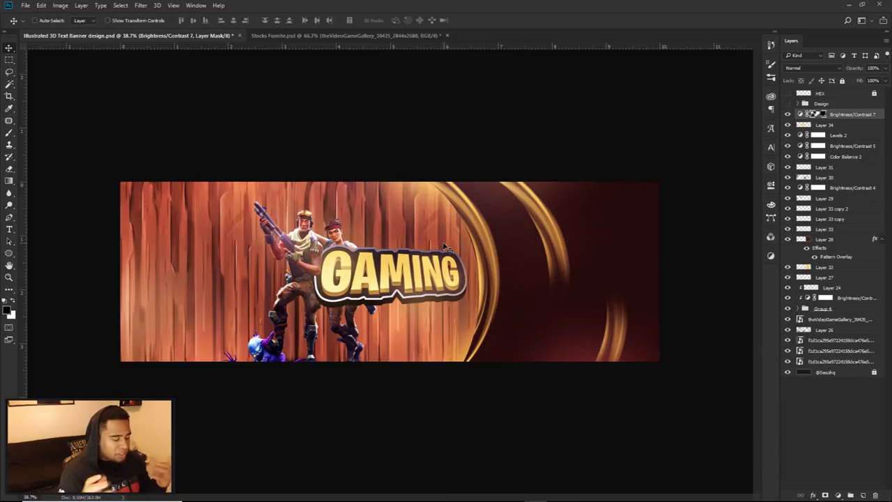
pyautogui.press('t')
pyautogui.click(424, 317)
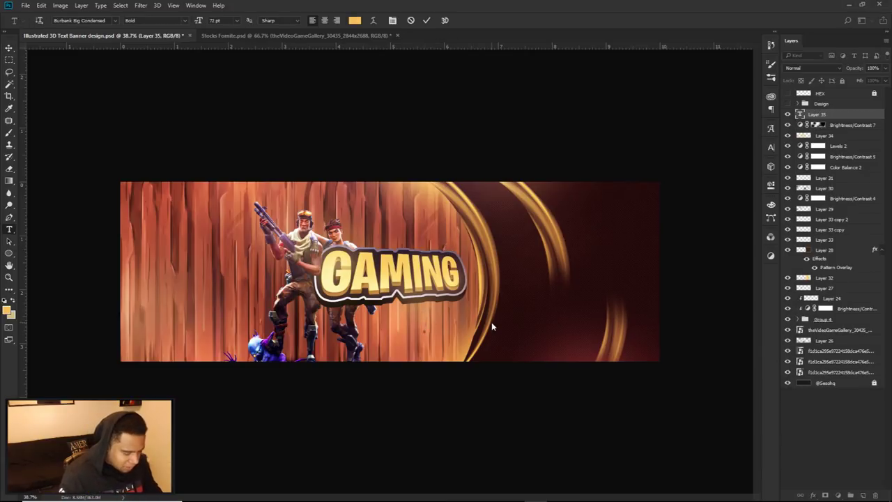
pyautogui.write('BANNER DESIGN')
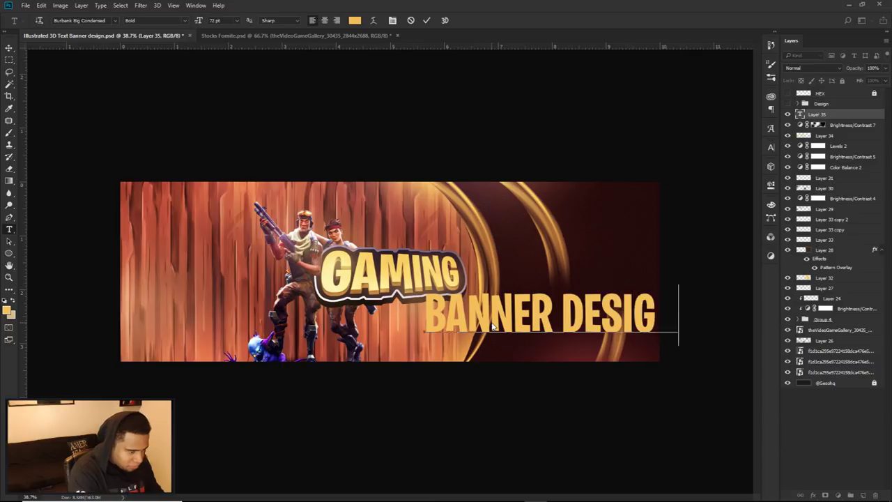
# Recolor the new text so that the word DESIGN is white, and commit the text edit
pyautogui.hotkey('ctrl', 'a')
pyautogui.click(353, 23)
pyautogui.click(554, 297)
pyautogui.click(776, 250)
pyautogui.moveTo(563, 314); pyautogui.dragTo(691, 302)
pyautogui.click(355, 21)
pyautogui.click(642, 238)
pyautogui.click(796, 233)
pyautogui.click(427, 20)
# Scale the BANNER DESIGN text down to about 15.5 pt and place it beneath the right end of the GAMING title
pyautogui.press('v')
pyautogui.moveTo(577, 283); pyautogui.dragTo(524, 289)
pyautogui.hotkey('ctrl', 't')
pyautogui.moveTo(625, 289); pyautogui.dragTo(441, 330)
pyautogui.press('Return')
pyautogui.moveTo(458, 360); pyautogui.dragTo(478, 333)
# Recolor the word BANNER with the light gold f9d769
pyautogui.press('t')
pyautogui.moveTo(436, 313); pyautogui.dragTo(408, 315)
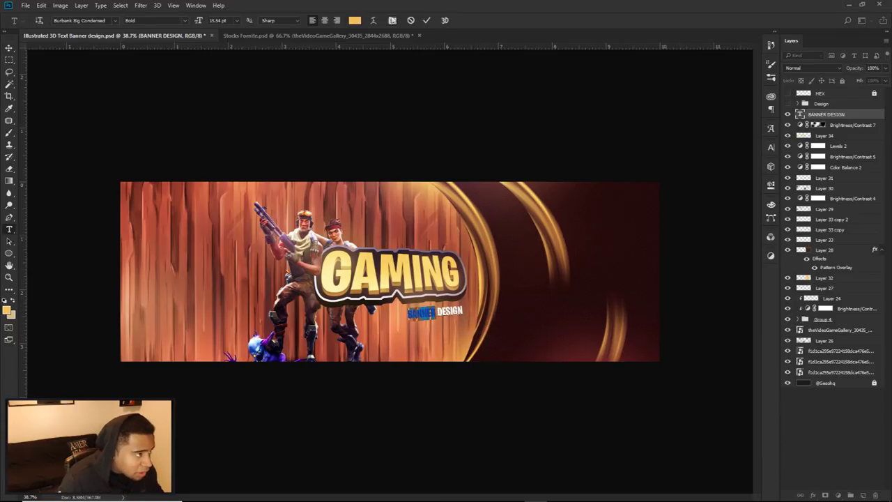
pyautogui.click(354, 20)
pyautogui.click(657, 241)
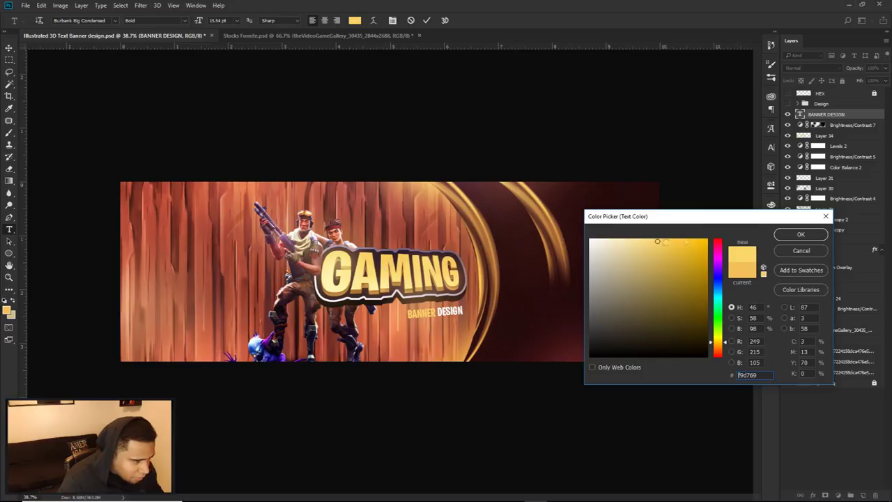
pyautogui.click(801, 235)
pyautogui.click(426, 21)
# Shrink the BANNER DESIGN text slightly and adjust its position under the GAMING title
pyautogui.press('v')
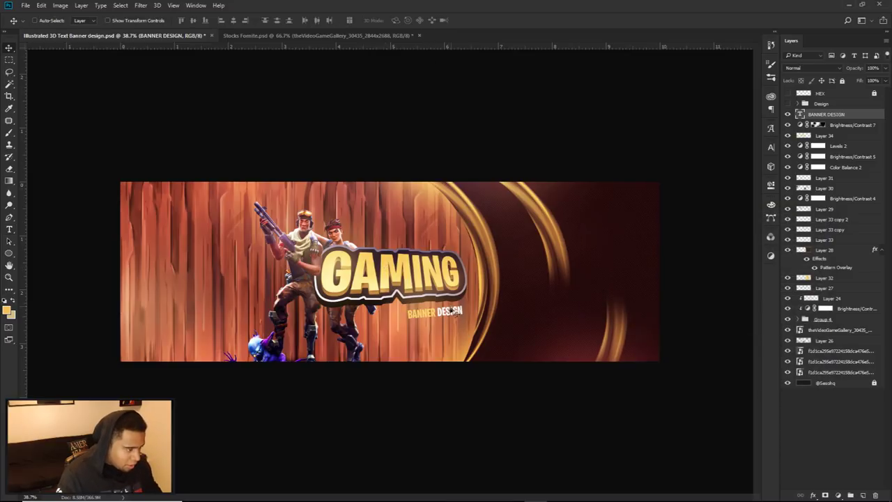
pyautogui.moveTo(449, 309); pyautogui.dragTo(457, 303)
pyautogui.hotkey('ctrl', 't')
pyautogui.press('Return')
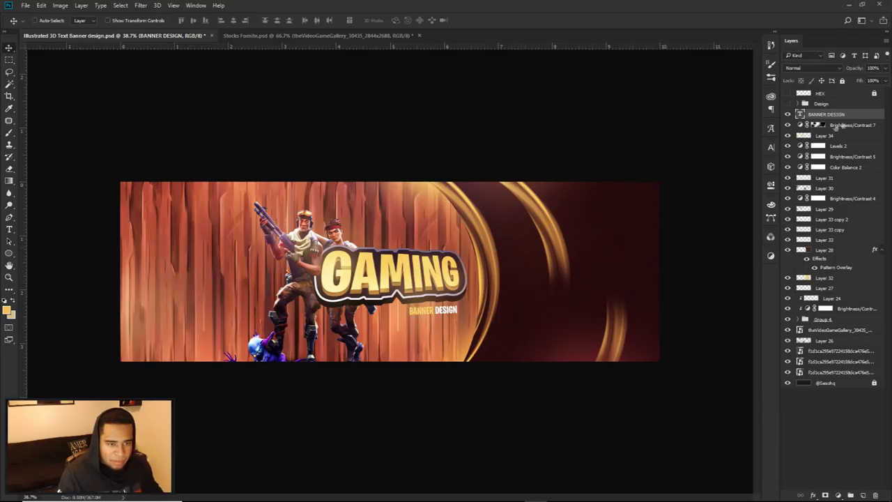
# Create a new layer directly beneath Group 4 and choose a very dark foreground color for the brush
pyautogui.click(788, 319)
pyautogui.click(788, 319)
pyautogui.doubleClick(854, 319)
pyautogui.press('Escape')
pyautogui.keyDown('ctrl'); pyautogui.click(863, 495); pyautogui.keyUp('ctrl')
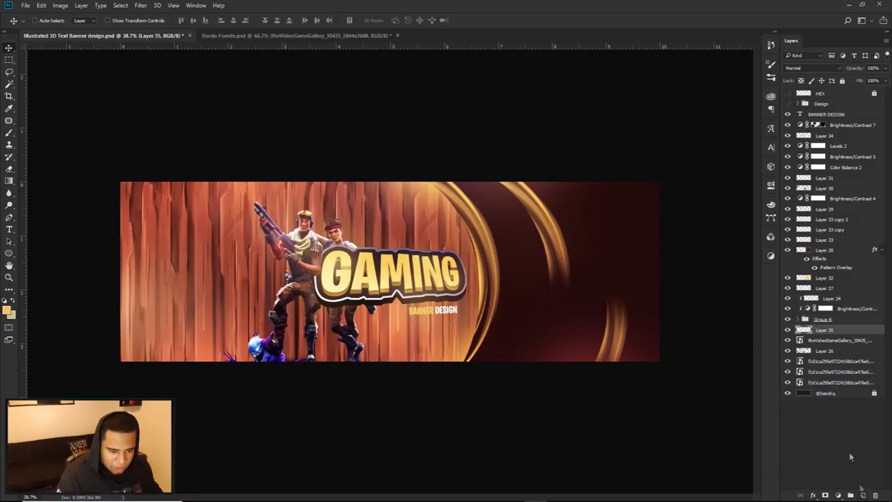
pyautogui.press('b')
pyautogui.click(7, 311)
pyautogui.click(610, 339)
pyautogui.click(800, 234)
# Paint a soft dark shadow under the GAMING title on Layer 35 and erase the excess near the BANNER DESIGN text
pyautogui.scroll(3, 413, 270)
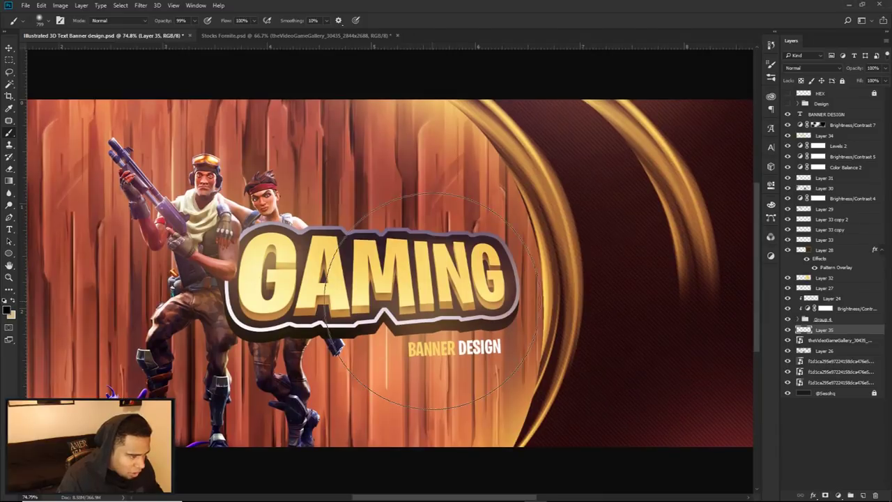
pyautogui.moveTo(488, 306); pyautogui.dragTo(327, 311)
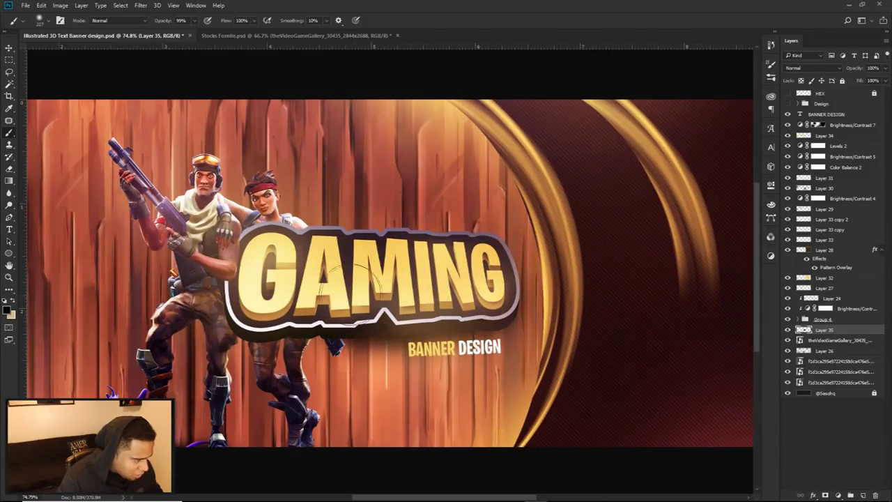
pyautogui.moveTo(282, 315); pyautogui.dragTo(317, 318)
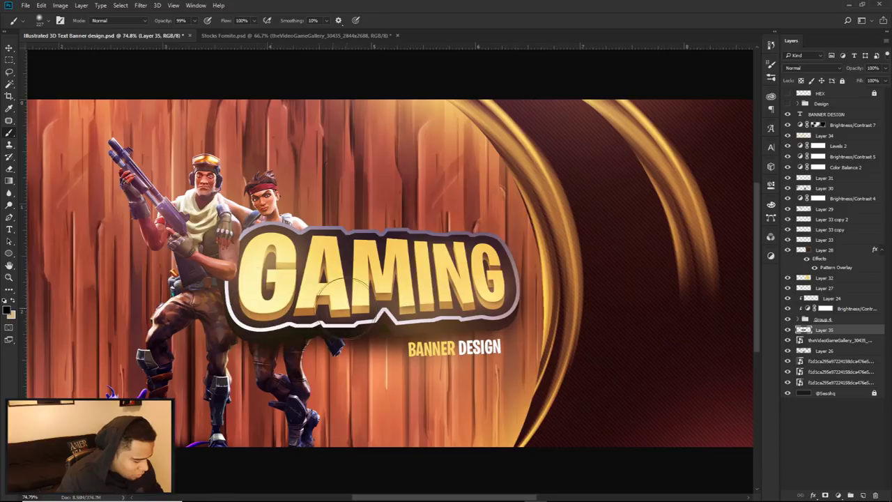
pyautogui.press('e')
pyautogui.moveTo(399, 376)
pyautogui.mouseDown()
pyautogui.moveTo(368, 384)
pyautogui.moveTo(387, 344)
pyautogui.moveTo(418, 358)
pyautogui.mouseUp()
pyautogui.click(383, 356)
pyautogui.press('b')
pyautogui.scroll(-4, 431, 286)
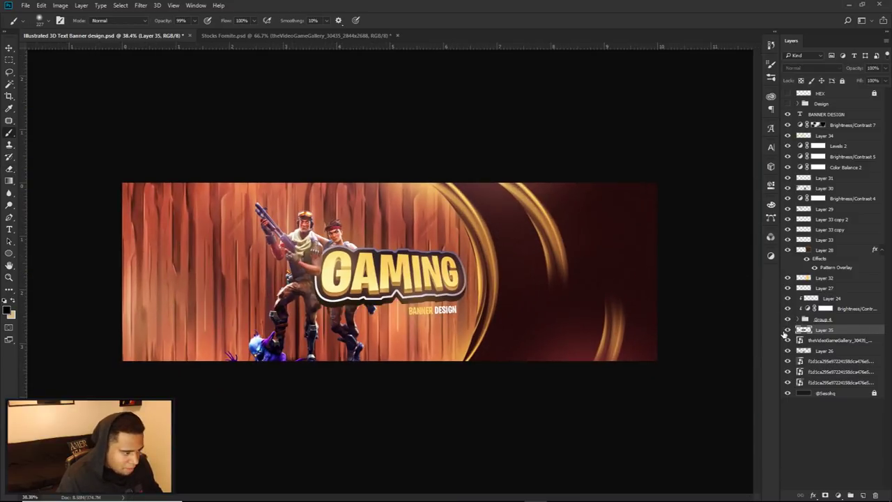
# Group all layers from the BANNER DESIGN text down to the lowest wood image above the locked background
pyautogui.press('v')
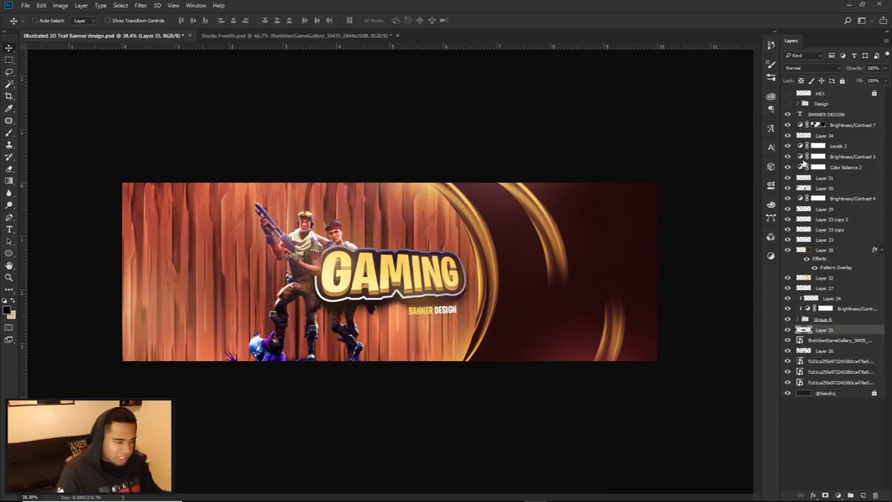
pyautogui.click(815, 114)
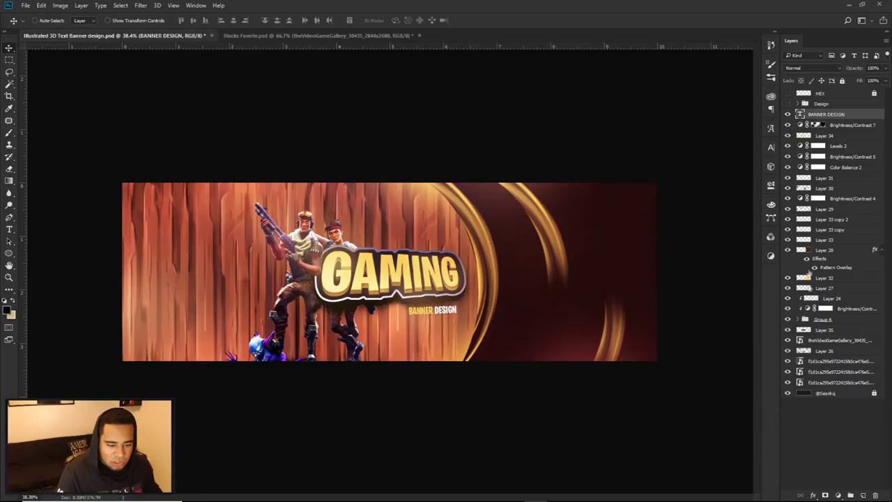
pyautogui.click(825, 382)
pyautogui.keyDown('shift'); pyautogui.click(832, 115); pyautogui.keyUp('shift')
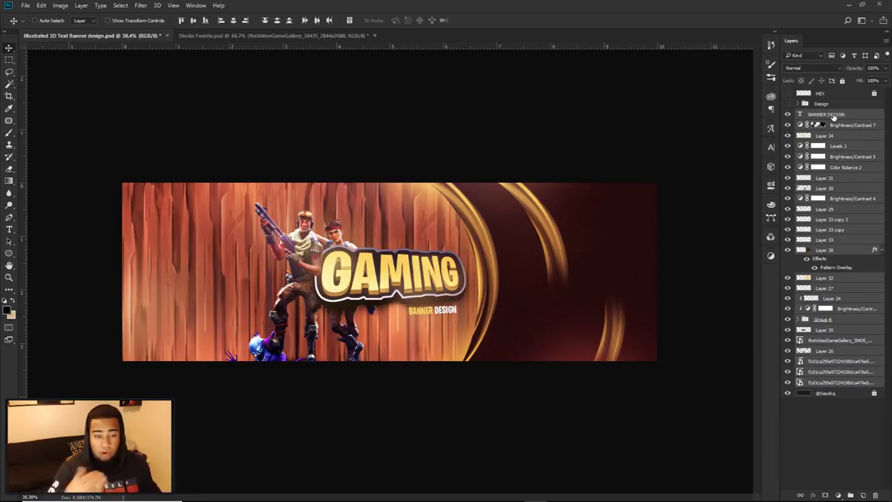
pyautogui.hotkey('ctrl', 'g')
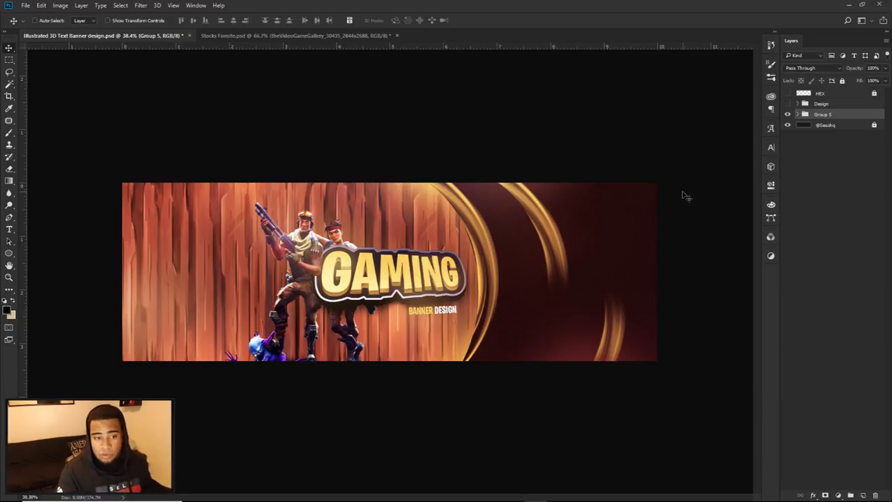
# Compare the original Design group with the new layer group by switching their visibility, leaving only the new group shown
pyautogui.click(788, 114)
pyautogui.click(787, 104)
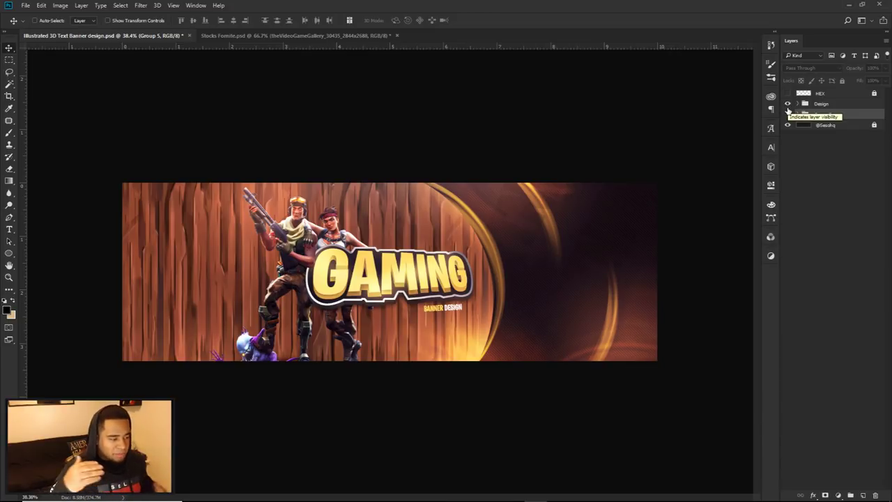
pyautogui.click(788, 104)
pyautogui.click(788, 113)
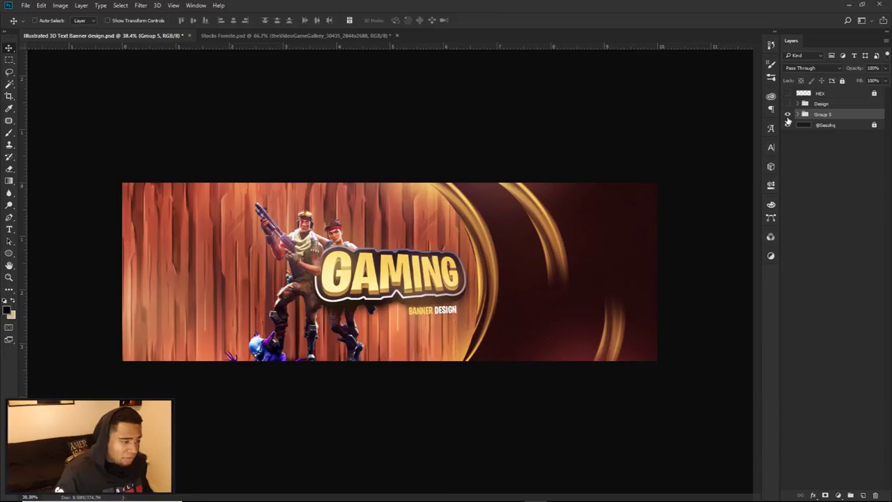